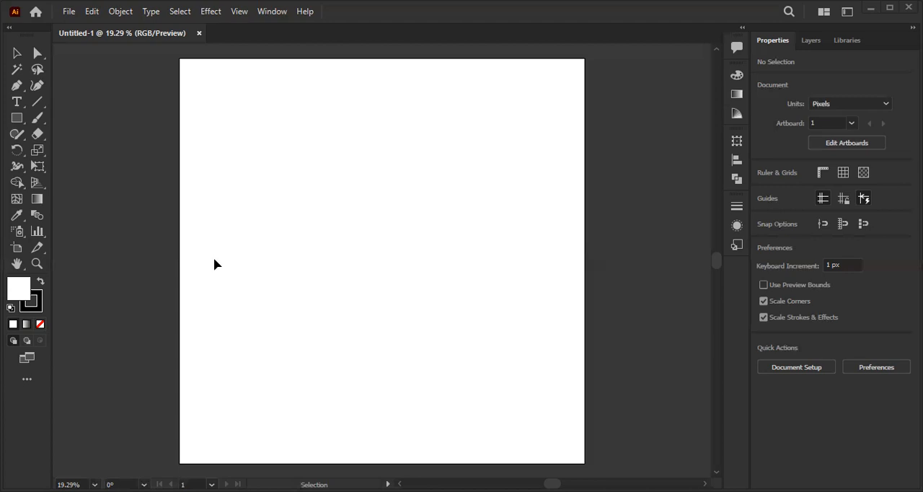
- Draw a rectangle about 850 px wide and 773 px high in the upper middle of the artboard
click(13, 106)
click(17, 53)
click(16, 117)
drag(303, 134, 475, 291)
key(v)
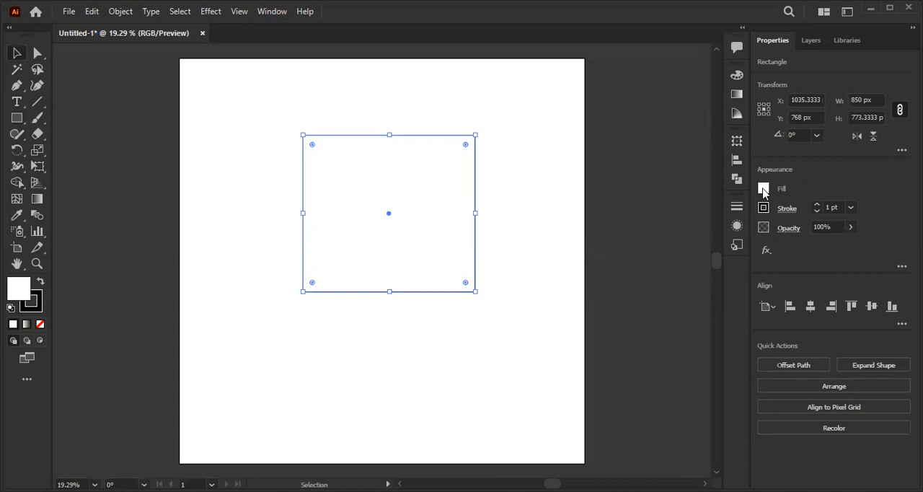
- Set the rectangle's stroke weight to 12 pt and align the stroke to the center of the path
click(816, 205)
click(816, 205)
click(816, 205)
click(815, 205)
click(816, 205)
click(816, 205)
click(816, 205)
click(816, 205)
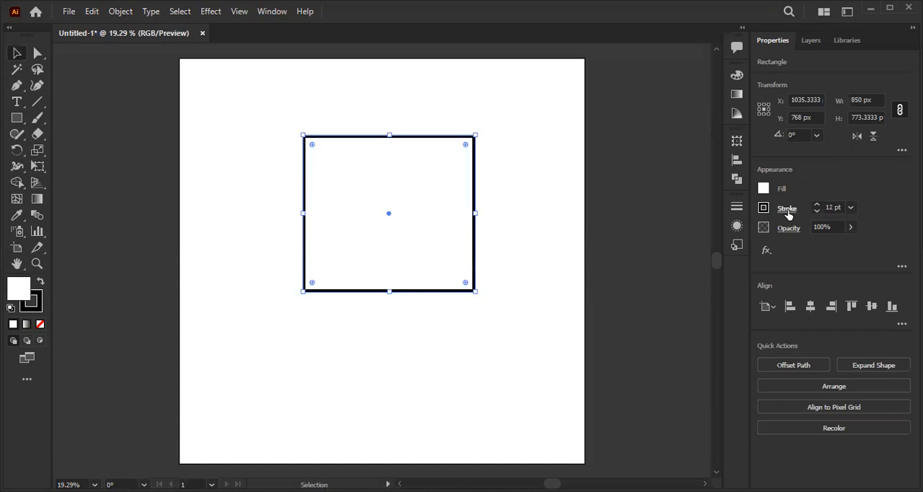
click(787, 209)
click(698, 280)
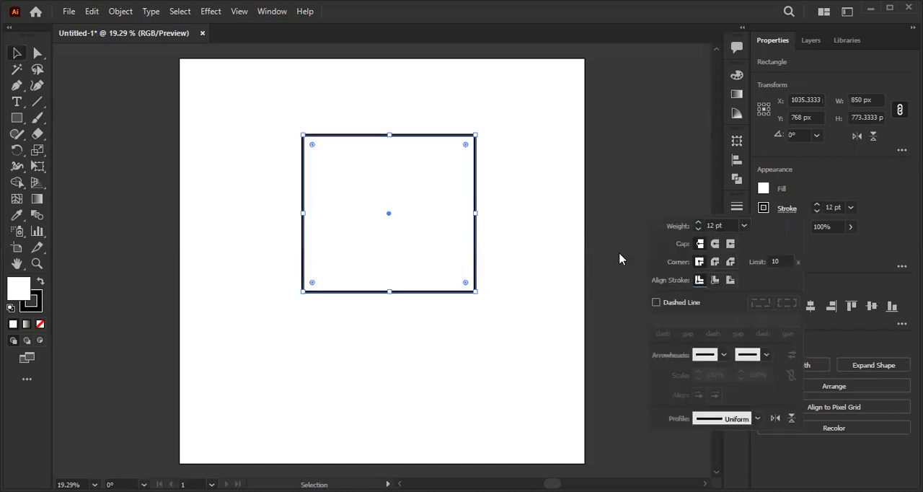
click(533, 211)
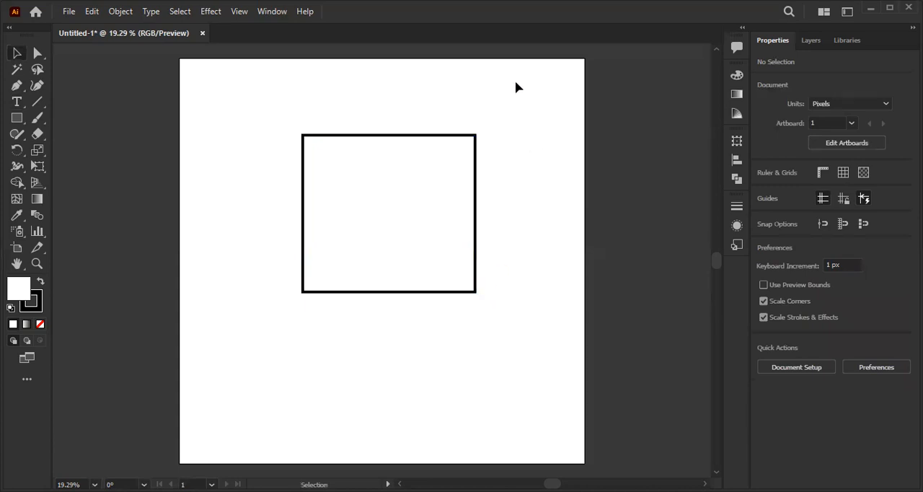
- Select the rectangle and display its appearance attributes to go through its stroke and fill entries
click(447, 256)
click(500, 271)
click(440, 263)
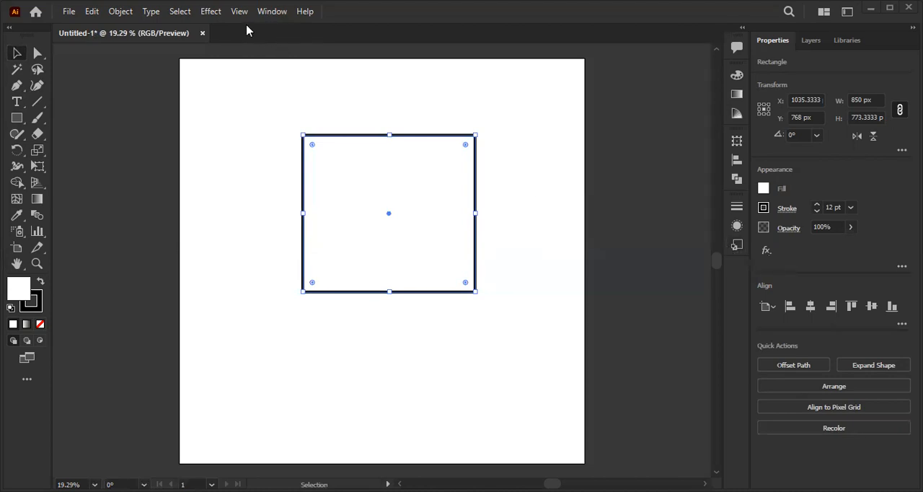
click(265, 12)
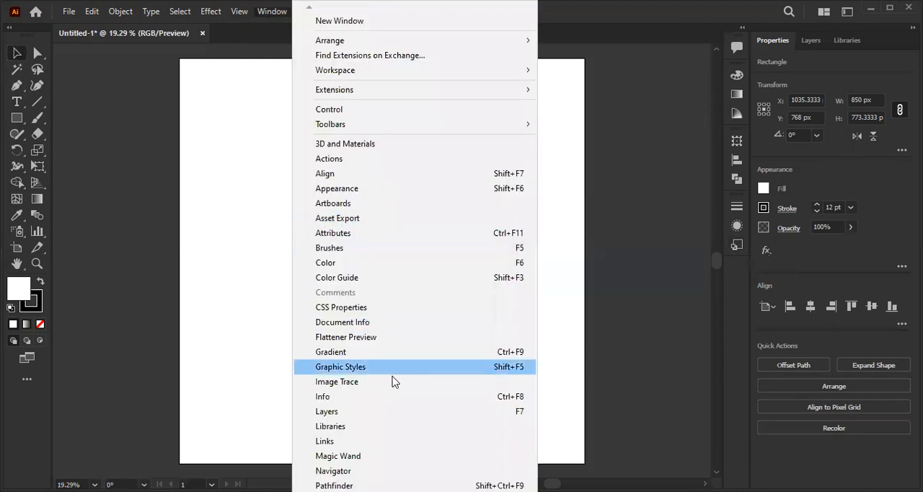
click(356, 192)
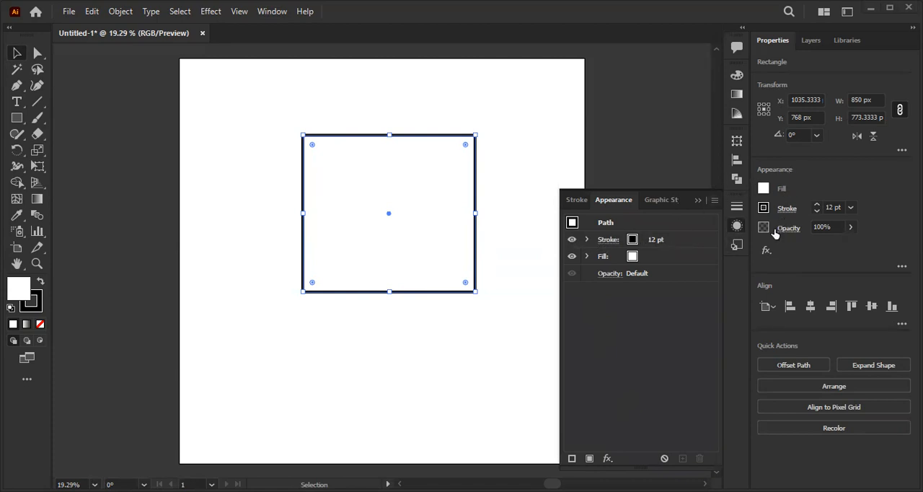
click(606, 258)
click(609, 240)
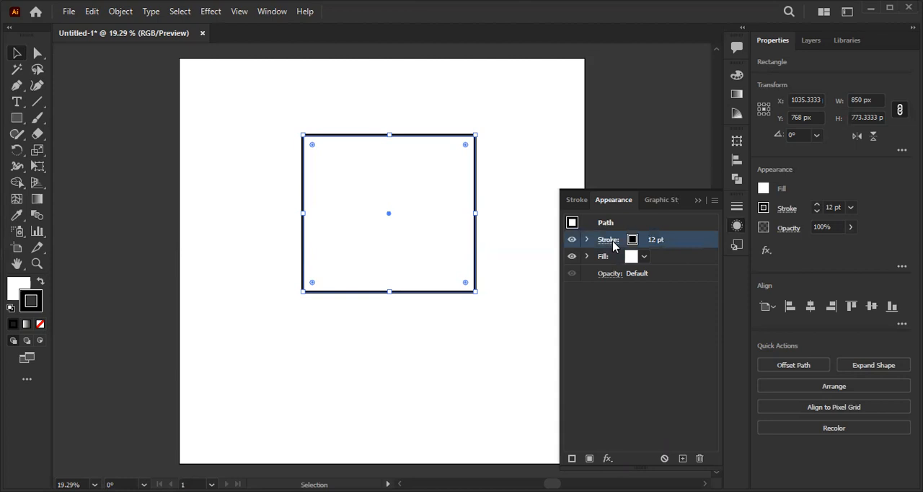
click(666, 263)
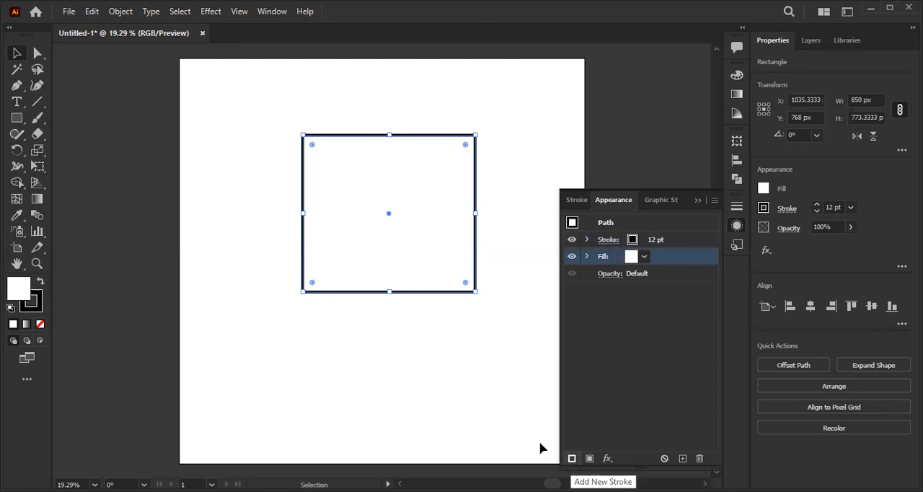
click(573, 461)
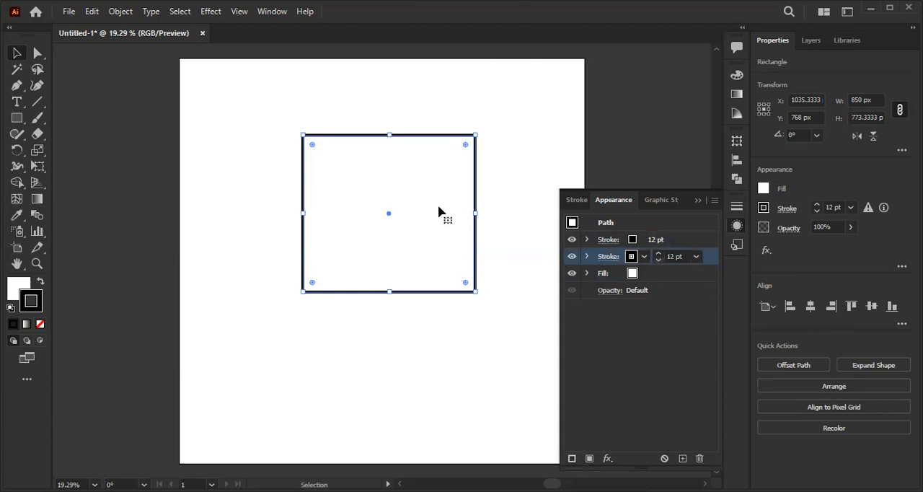
alt+scroll(412, 210, up, 3)
alt+scroll(432, 195, down, 1)
drag(433, 195, 419, 255)
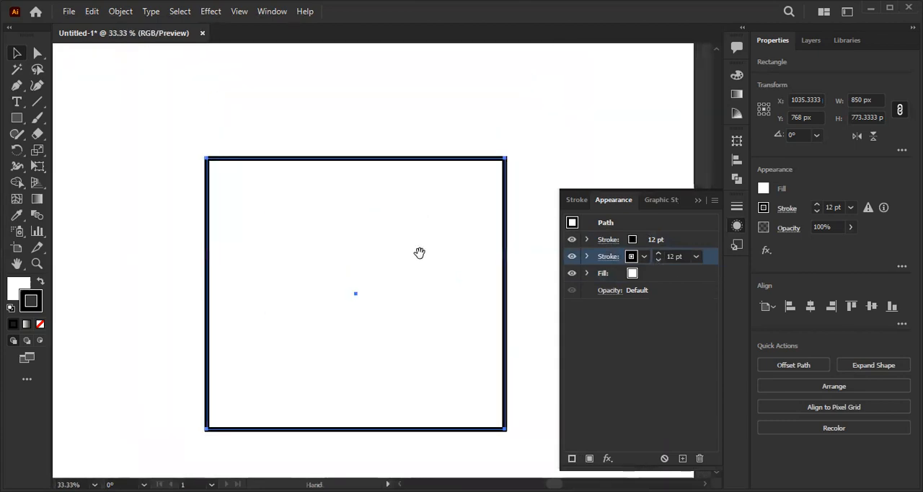
alt+scroll(399, 211, up, 1)
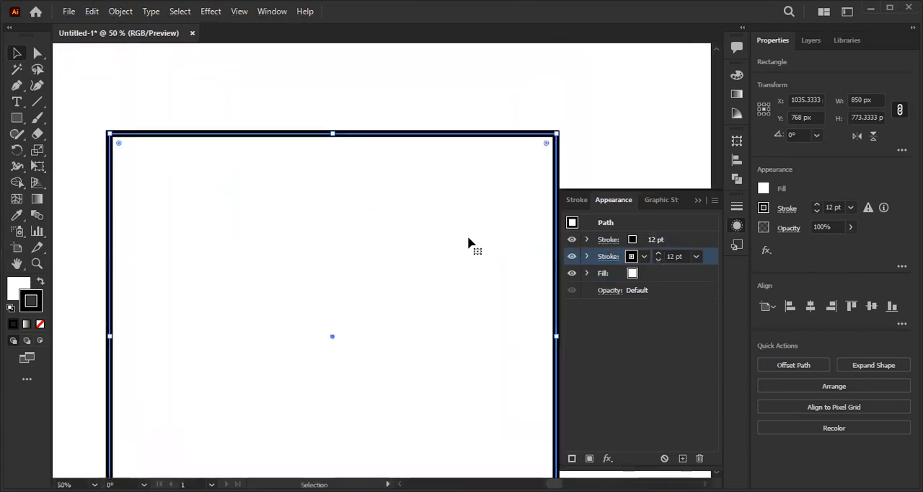
click(699, 458)
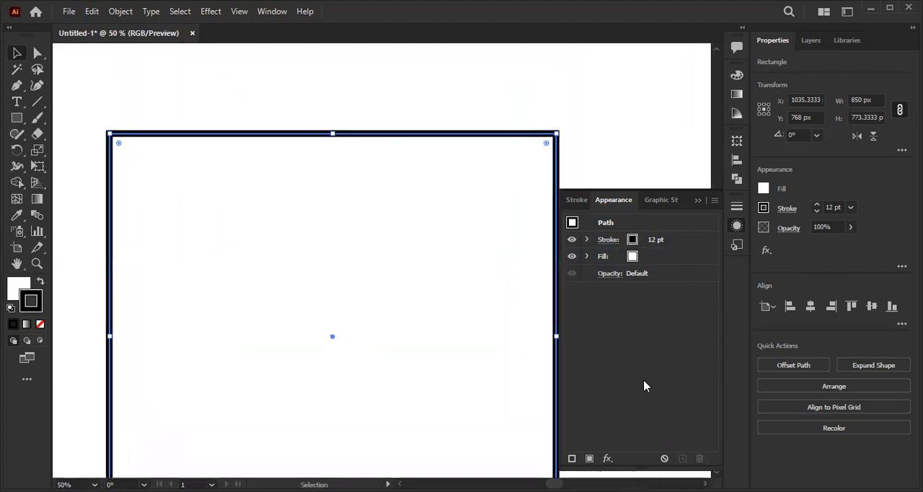
- Add a second stroke to the rectangle's appearance
click(572, 459)
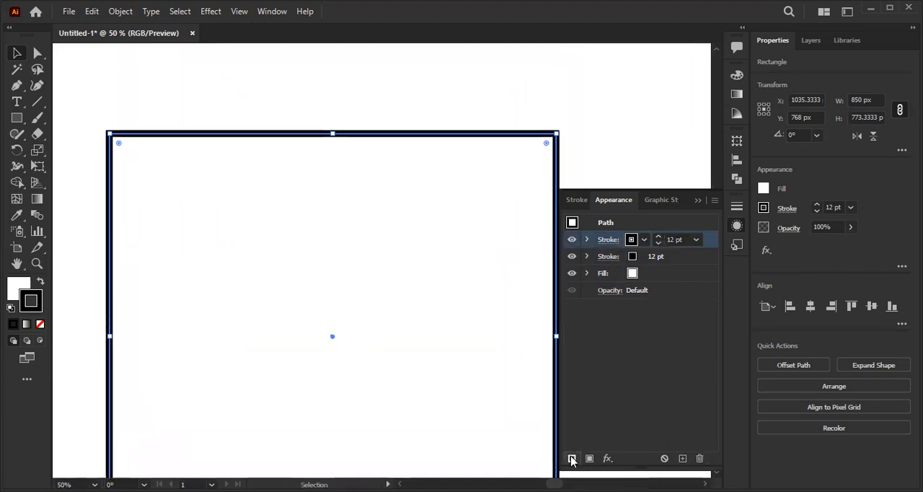
click(630, 241)
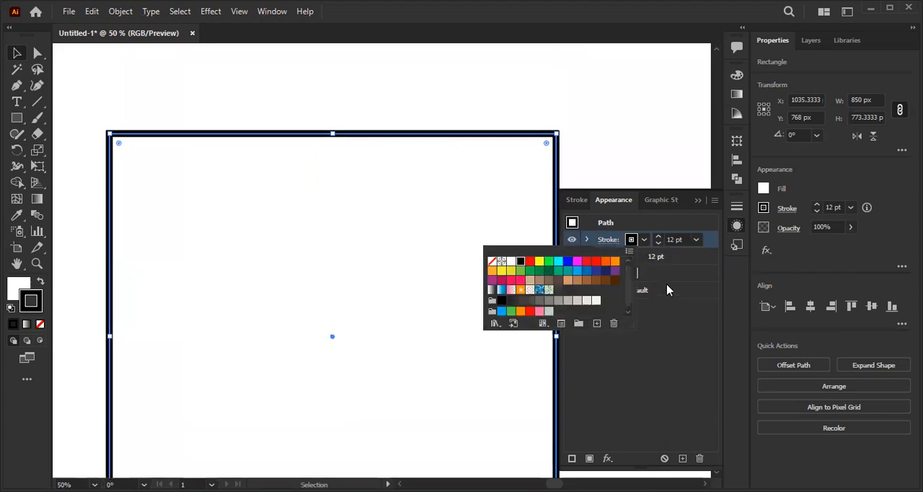
click(660, 335)
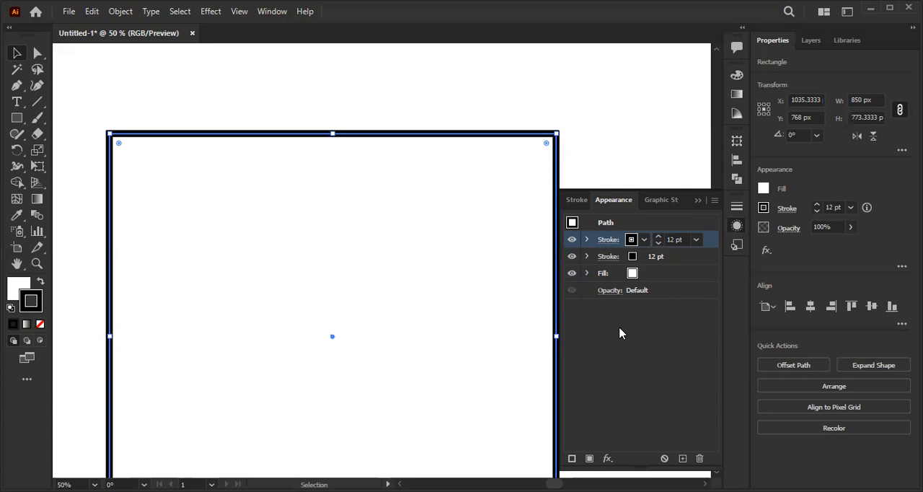
- Set the weight of the rectangle's lower stroke to 40 pt
scroll(334, 123, down, 3)
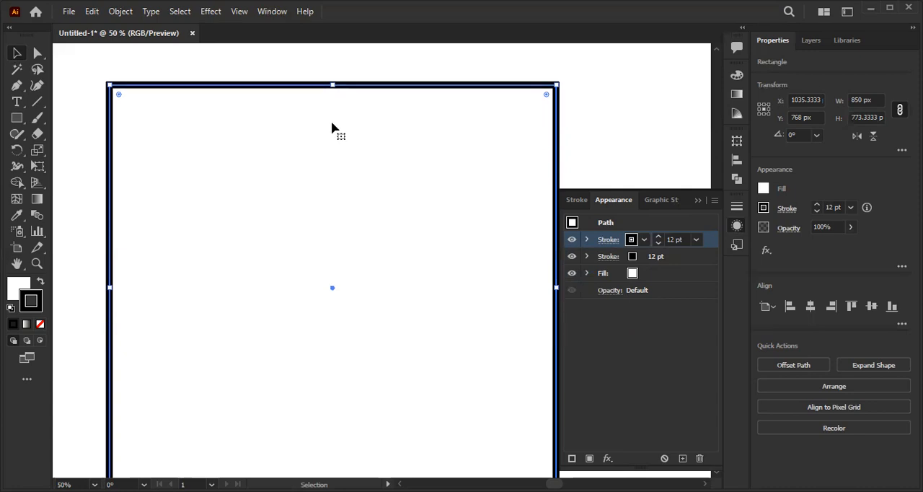
scroll(331, 123, down, 1)
scroll(310, 214, down, 1)
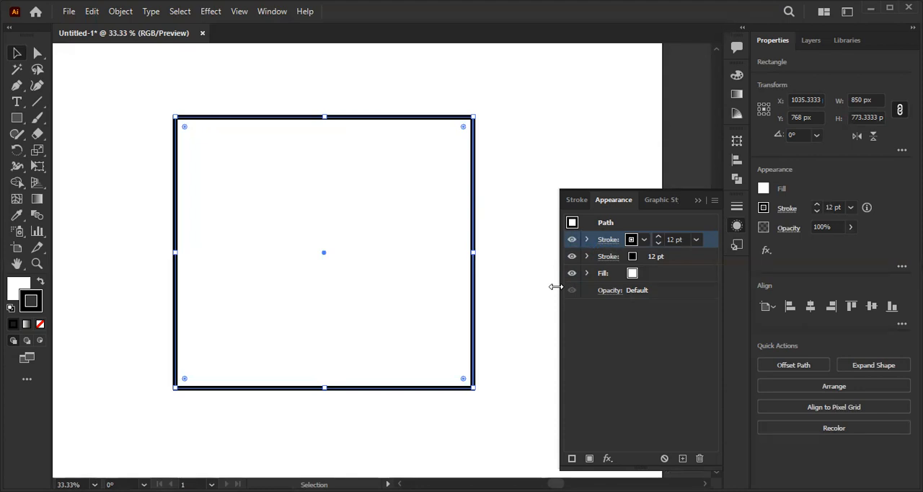
click(673, 260)
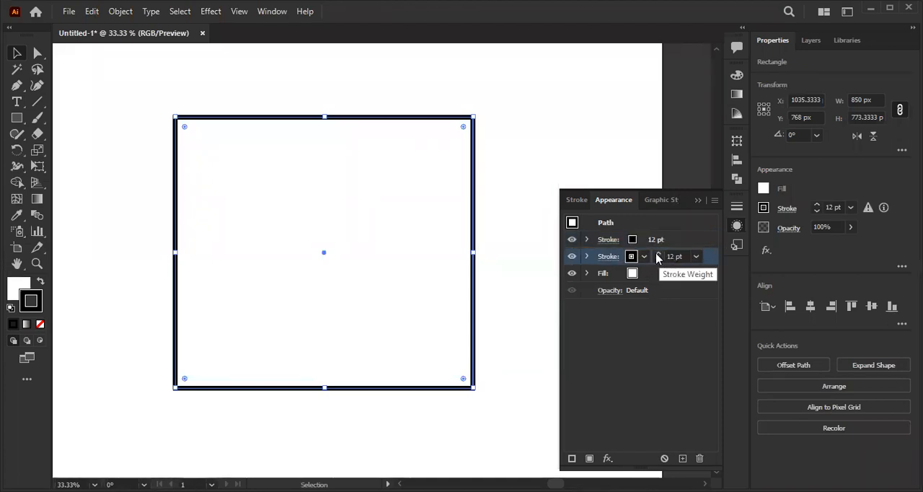
click(658, 254)
click(658, 254)
click(659, 254)
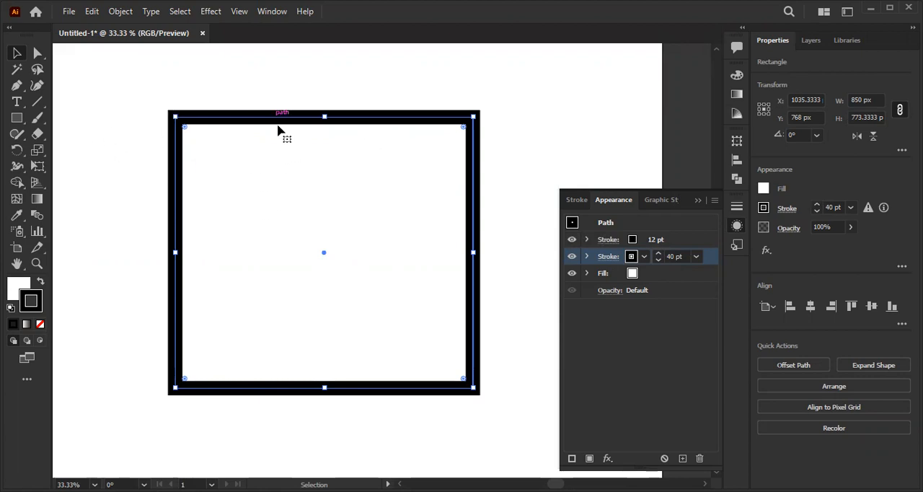
- Color the rectangle's lower stroke red, then deselect the rectangle
click(644, 260)
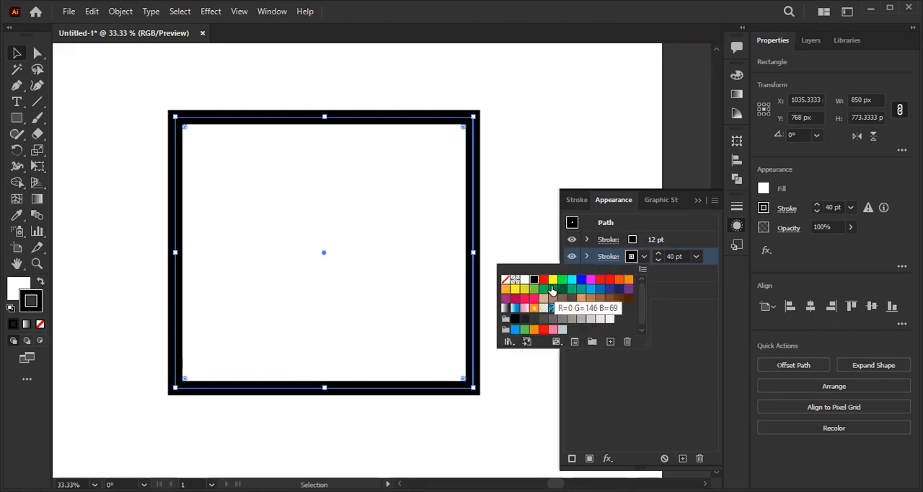
click(544, 279)
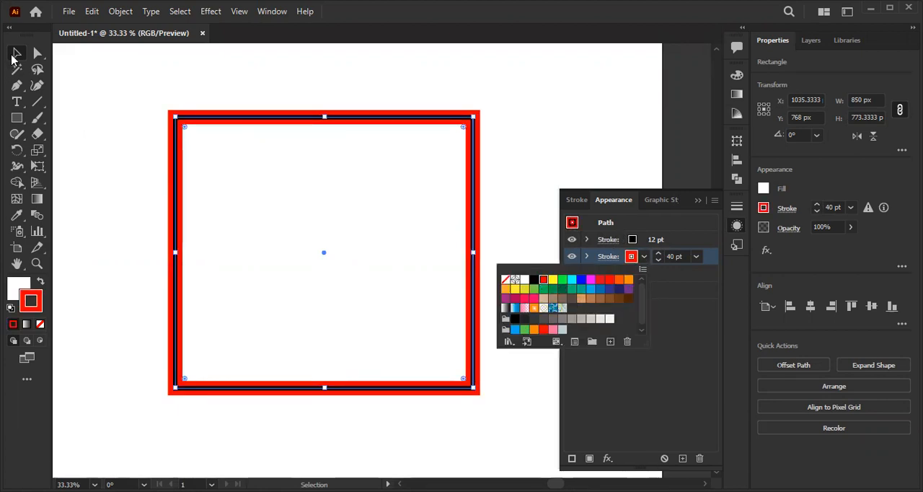
click(11, 60)
click(116, 85)
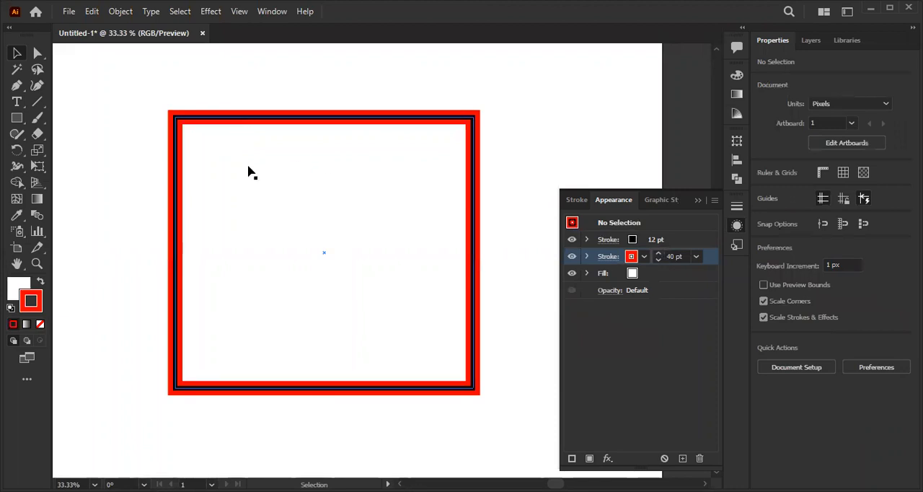
- Examine the layered black and red strokes along the rectangle's edges up close and at full artboard view
scroll(267, 151, up, 1)
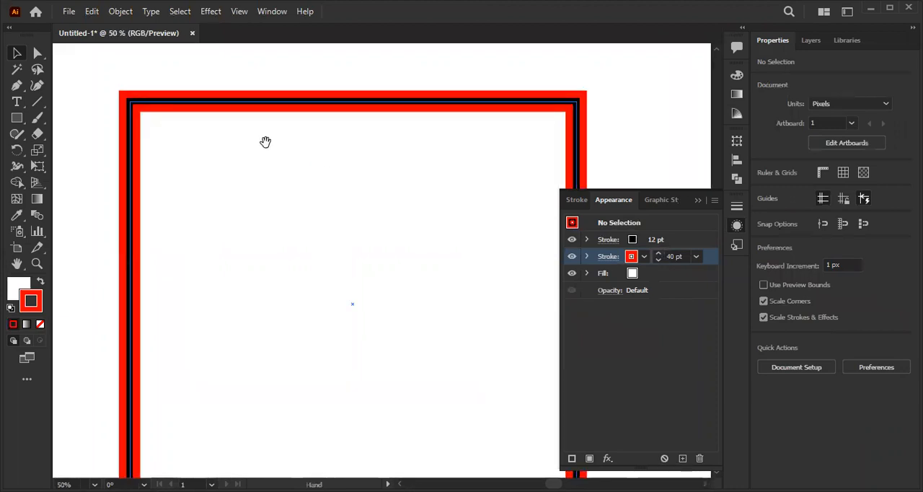
click(277, 101)
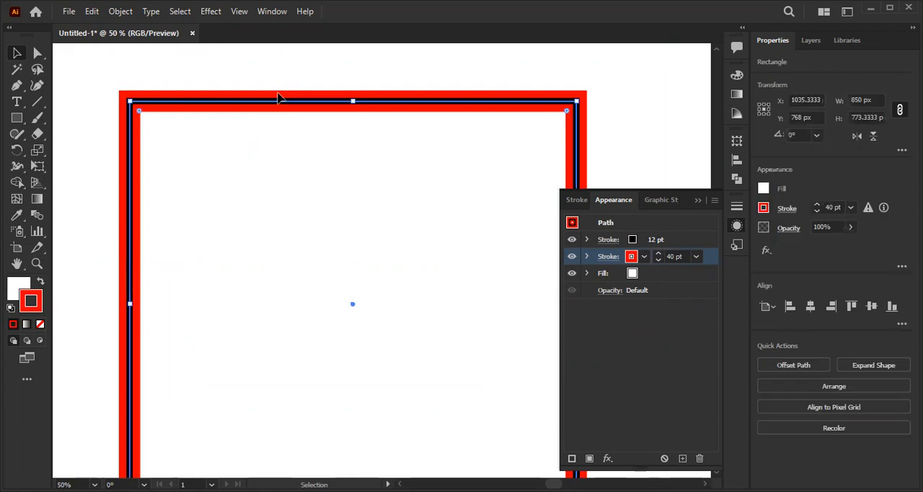
scroll(281, 169, down, 4)
click(350, 92)
scroll(268, 233, up, 1)
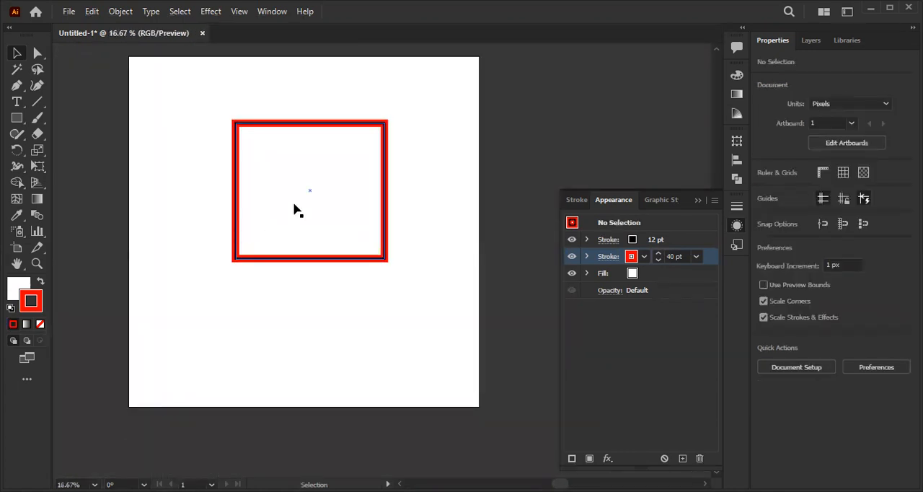
scroll(296, 210, up, 1)
drag(287, 191, 310, 220)
scroll(318, 203, down, 1)
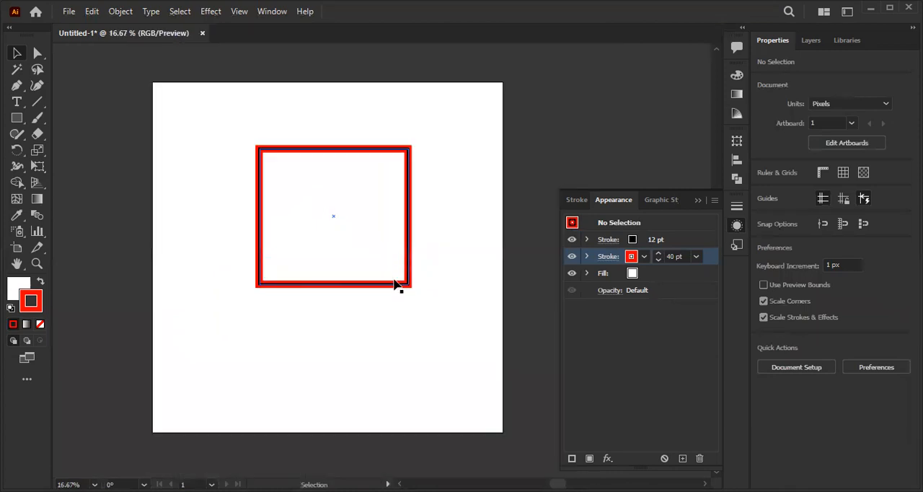
- Move the rectangle up and to the left to about X 873 px, Y 699 px, keeping it selected
click(336, 212)
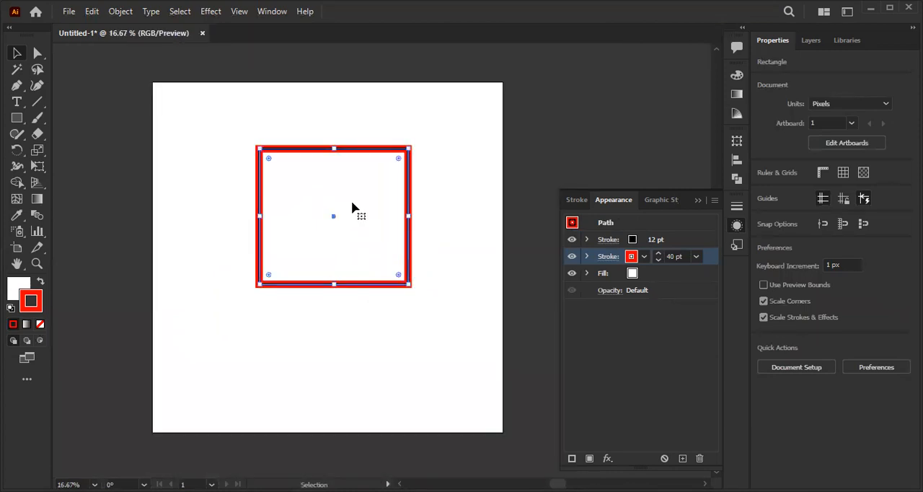
drag(344, 203, 278, 189)
right_click(280, 189)
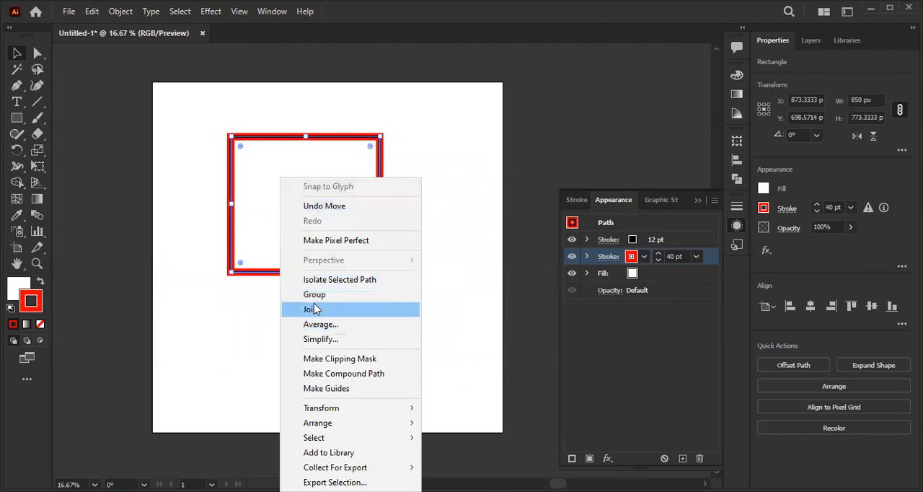
click(496, 159)
click(290, 239)
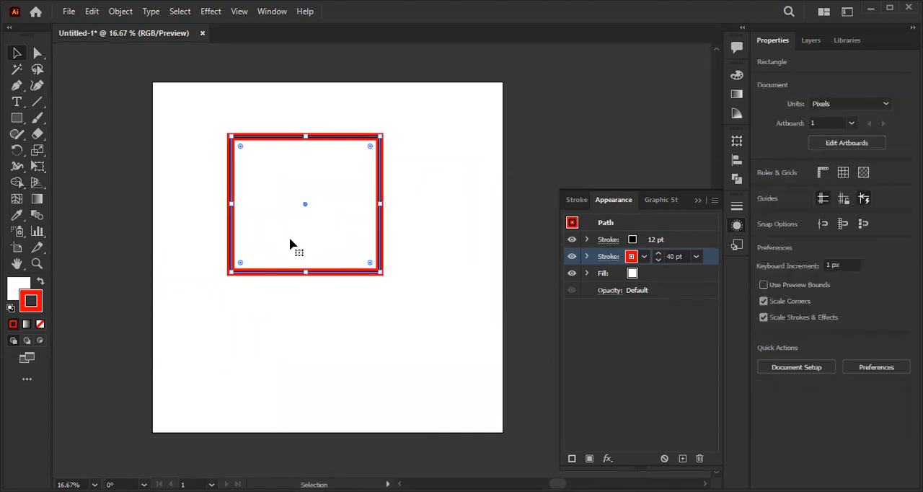
- Add a third stroke to the rectangle and color the lowest stroke in the stack yellow
scroll(284, 258, up, 1)
drag(288, 214, 323, 278)
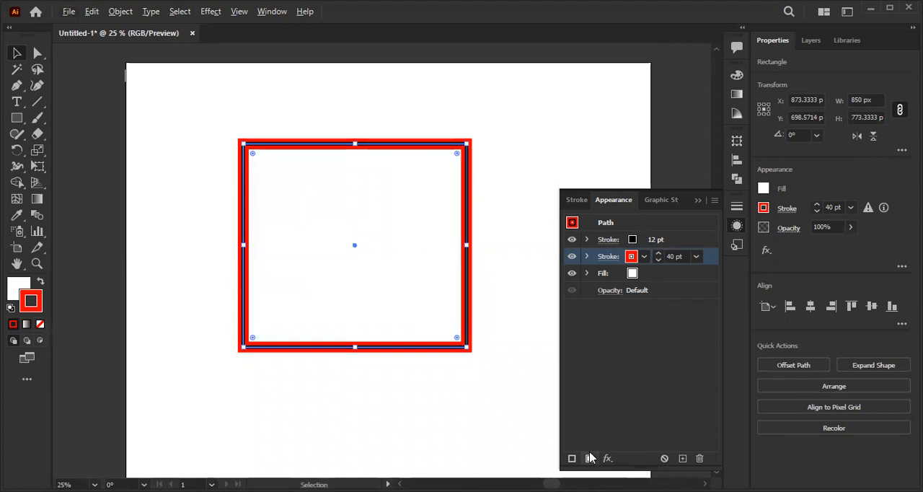
click(572, 458)
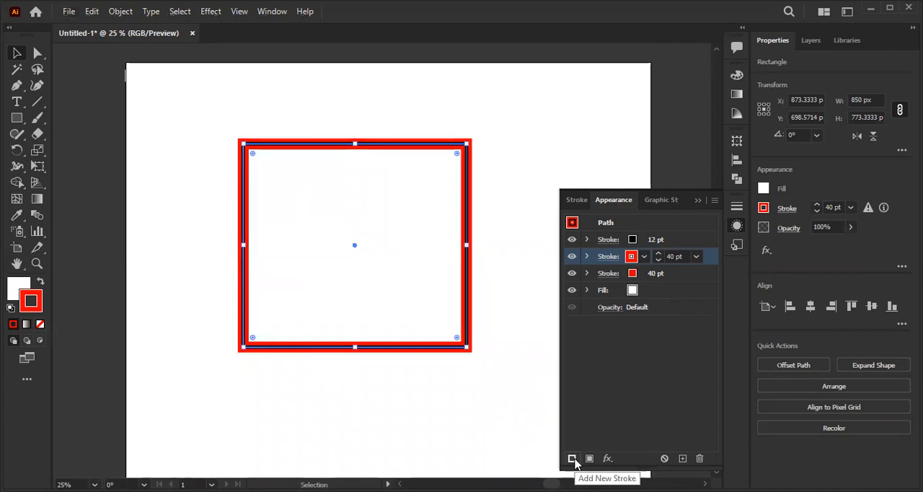
click(663, 274)
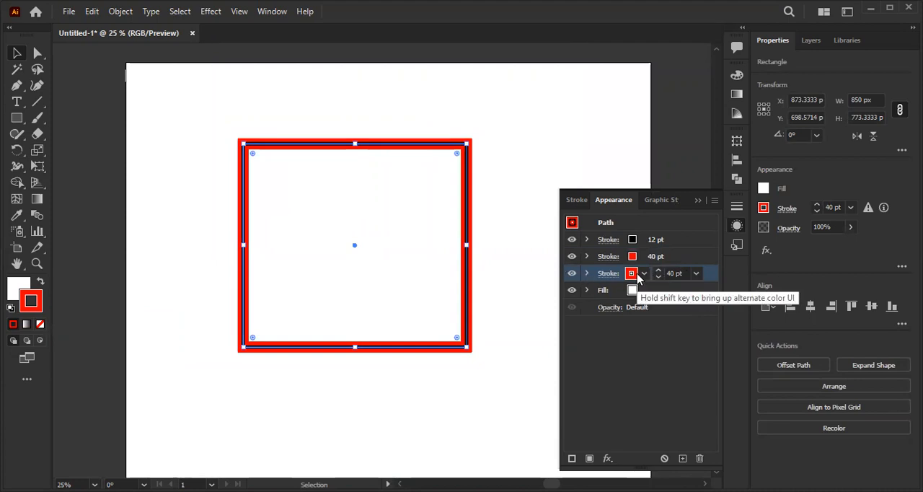
click(635, 276)
click(553, 296)
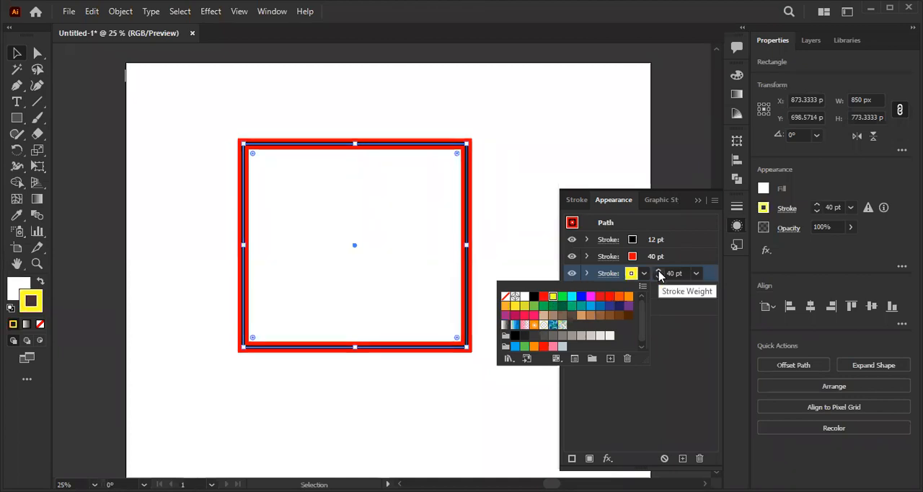
- Raise the weight of the rectangle's yellow stroke to 90 pt, then deselect the rectangle
click(658, 272)
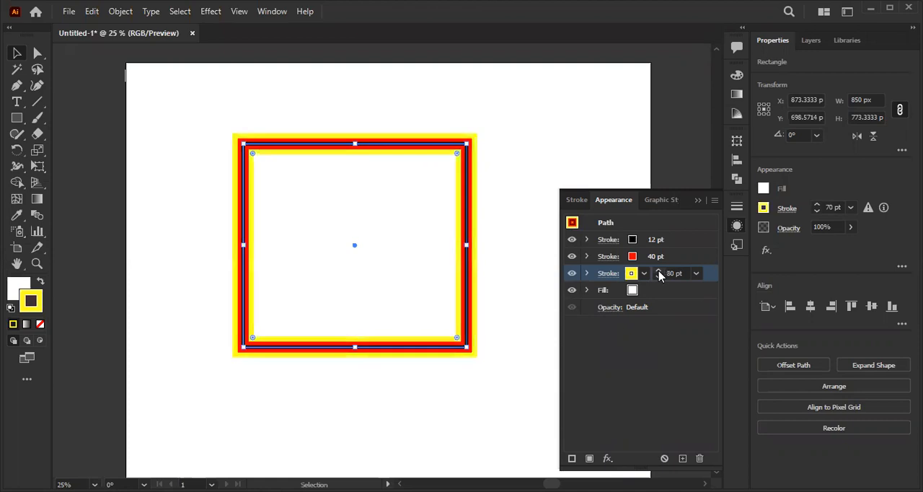
click(184, 153)
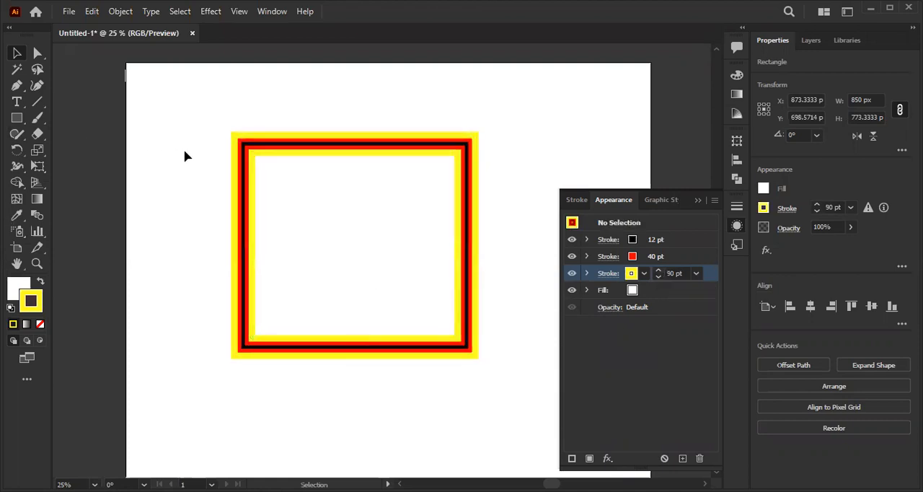
- Select the whole rectangle, change its fill to orange, and deselect it
drag(202, 110, 500, 385)
click(476, 316)
click(447, 307)
click(635, 292)
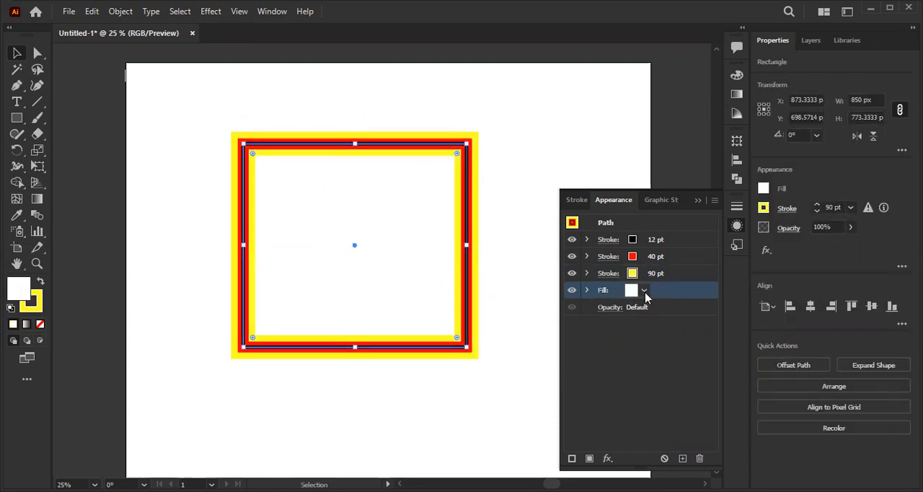
click(644, 292)
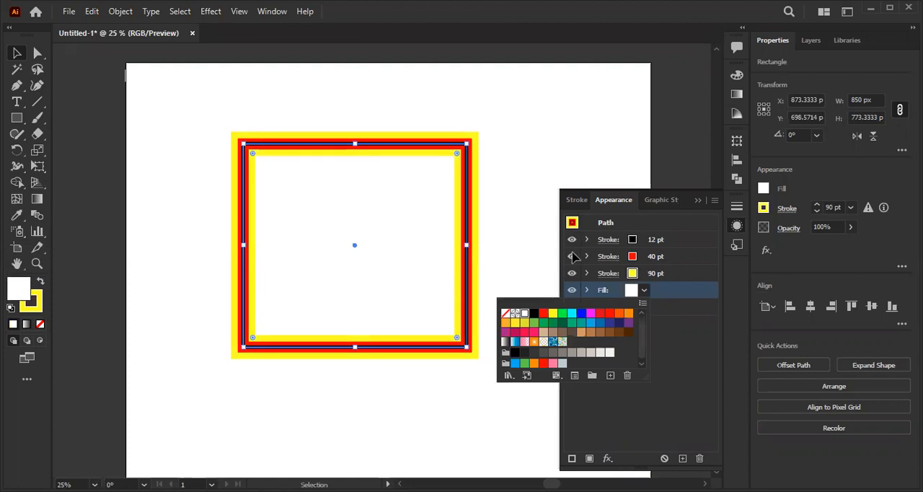
click(668, 365)
click(644, 291)
click(552, 313)
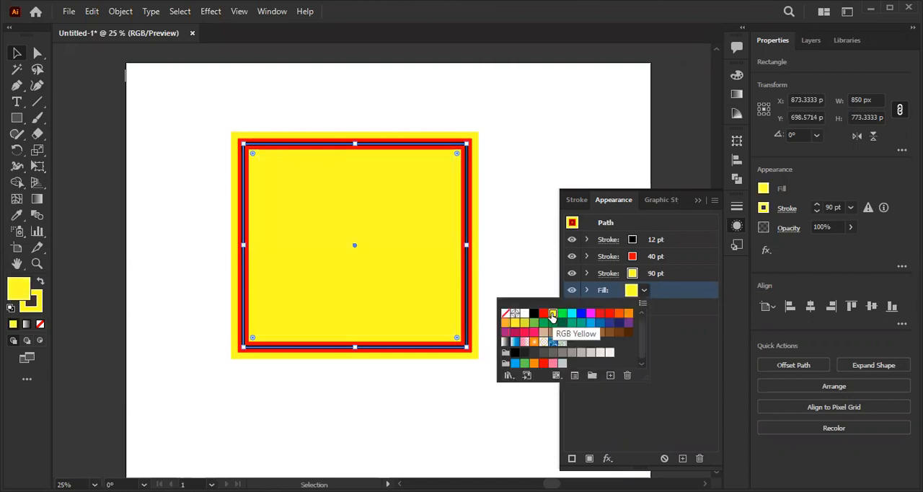
click(629, 313)
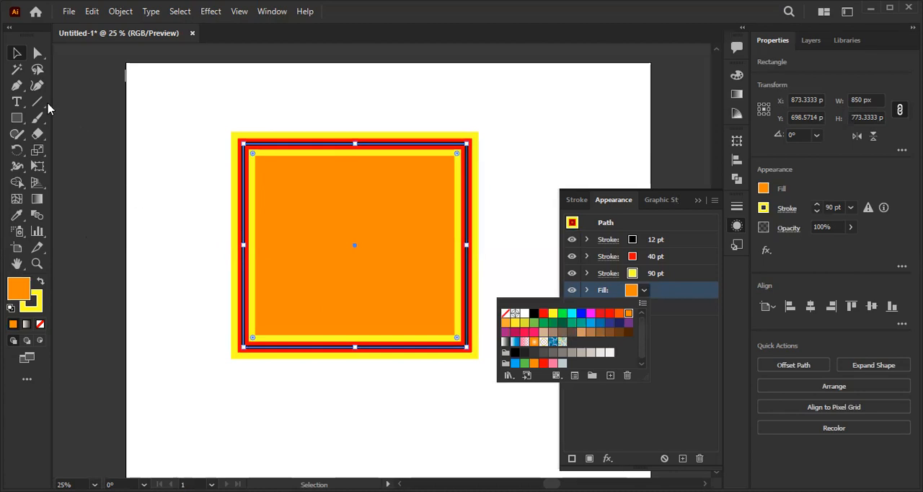
click(493, 147)
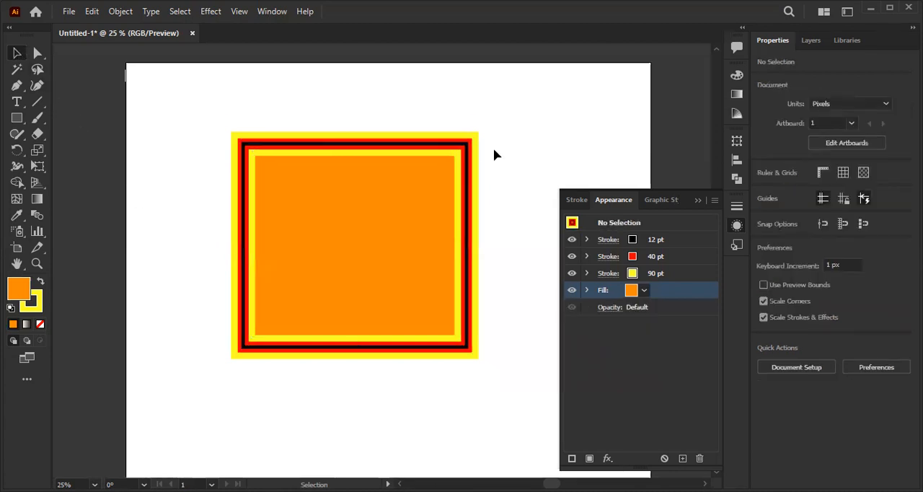
- With nothing selected, try to add a second fill, color it green, and move it above all the strokes
click(589, 459)
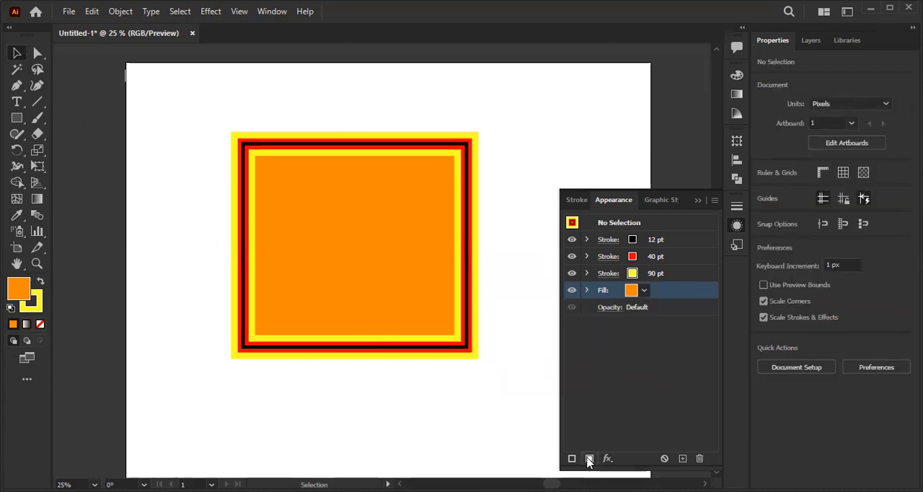
click(645, 291)
click(563, 313)
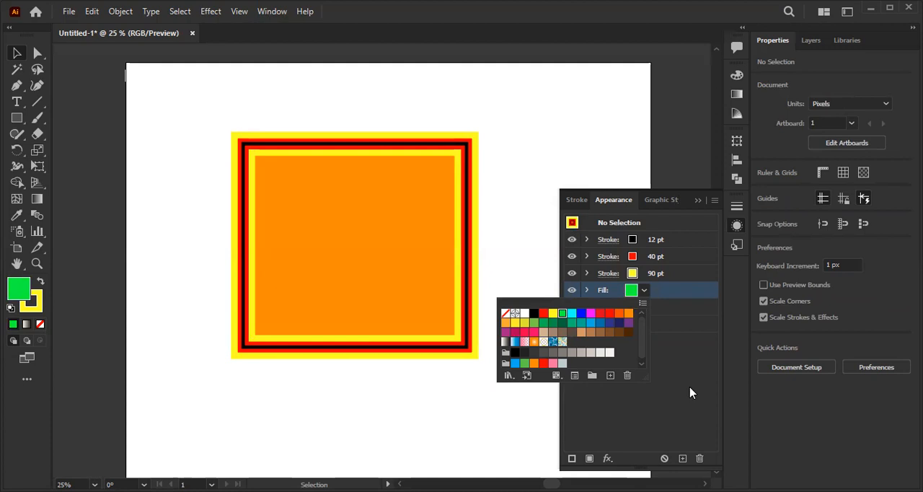
click(659, 290)
mouse_move(660, 290)
mouse_down()
mouse_move(652, 261)
mouse_move(662, 235)
mouse_up()
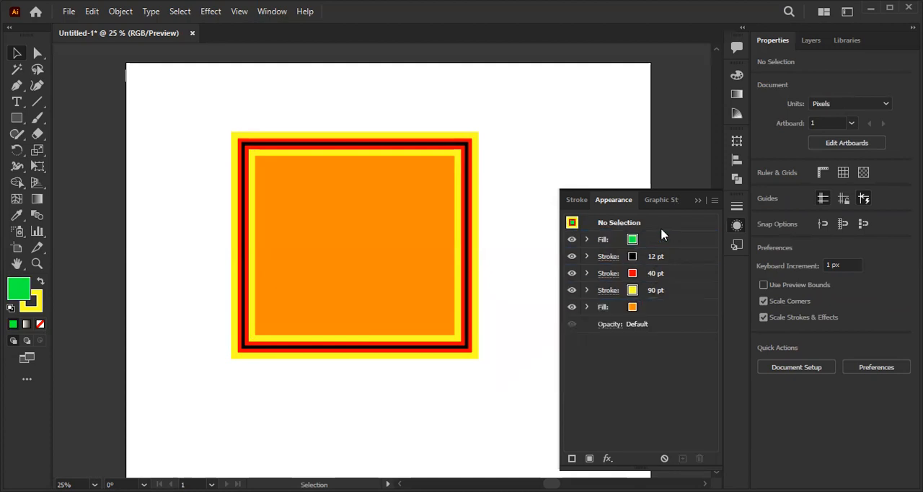
- Undo moving the green fill above the strokes, then hide both the orange and green fills
click(575, 246)
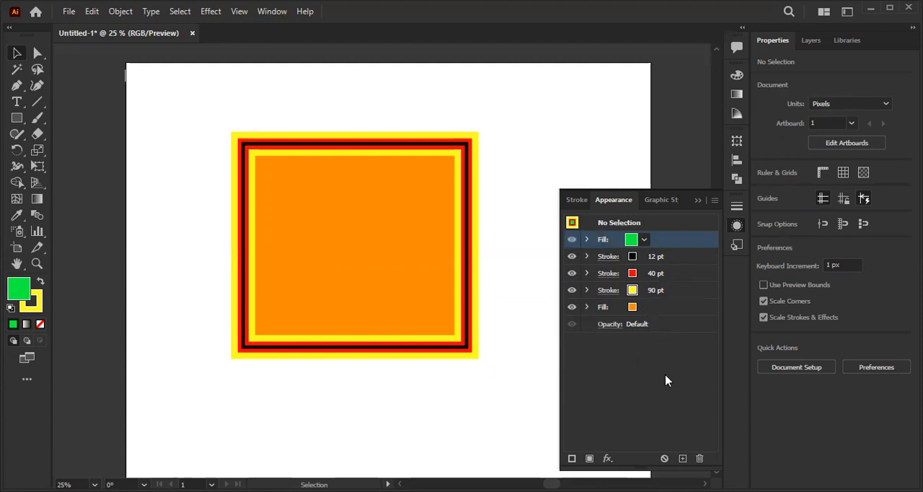
key(ctrl+z)
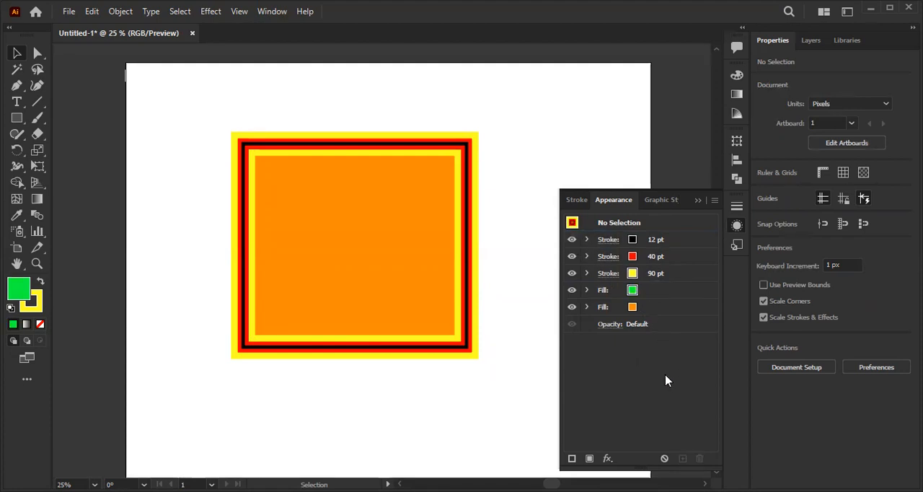
click(571, 308)
click(573, 291)
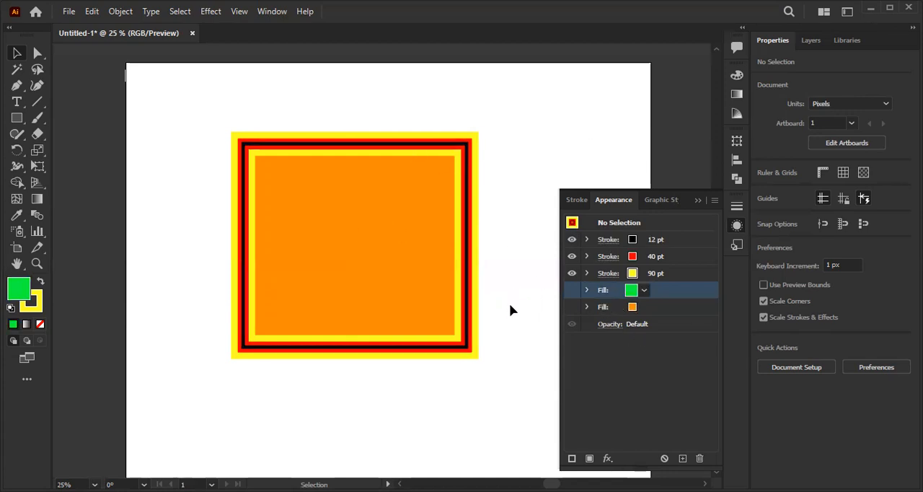
- Select the rectangle and add a second fill above the orange one, colored green
click(361, 253)
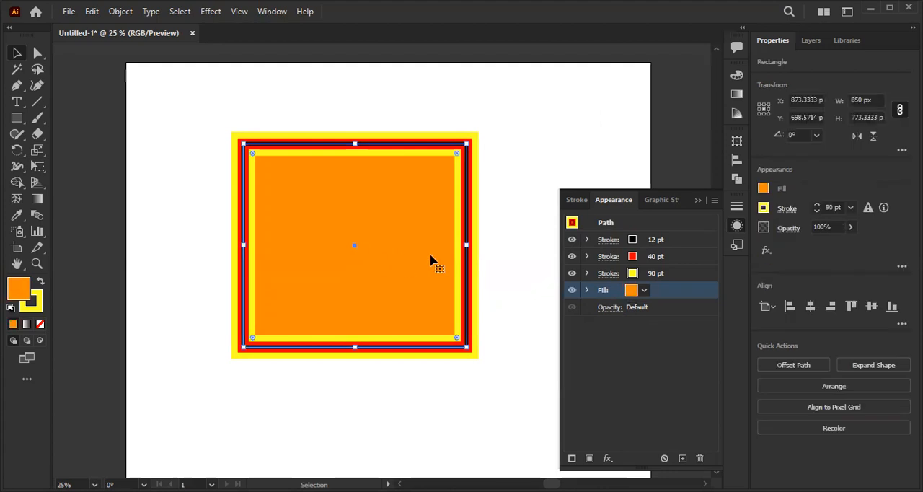
click(586, 458)
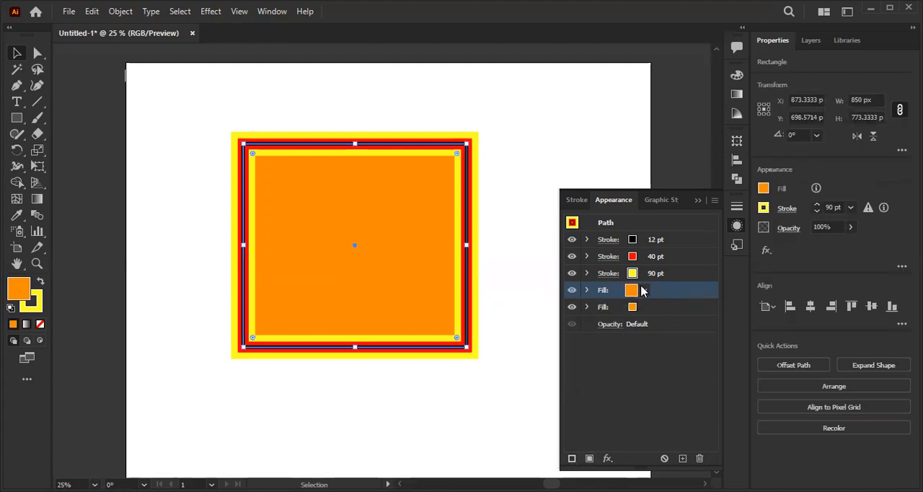
click(643, 290)
click(563, 313)
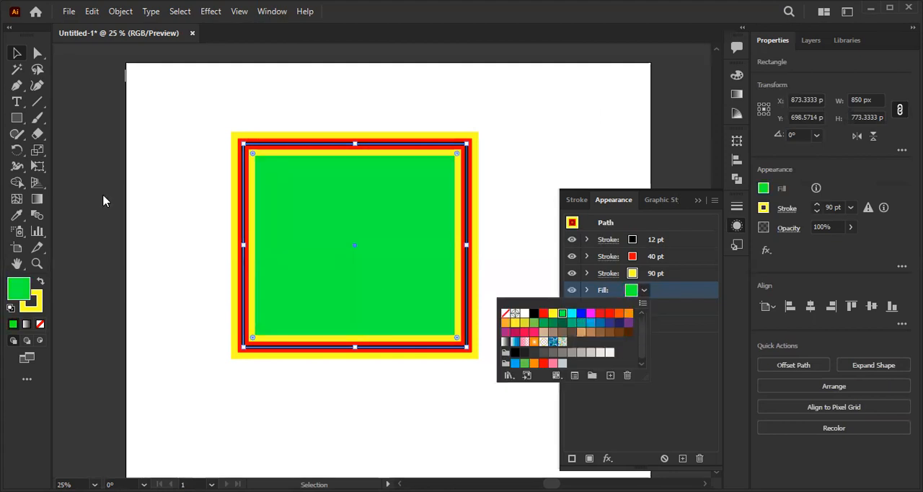
click(282, 132)
- Replace the rectangle's green fill with the white-to-black gradient swatch
click(364, 239)
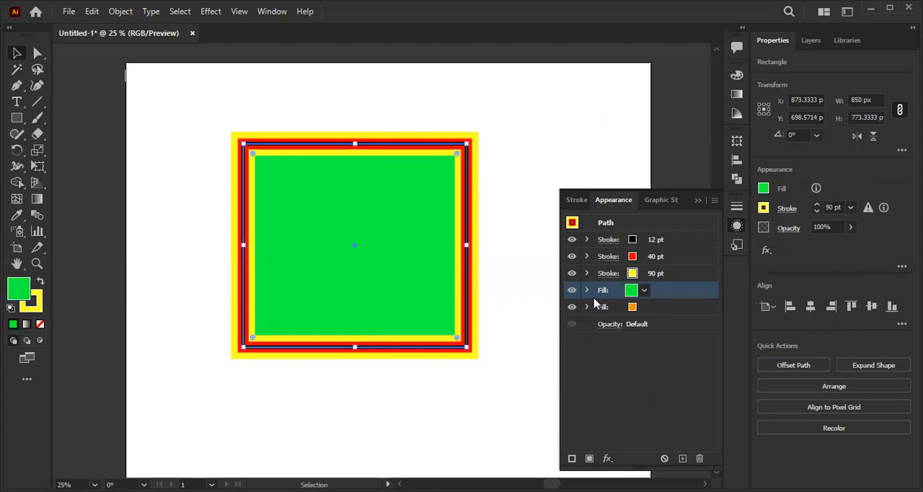
click(645, 291)
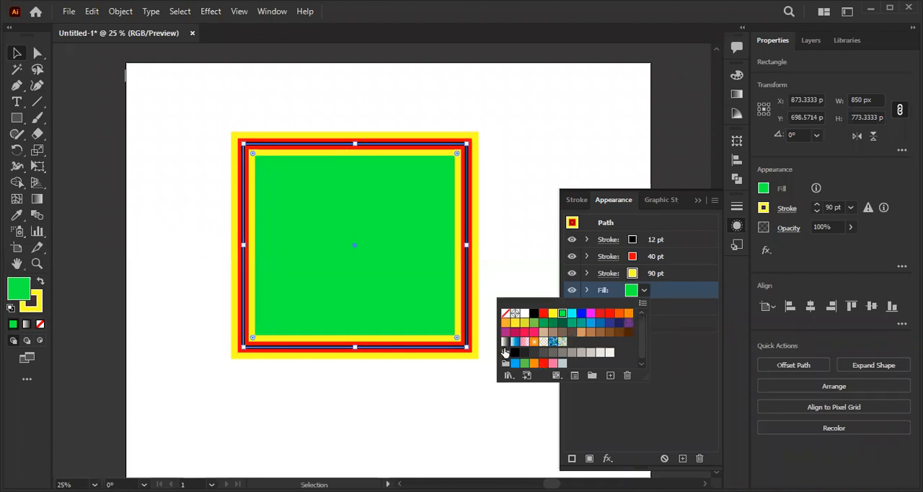
click(506, 342)
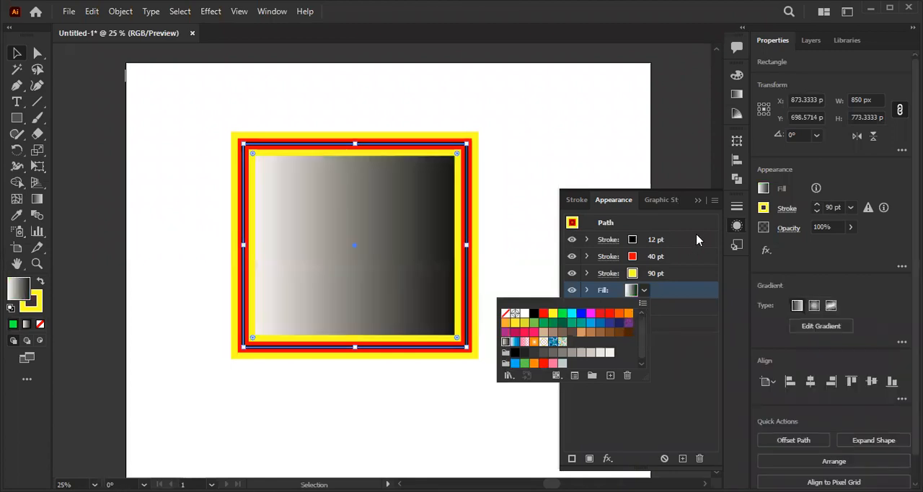
click(505, 428)
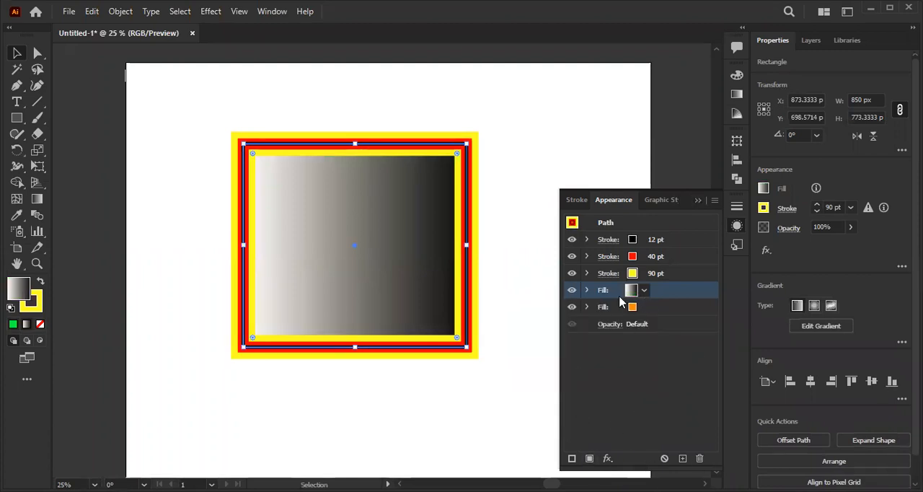
- Reduce the opacity of the rectangle's gradient fill alone to 61%
click(589, 289)
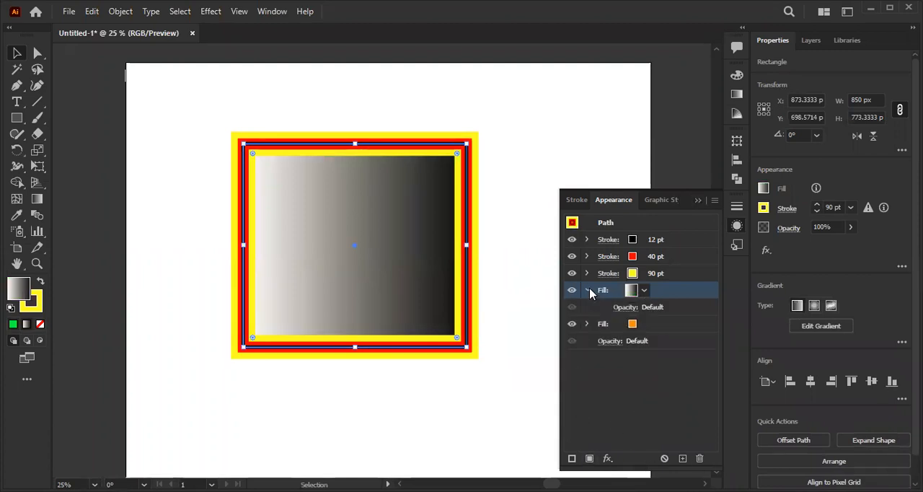
click(625, 311)
click(620, 334)
drag(620, 350, 598, 351)
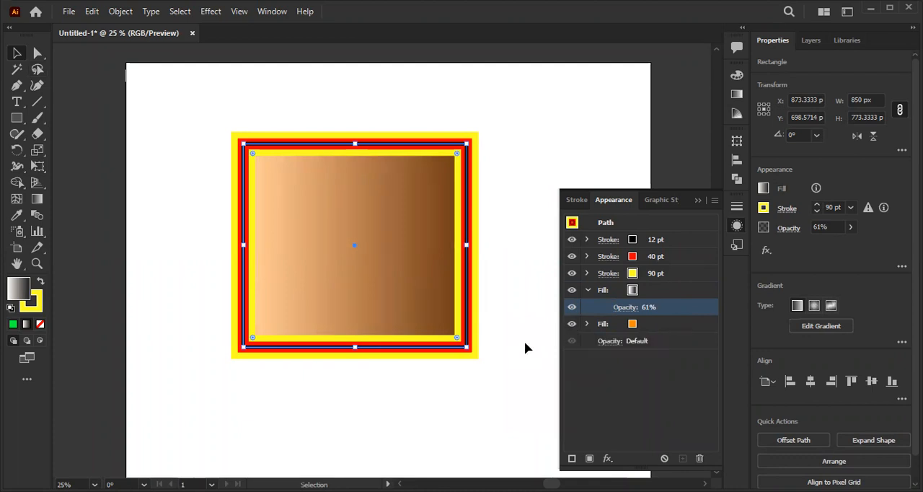
- Toggle the gradient fill off and on twice to compare the rectangle with and without it
click(572, 291)
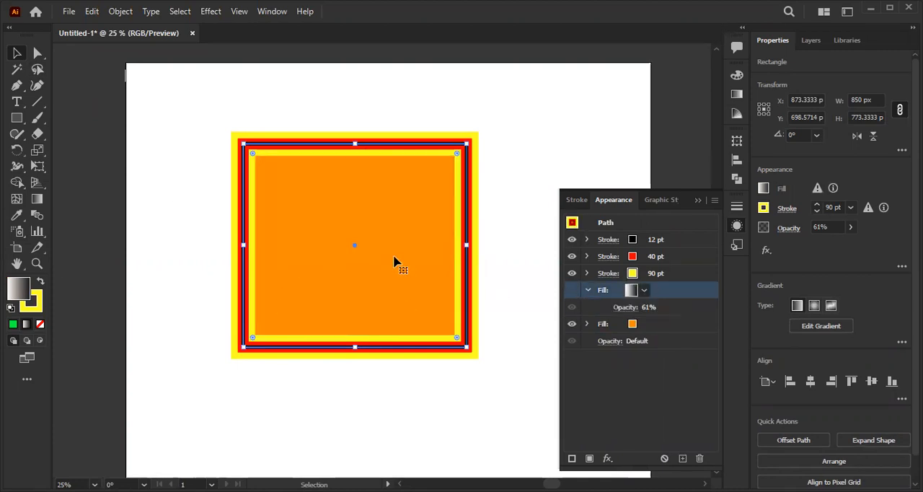
click(571, 290)
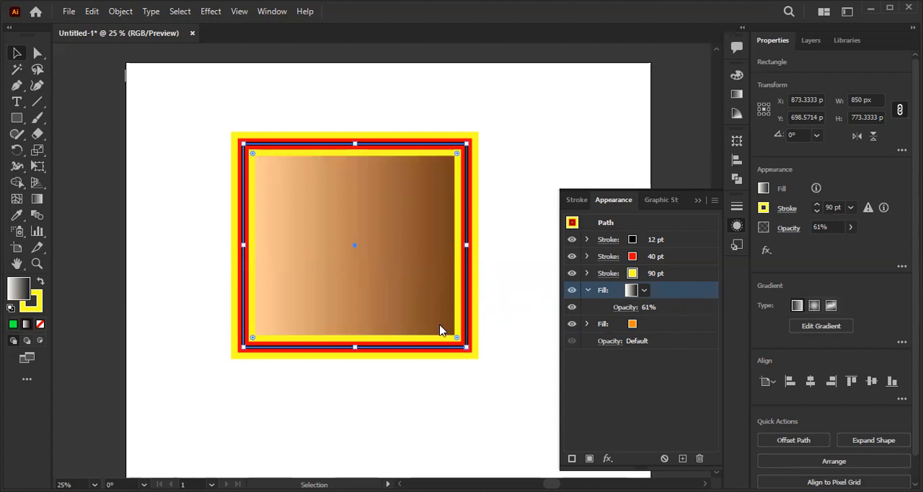
click(572, 291)
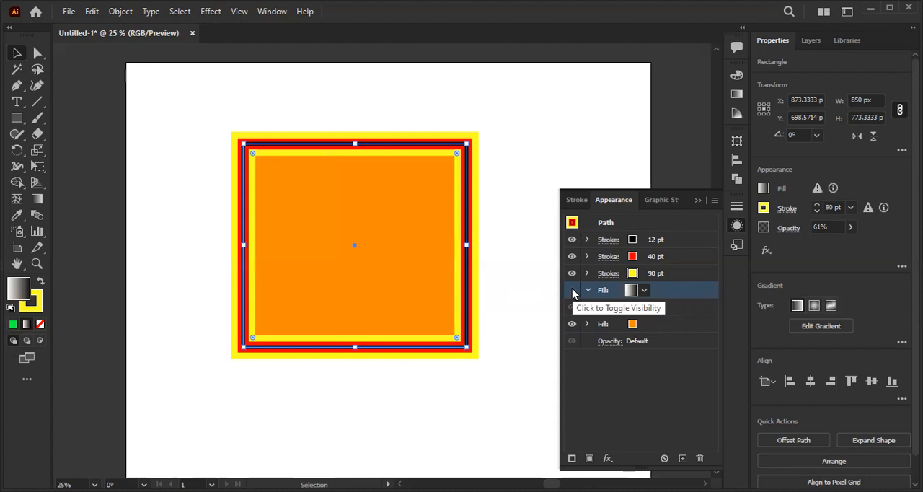
click(572, 291)
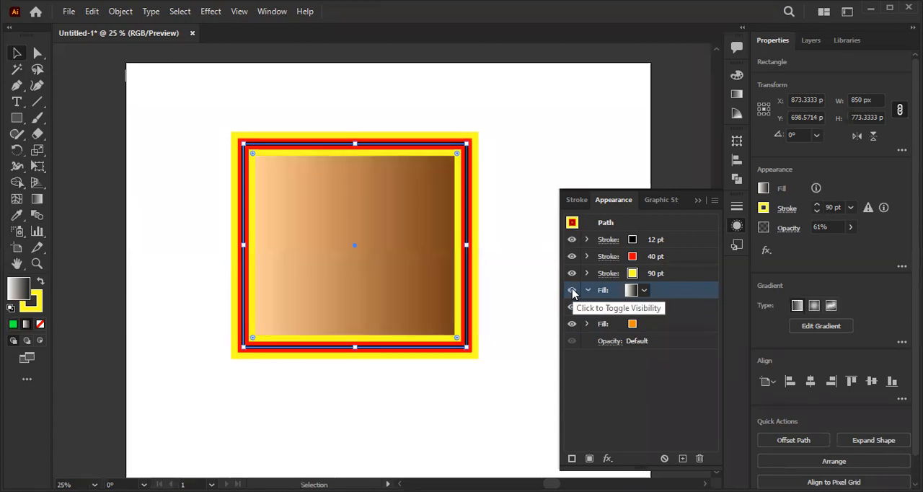
- Examine the blending modes available for the gradient fill's opacity, keeping Normal, then deselect the rectangle
click(644, 290)
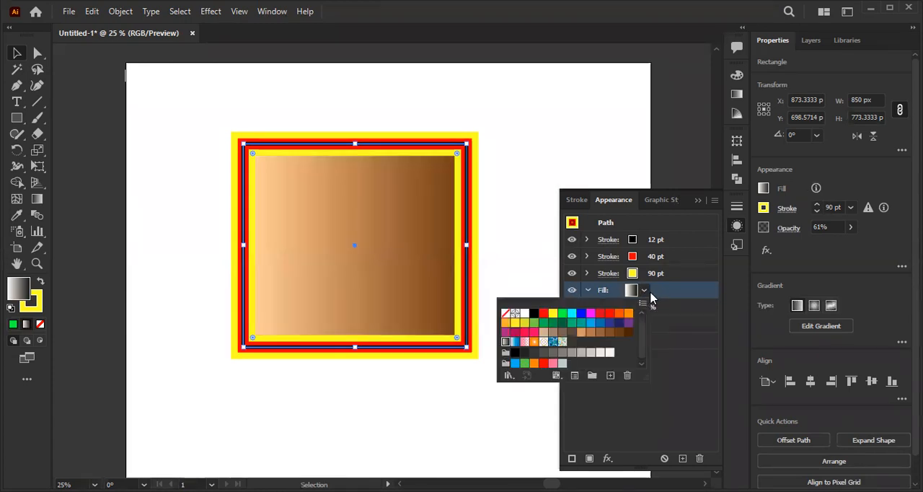
click(622, 309)
click(622, 310)
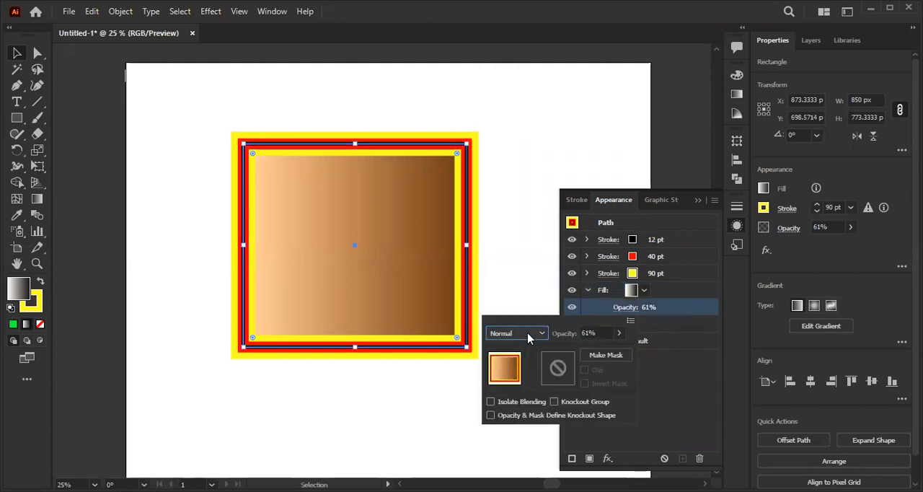
click(529, 333)
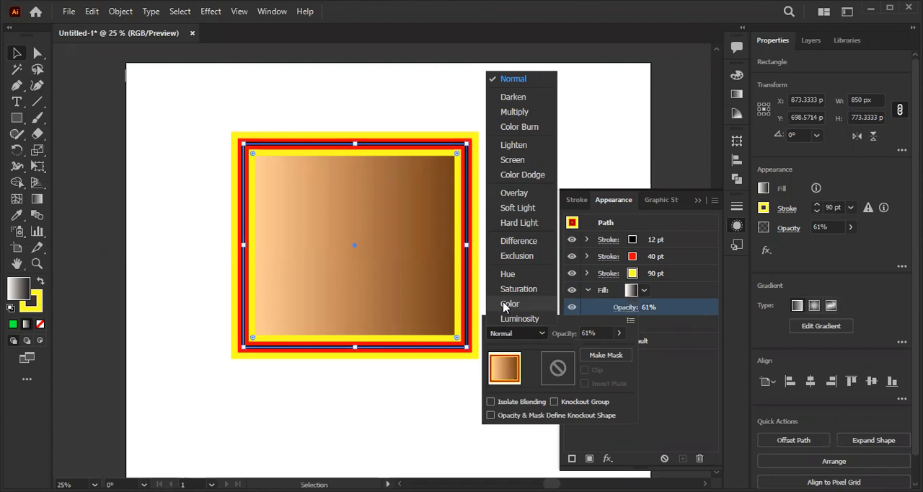
click(139, 90)
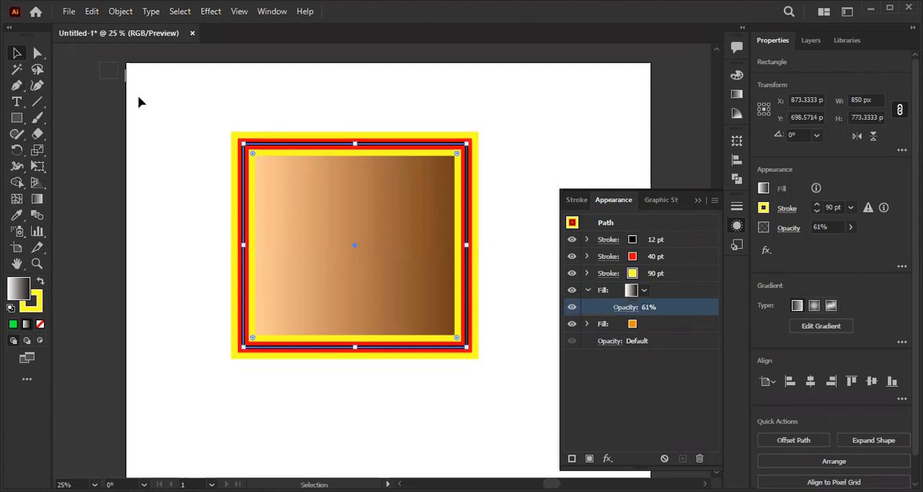
click(152, 117)
- Draw a square about 378 px wide on the empty canvas beside the artboard and remove its stroke
drag(206, 142, 462, 94)
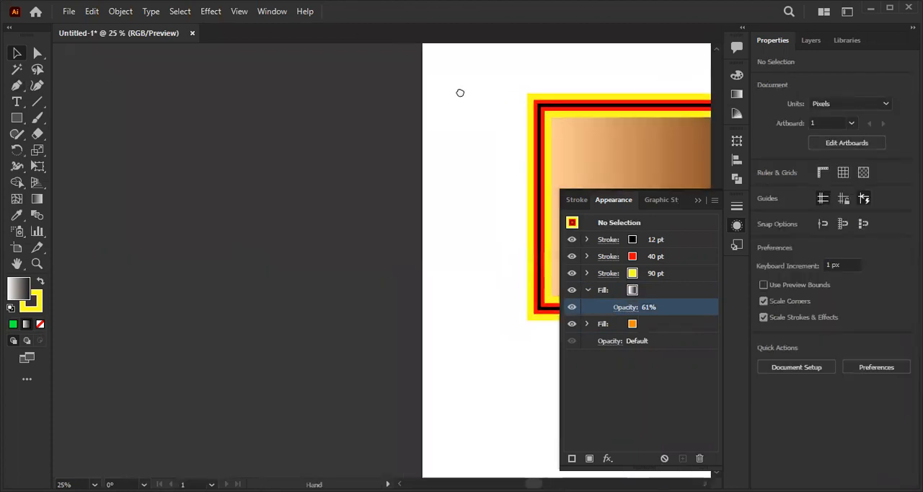
click(17, 118)
drag(206, 160, 303, 253)
key(v)
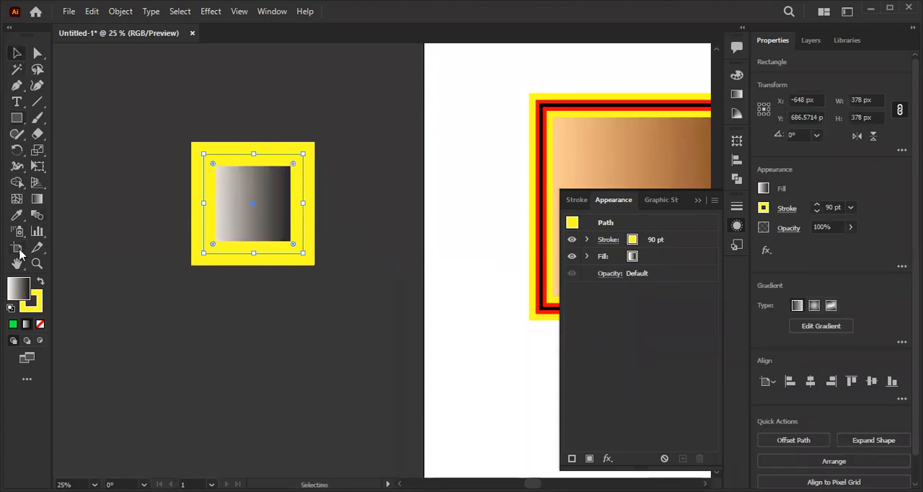
click(32, 303)
click(40, 324)
- Remove the yellow stroke from the new square and replace its gradient with a solid yellow fill (#ffff00)
click(24, 285)
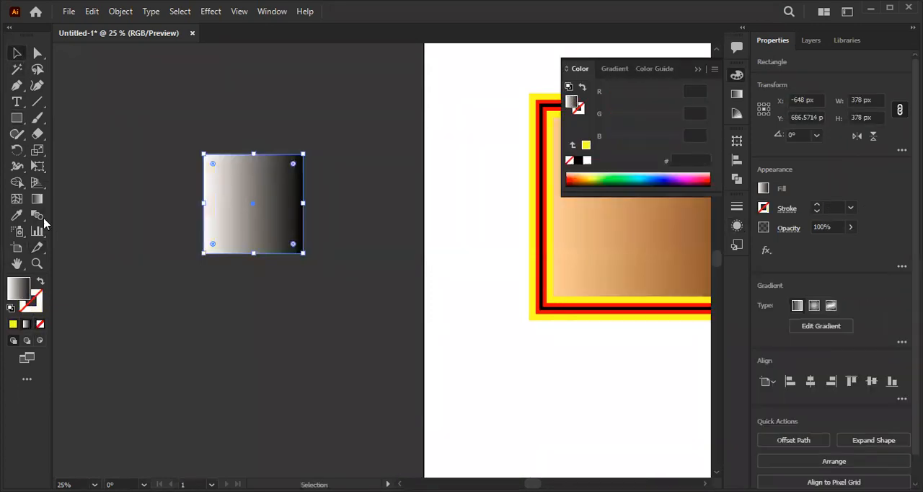
click(17, 214)
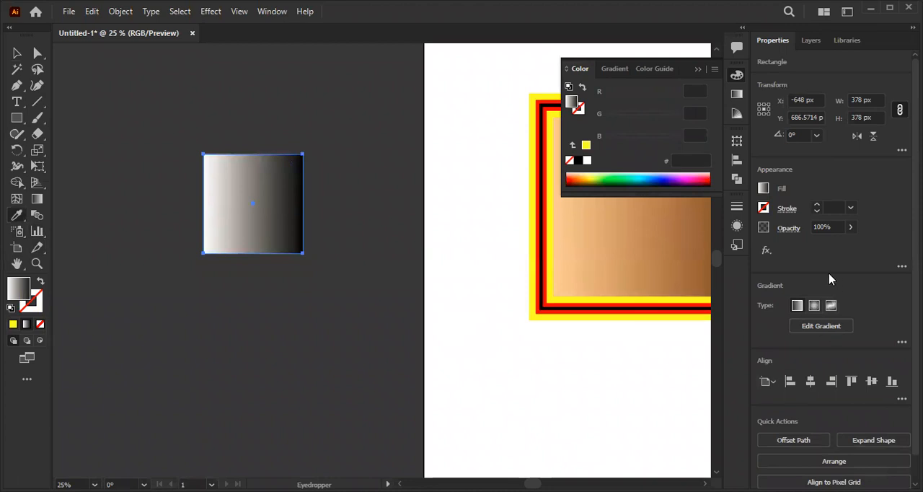
click(764, 189)
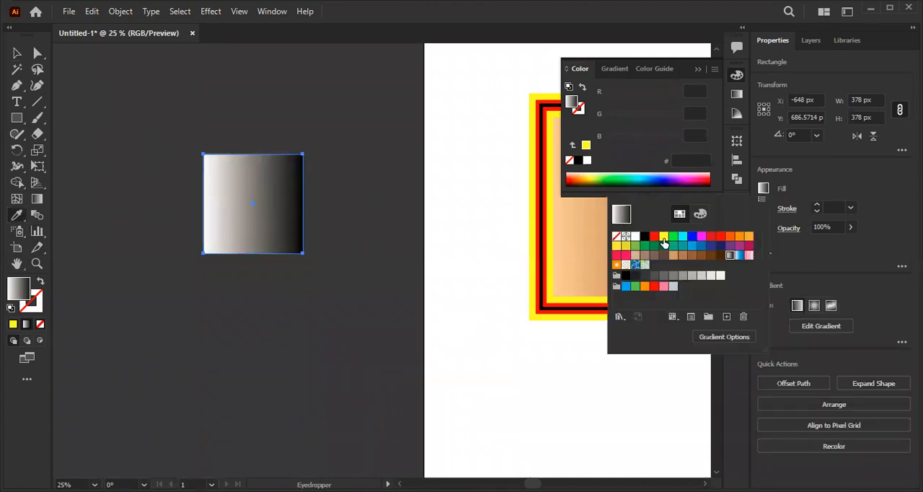
click(664, 236)
click(16, 190)
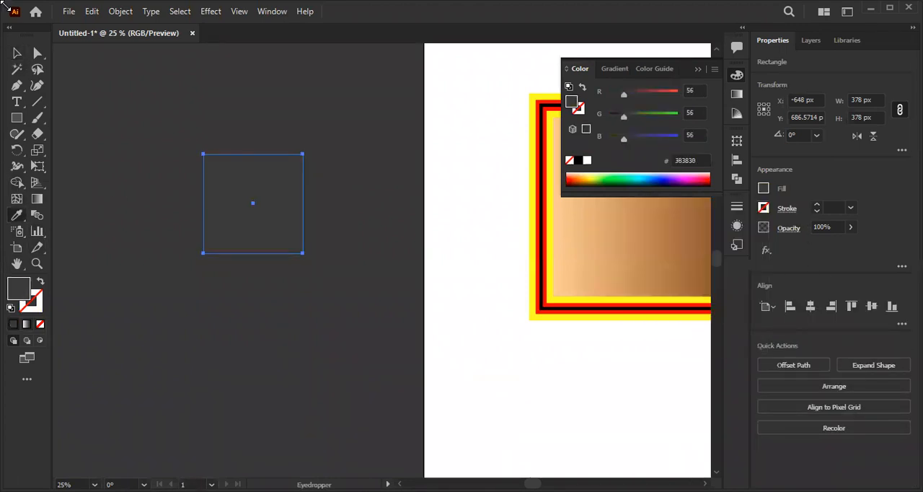
click(15, 55)
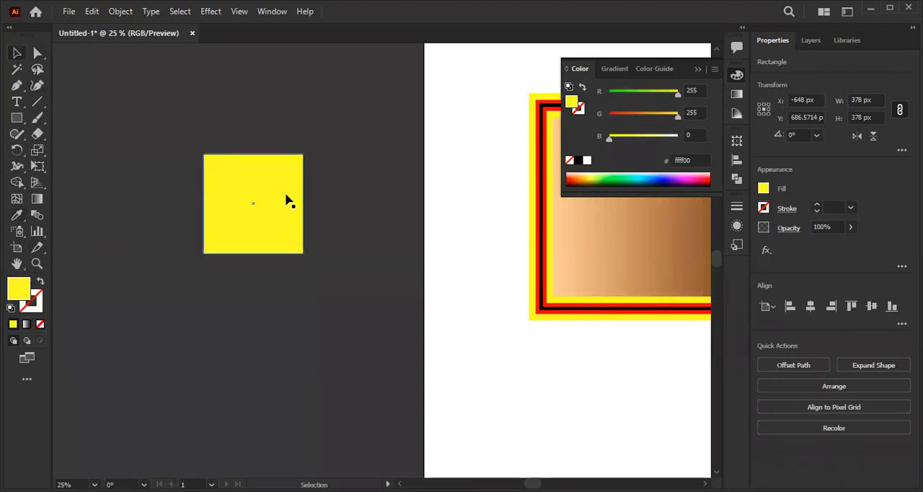
- Duplicate the yellow square in place and fill the copy on top with magenta (#ff00ff)
click(257, 190)
key(v)
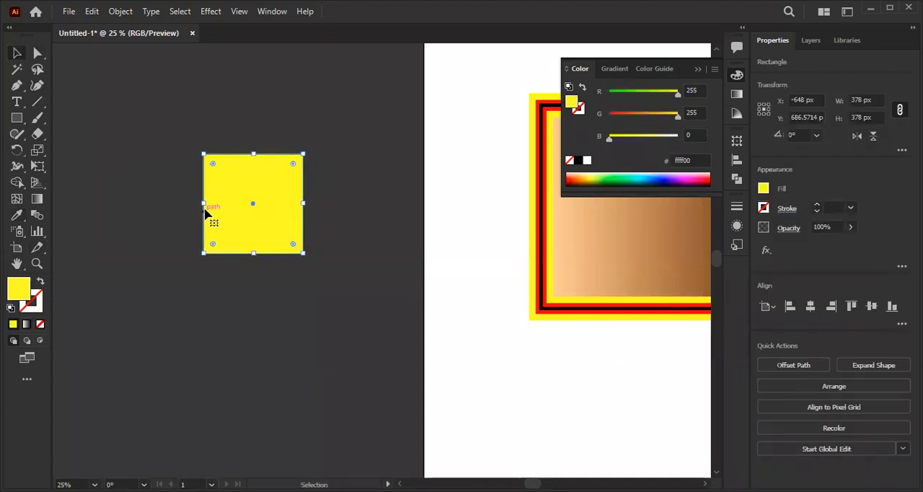
click(764, 189)
click(701, 236)
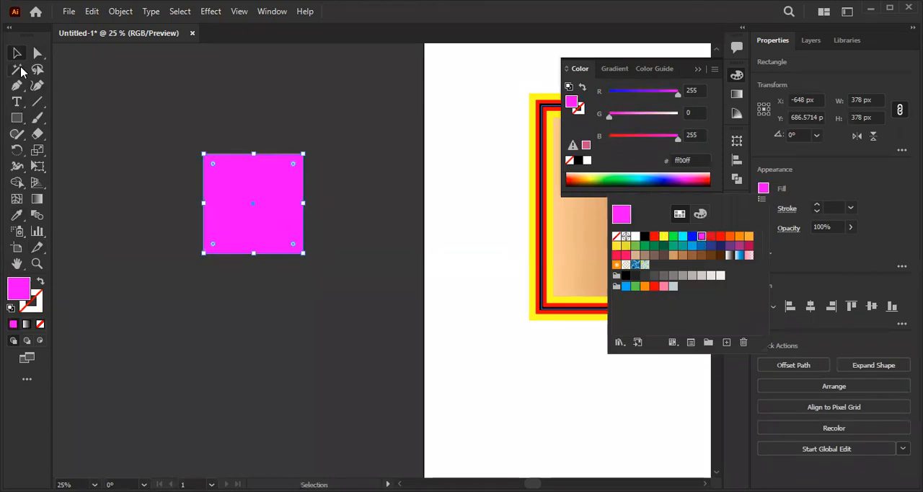
- Try the Darken, Multiply and Color Burn blending modes in turn on the magenta square
scroll(252, 189, up, 2)
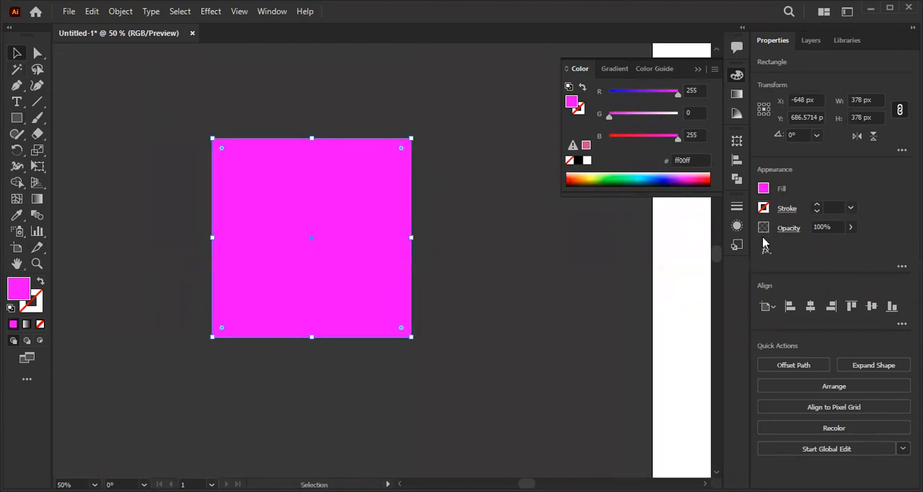
click(790, 228)
click(681, 257)
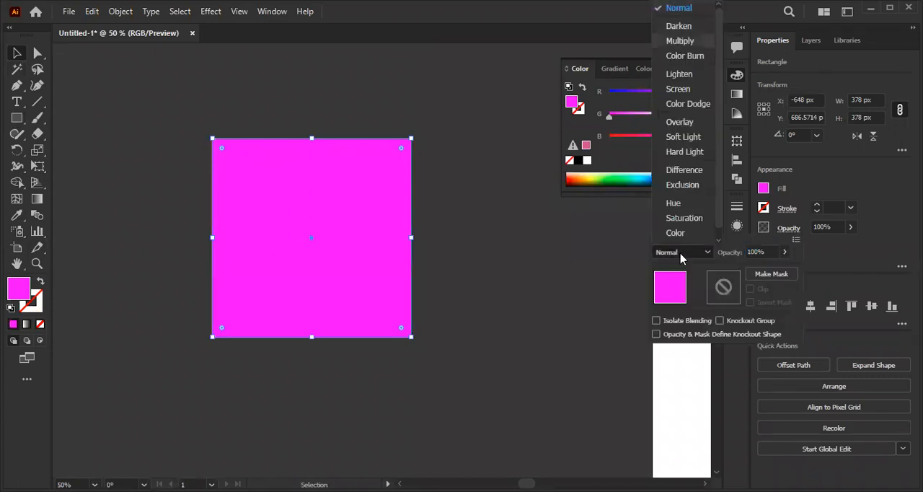
key(Up)
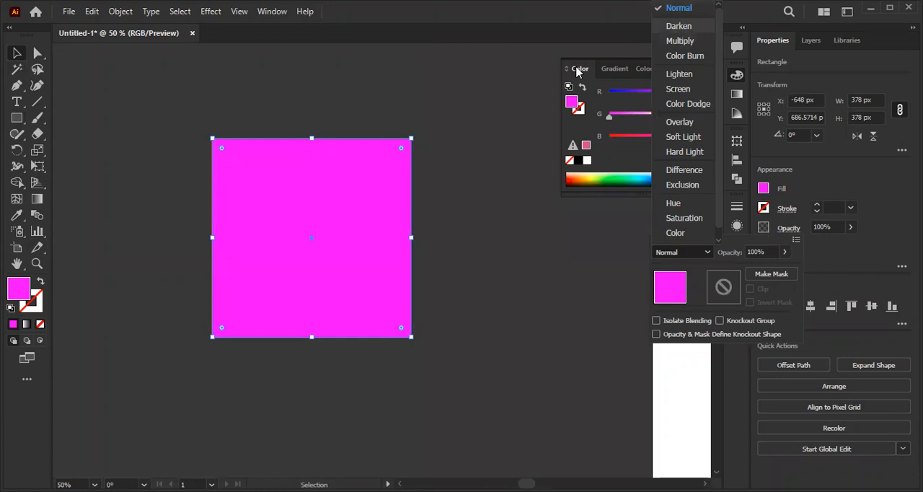
key(Return)
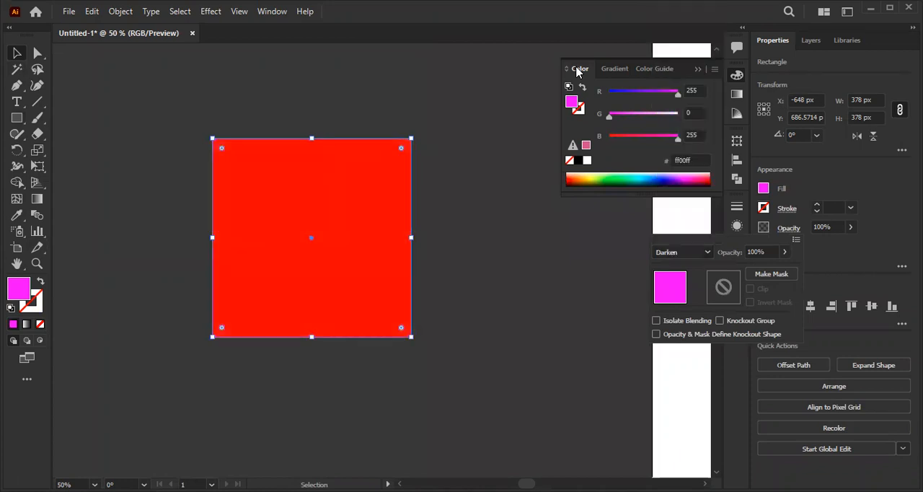
click(699, 254)
click(690, 31)
click(703, 252)
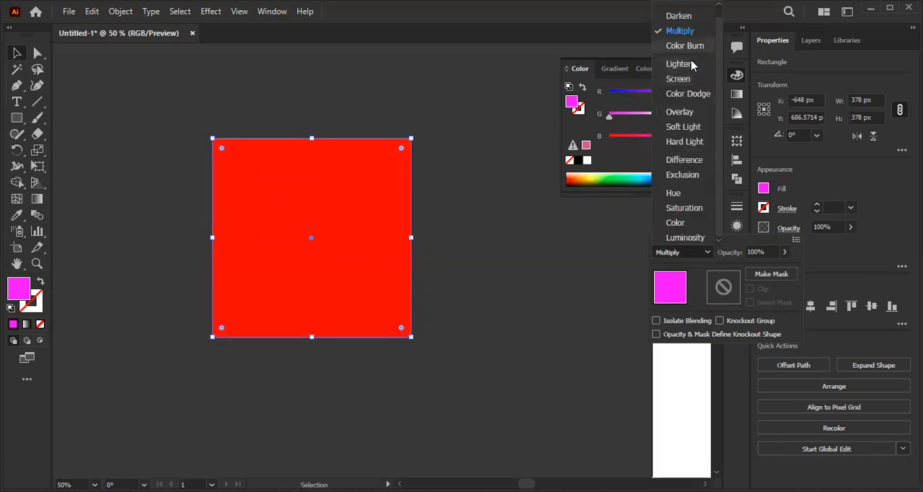
click(692, 46)
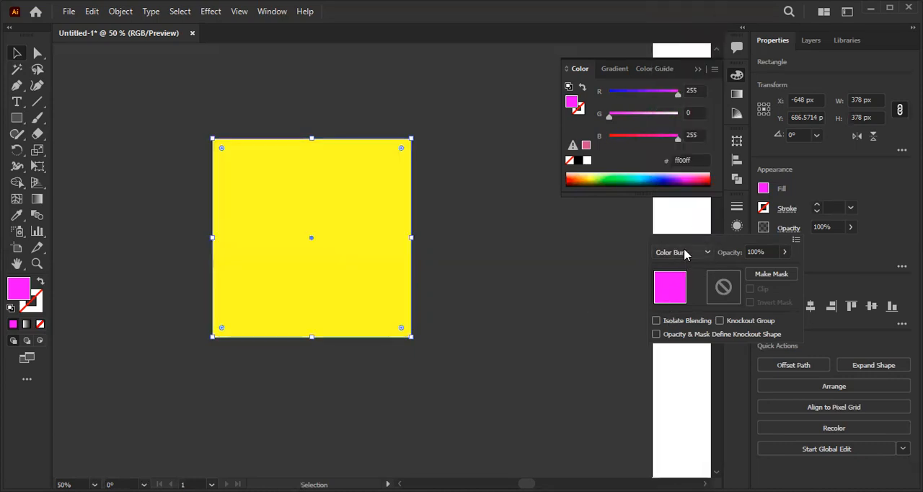
- Try the Lighten and then the Color Dodge blending mode on the magenta square
click(686, 253)
click(693, 65)
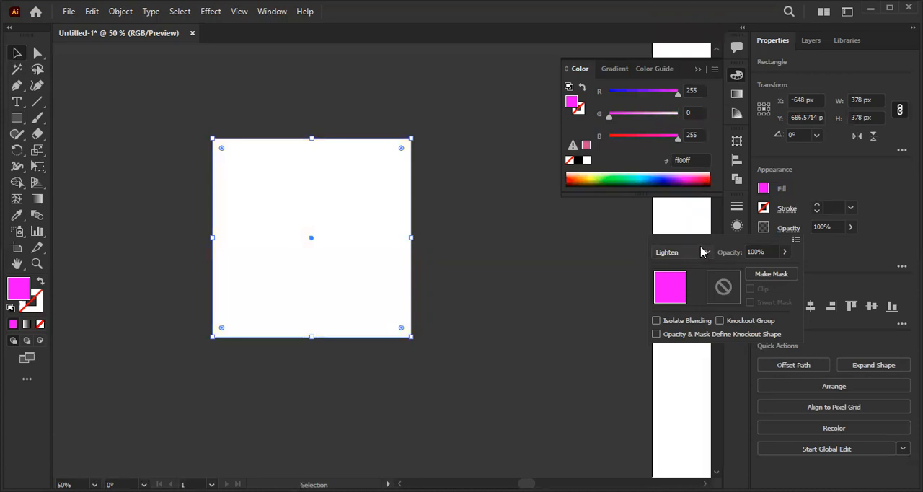
click(699, 252)
click(697, 94)
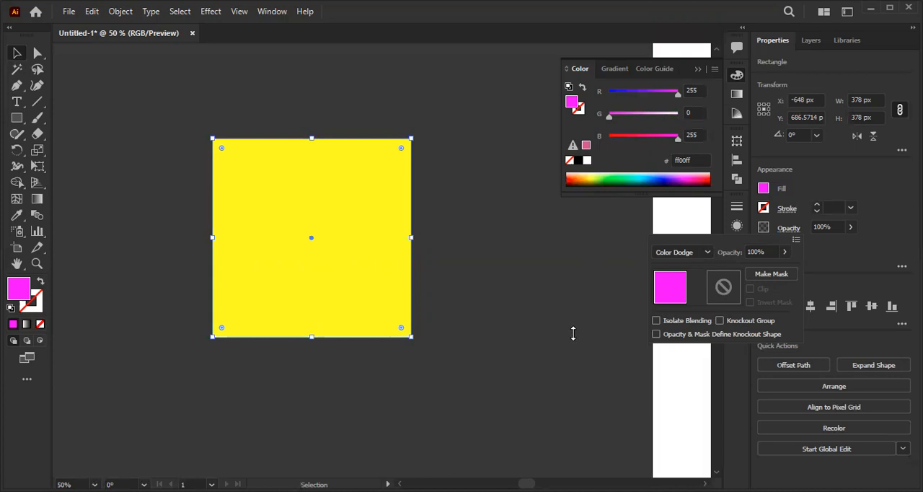
- Try the Overlay, Soft Light and Hard Light blending modes in turn on the magenta square
click(704, 252)
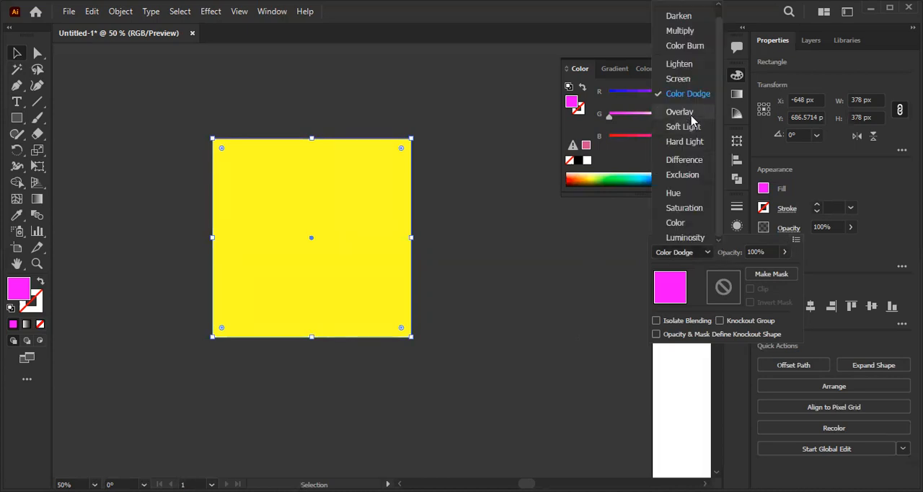
click(679, 111)
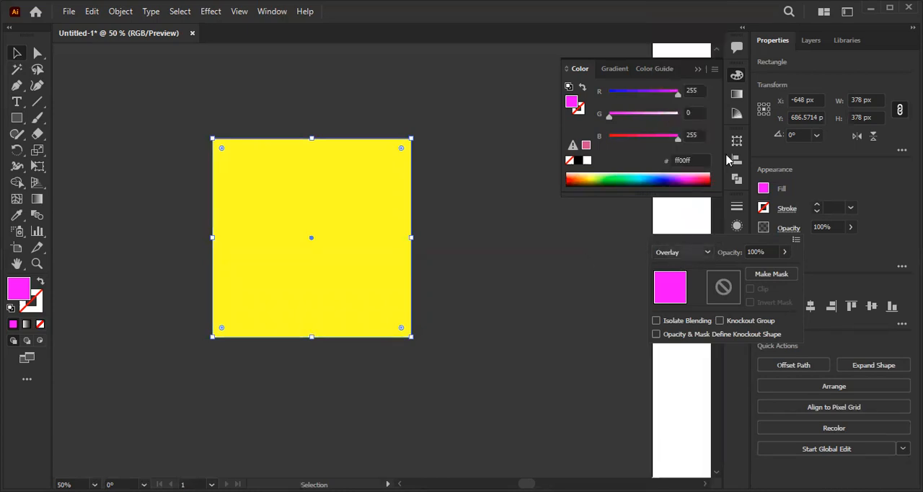
click(678, 254)
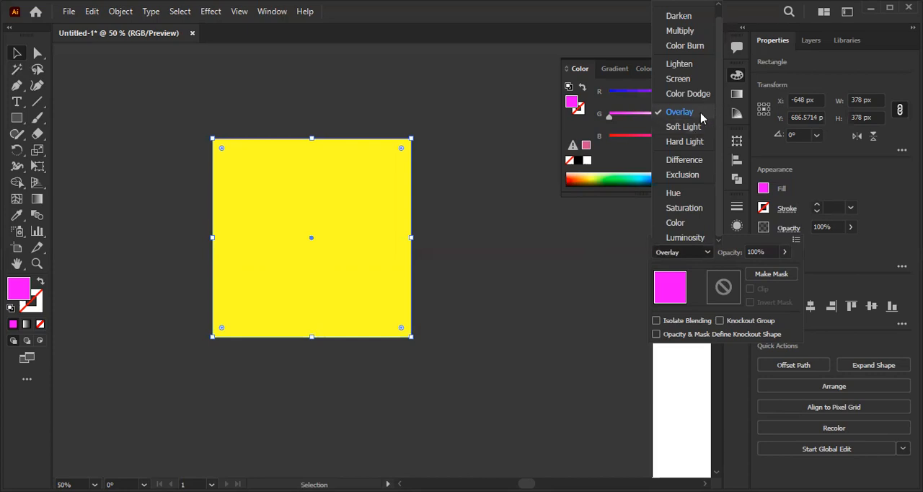
click(699, 113)
click(706, 253)
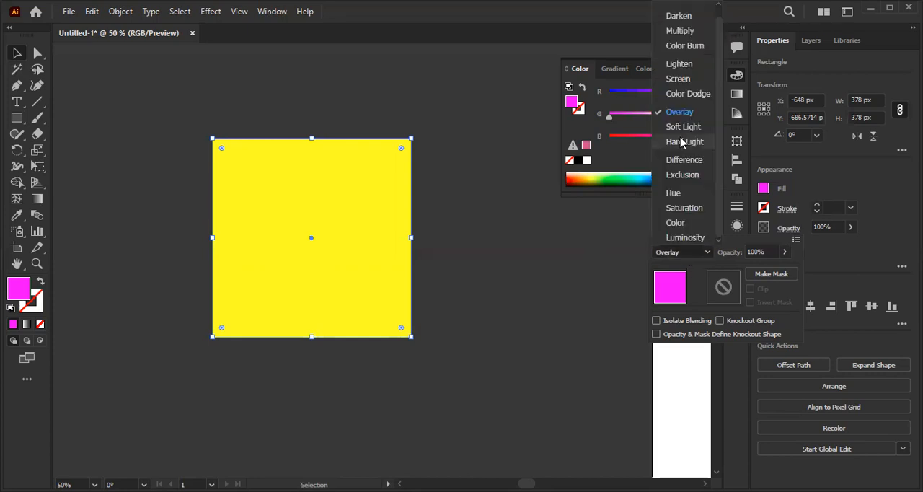
click(682, 127)
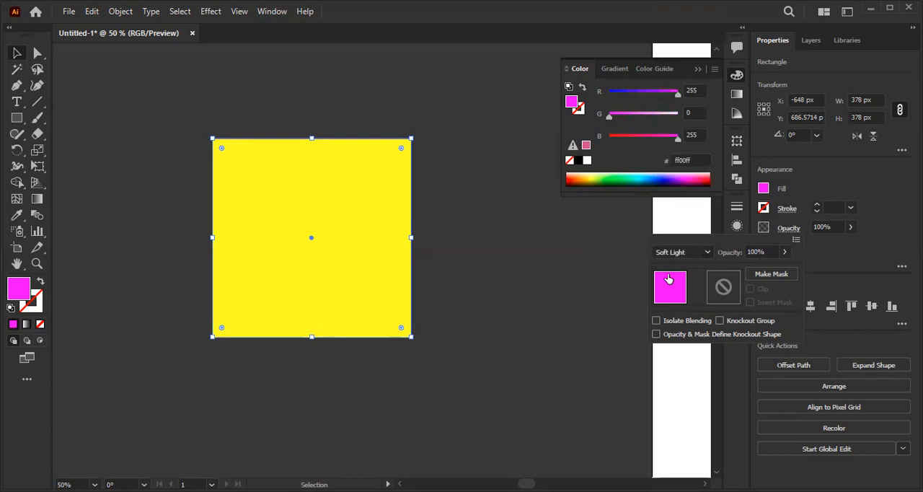
click(673, 253)
click(692, 145)
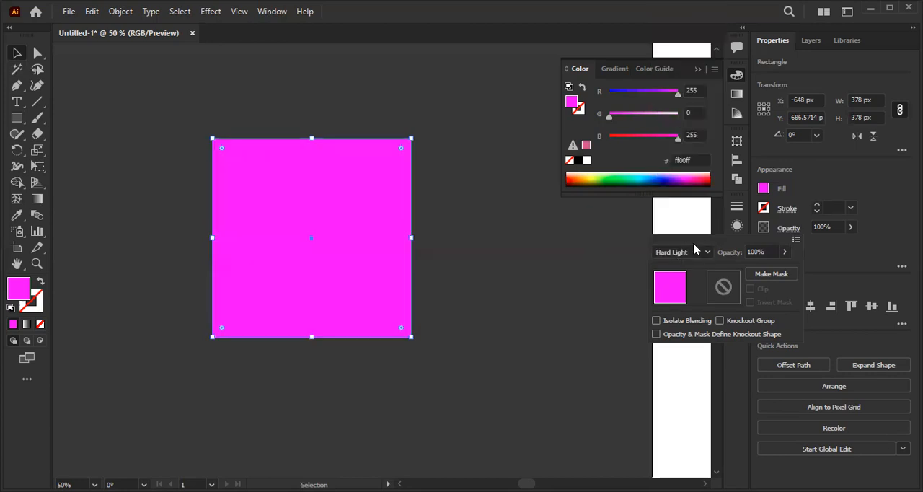
- Try the Difference and then the Exclusion blending mode on the magenta square
click(687, 258)
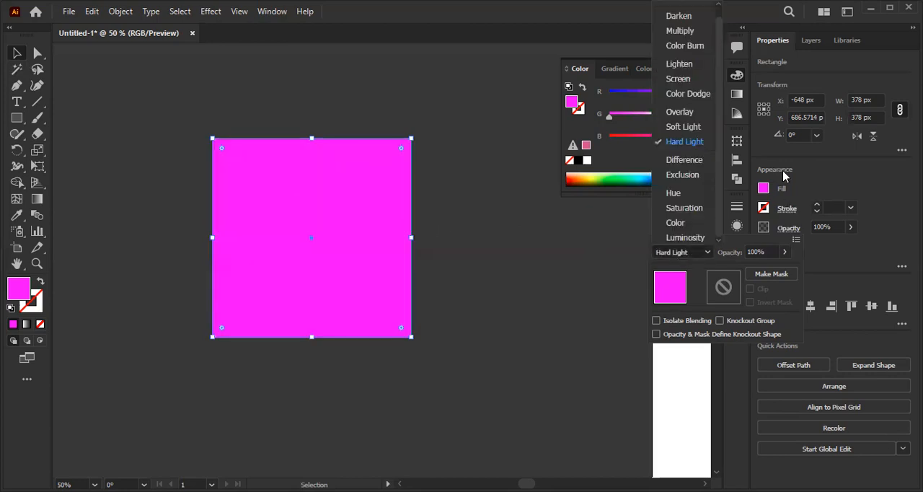
click(683, 159)
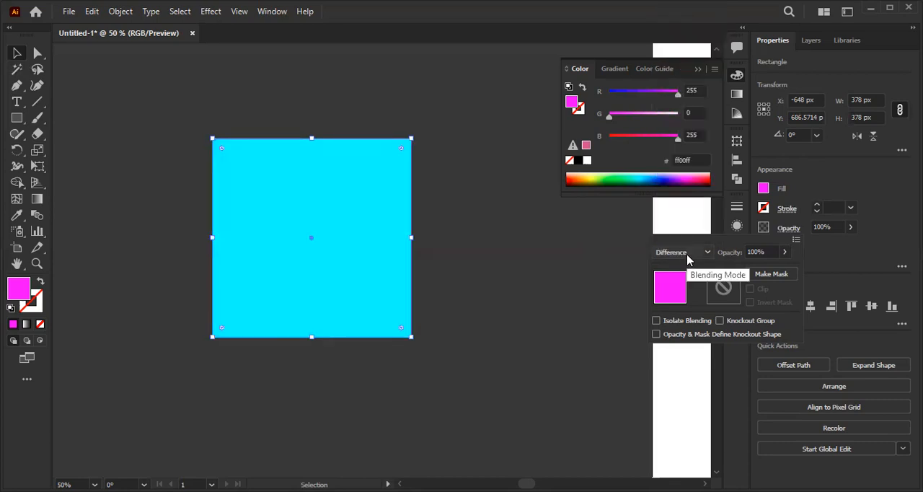
click(682, 252)
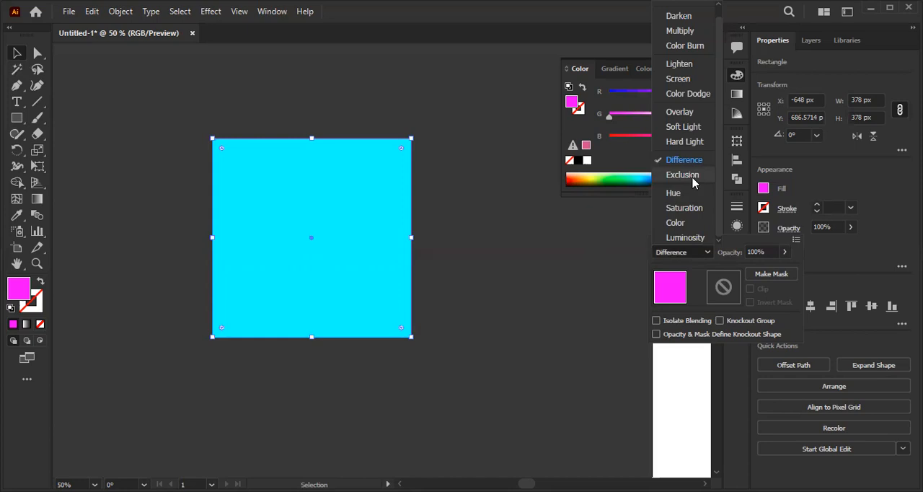
click(693, 180)
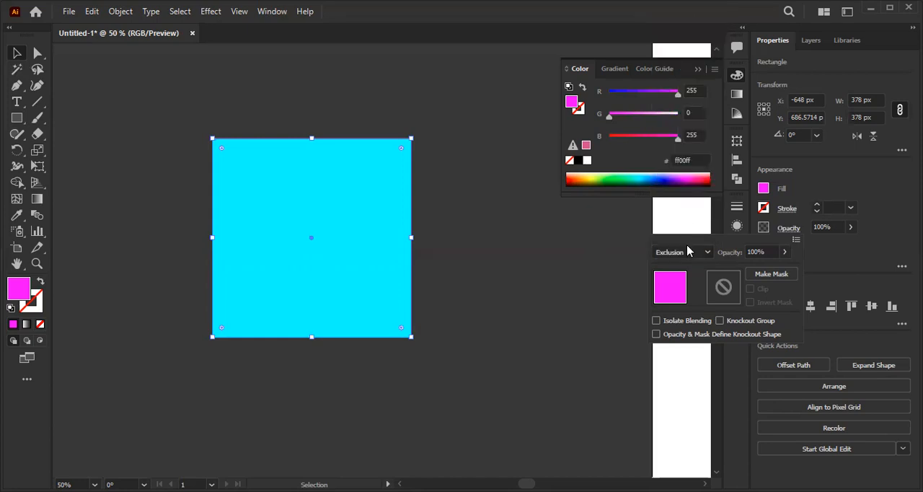
- Try the Hue and then the Saturation blending mode on the magenta square
click(691, 253)
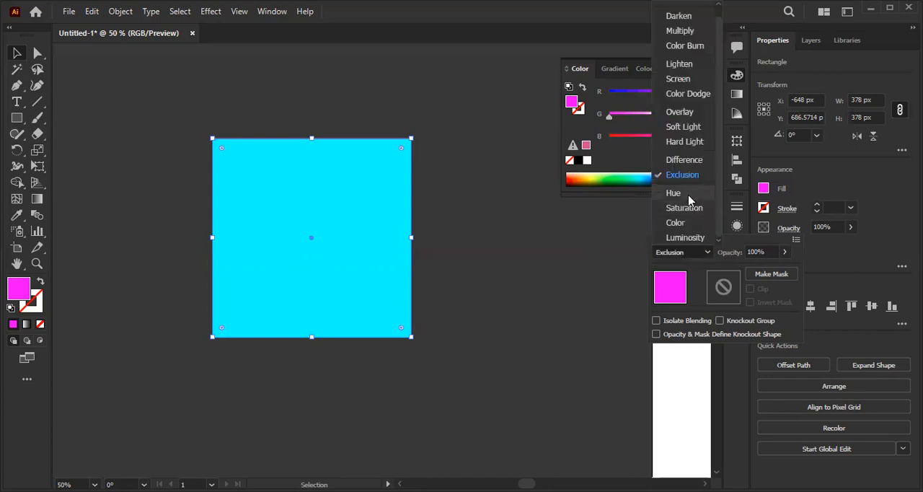
click(678, 193)
click(691, 255)
click(689, 210)
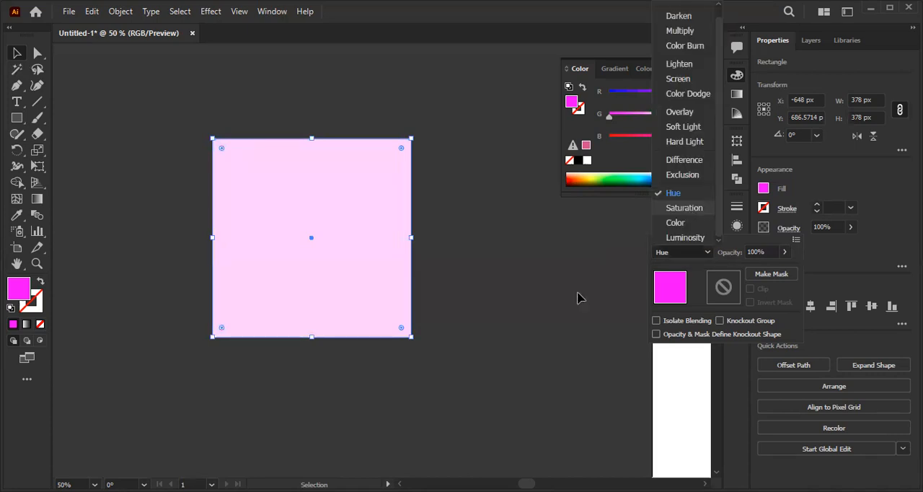
click(579, 295)
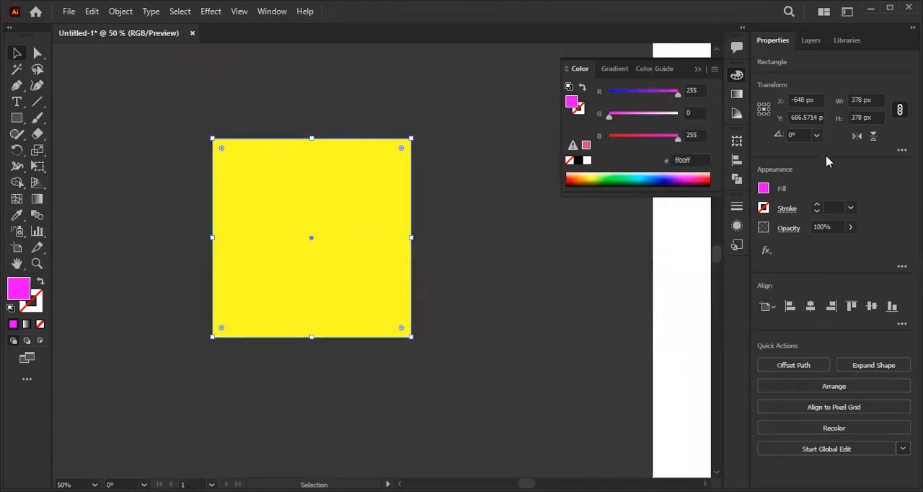
- Separate the two stacked squares so the magenta one sits beside the yellow one, clear of the artboard
drag(365, 236, 614, 304)
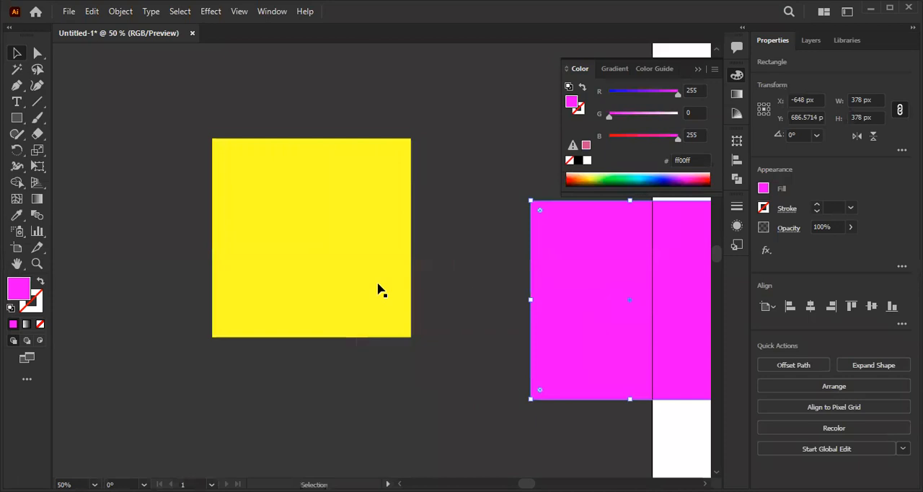
drag(379, 289, 344, 282)
drag(665, 298, 569, 301)
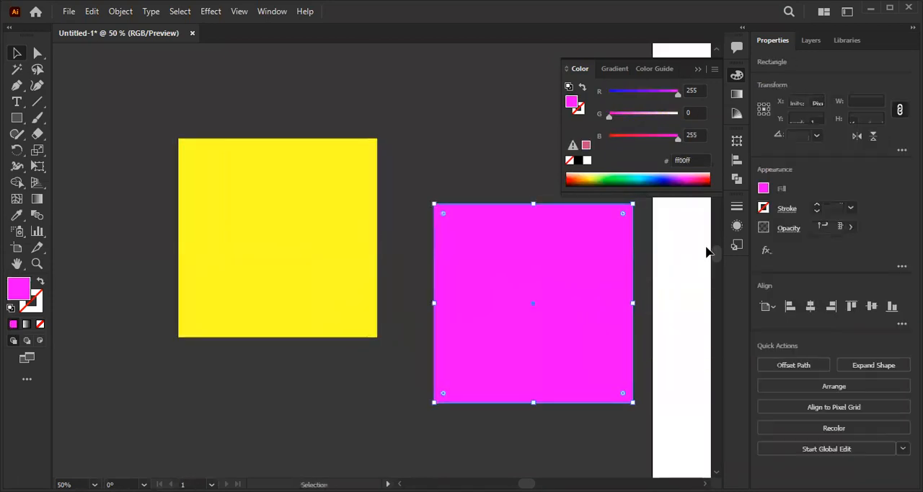
- Switch the magenta square's blending mode to Color, then set it to Luminosity
click(788, 231)
click(681, 252)
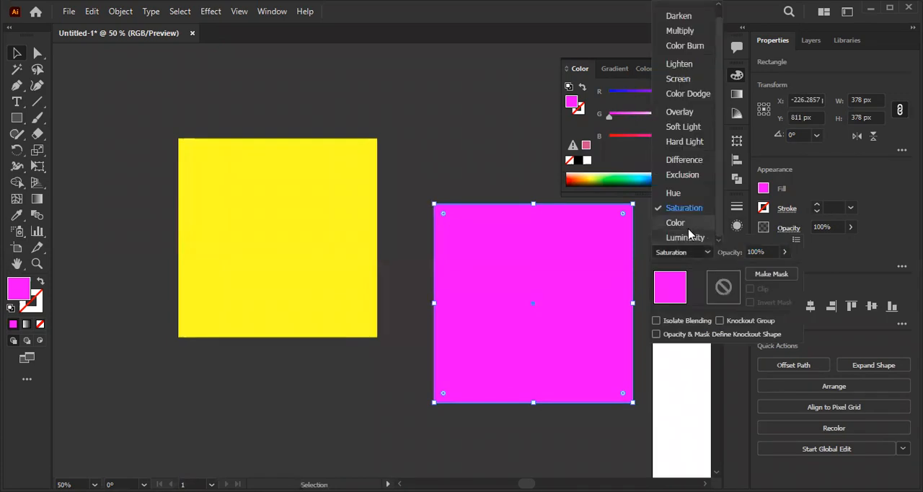
click(689, 229)
click(685, 249)
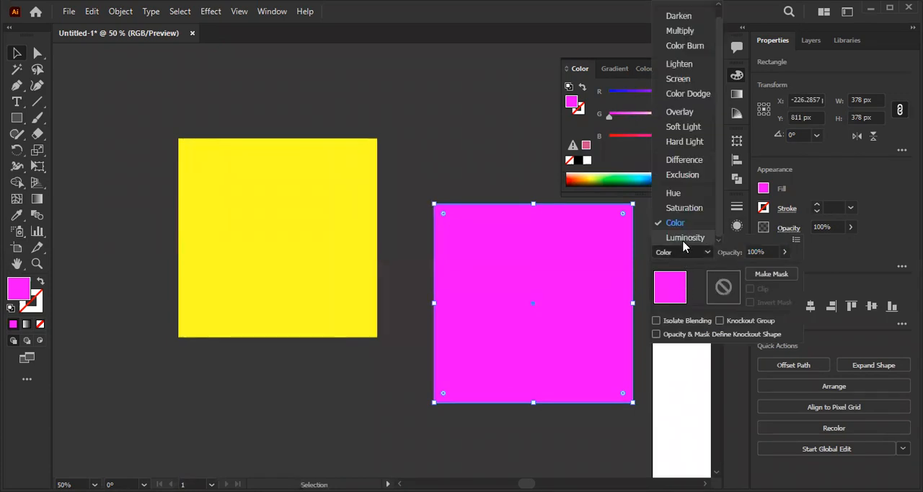
click(685, 238)
- Place the magenta square exactly over the yellow one, move both together toward the artboard, and deselect them
drag(487, 266, 226, 202)
drag(165, 129, 405, 378)
drag(274, 228, 428, 257)
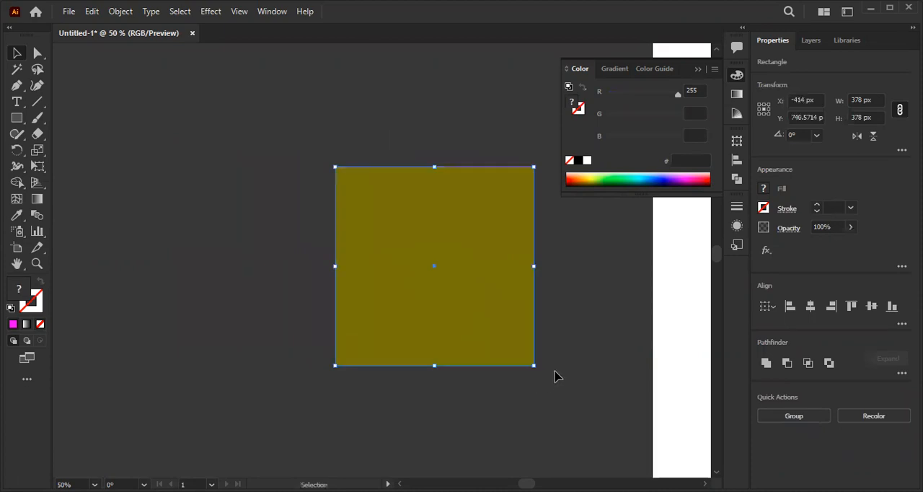
click(557, 375)
- Examine the list of blending modes available for the magenta square that covers the yellow one
click(468, 226)
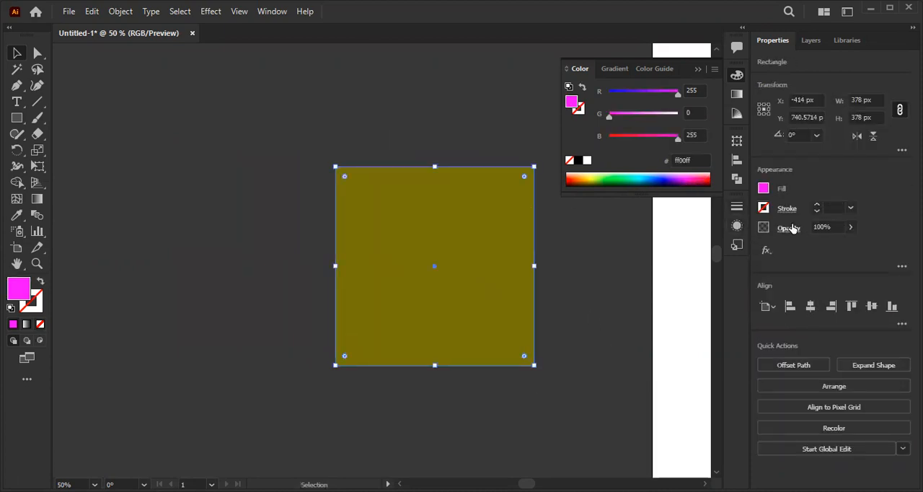
click(681, 254)
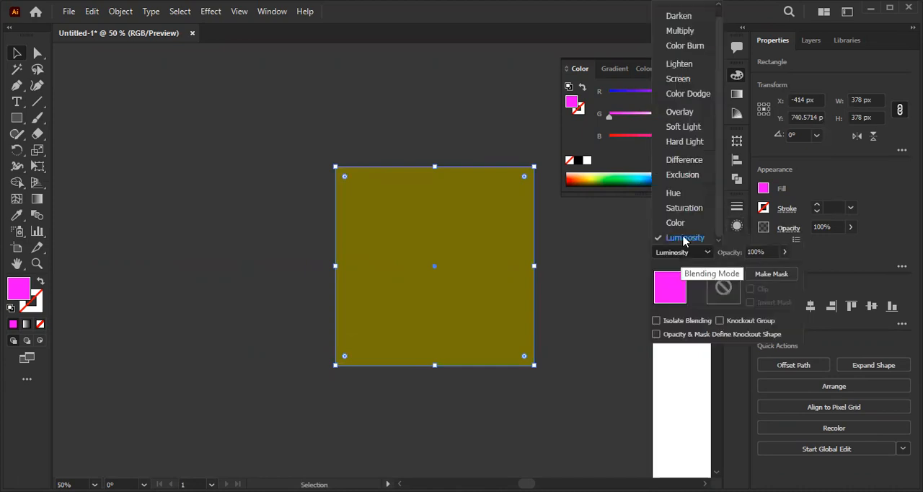
scroll(682, 155, up, 1)
key(Up)
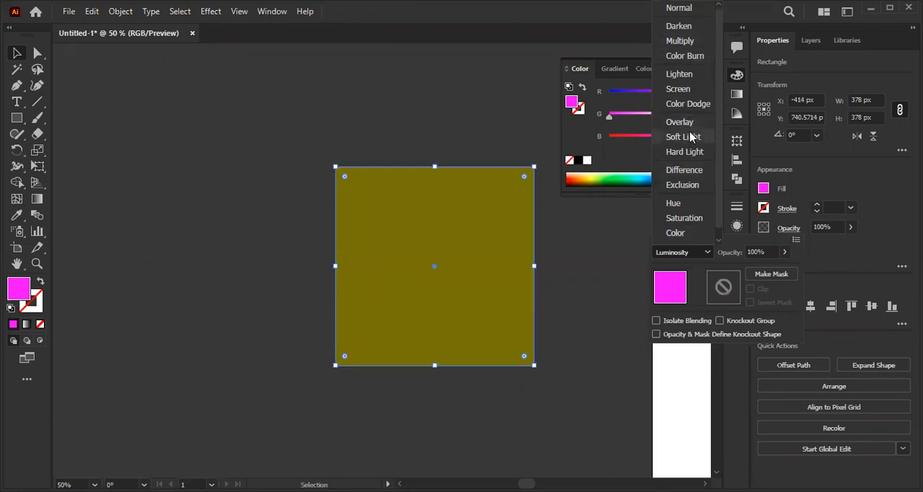
click(595, 275)
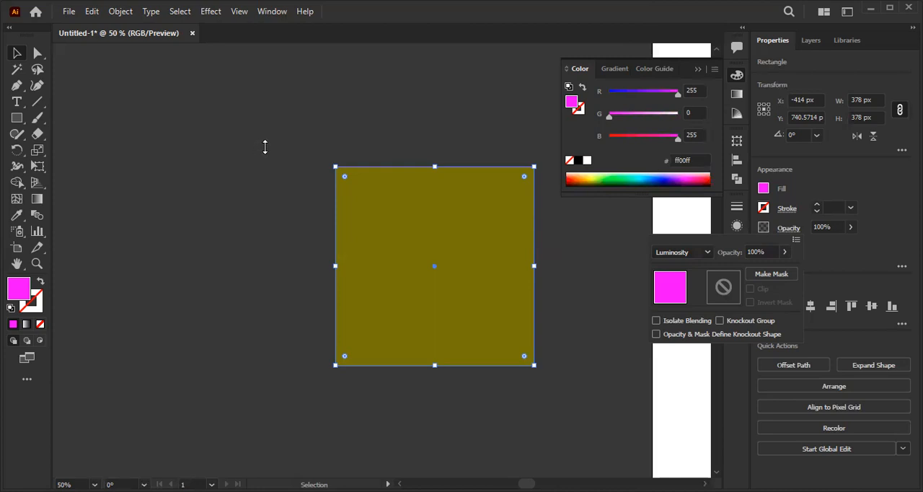
click(92, 131)
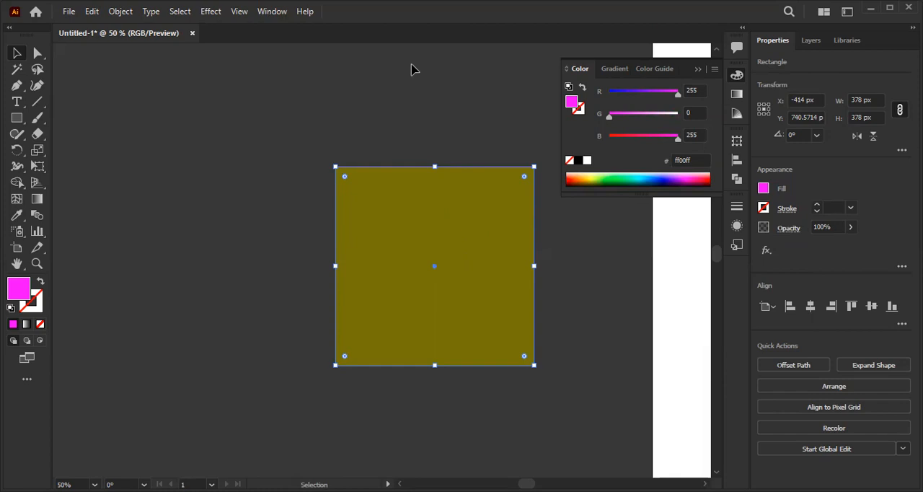
click(301, 225)
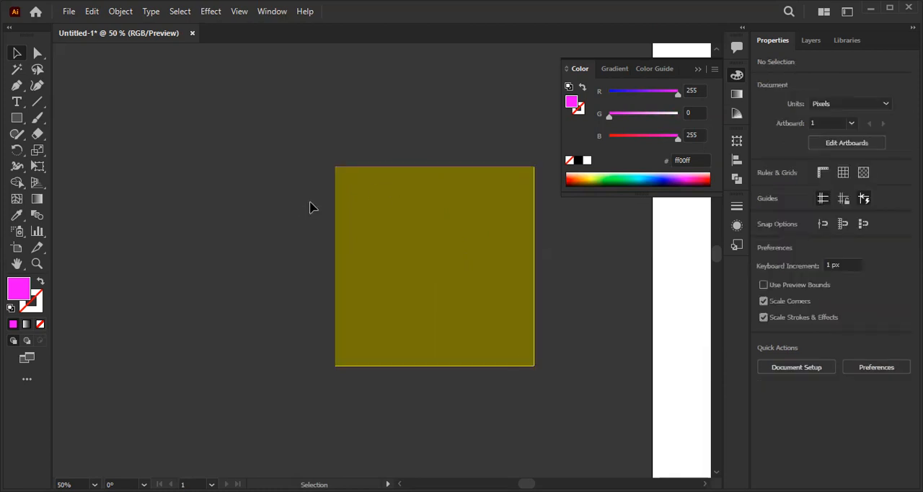
click(432, 220)
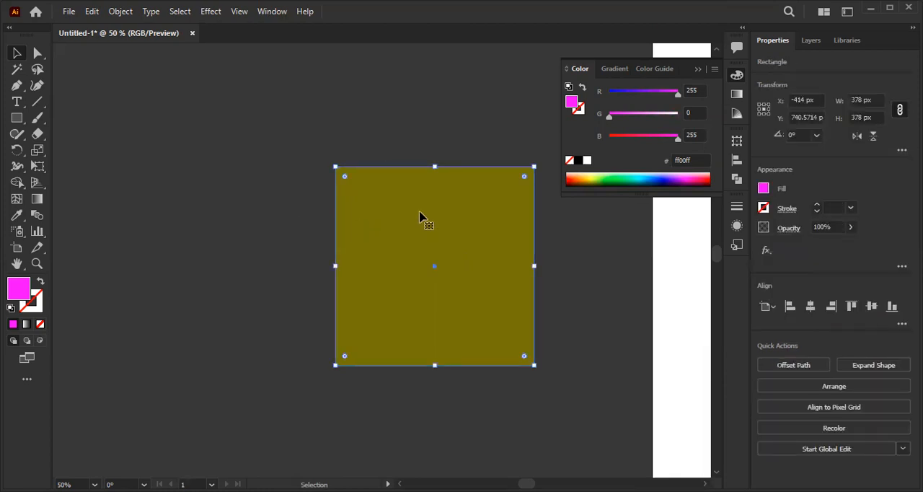
- Select the multi-stroke rectangle on the artboard and set its gradient fill's opacity to 100%
scroll(504, 233, down, 2)
drag(511, 237, 166, 213)
click(448, 192)
drag(449, 212, 397, 239)
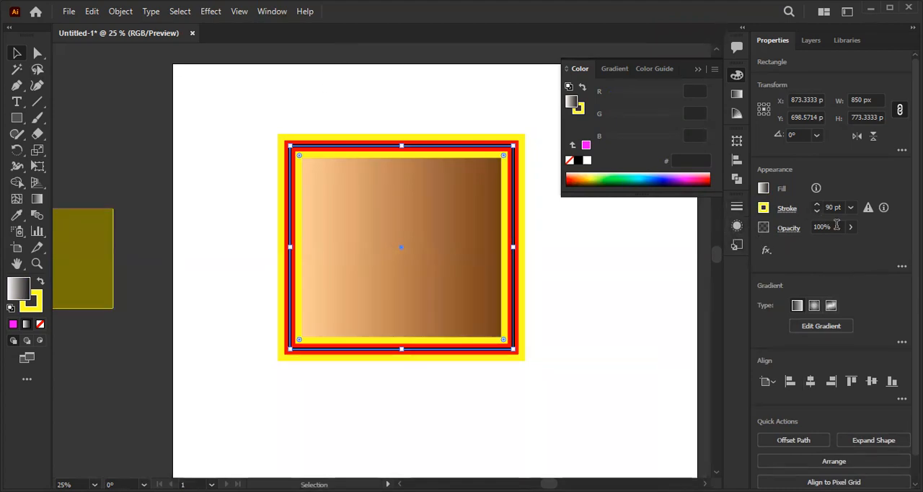
click(902, 267)
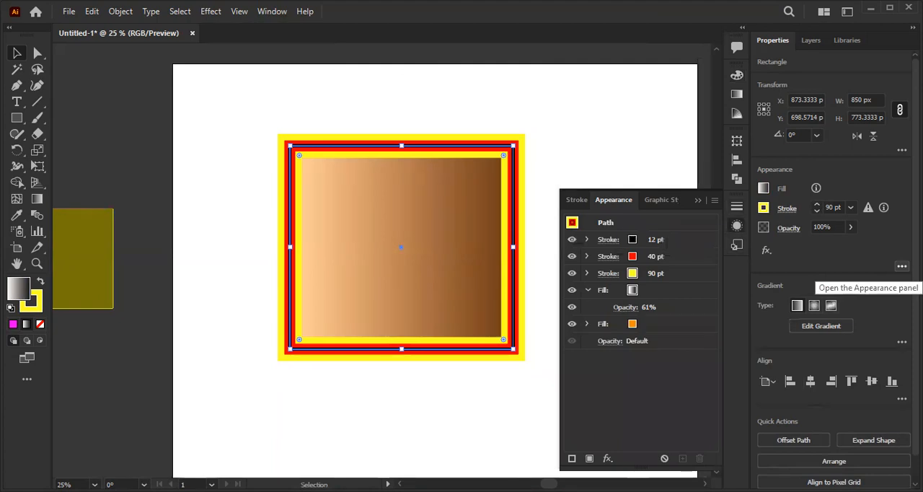
click(663, 296)
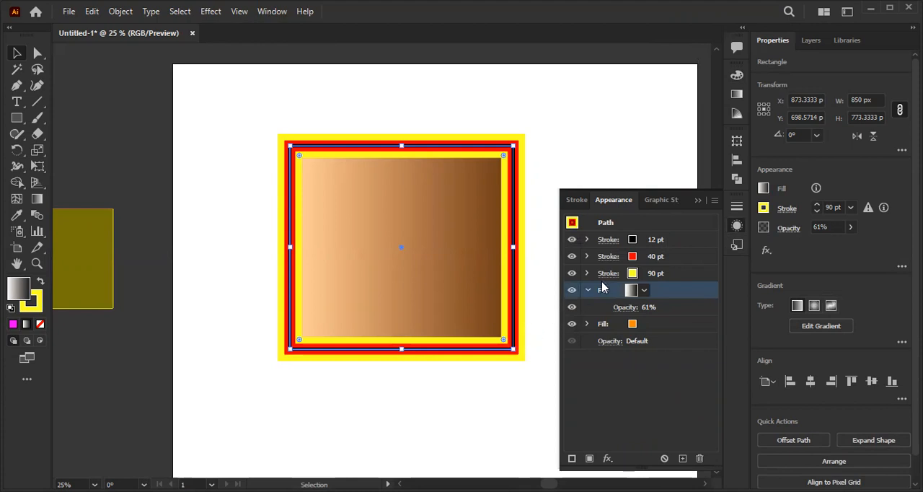
click(620, 308)
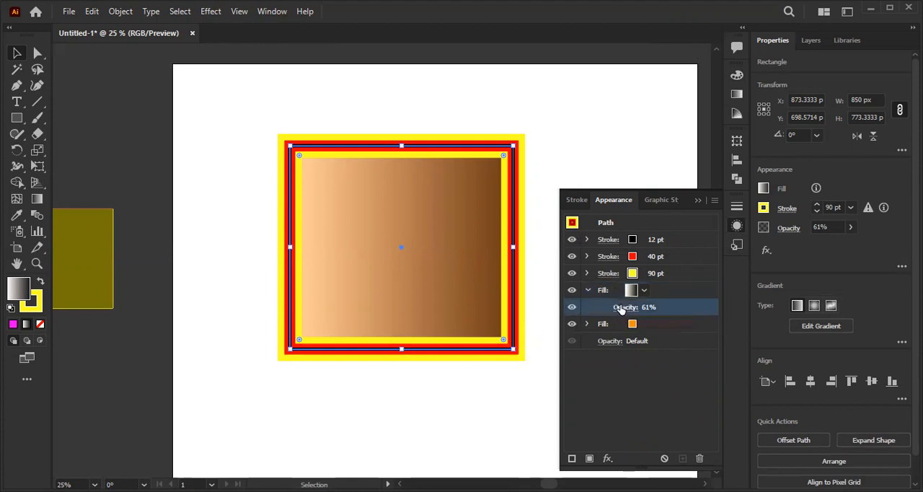
click(622, 307)
click(619, 333)
drag(598, 352, 645, 354)
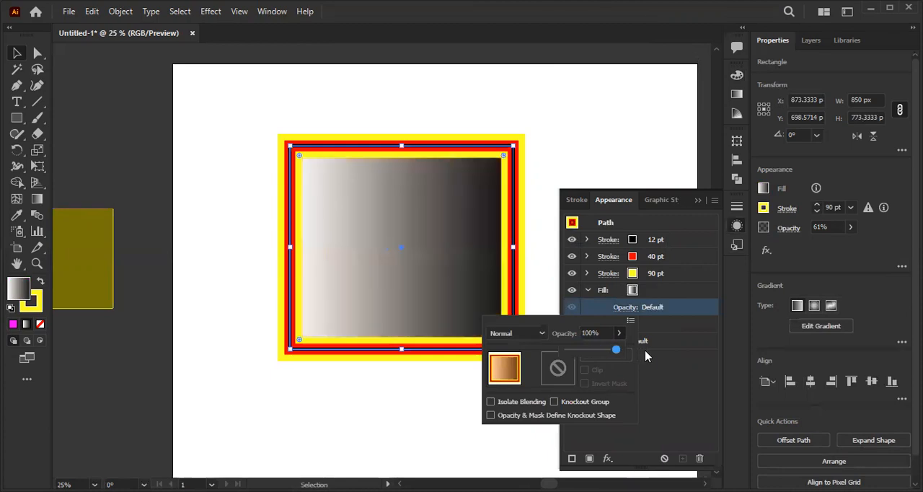
- Try the Darken blending mode on the rectangle's gradient fill, then set it to Multiply
click(529, 336)
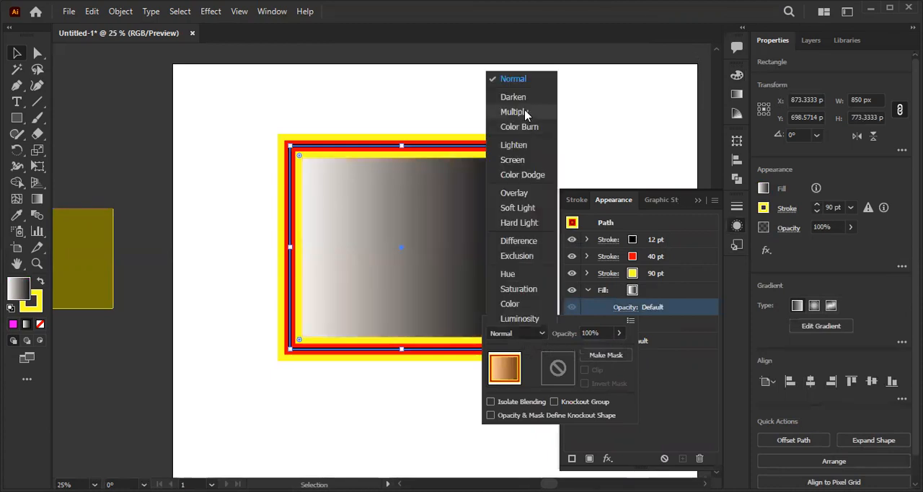
click(525, 100)
click(538, 334)
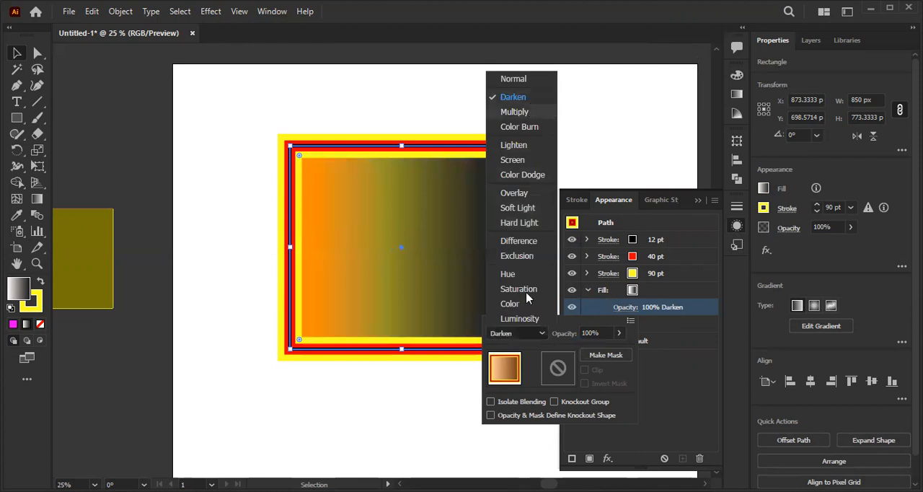
click(532, 112)
click(558, 144)
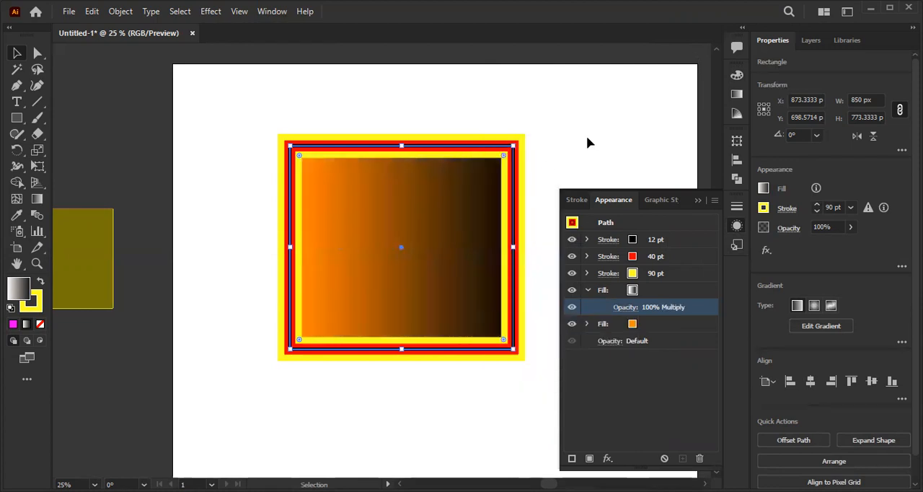
- Compare the rectangle with the gradient fill's Multiply opacity, then the gradient fill itself, hidden and shown again
click(589, 142)
click(437, 226)
click(572, 307)
click(572, 308)
click(572, 307)
click(572, 307)
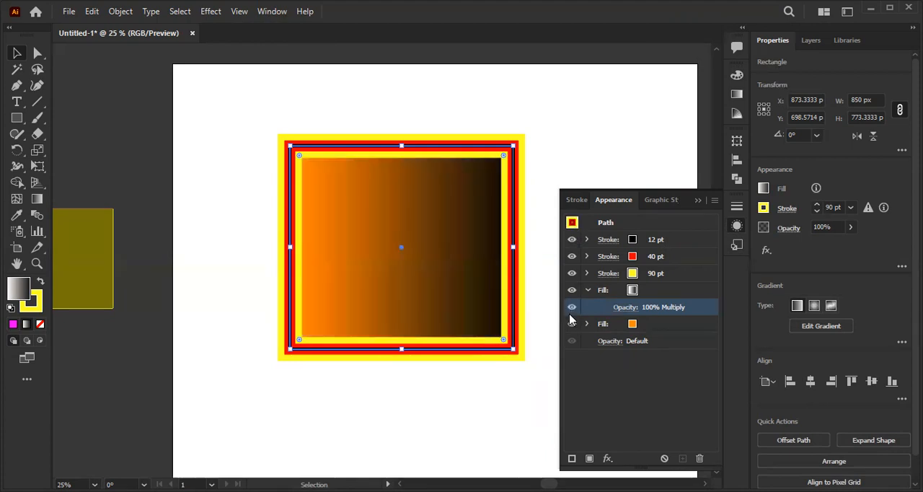
click(572, 290)
click(572, 290)
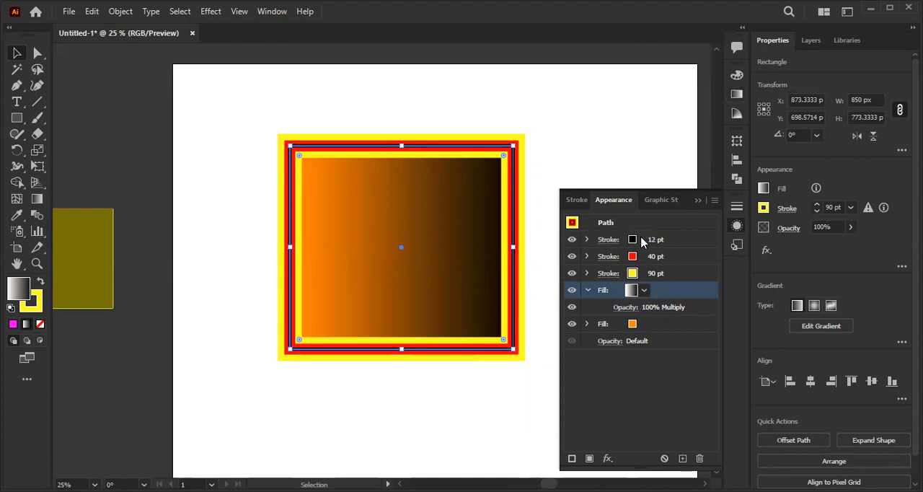
click(626, 133)
- Set the rectangle's topmost black stroke to 13 pt with a lens-shaped width profile
click(420, 224)
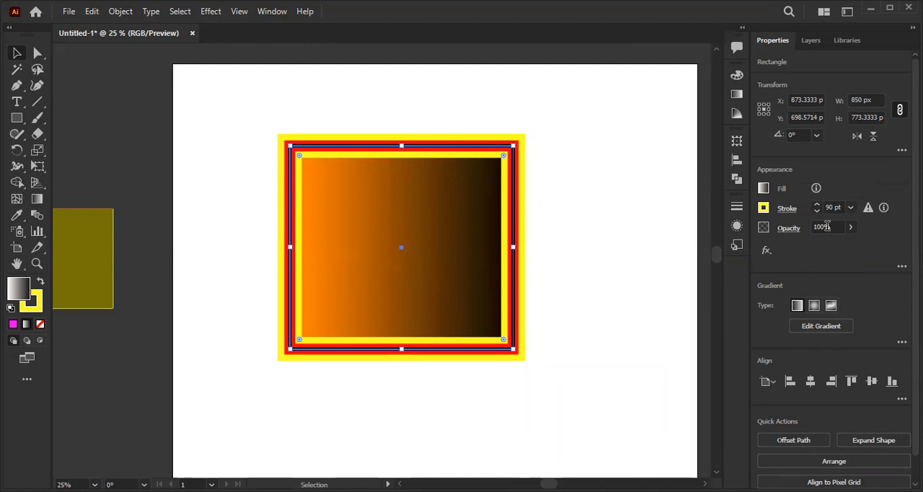
click(871, 211)
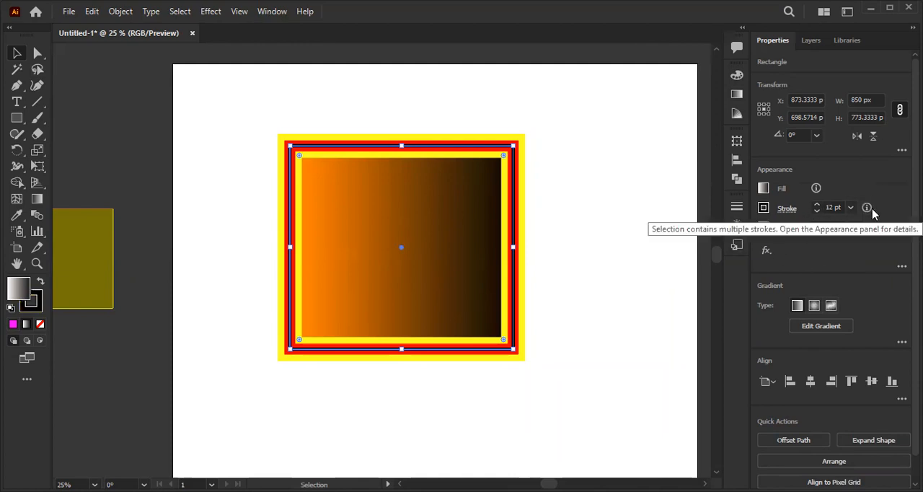
click(902, 266)
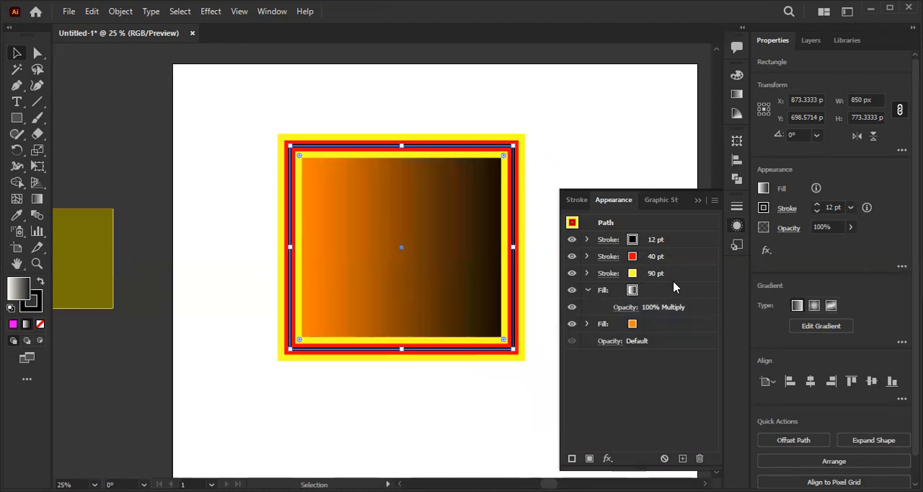
click(611, 243)
click(611, 242)
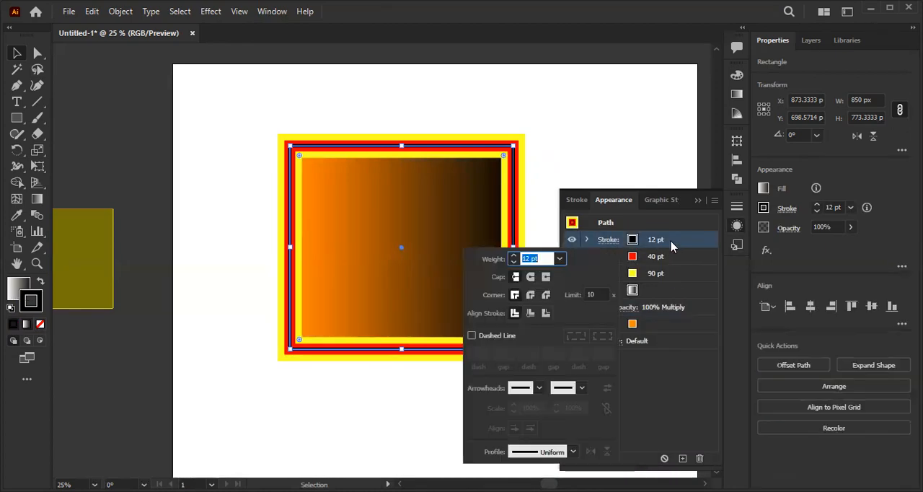
click(671, 256)
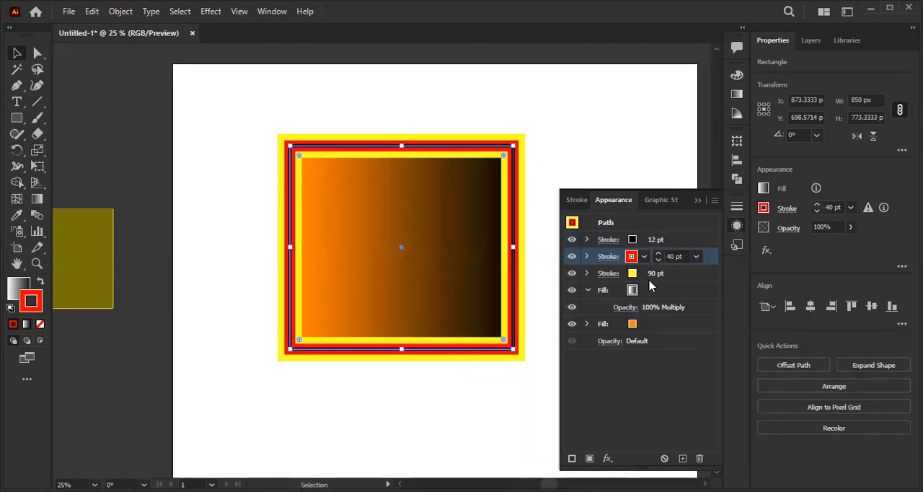
click(672, 243)
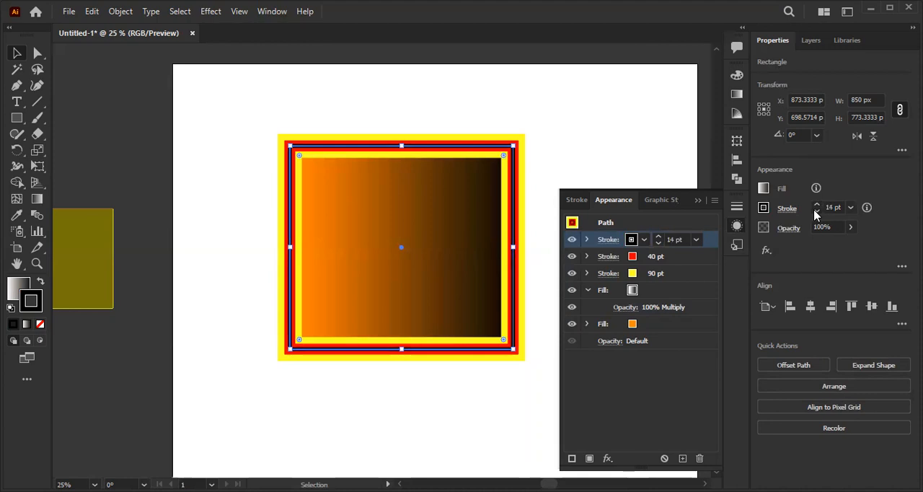
click(787, 212)
- Try a dashed line and an Arrow 2 start arrowhead on the black stroke, removing each again
click(655, 302)
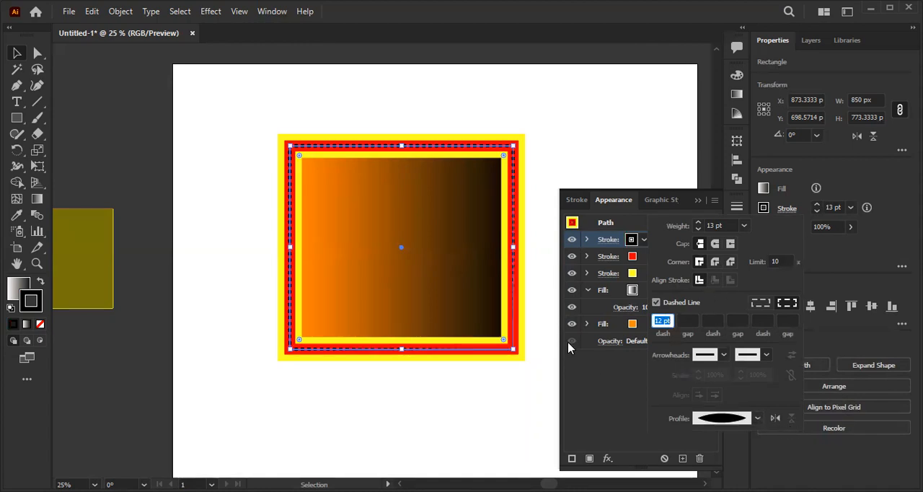
click(655, 304)
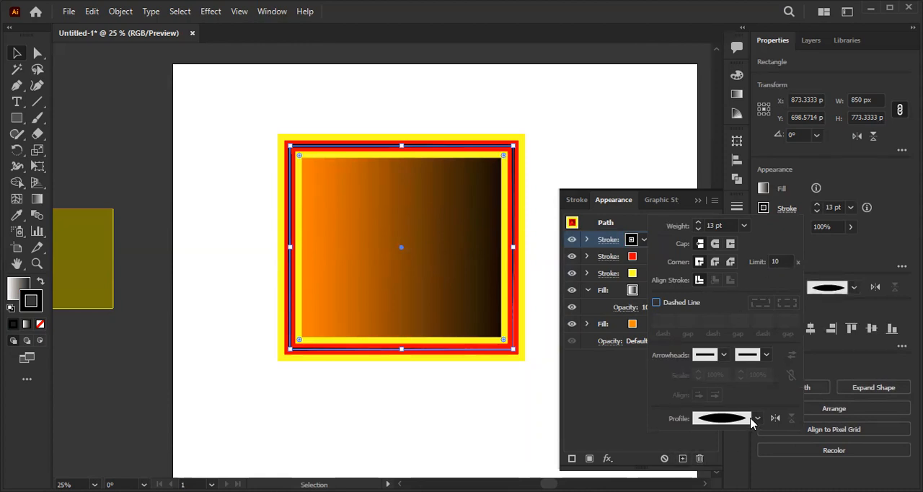
click(729, 355)
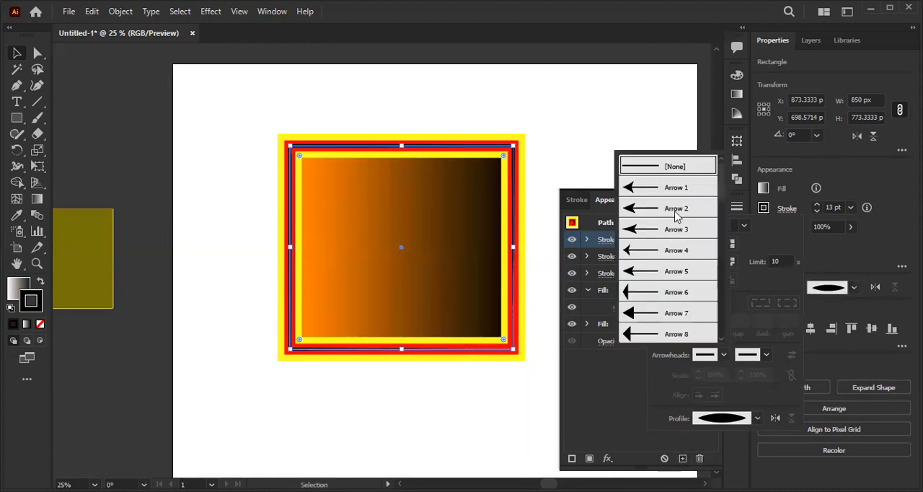
click(680, 211)
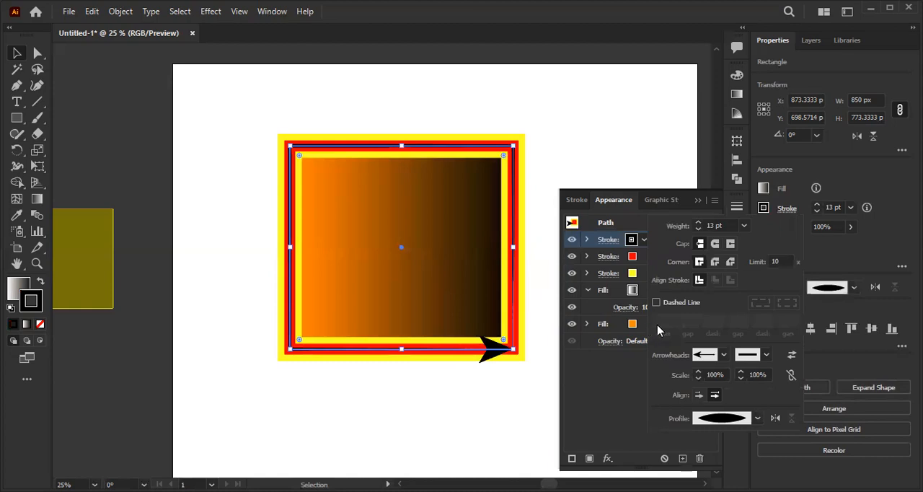
click(727, 357)
scroll(653, 206, up, 2)
click(675, 167)
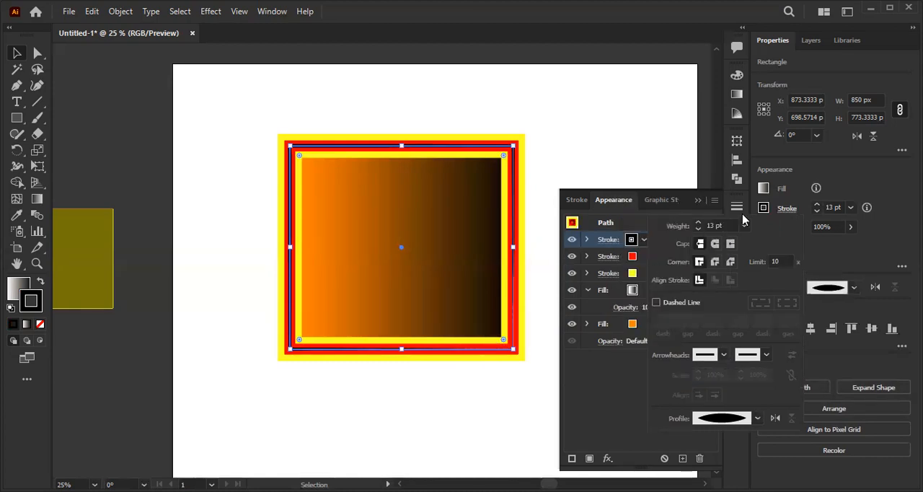
click(635, 215)
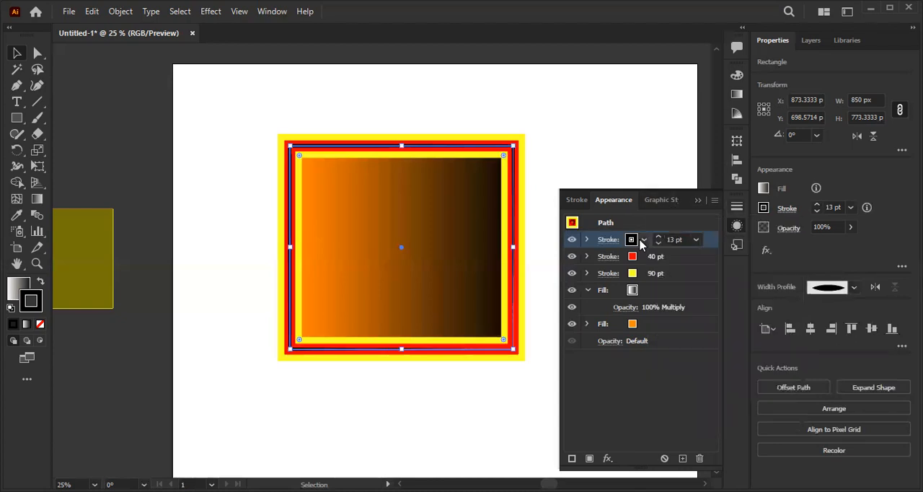
- Set the weight of the rectangle's red stroke to 42 pt
click(642, 258)
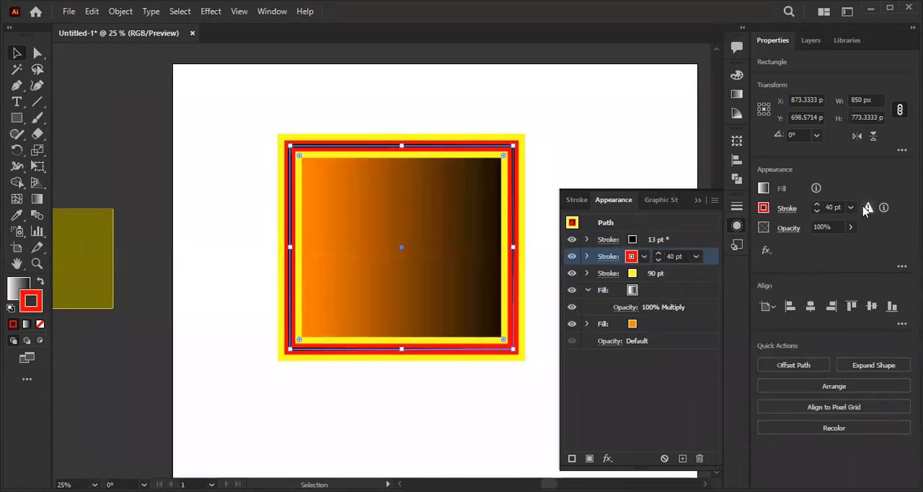
click(818, 205)
click(817, 205)
click(818, 205)
click(818, 205)
click(818, 211)
click(818, 211)
- Try a brown swatch for the rectangle's bottom orange fill, then recolour it with a teal swatch
click(676, 281)
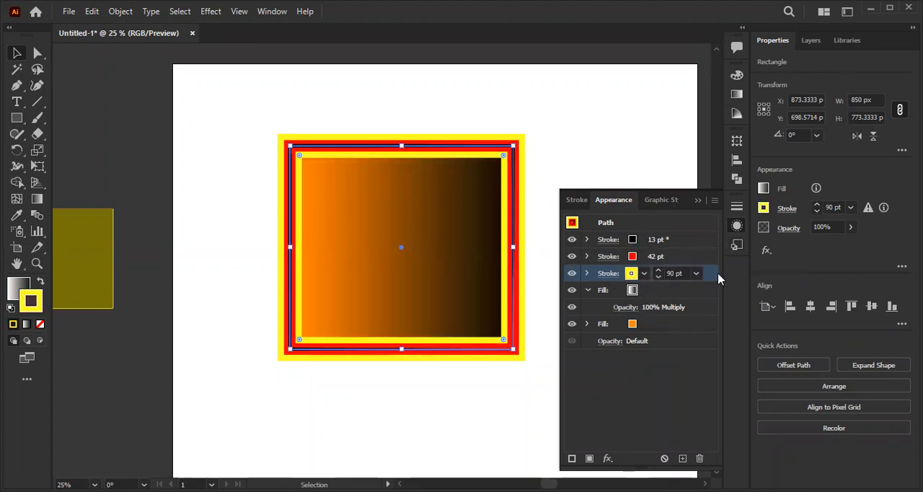
click(665, 326)
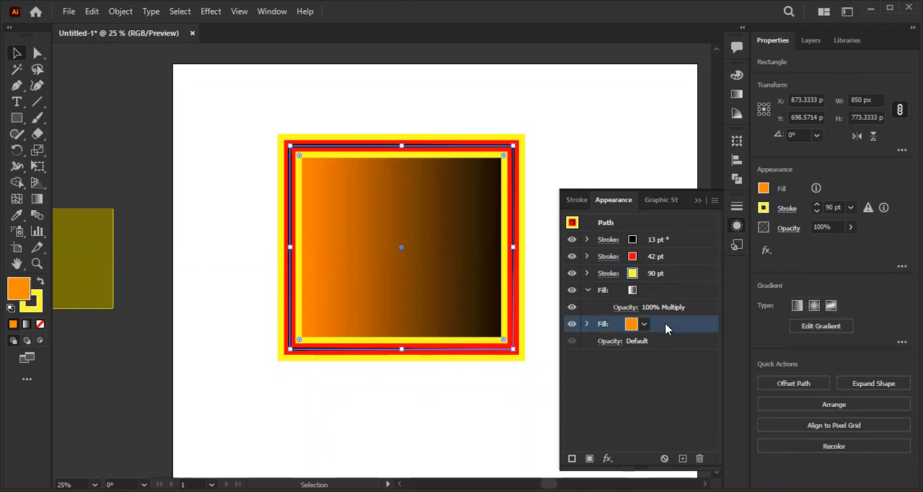
click(764, 189)
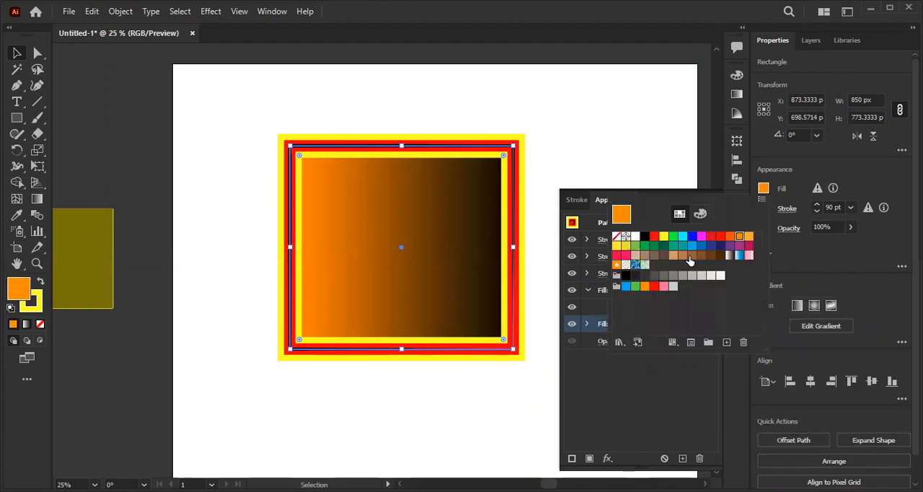
click(692, 256)
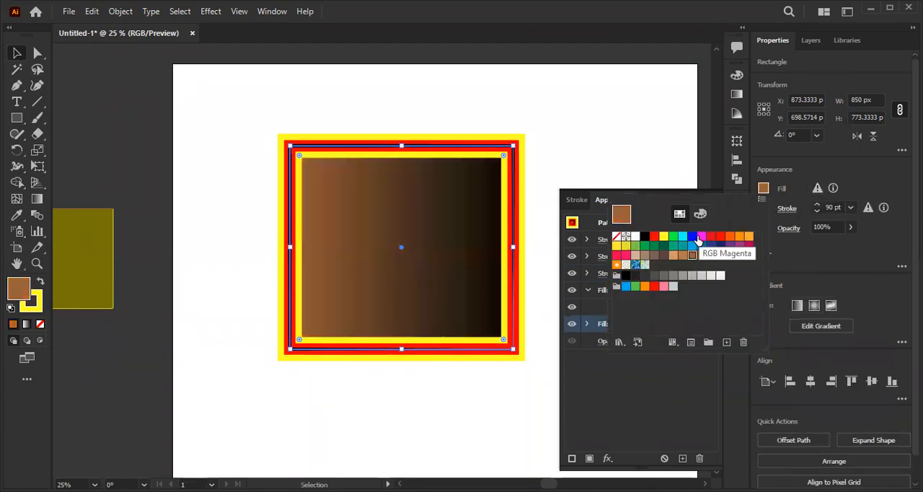
click(683, 245)
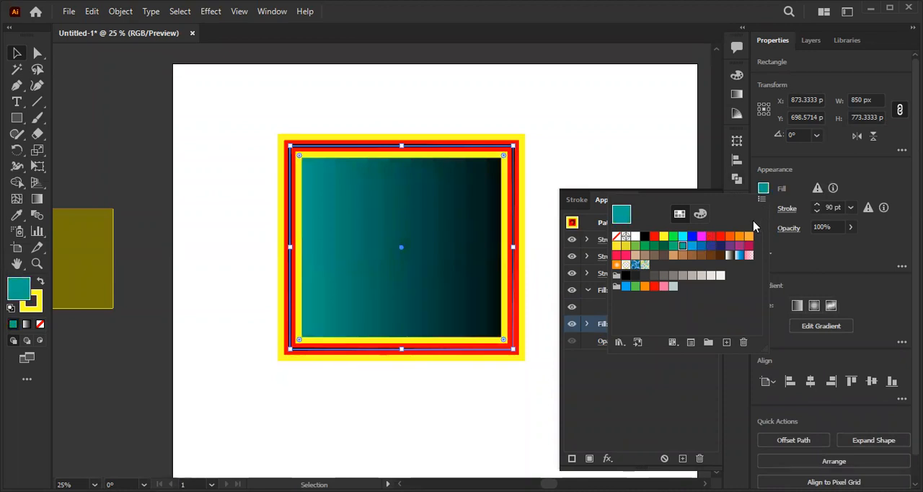
- Shift the midpoint of the rectangle's black-and-white gradient fill to about 55%
click(789, 183)
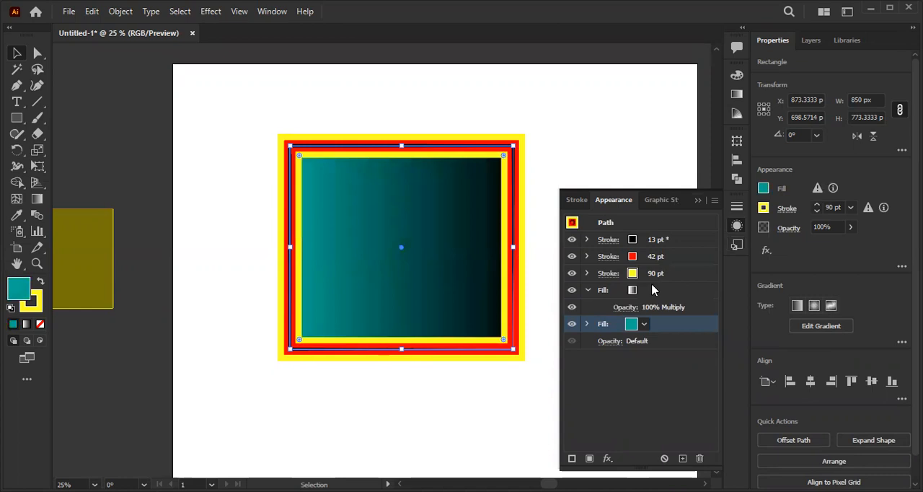
click(631, 292)
click(736, 113)
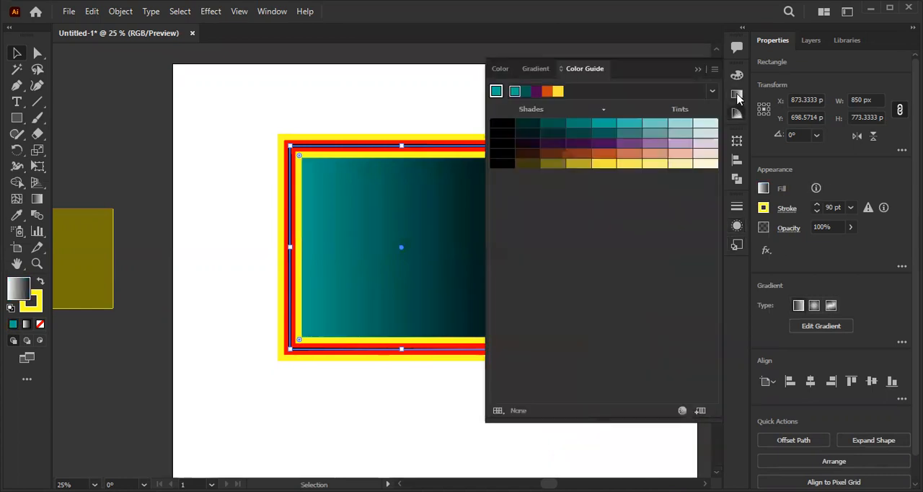
click(736, 95)
mouse_move(634, 180)
mouse_down()
mouse_move(665, 180)
mouse_move(583, 184)
mouse_move(639, 181)
mouse_up()
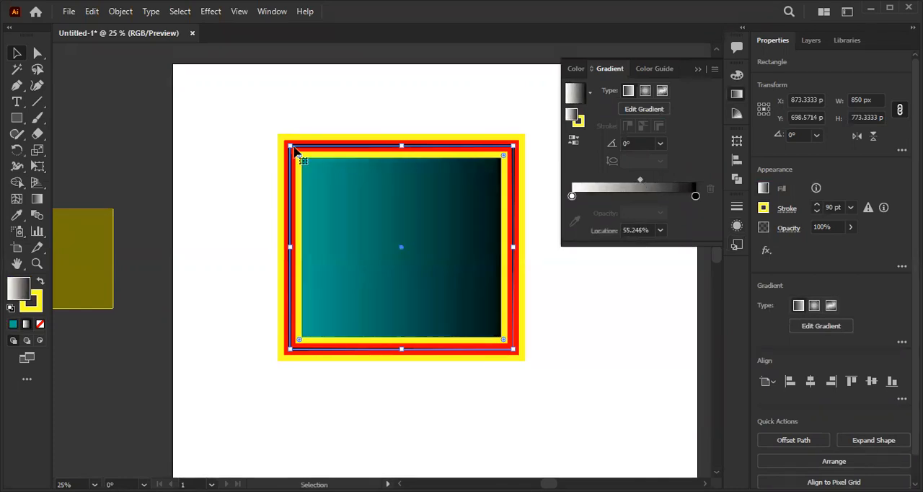
click(702, 69)
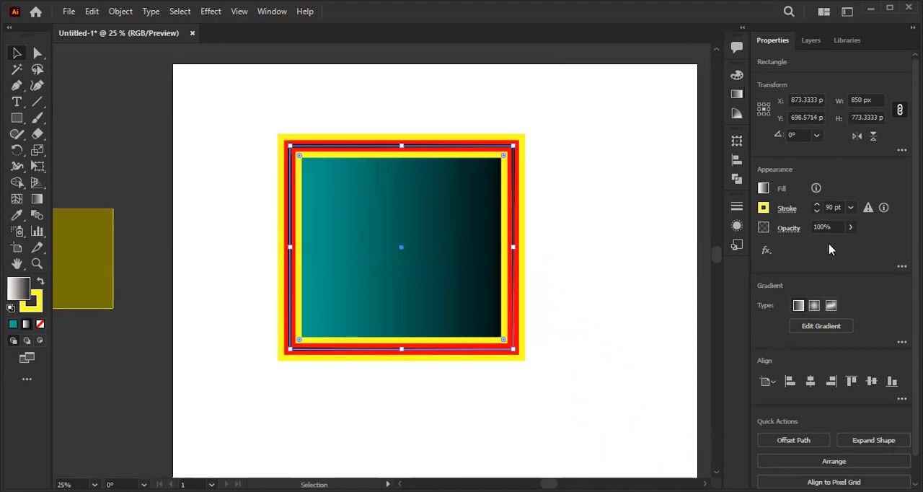
- Look through the Illustrator and Photoshop effects available for the rectangle's gradient fill, from 3D (Classic) down to Video
click(902, 266)
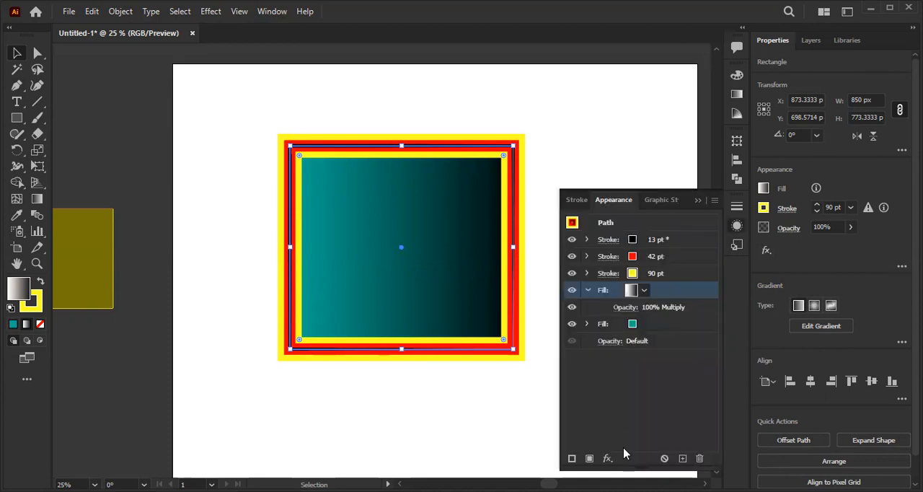
click(608, 459)
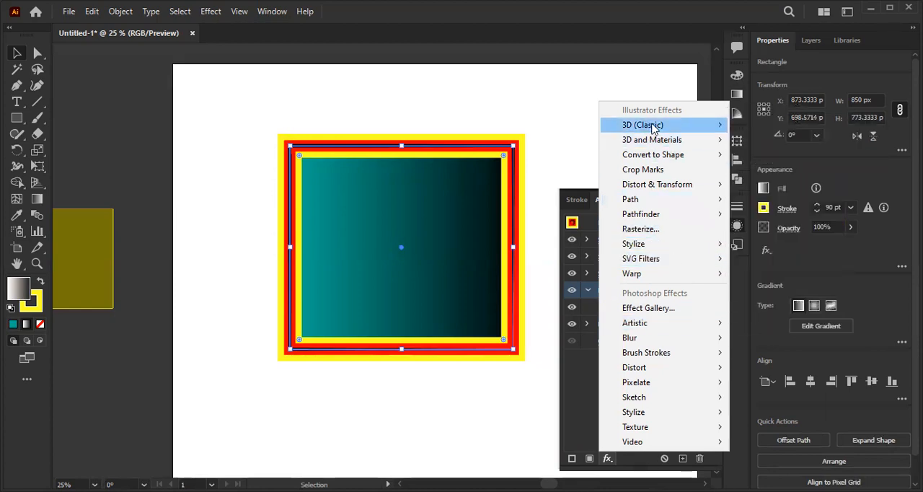
mouse_move(696, 140)
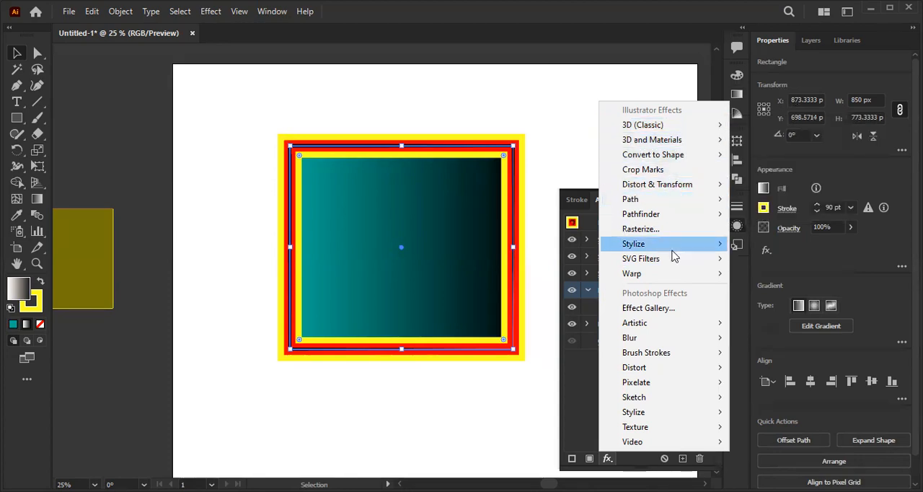
mouse_move(669, 248)
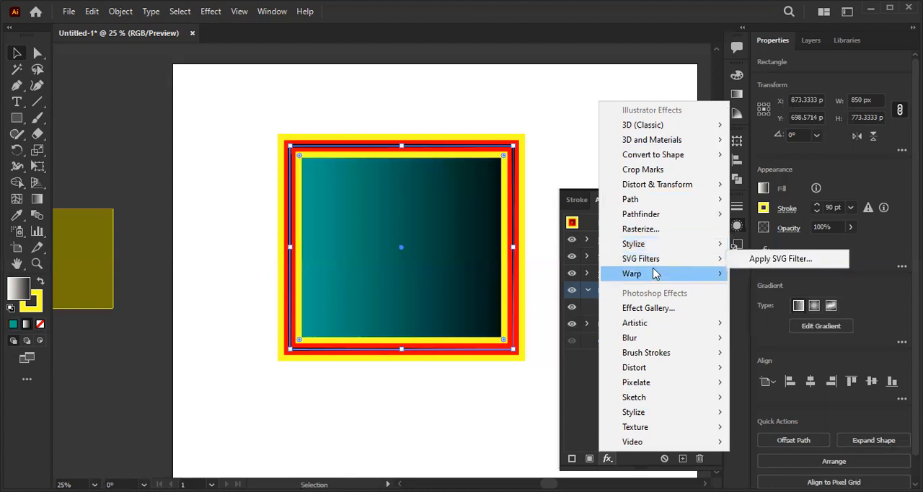
mouse_move(658, 272)
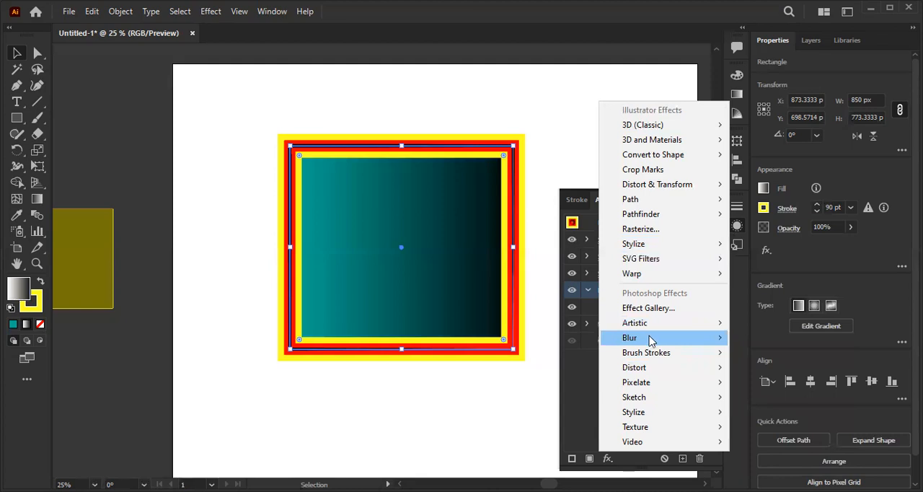
mouse_move(647, 340)
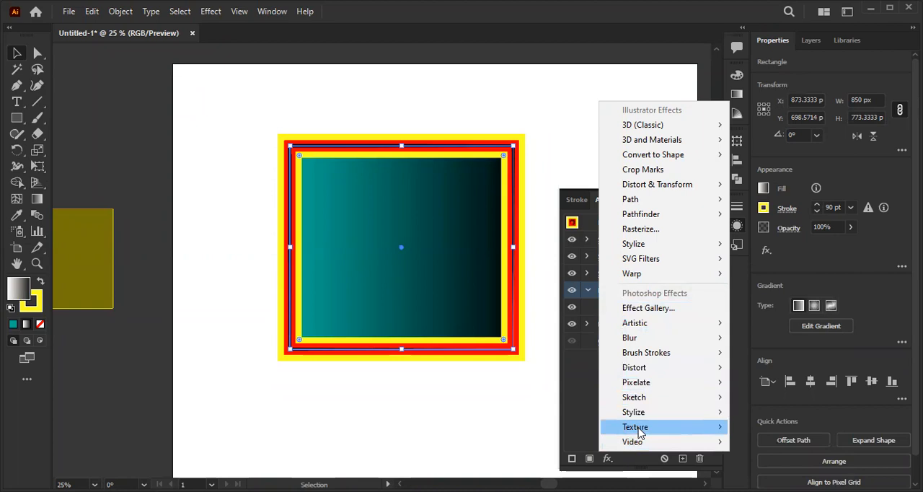
mouse_move(647, 446)
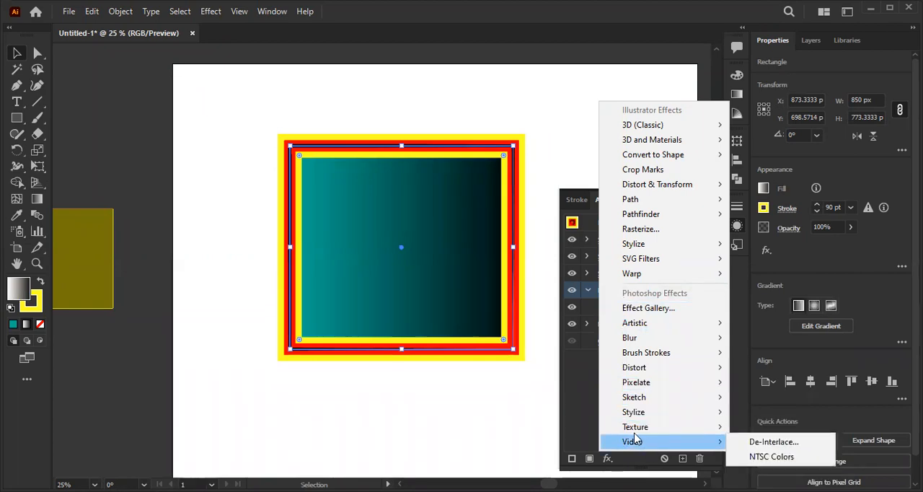
click(542, 113)
click(581, 126)
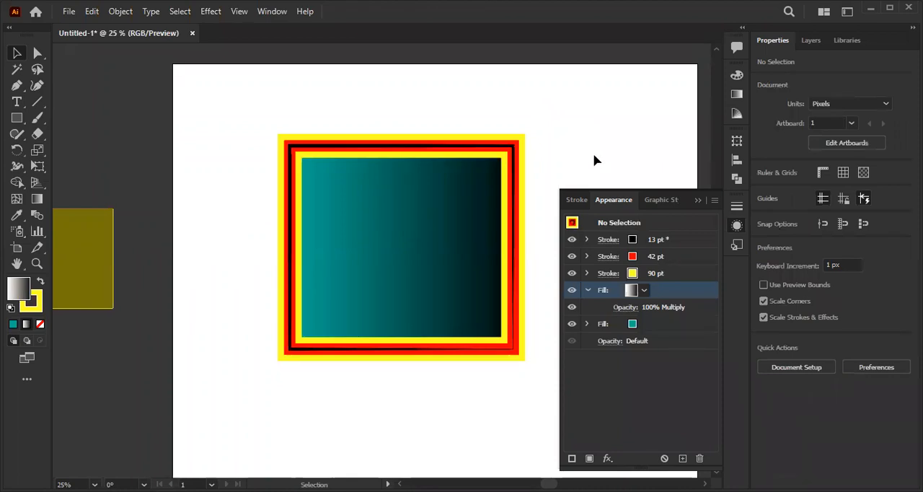
- Move the rectangle off the artboard and draw a straight vertical line in its place with the Pen tool
click(479, 214)
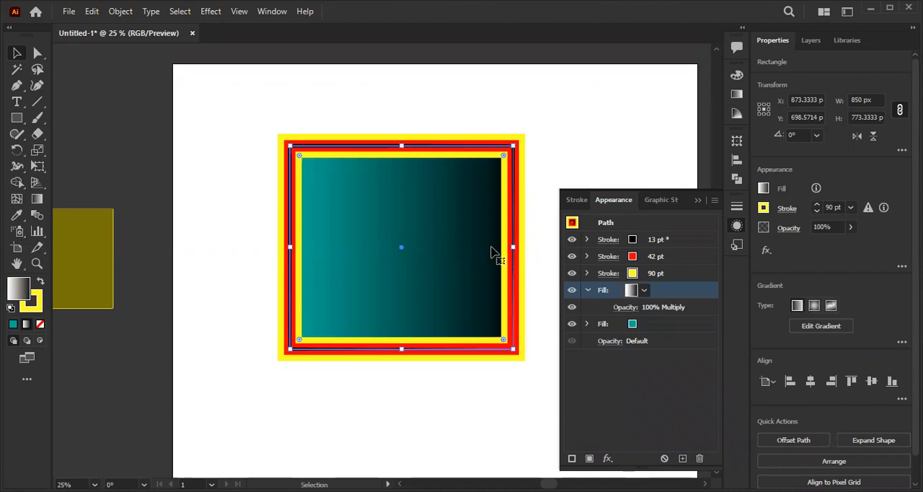
drag(403, 228, 117, 151)
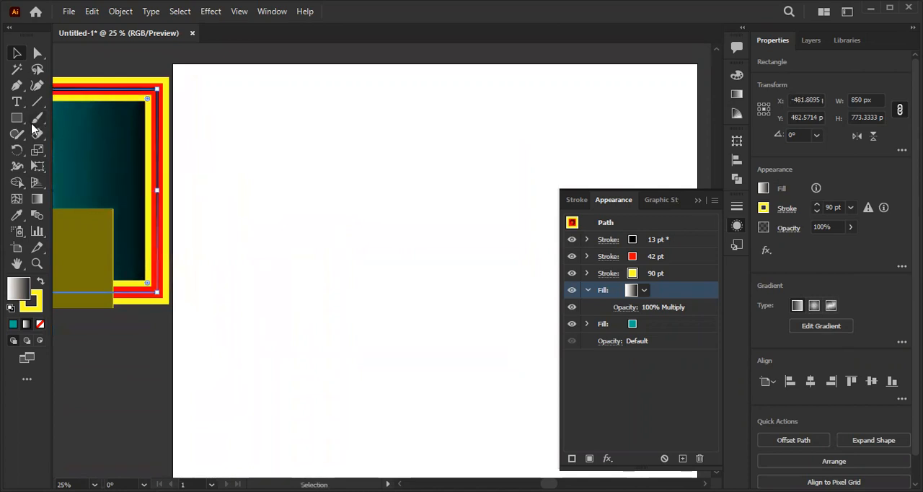
click(16, 86)
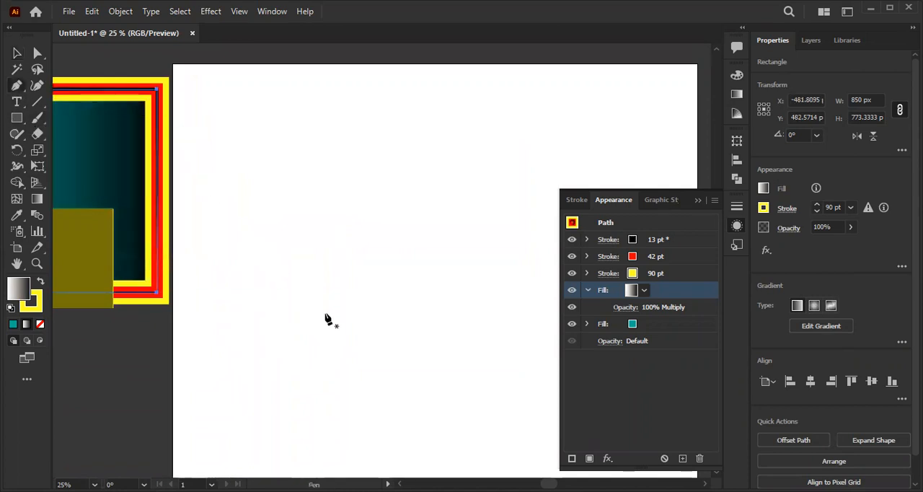
click(413, 340)
click(413, 162)
key(v)
click(587, 241)
click(587, 241)
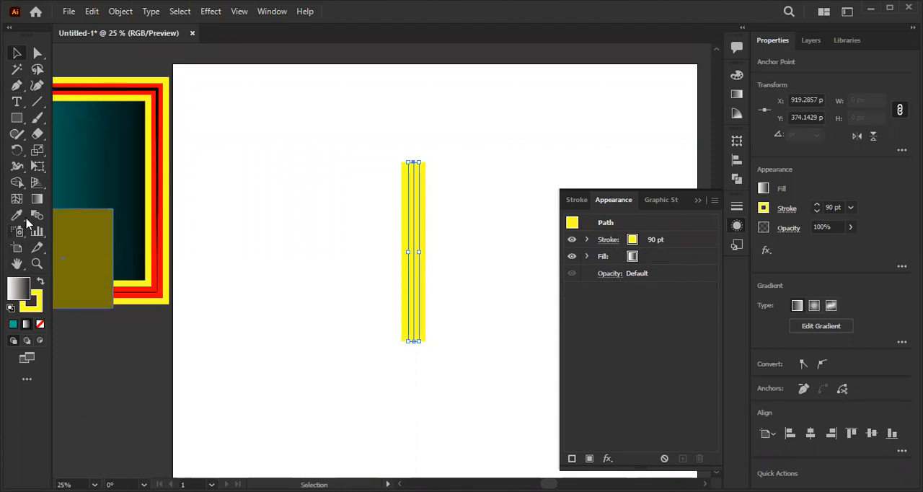
- Sample the dark grey beside the artboard onto the vertical line with the Eyedropper tool
click(27, 213)
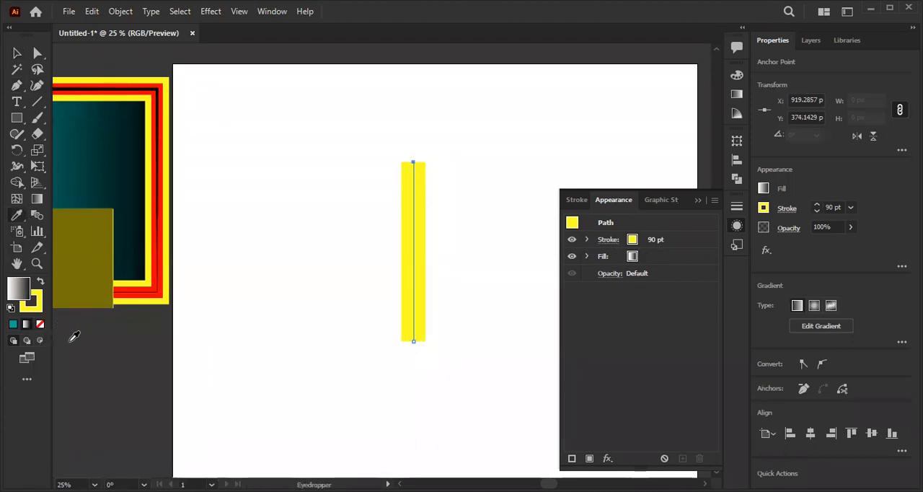
click(89, 350)
scroll(126, 352, down, 1)
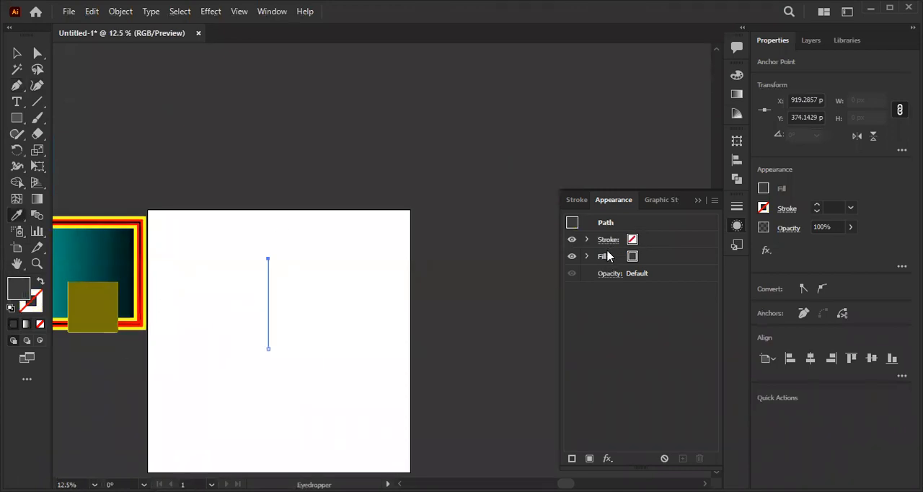
- Examine the blending mode and opacity options of the line's fill
click(589, 257)
click(618, 277)
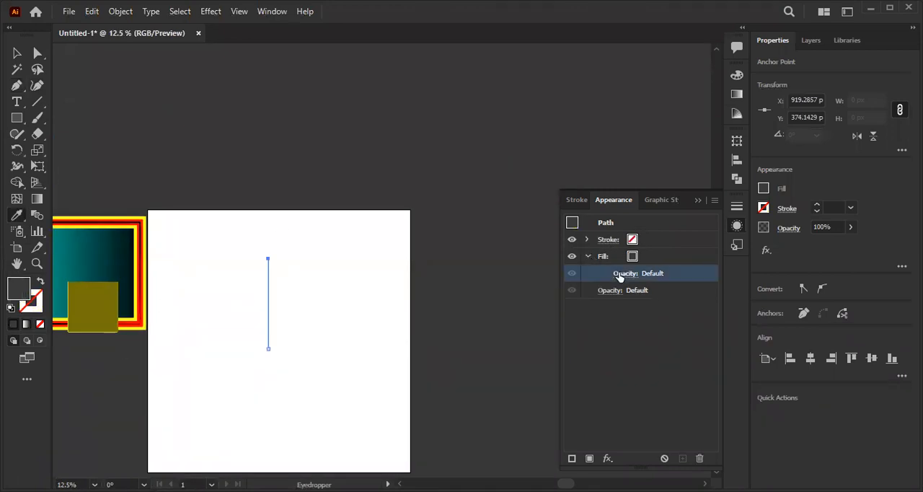
click(619, 275)
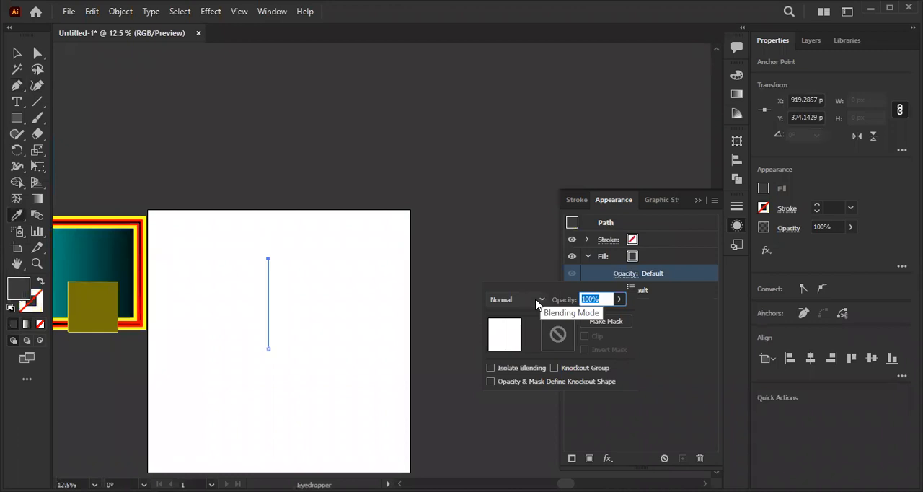
scroll(253, 323, up, 2)
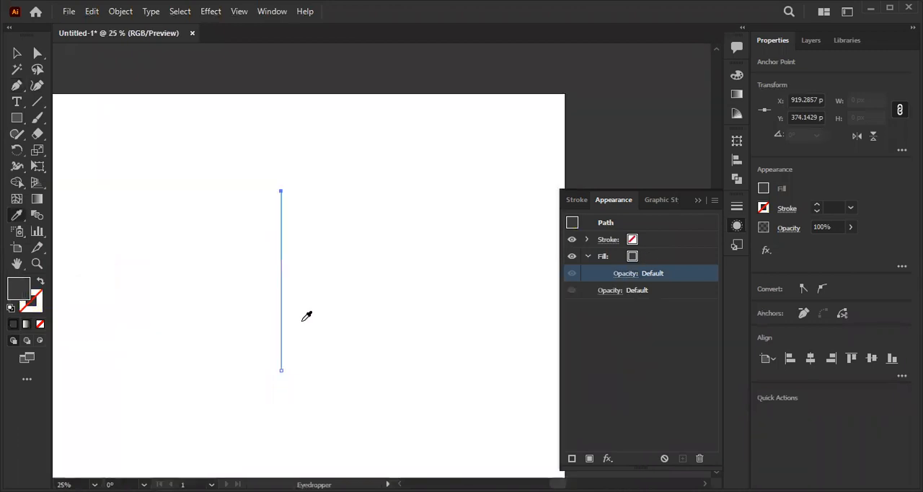
- Swap the line's fill and stroke so the dark grey becomes the stroke, and raise its weight to 140 pt
click(586, 239)
click(632, 240)
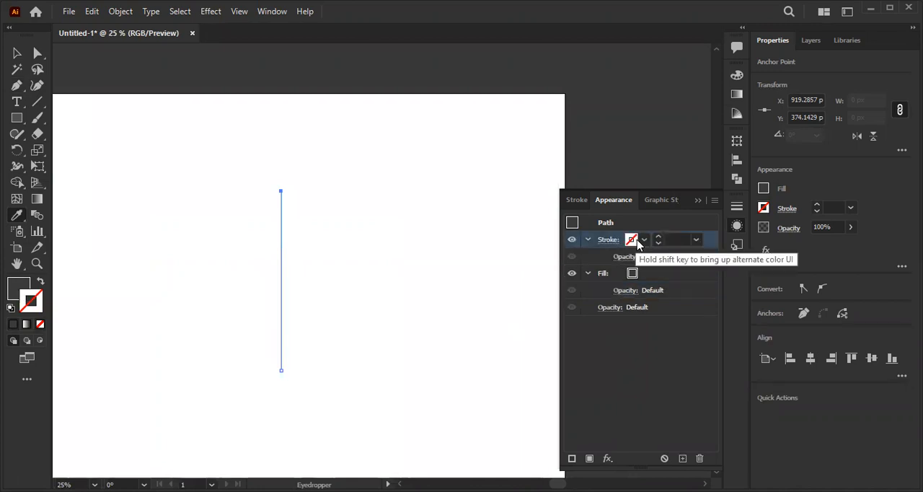
click(640, 241)
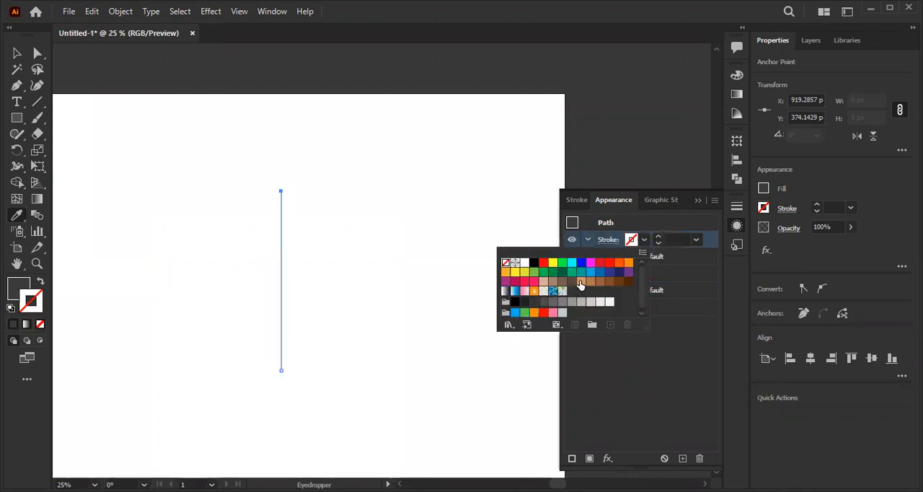
click(41, 282)
click(657, 238)
click(658, 239)
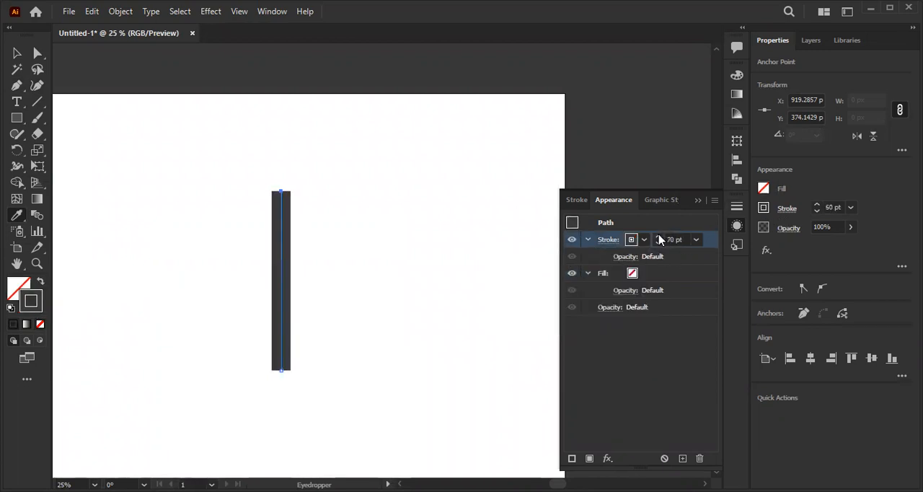
click(16, 53)
- Stretch the thick grey line downwards to a height of about 836 px
drag(128, 312, 198, 239)
scroll(306, 267, up, 1)
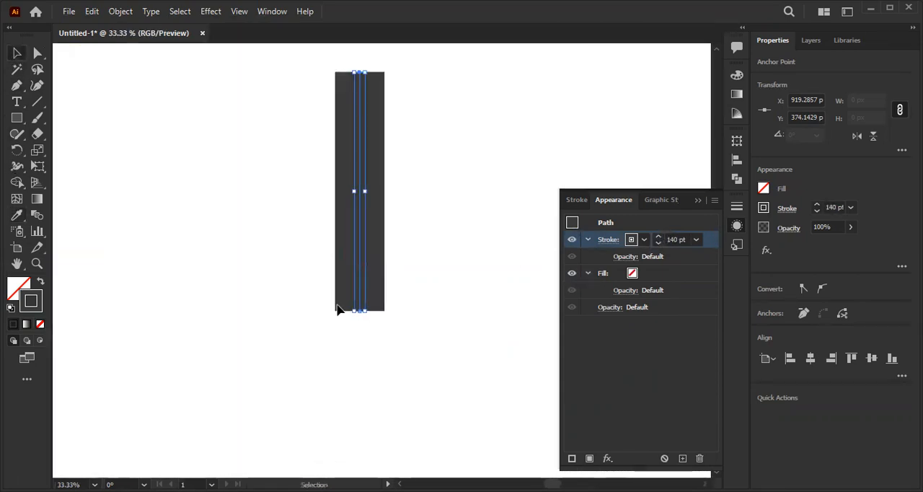
drag(357, 312, 347, 367)
scroll(385, 264, down, 1)
click(385, 264)
click(302, 269)
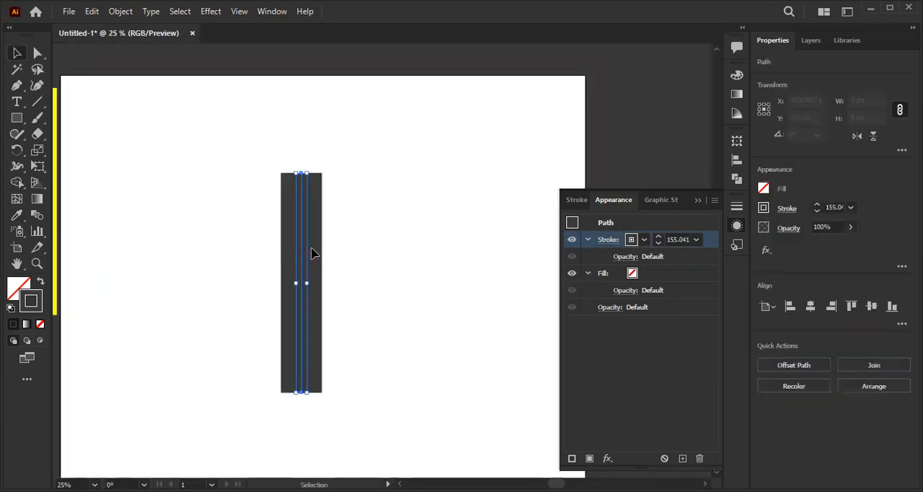
- Add a second stroke on top of the grey one, coloured white with a weight of 20 pt
click(572, 458)
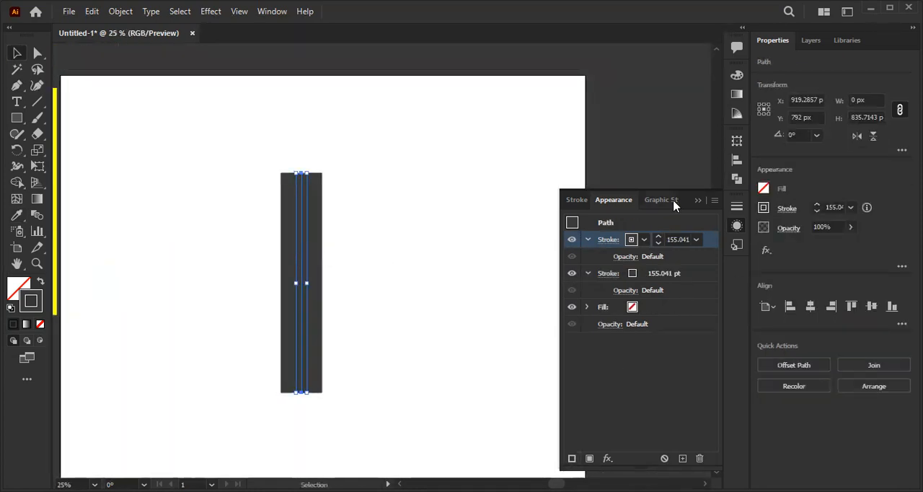
click(644, 240)
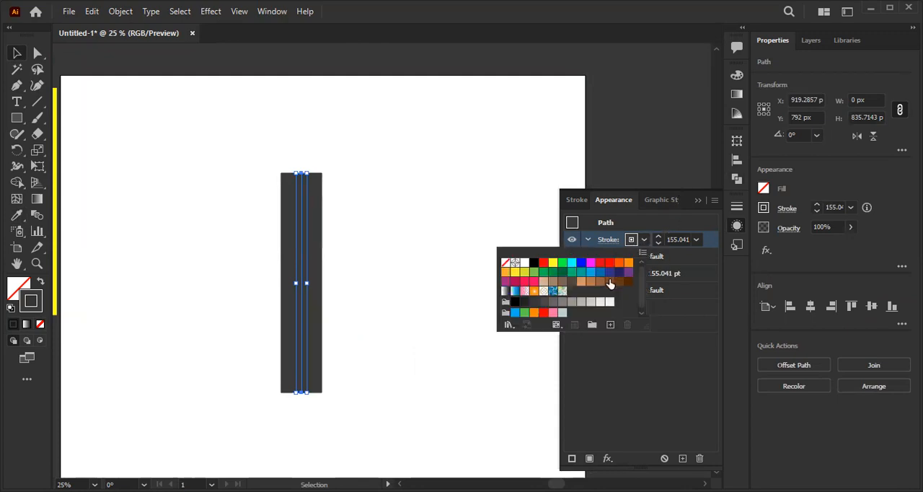
click(526, 265)
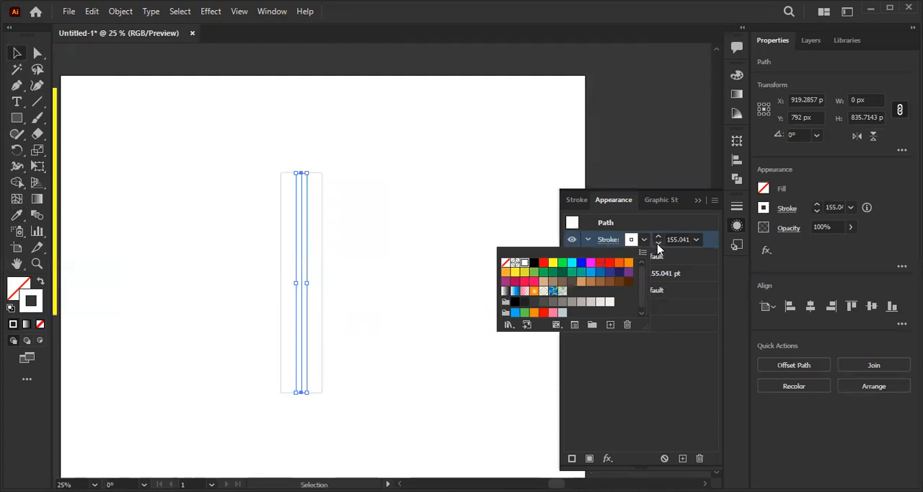
drag(658, 247, 658, 247)
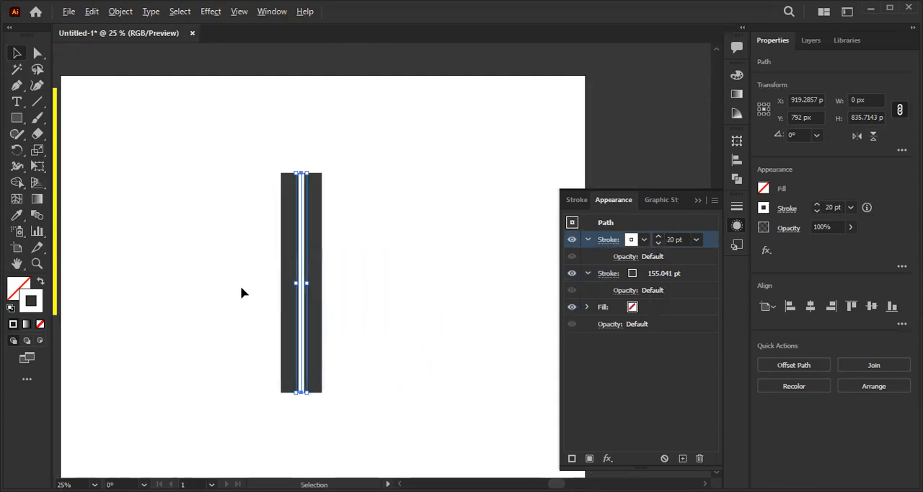
- Make the white centre stroke a dashed line with a 29 pt dash and deselect the line
scroll(251, 290, up, 2)
scroll(333, 283, down, 1)
key(space)
drag(351, 275, 343, 275)
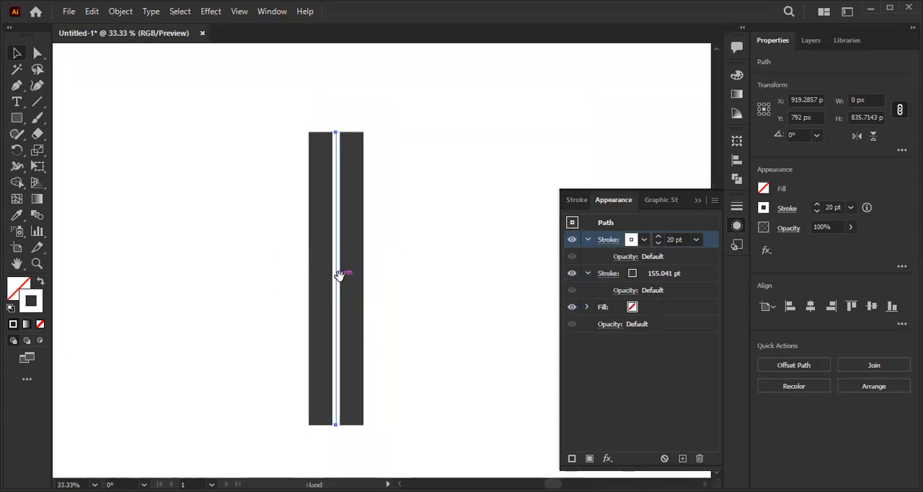
click(608, 240)
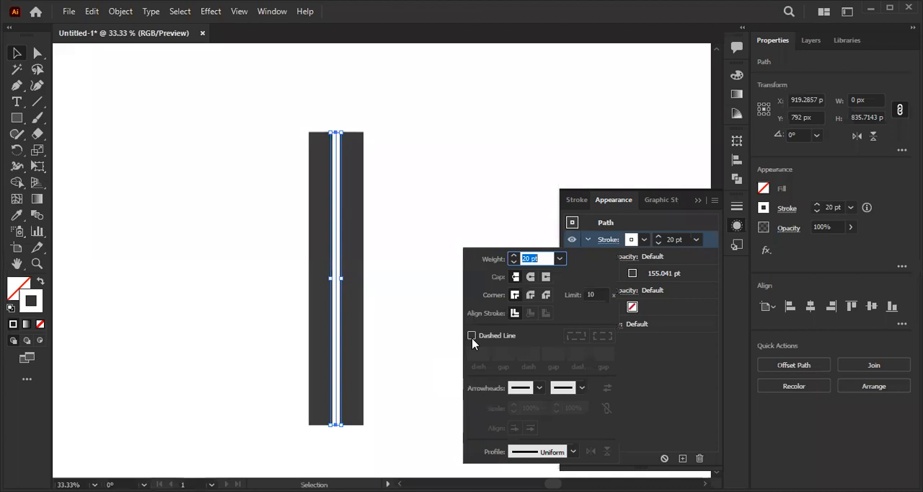
click(472, 337)
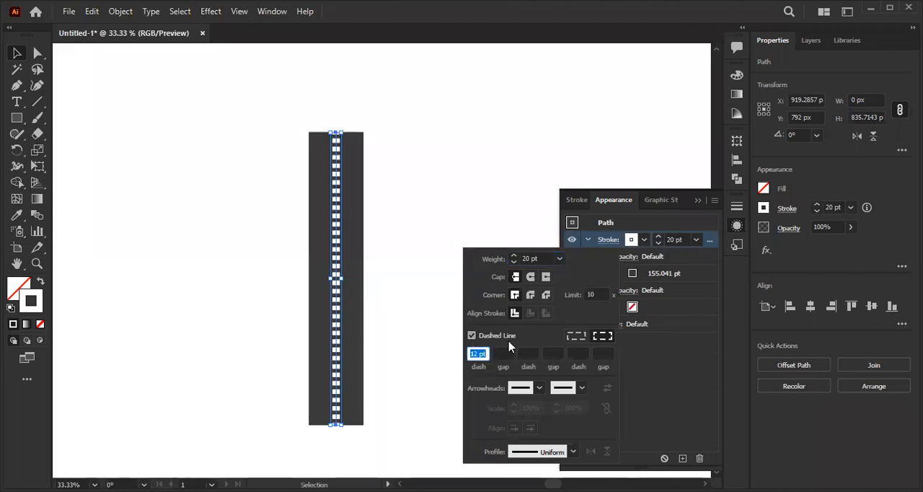
key(Up)
key(Up)
key(Up)
key(Up)
key(Up)
key(Up)
key(Up)
key(Up)
key(Up)
key(Up)
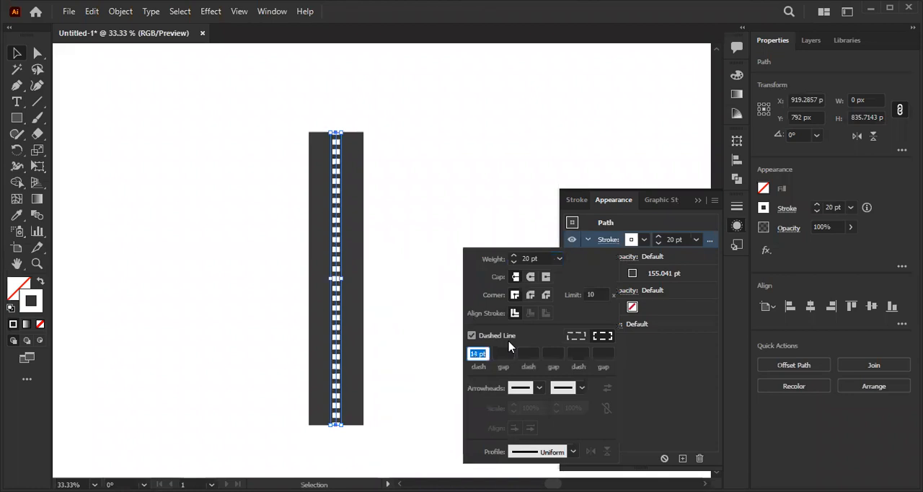
key(Up)
key(Up)
key(Up)
key(Up)
key(Up)
key(Up)
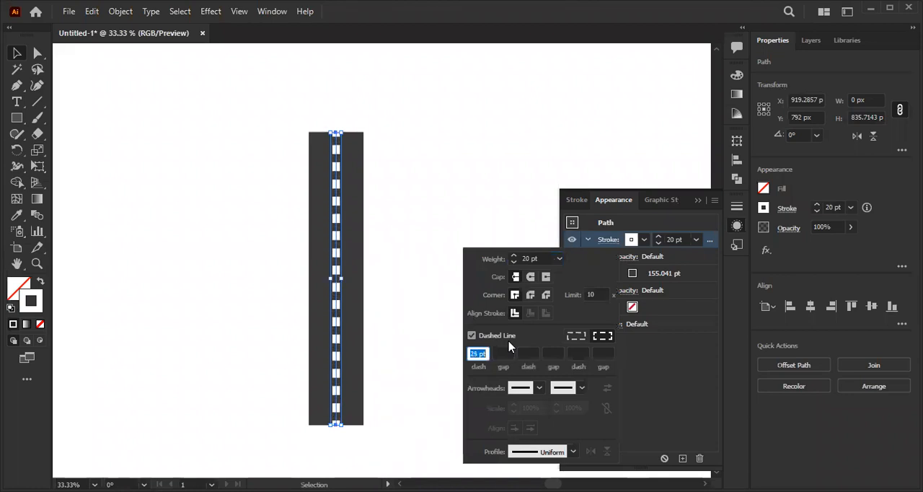
key(Up)
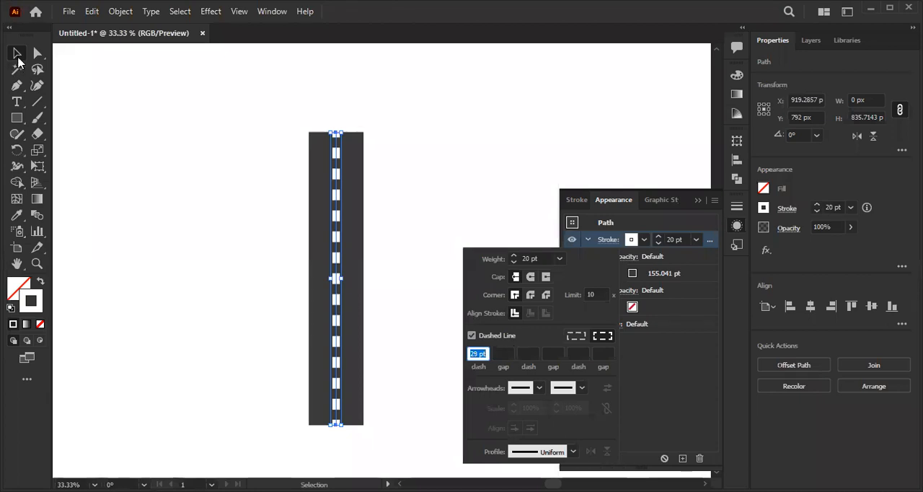
click(202, 129)
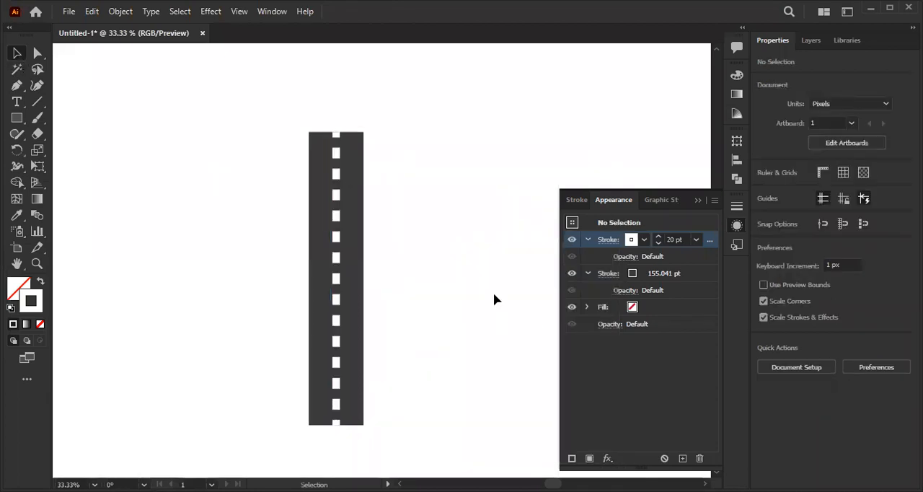
- Duplicate the dark grey stroke of the road line and set the lower copy's weight to 170 pt
click(336, 242)
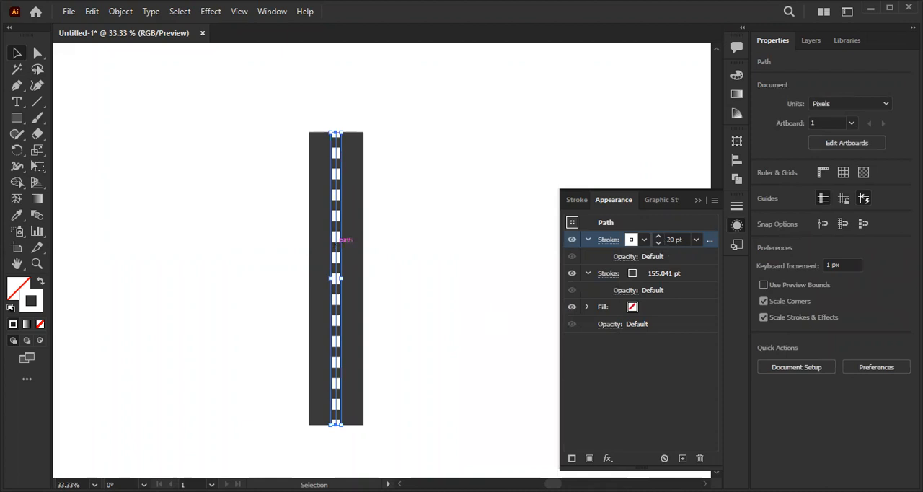
click(665, 272)
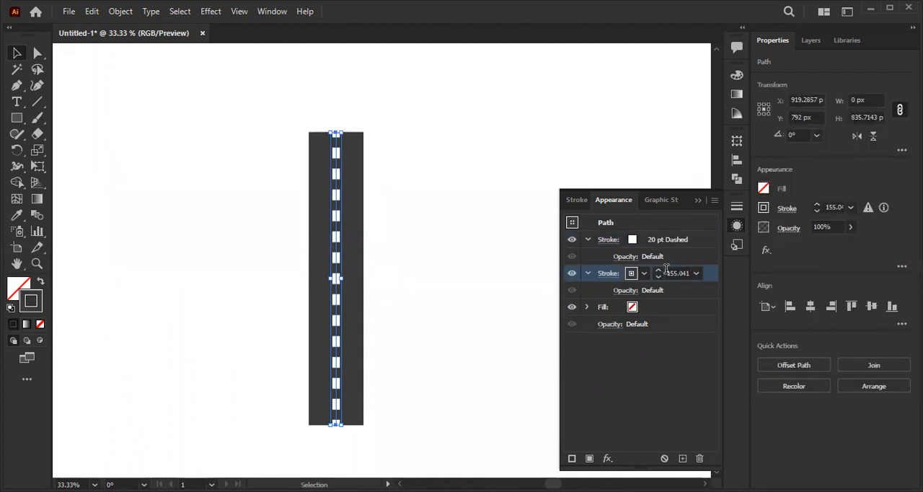
click(682, 459)
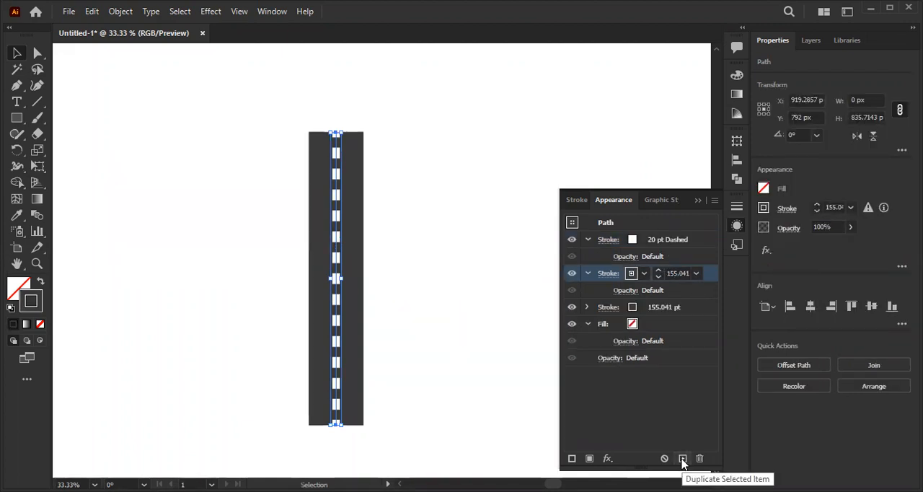
click(664, 306)
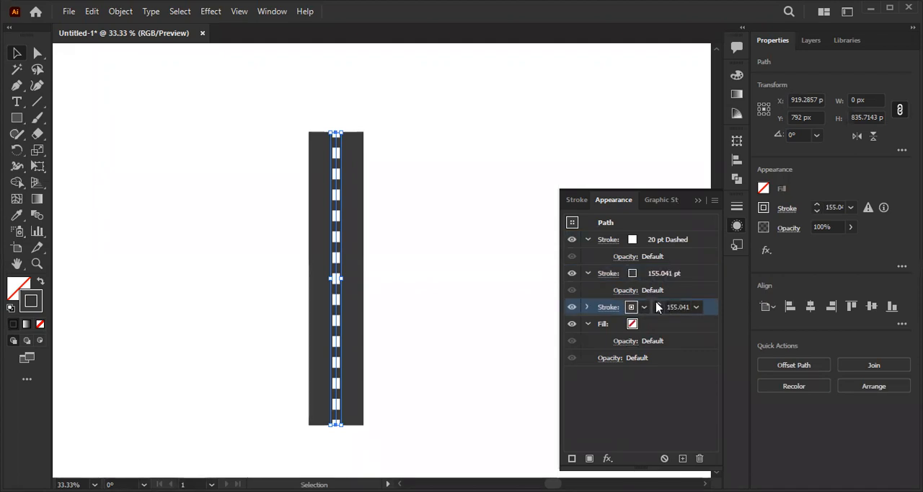
shift+click(657, 304)
shift+click(658, 304)
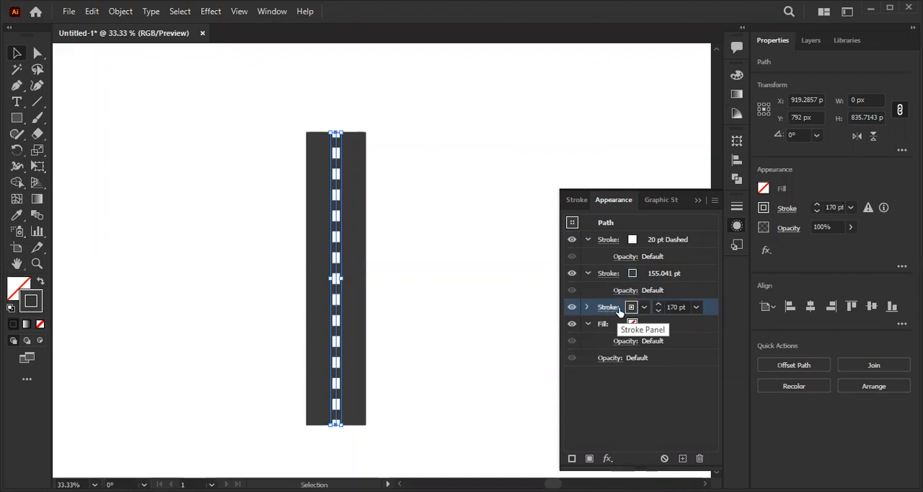
- Colour the lowest stroke yellow and raise its weight to 175 pt for the road's edges
click(643, 308)
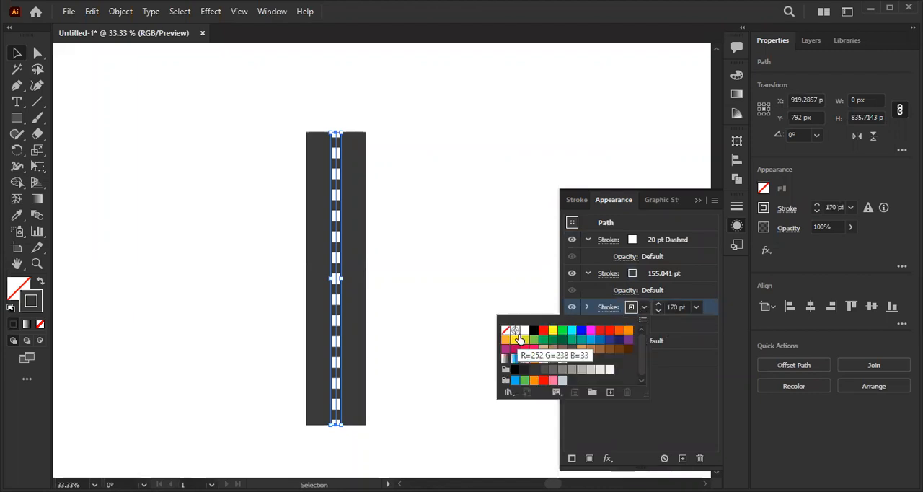
click(554, 332)
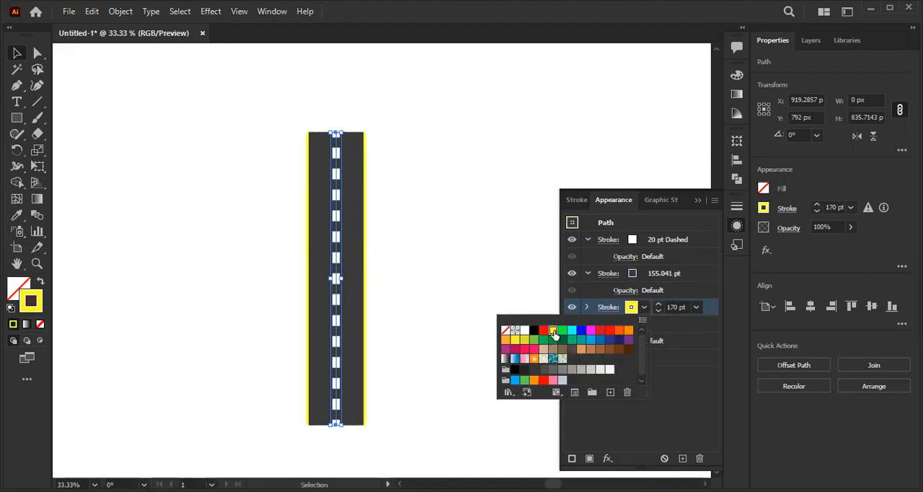
double_click(658, 304)
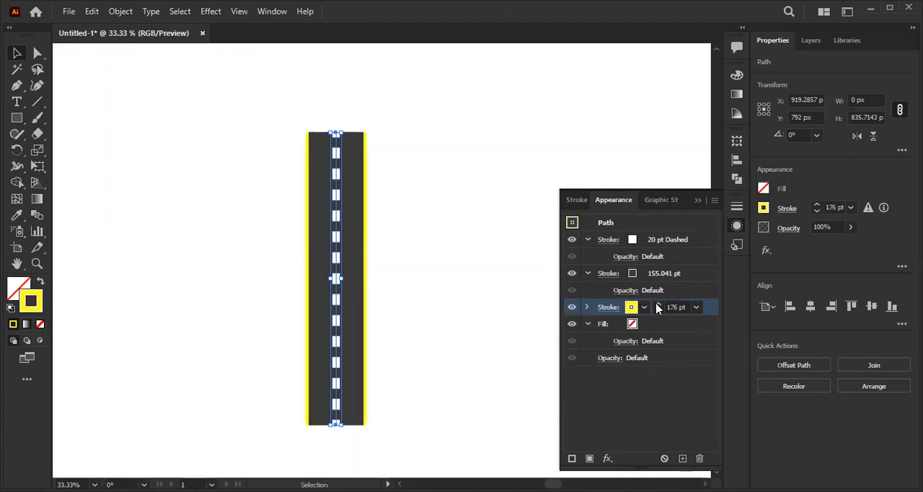
- Change the edge stroke's bright yellow to a slightly darker yellow in the colour picker
double_click(36, 307)
mouse_move(368, 283)
mouse_down()
mouse_move(438, 202)
mouse_move(437, 173)
mouse_move(438, 183)
mouse_up()
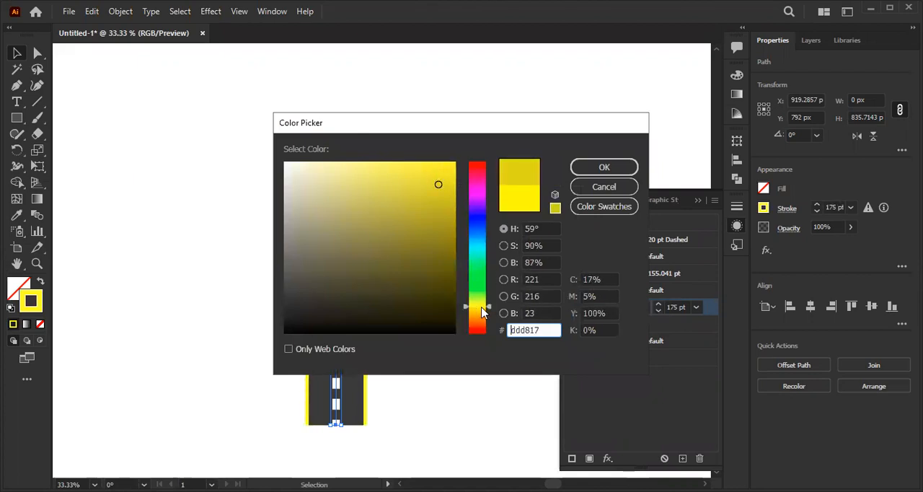
drag(488, 310, 490, 307)
mouse_move(429, 182)
mouse_down()
mouse_move(418, 165)
mouse_move(401, 196)
mouse_move(463, 223)
mouse_move(467, 174)
mouse_move(462, 181)
mouse_up()
click(613, 169)
click(392, 444)
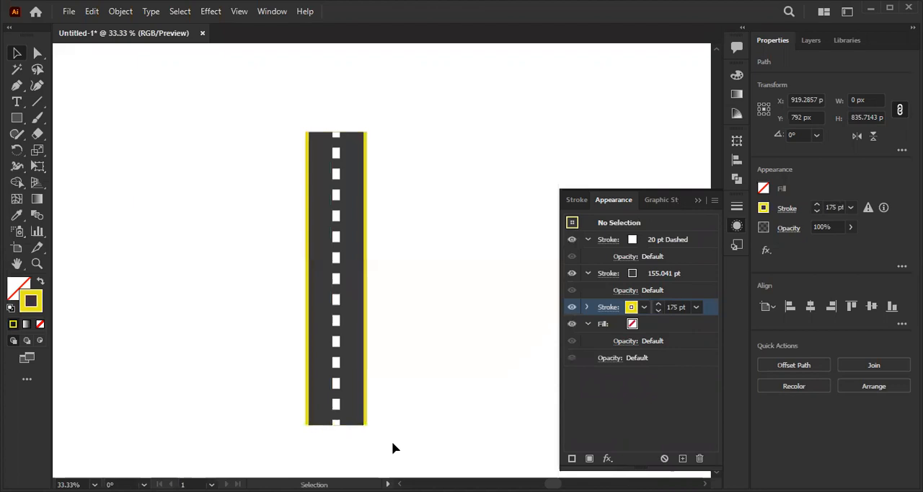
scroll(401, 232, up, 1)
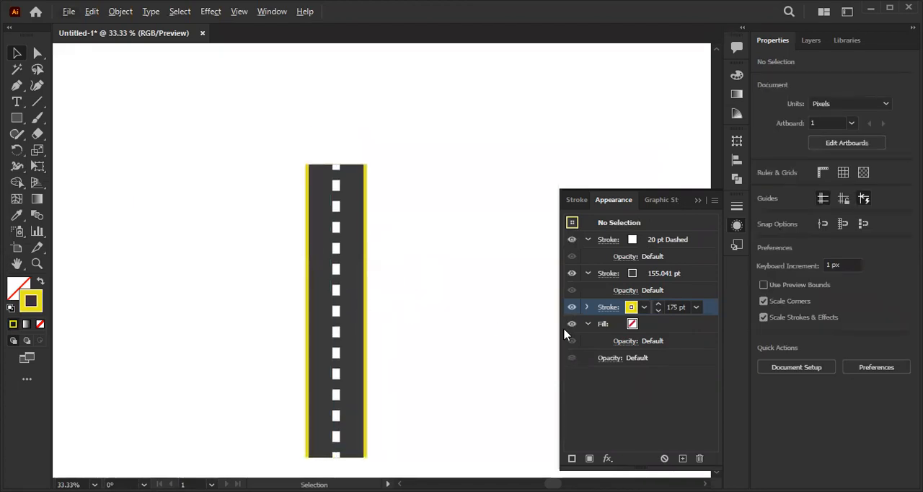
click(608, 309)
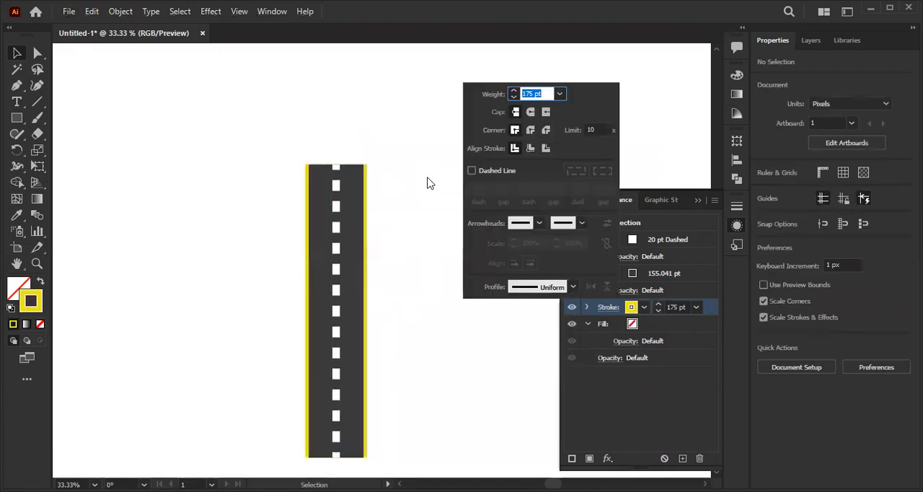
click(472, 171)
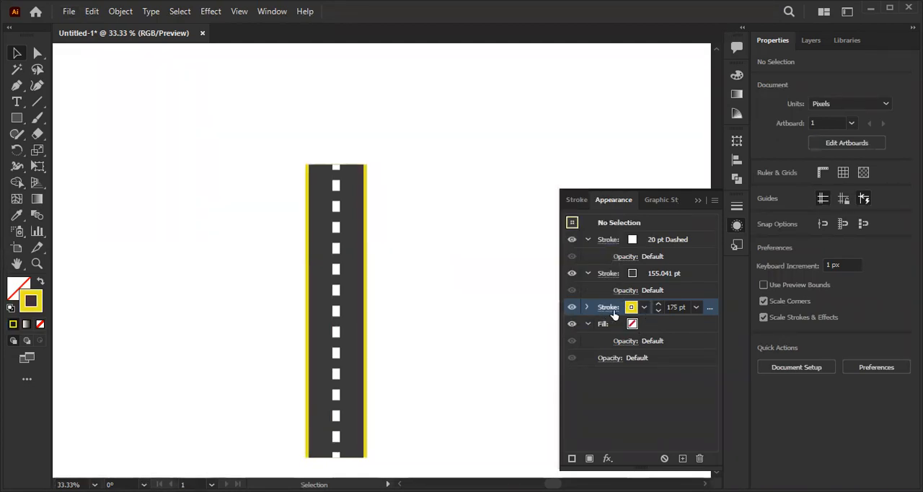
click(608, 308)
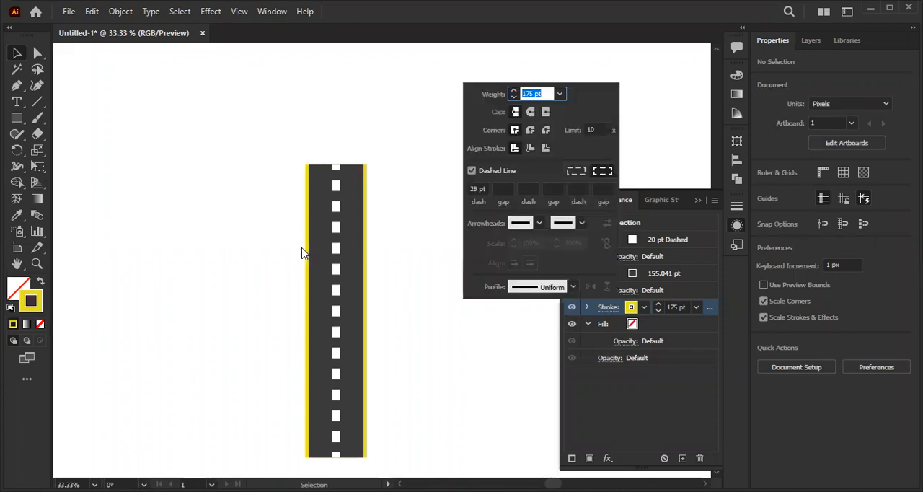
- Select the road line and make its yellow edge stroke dashed with a 29 pt dash
click(336, 251)
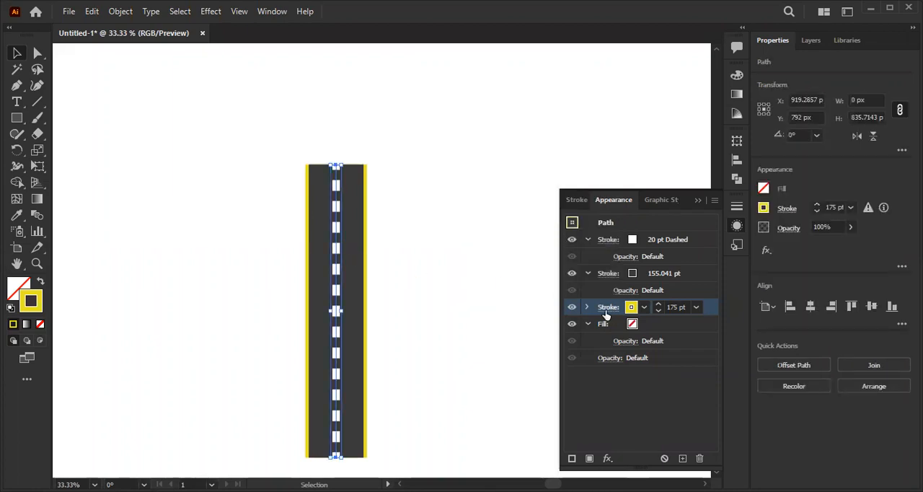
click(607, 308)
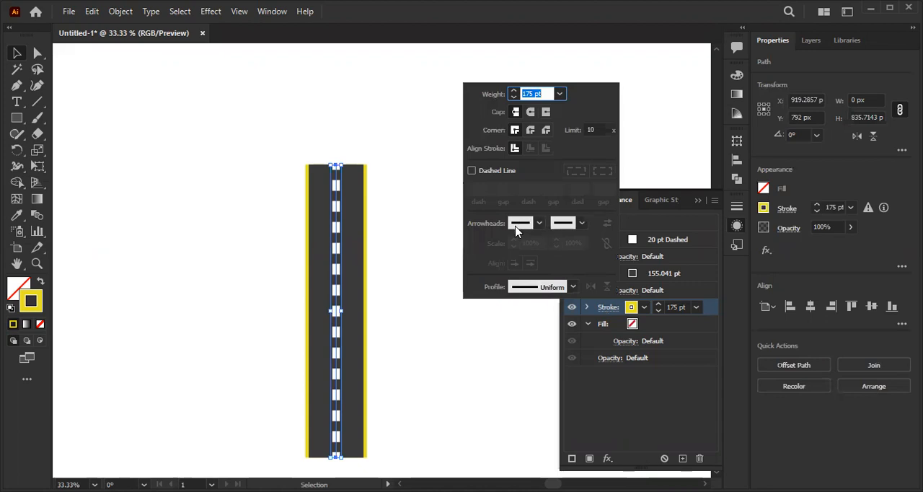
click(473, 171)
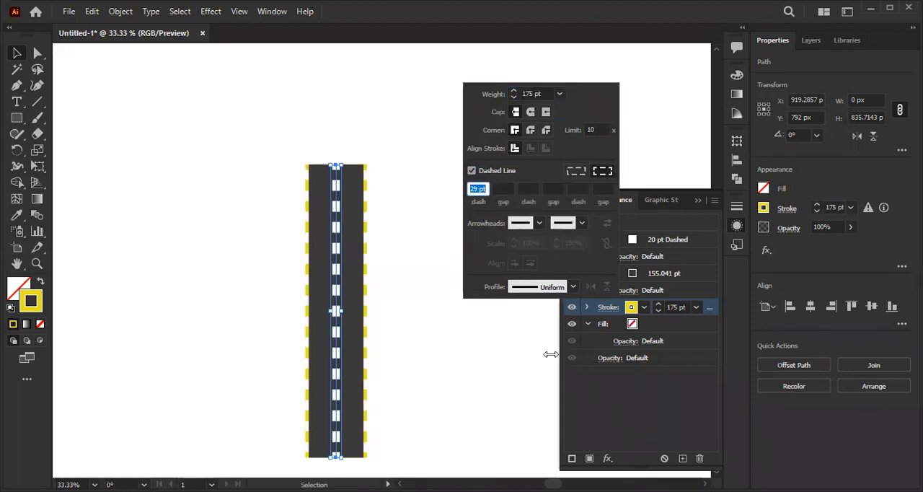
- Recolour the dashed edge stroke with the bright yellow swatch and deselect the line
click(765, 210)
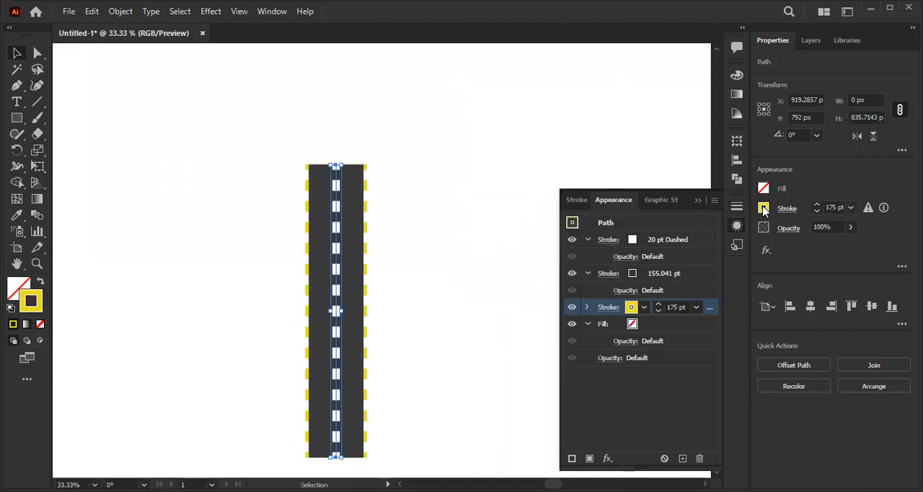
click(644, 307)
click(665, 257)
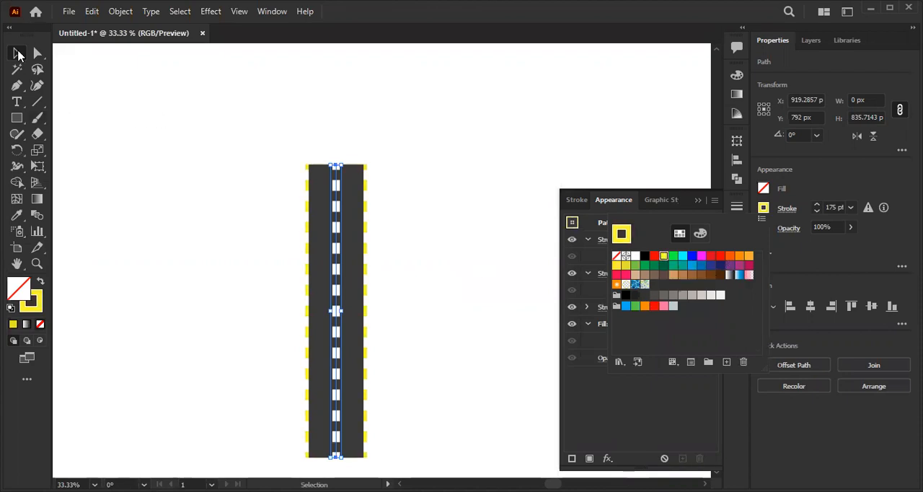
click(368, 211)
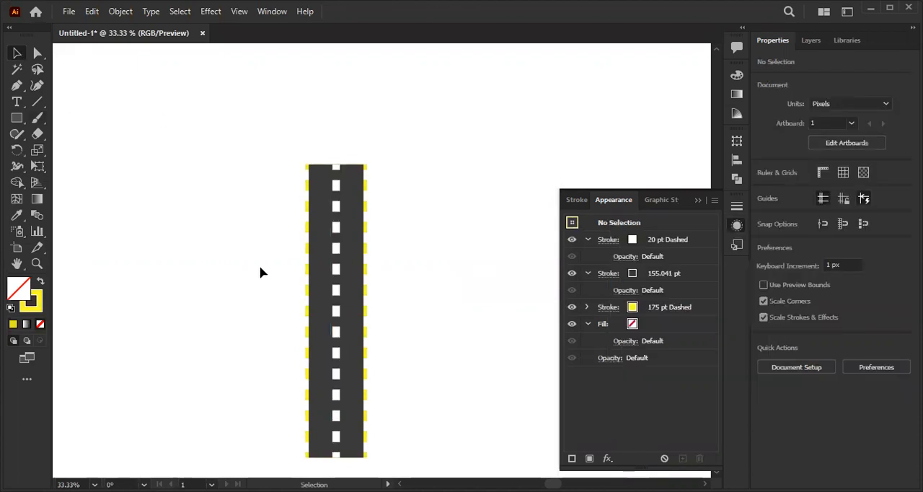
- Reselect the road line and reduce its yellow edge stroke's weight to 173 pt
click(336, 274)
click(632, 308)
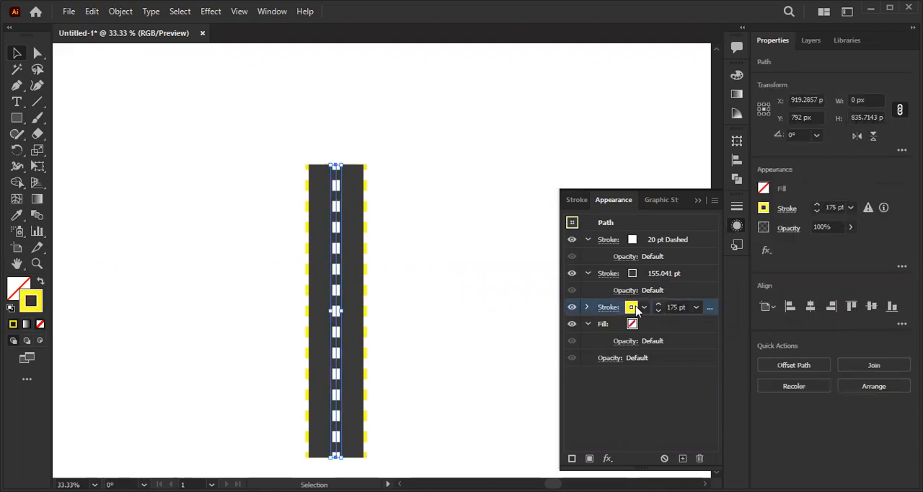
click(658, 311)
click(658, 311)
- Shorten the yellow edge stroke's dash length to 24 pt
click(615, 309)
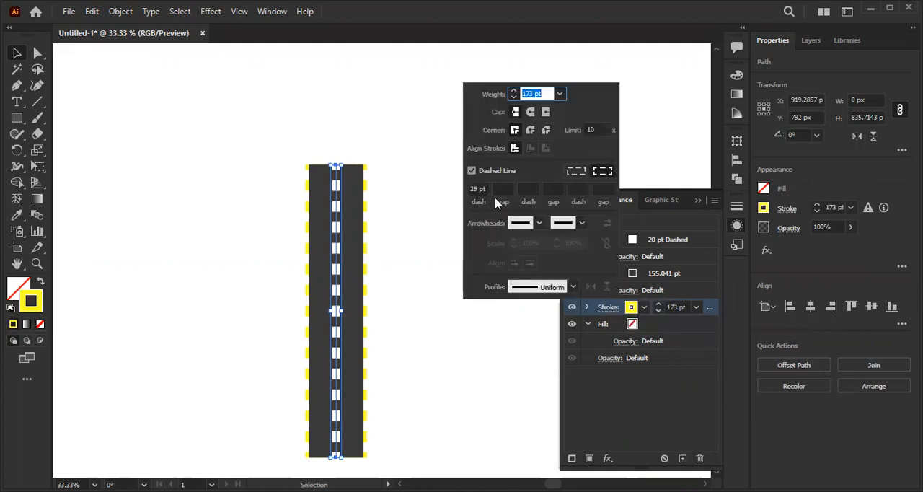
click(480, 189)
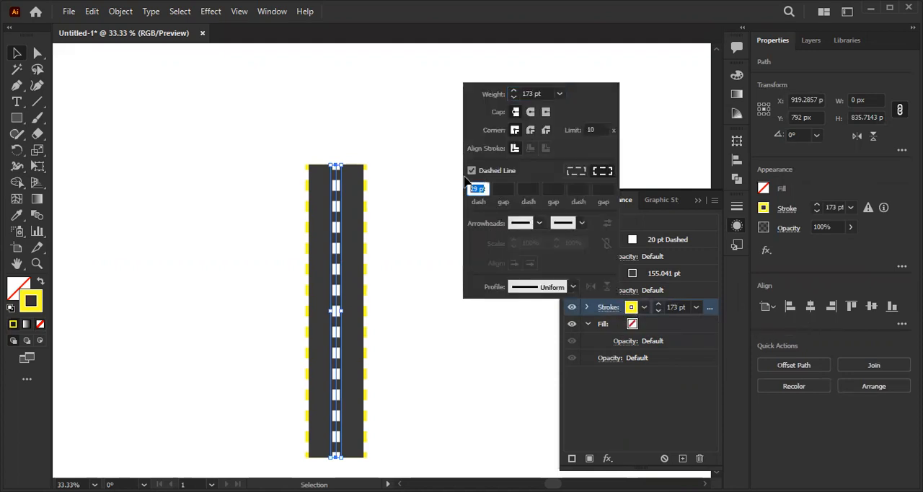
key(Down)
key(Down)
key(Down)
key(Down)
key(Down)
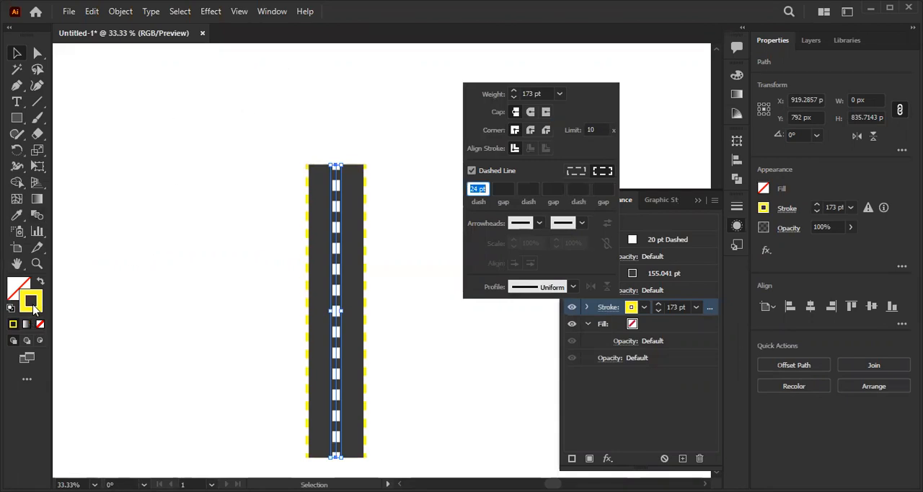
- Change the dashed edge stroke's colour to a warm orange-yellow in the colour picker and deselect the road
double_click(32, 307)
click(447, 179)
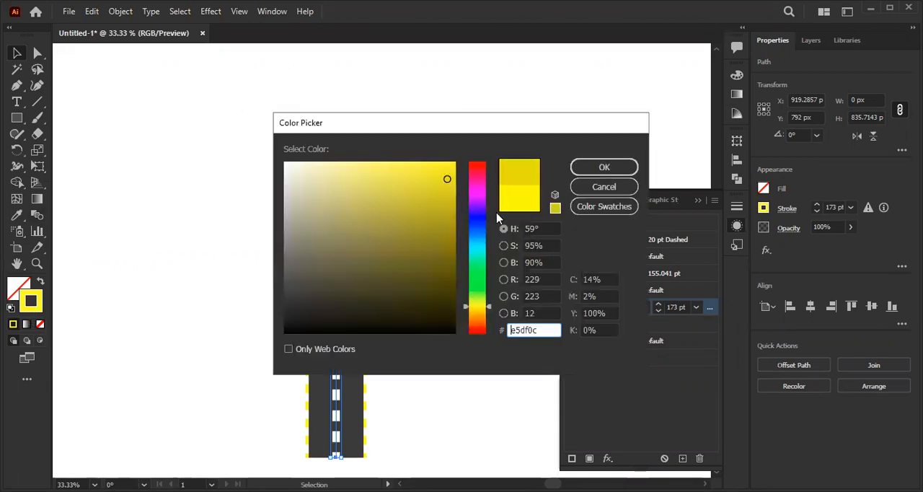
click(465, 308)
drag(445, 179, 457, 175)
click(605, 167)
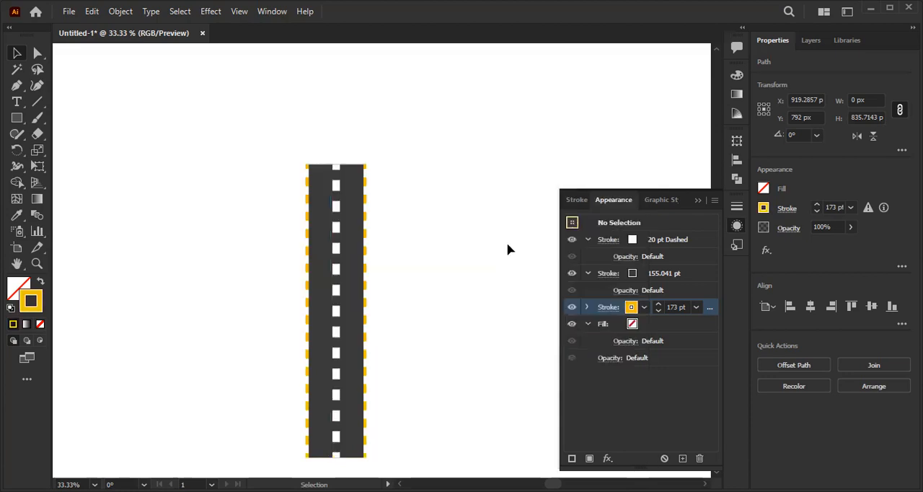
click(507, 252)
key(ctrl+minus)
drag(388, 324, 394, 313)
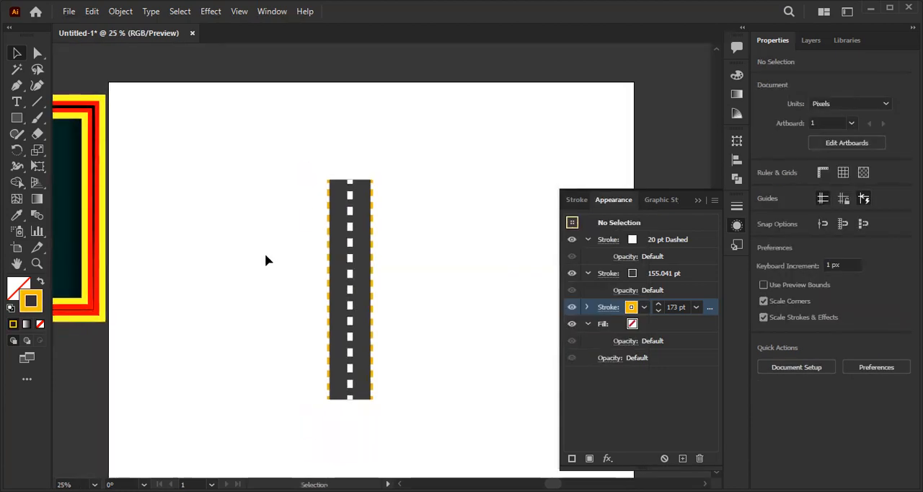
scroll(322, 280, up, 1)
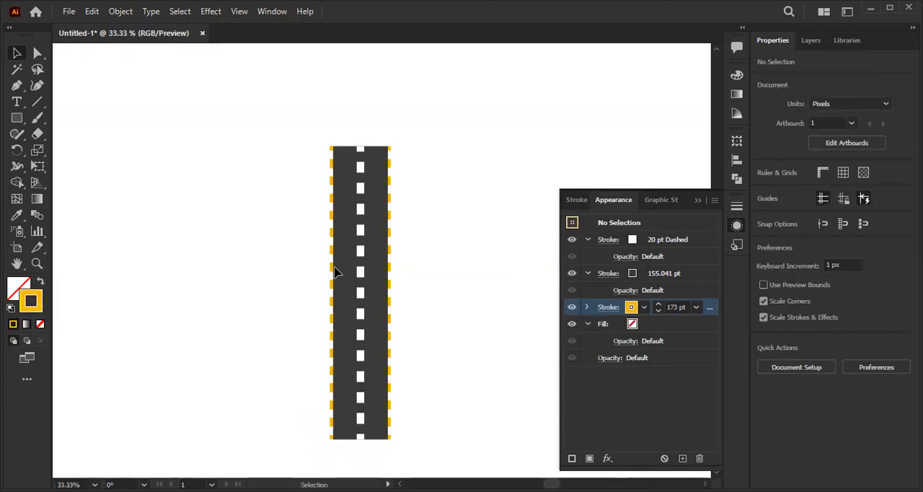
- Reduce the weight of the road's white dashed centre stroke to 11 pt and deselect the road
click(361, 253)
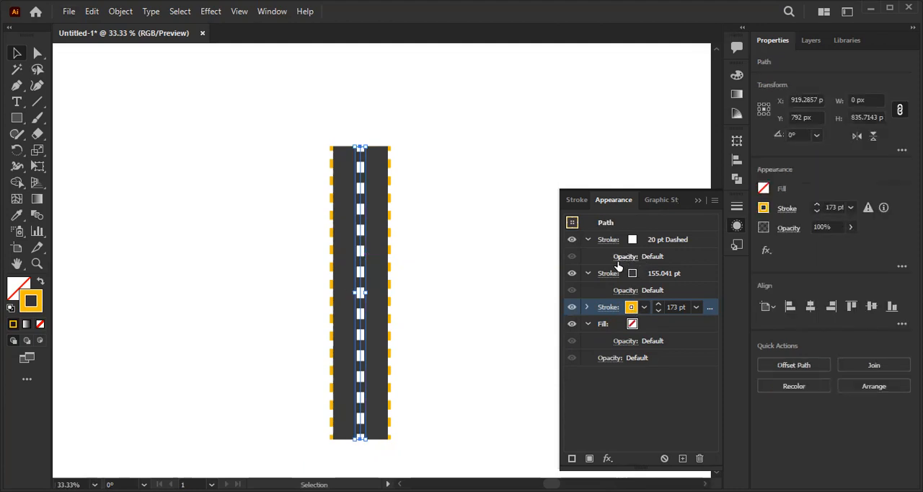
click(609, 240)
click(610, 240)
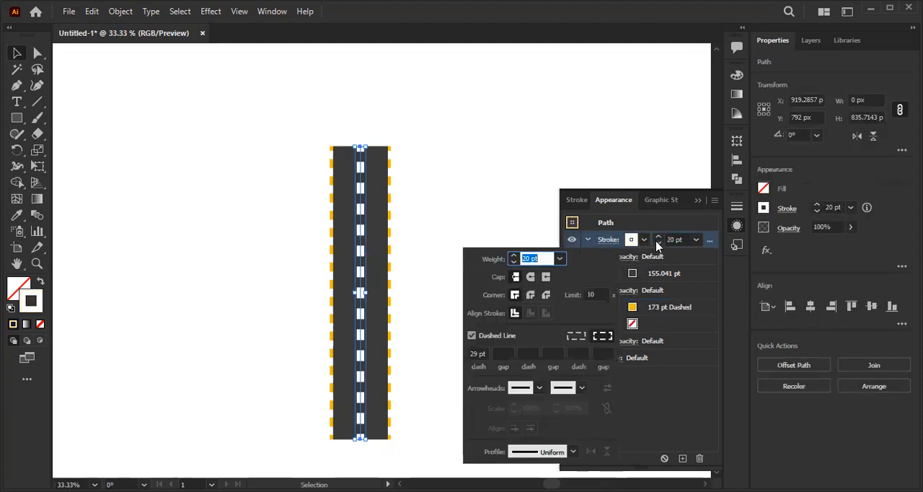
click(658, 243)
click(658, 243)
click(658, 243)
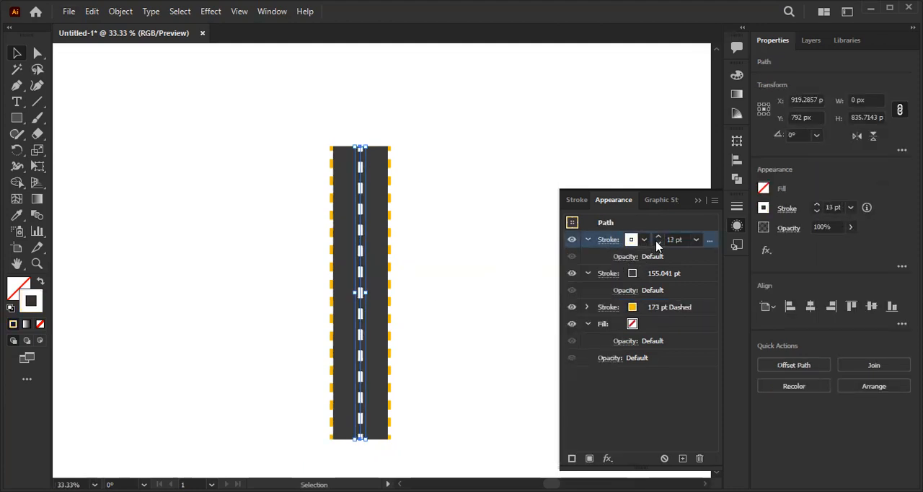
click(599, 223)
click(446, 220)
scroll(442, 221, up, 1)
drag(435, 272, 459, 198)
scroll(430, 226, down, 1)
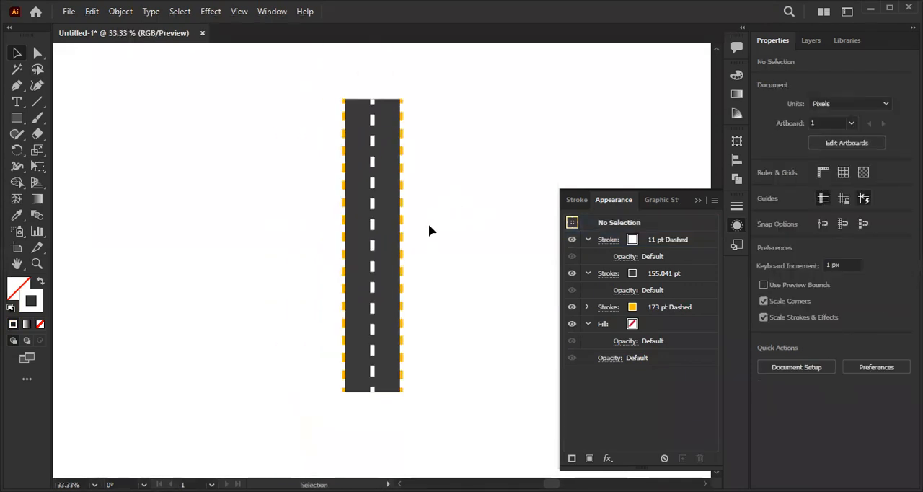
- Reselect the road line, lengthen the orange-yellow edge stroke's dashes to 32 pt and deselect it
click(358, 229)
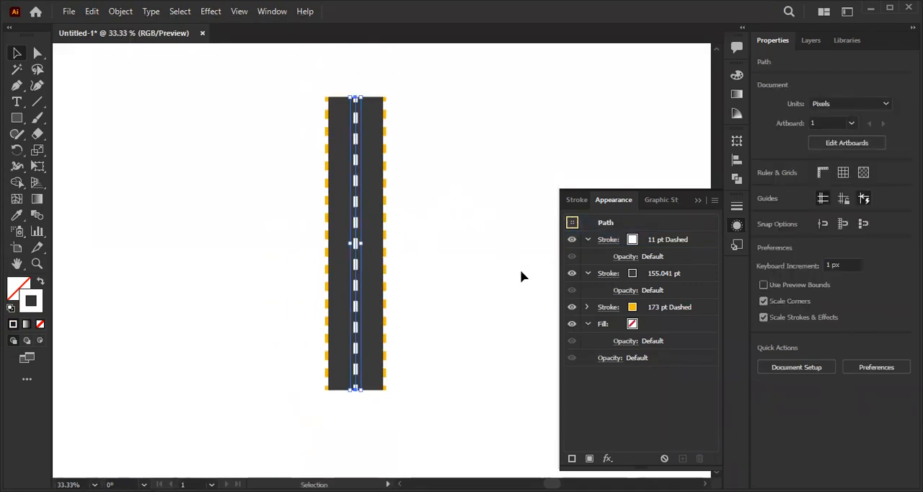
click(608, 307)
click(608, 308)
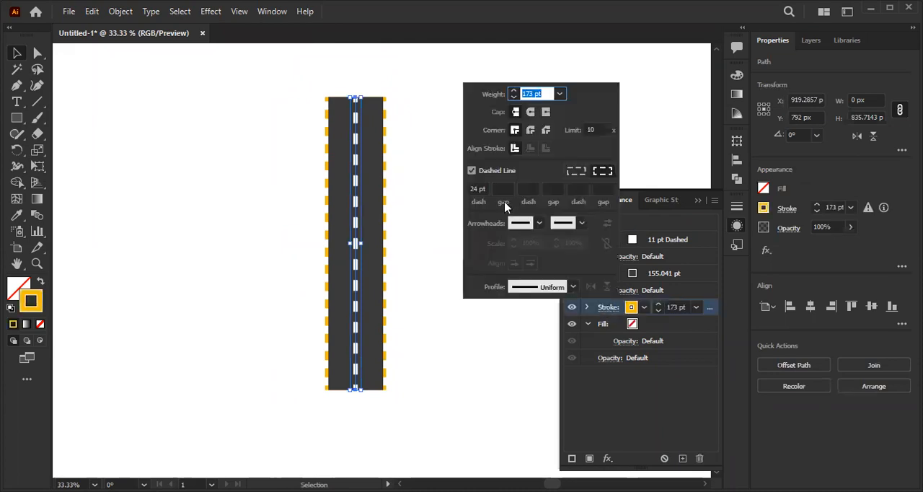
click(485, 189)
key(Up)
key(Down)
key(Down)
key(Down)
key(Up)
key(Up)
key(Up)
key(Up)
key(Up)
key(Up)
key(Up)
key(Up)
key(Up)
key(Up)
key(Up)
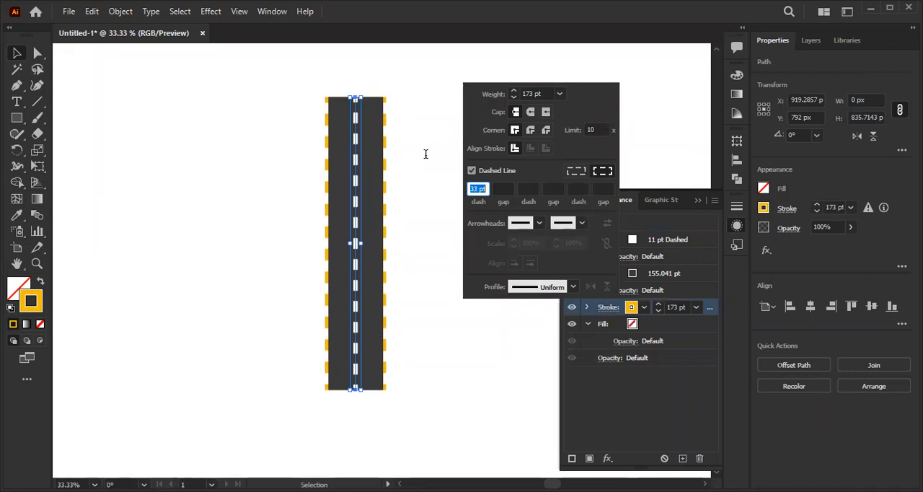
key(Down)
key(Down)
key(Down)
key(Down)
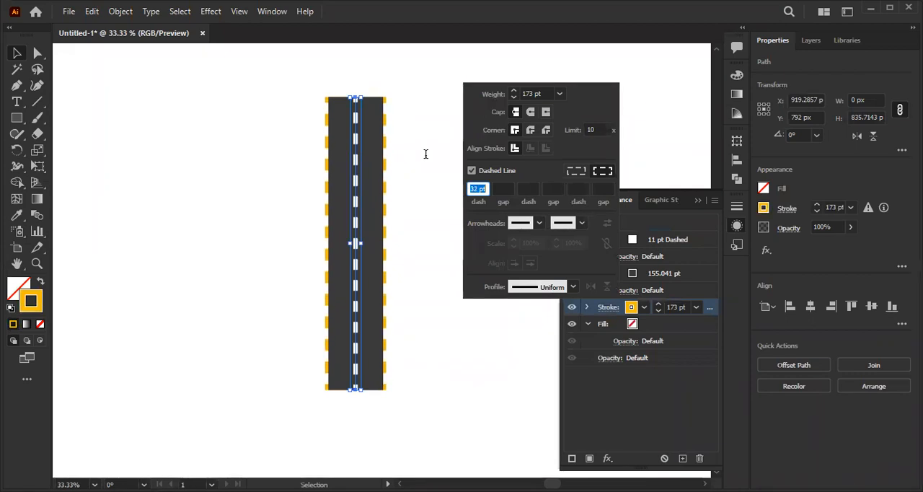
click(15, 61)
click(264, 133)
- Examine the road's stacked strokes up close and against the whole artboard
scroll(340, 155, down, 1)
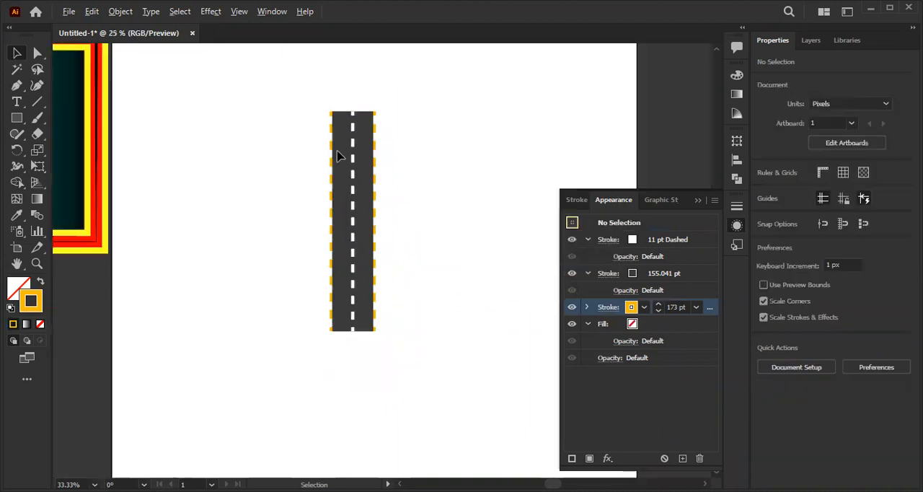
scroll(364, 189, up, 2)
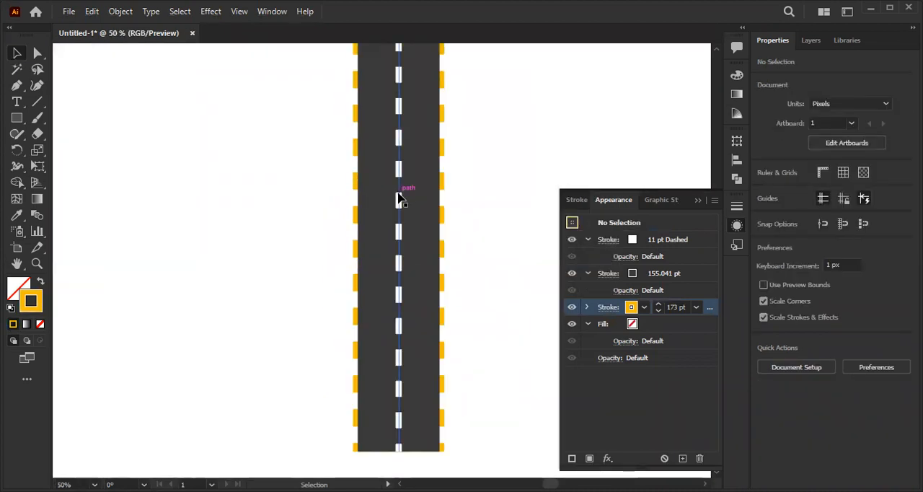
click(404, 198)
scroll(411, 198, down, 1)
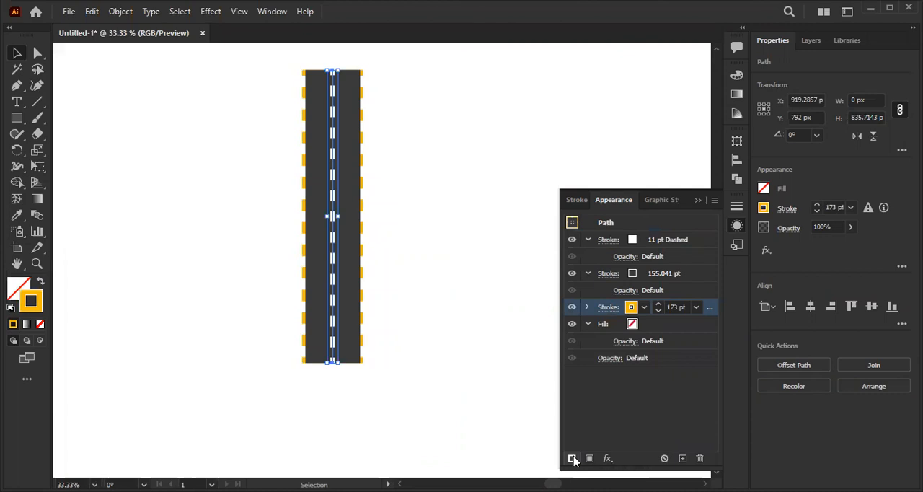
click(228, 146)
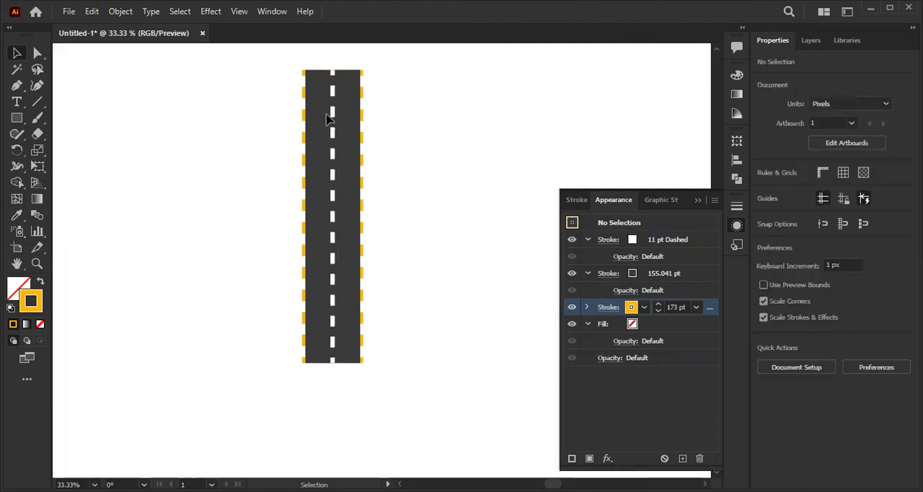
scroll(368, 196, down, 4)
scroll(336, 207, up, 3)
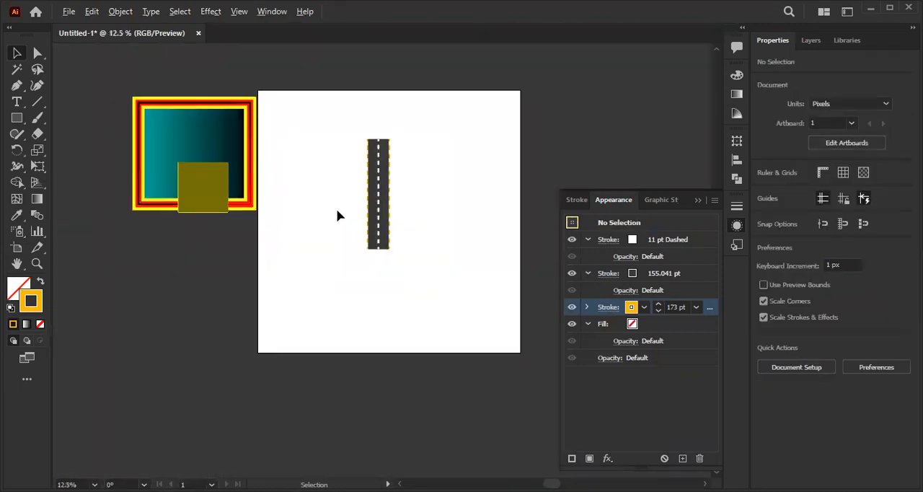
drag(361, 194, 256, 252)
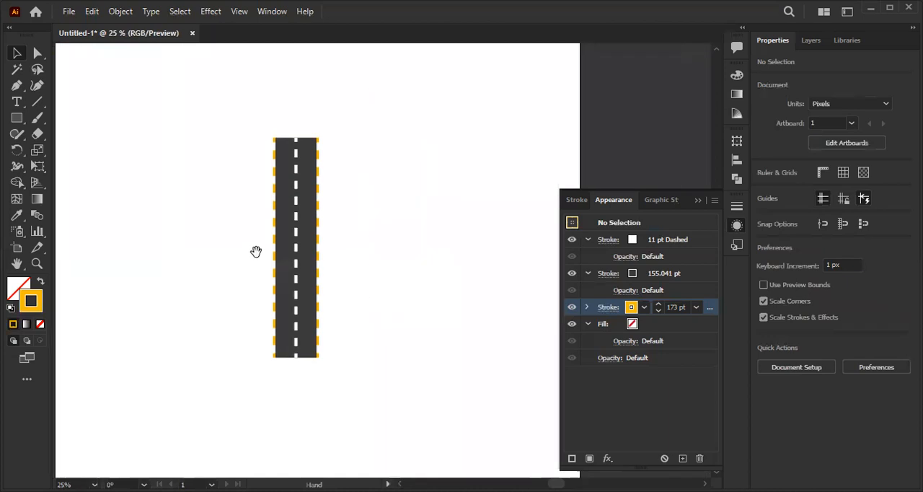
- Select the road line and save its appearance as a new graphic style
click(297, 241)
drag(327, 205, 369, 184)
scroll(344, 241, up, 1)
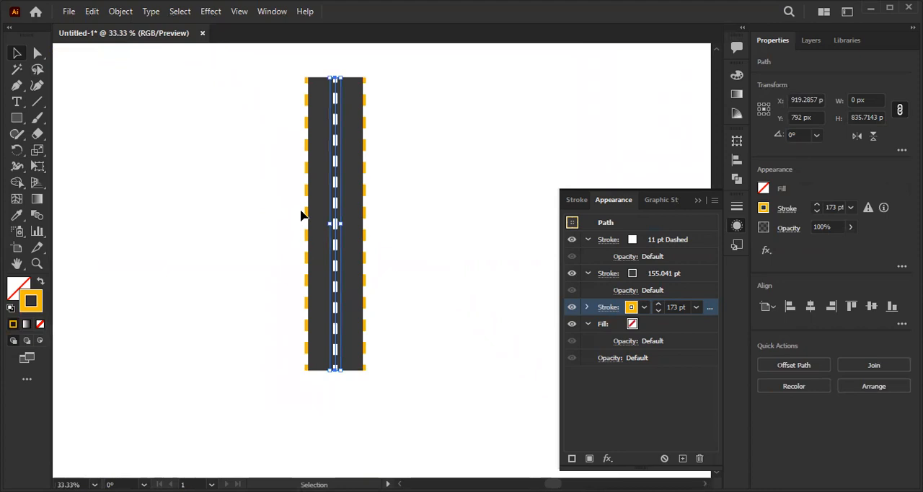
scroll(301, 215, up, 2)
scroll(363, 232, down, 2)
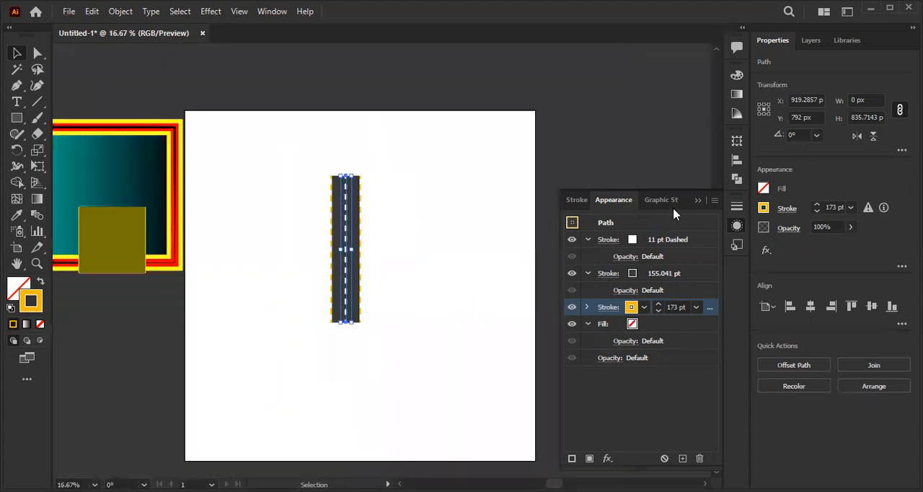
click(697, 202)
scroll(349, 227, up, 1)
scroll(376, 224, down, 1)
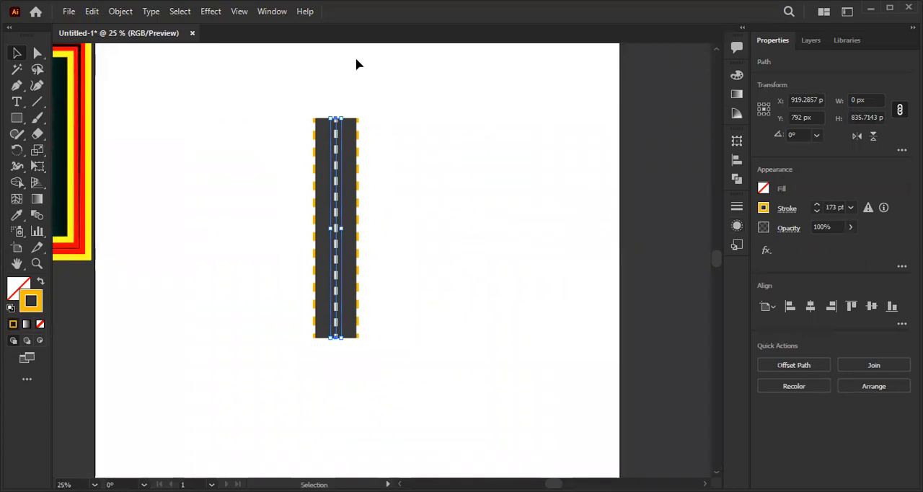
click(731, 242)
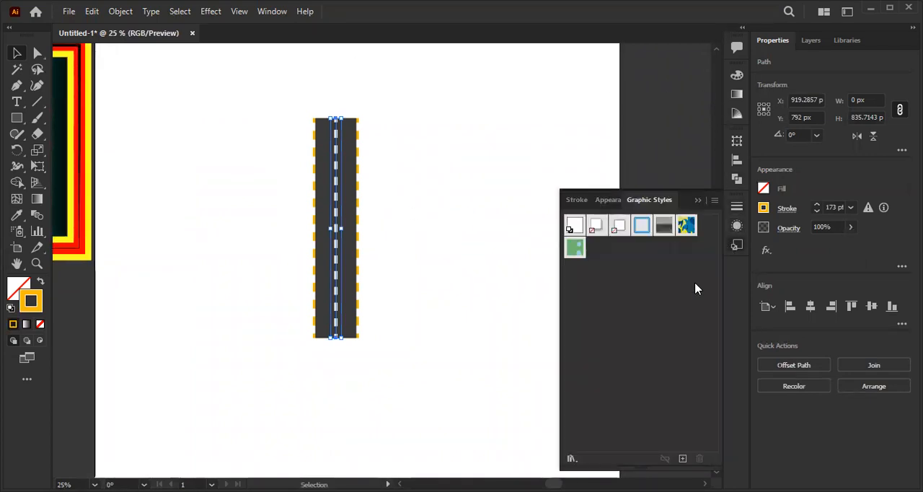
click(682, 459)
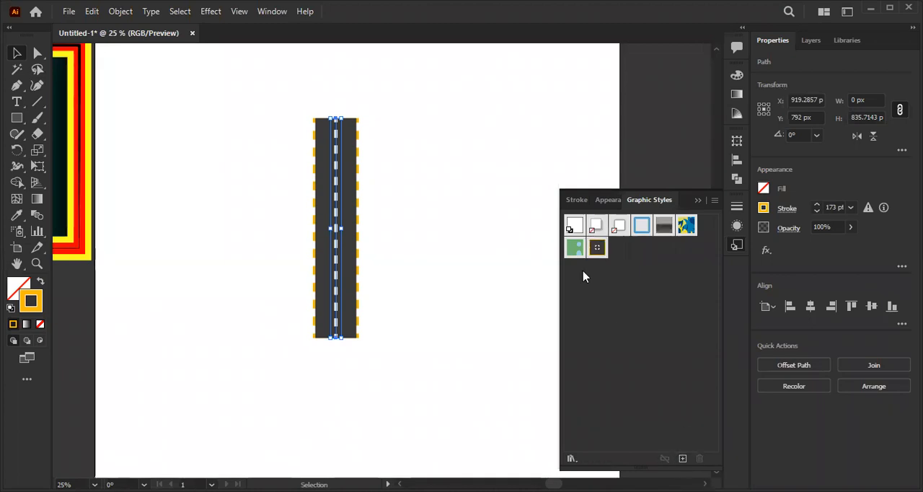
- Draw an open path of five straight segments with the Pen tool, running above, right of and below the road
drag(271, 210, 255, 328)
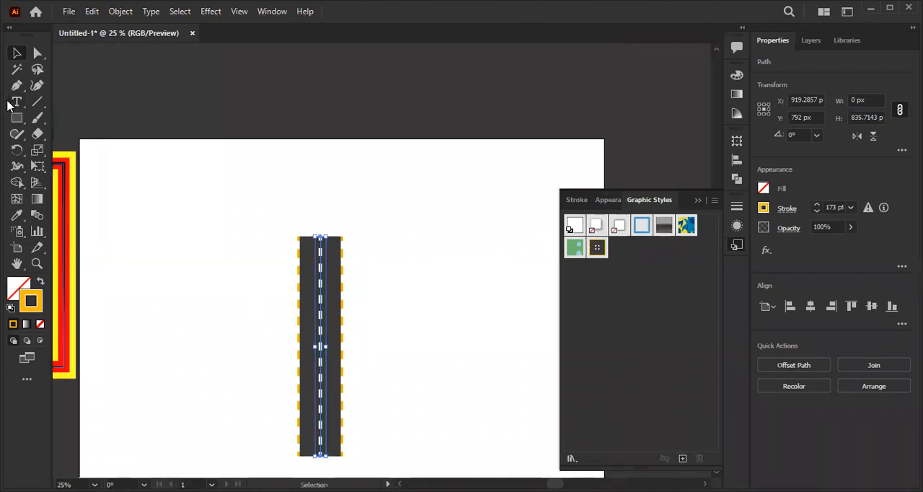
click(16, 88)
key(ctrl+minus)
drag(209, 217, 182, 222)
click(205, 216)
click(395, 216)
click(411, 308)
click(414, 382)
click(410, 468)
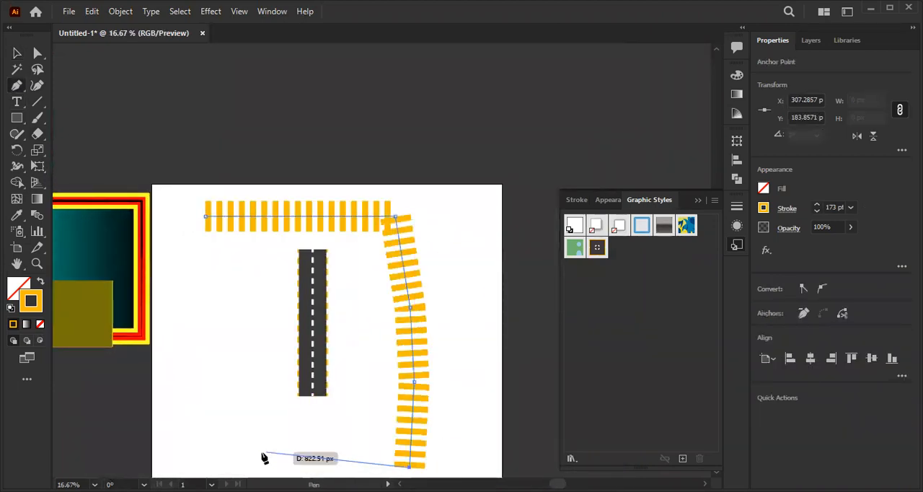
click(262, 452)
click(21, 57)
click(292, 160)
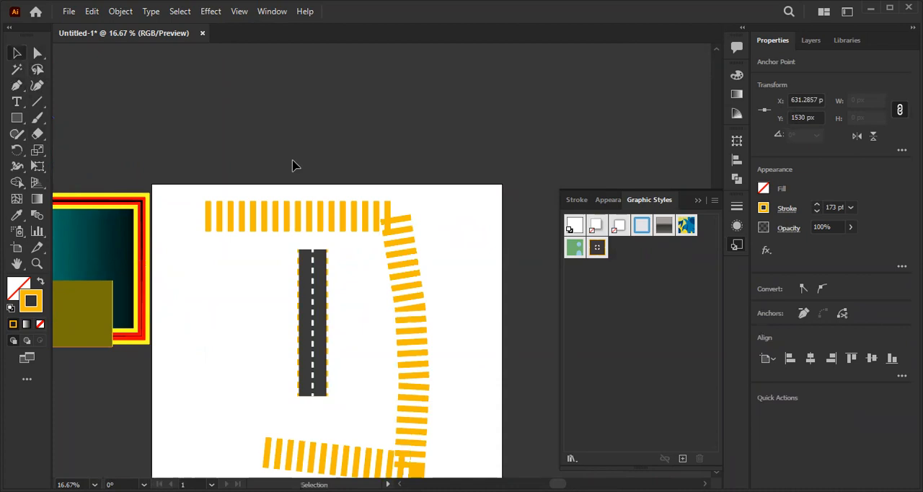
- Apply the saved road graphic style to the new five-segment path and deselect it
scroll(300, 200, down, 2)
click(298, 208)
scroll(356, 288, up, 1)
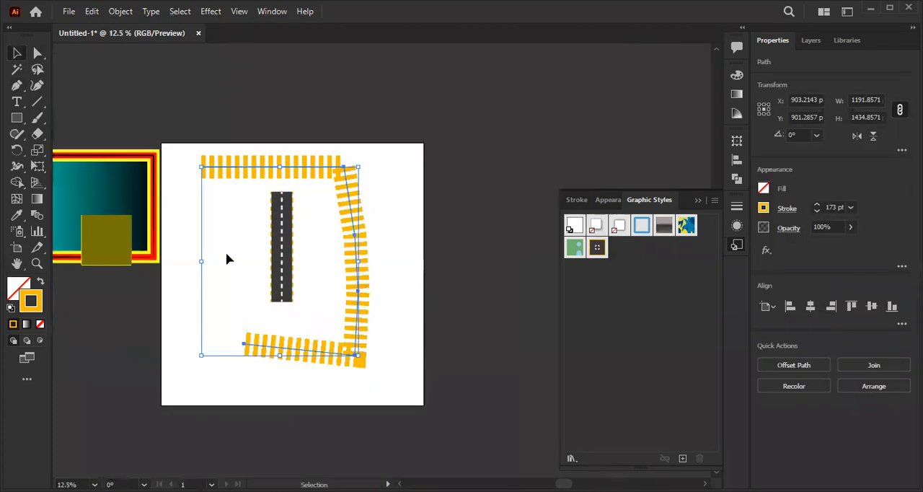
scroll(277, 249, up, 1)
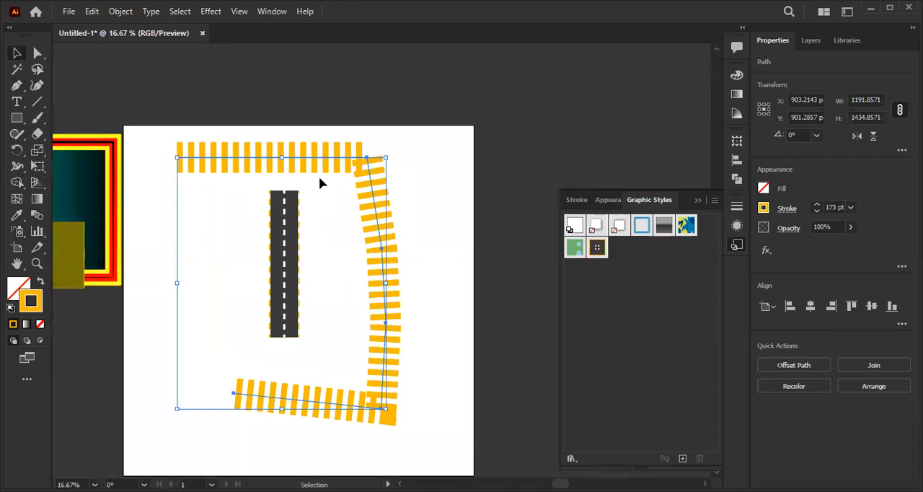
click(597, 249)
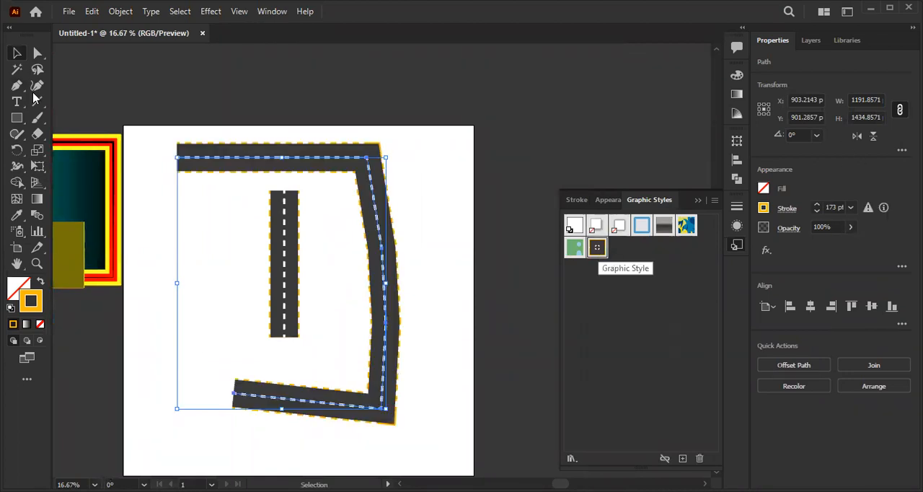
click(254, 81)
scroll(303, 164, up, 1)
scroll(299, 222, down, 1)
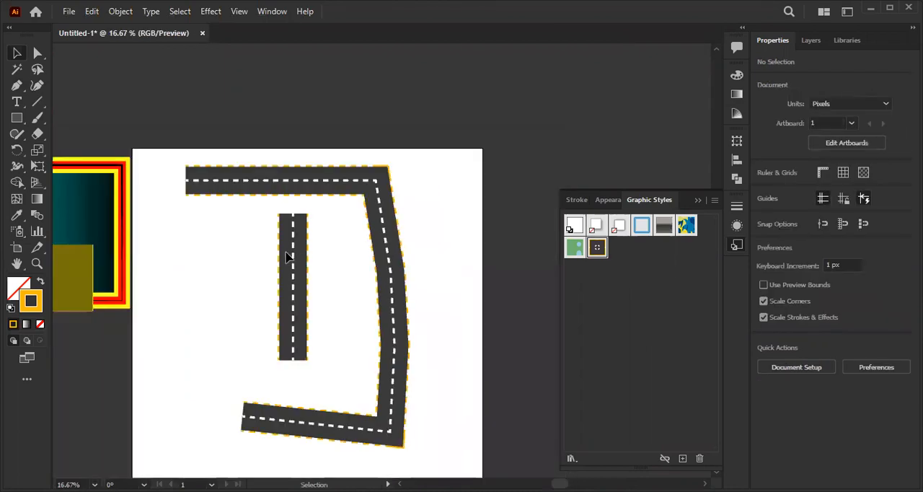
- Move the straight road off the artboard to its right and shift the bent road down to free the upper area
drag(294, 256, 520, 178)
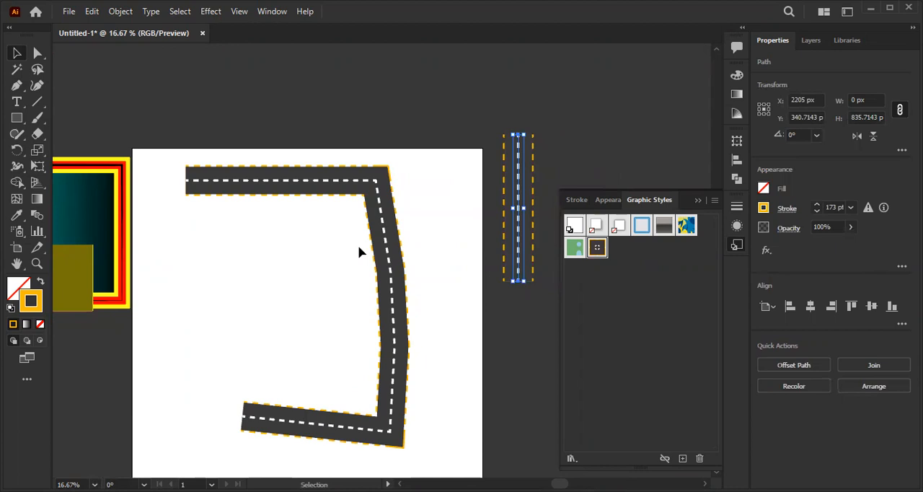
scroll(397, 291, up, 2)
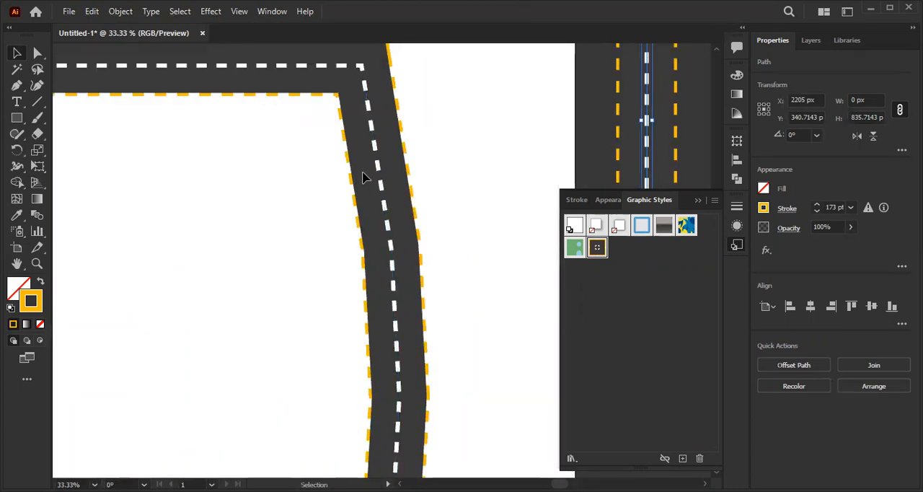
scroll(361, 180, down, 3)
scroll(282, 267, down, 1)
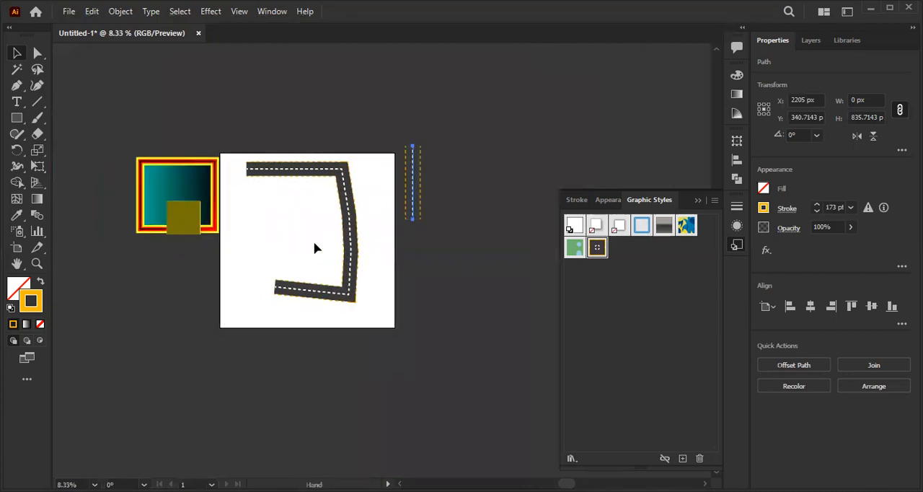
scroll(339, 241, up, 2)
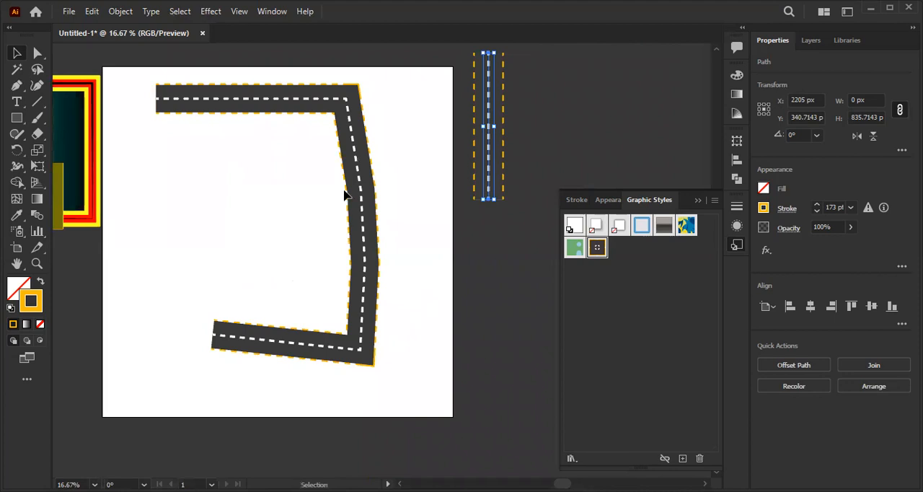
scroll(412, 194, up, 2)
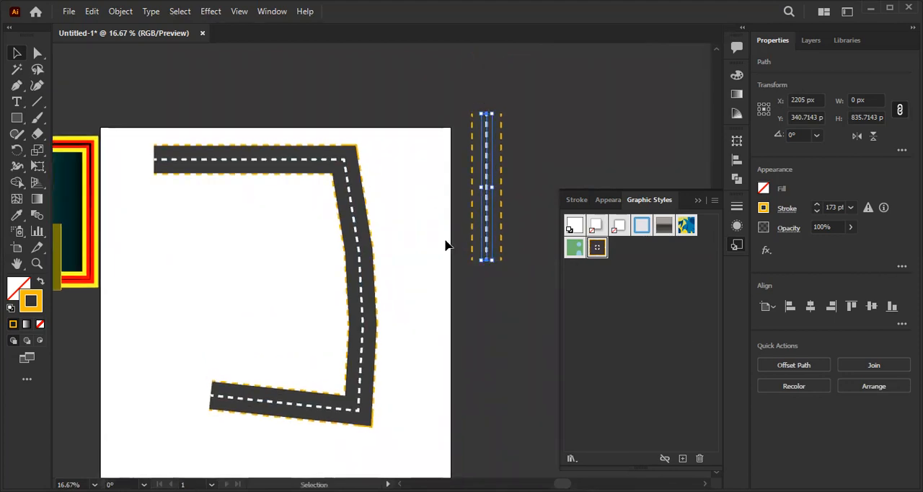
drag(284, 237, 323, 224)
drag(334, 146, 325, 349)
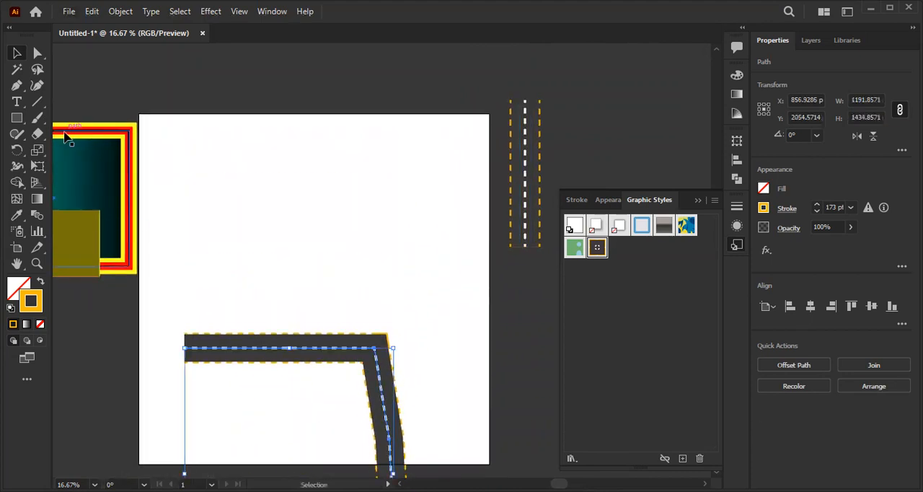
- Add the placeholder text "Lorem ipsum" above the bent road and enlarge it to about 1202 px wide
click(17, 101)
click(209, 196)
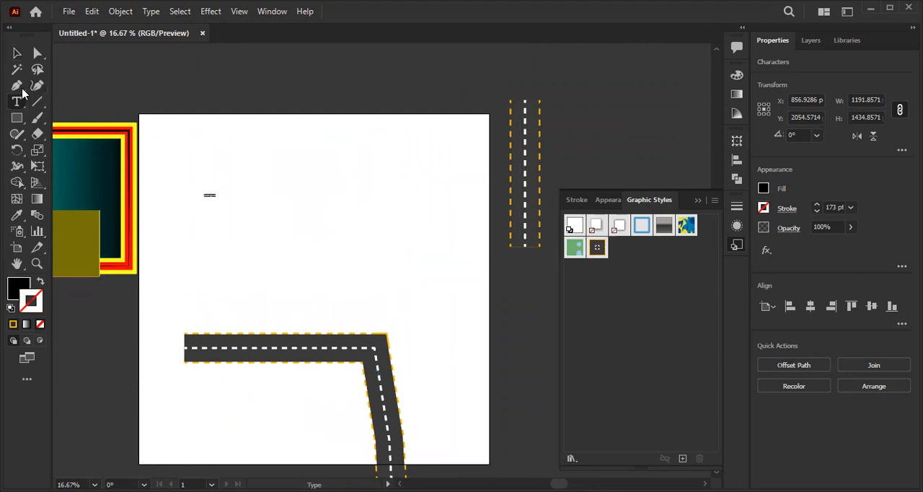
click(14, 52)
drag(213, 201, 404, 330)
- Move the "Lorem ipsum" text to the upper middle of the artboard and apply the road graphic style to it
drag(209, 208, 344, 189)
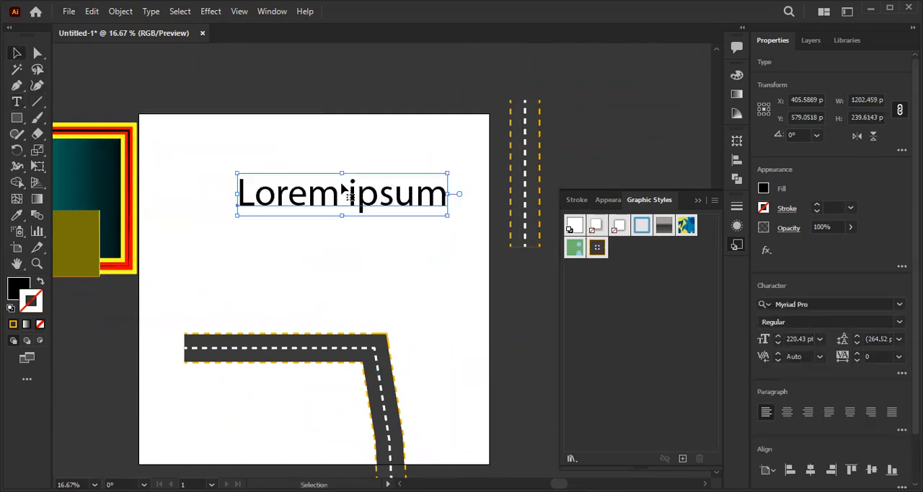
click(596, 249)
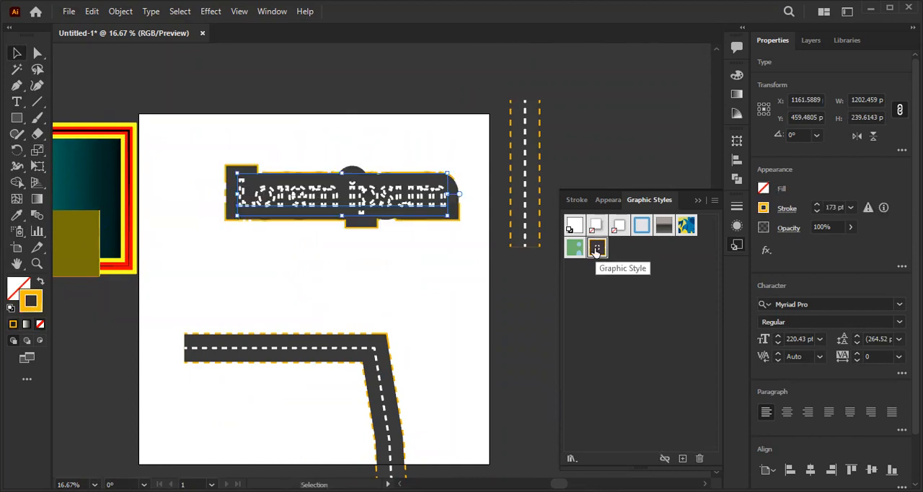
click(196, 68)
scroll(289, 220, up, 1)
click(306, 186)
click(404, 283)
scroll(404, 283, down, 1)
click(373, 233)
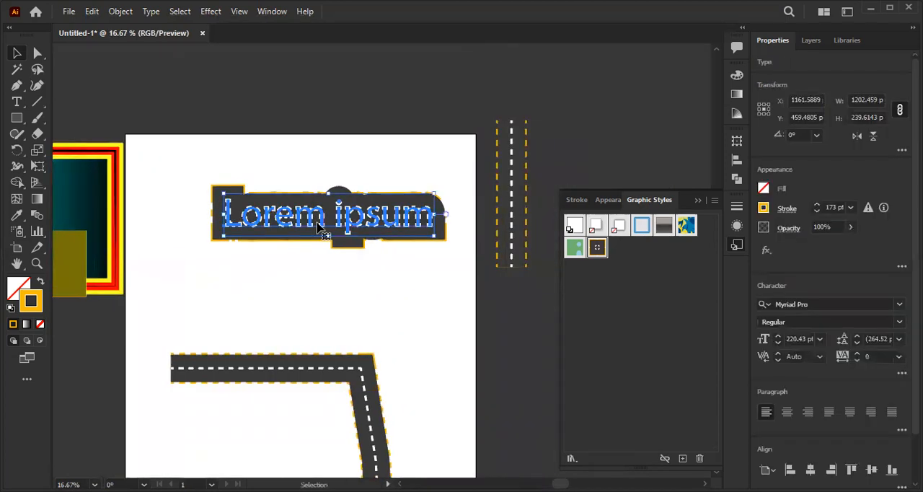
- Apply the saved road graphic style to the large gradient rectangle beside the artboard and deselect it
drag(154, 181, 389, 157)
click(313, 180)
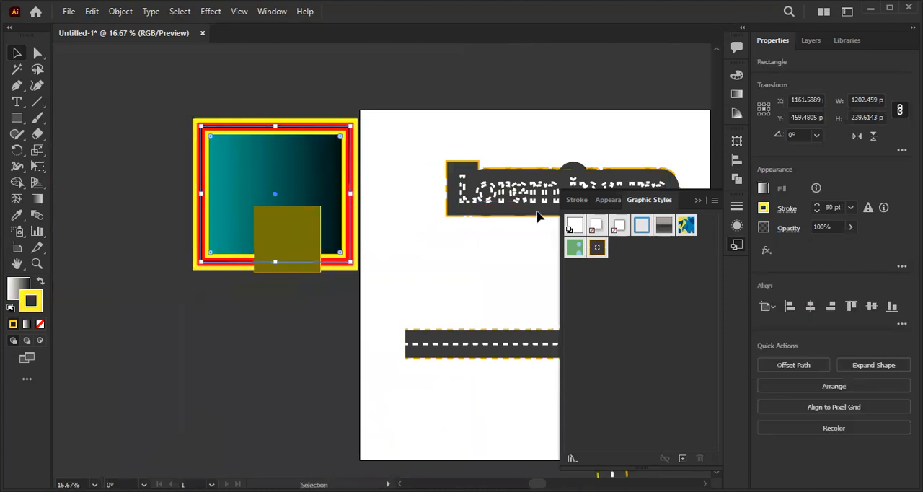
click(596, 248)
click(418, 126)
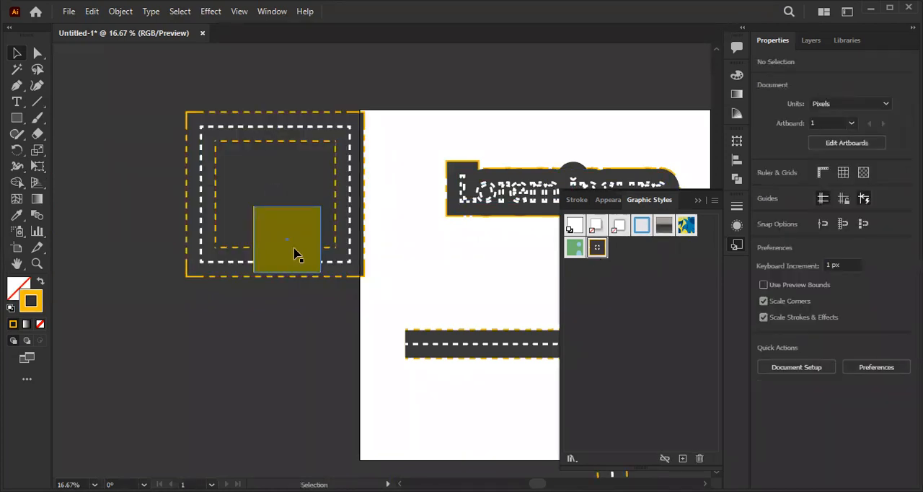
- Delete the olive square overlapping the rectangle and the bent road in the lower part of the artboard
drag(294, 248, 246, 360)
drag(295, 247, 343, 371)
drag(190, 320, 453, 334)
key(Delete)
scroll(320, 303, down, 1)
drag(379, 341, 165, 340)
drag(365, 319, 409, 320)
drag(174, 300, 310, 303)
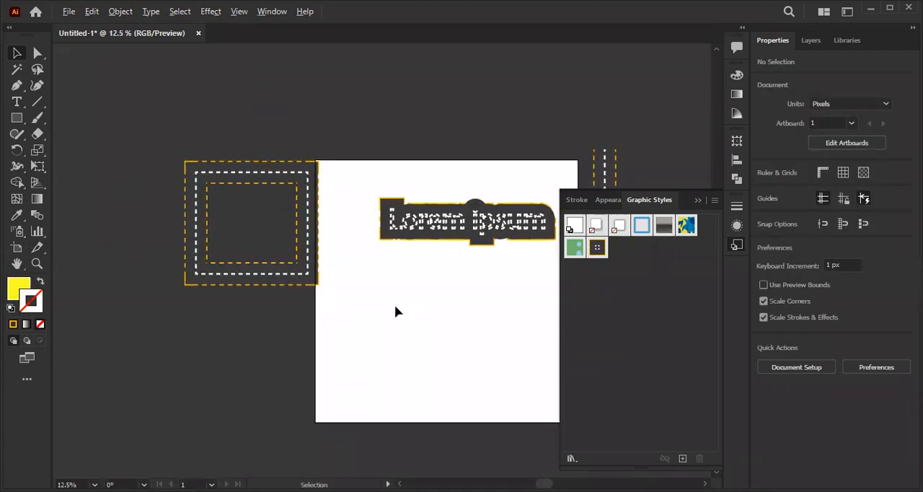
drag(395, 312, 384, 290)
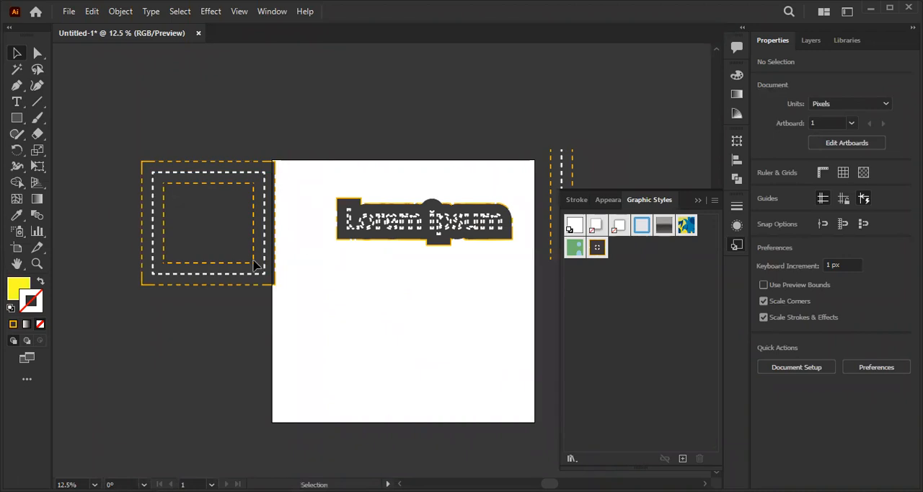
- Move the "Lorem ipsum" text off the artboard to the area above the road-styled rectangle and deselect it
key(ctrl+minus)
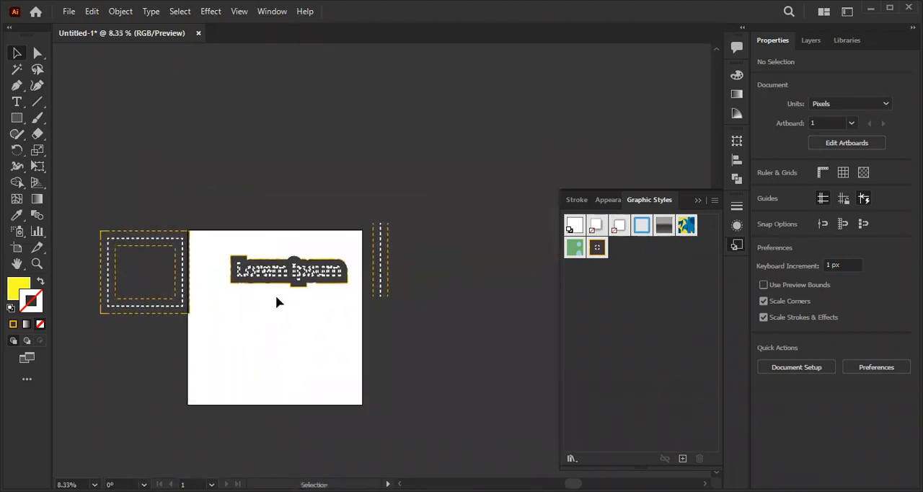
scroll(318, 275, up, 1)
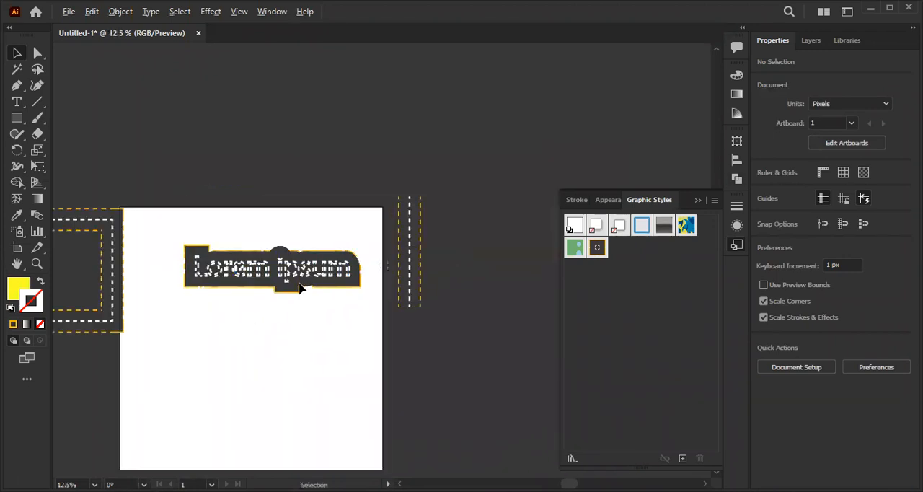
scroll(300, 287, up, 2)
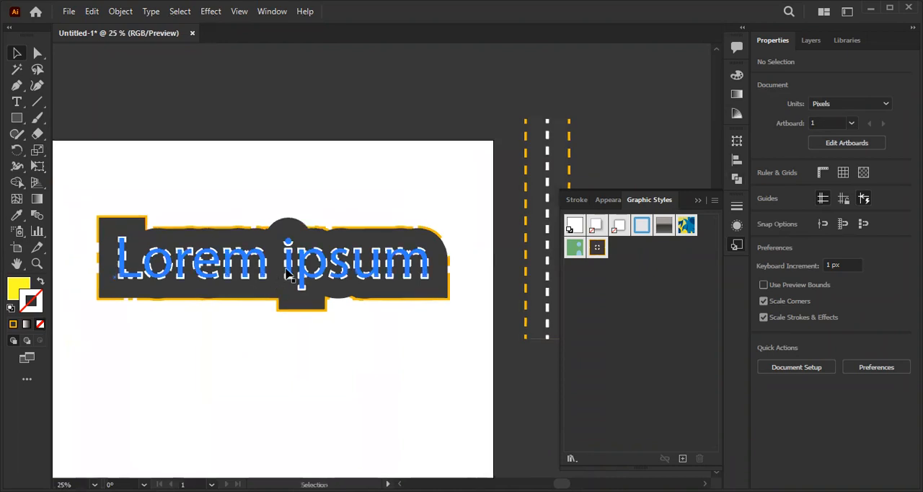
scroll(287, 272, down, 1)
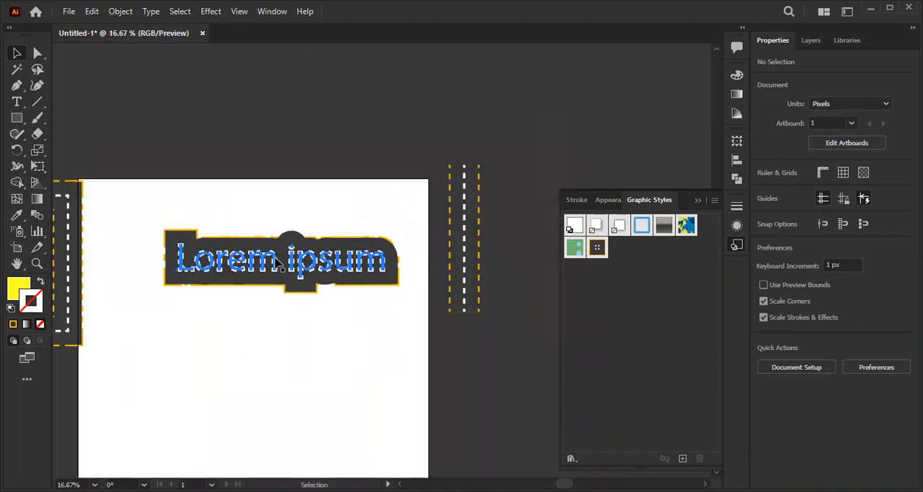
click(258, 264)
scroll(258, 264, down, 1)
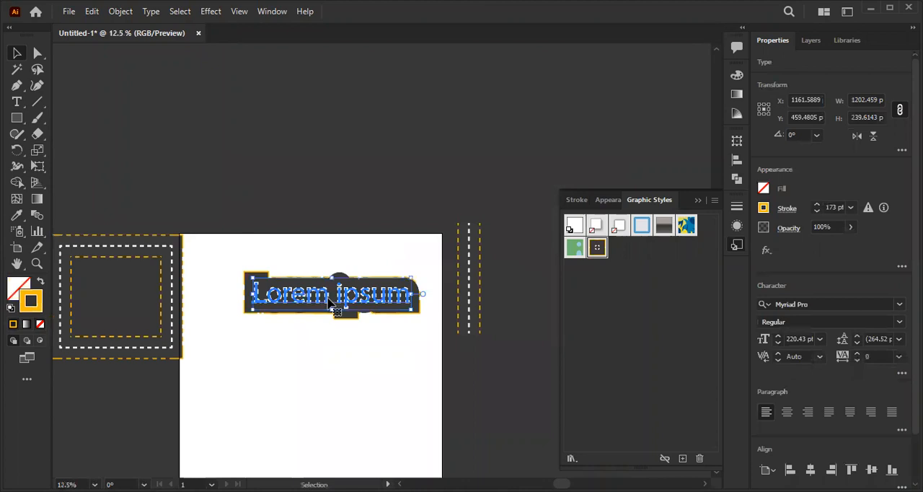
drag(328, 299, 190, 191)
click(288, 323)
drag(289, 323, 308, 287)
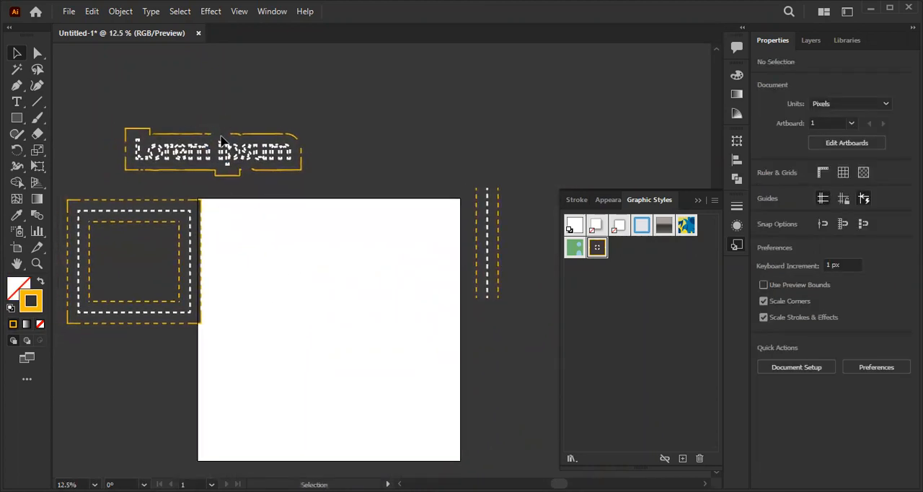
scroll(199, 196, up, 1)
scroll(192, 176, down, 1)
- Examine the stacked strokes and fill in the appearance of the "Lorem ipsum" text and return to the graphic styles
click(13, 105)
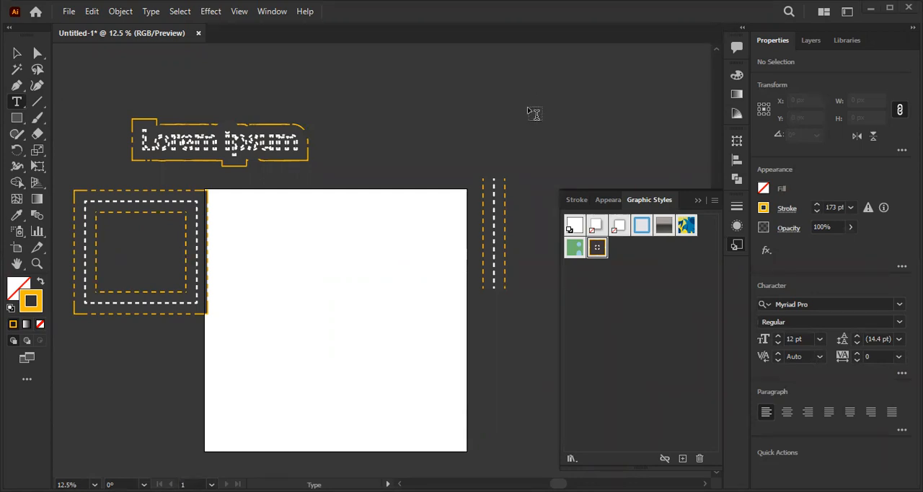
click(17, 54)
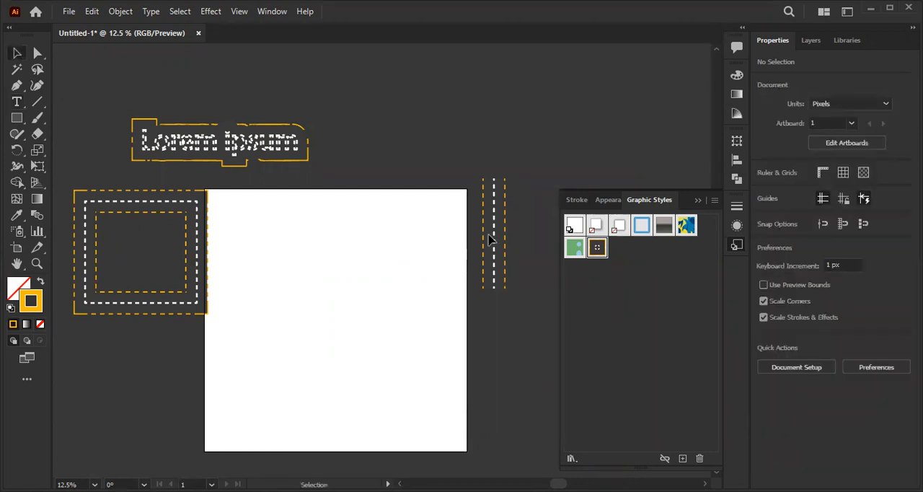
click(278, 150)
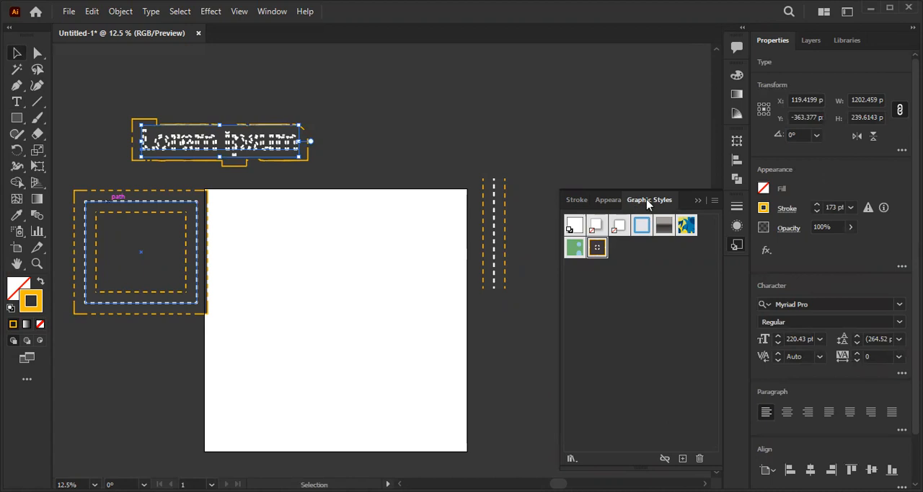
click(618, 202)
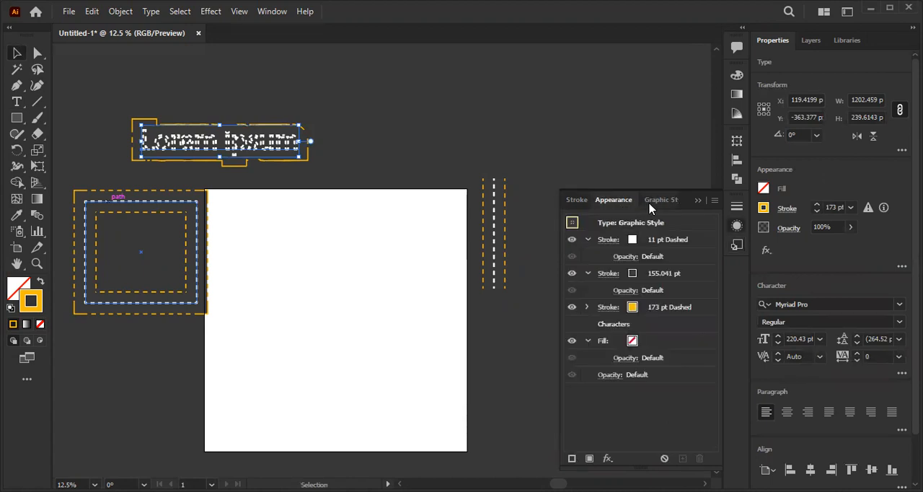
click(650, 205)
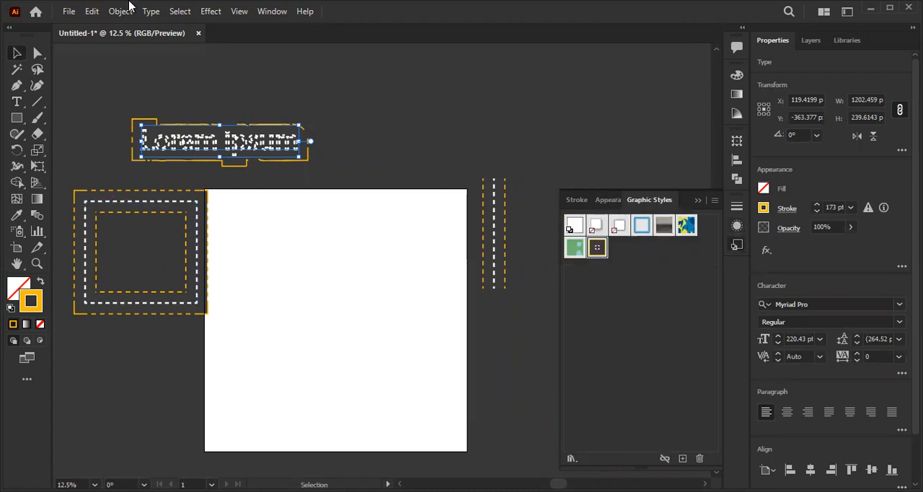
click(272, 12)
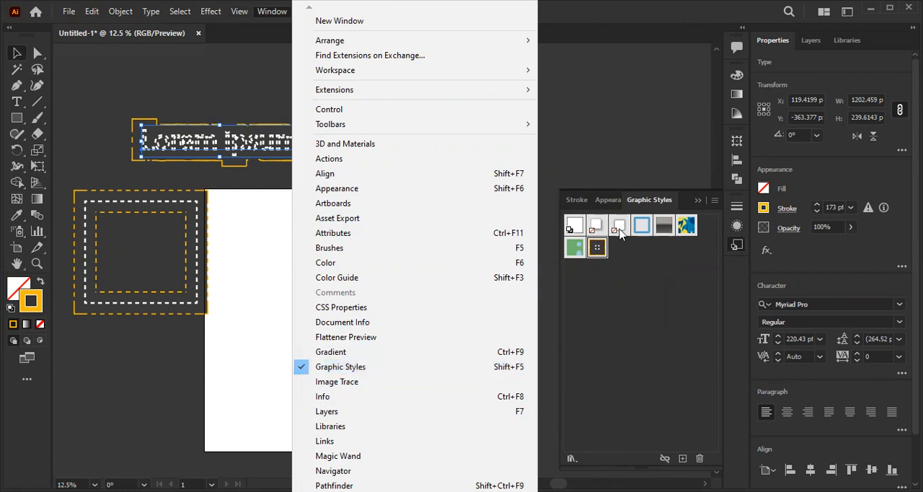
click(619, 121)
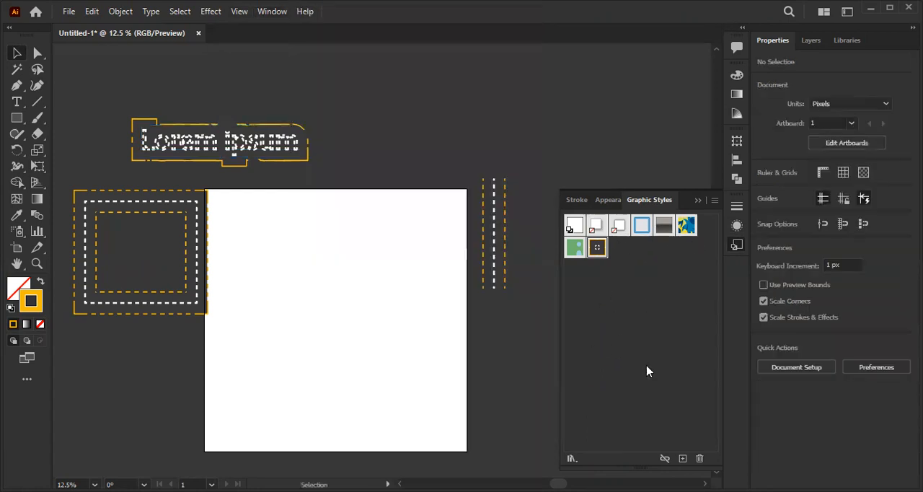
- Save the straight road's appearance as another graphic style and move the road onto the artboard
click(496, 208)
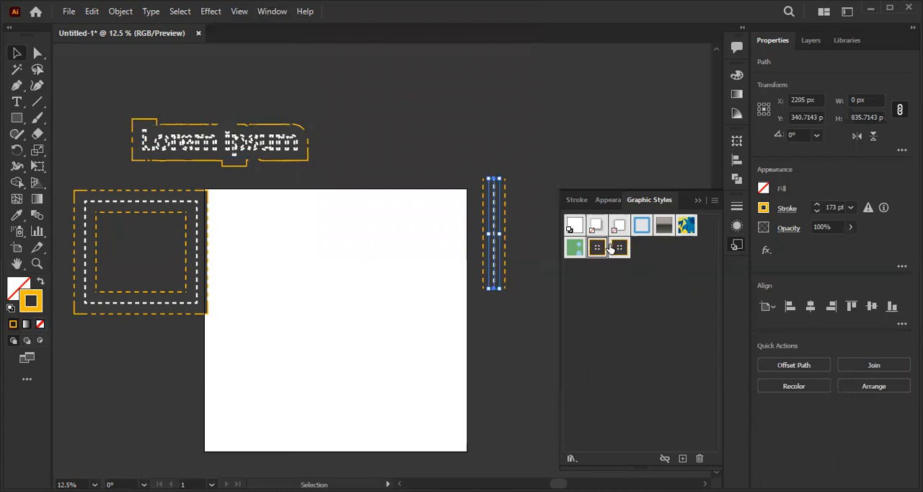
click(525, 284)
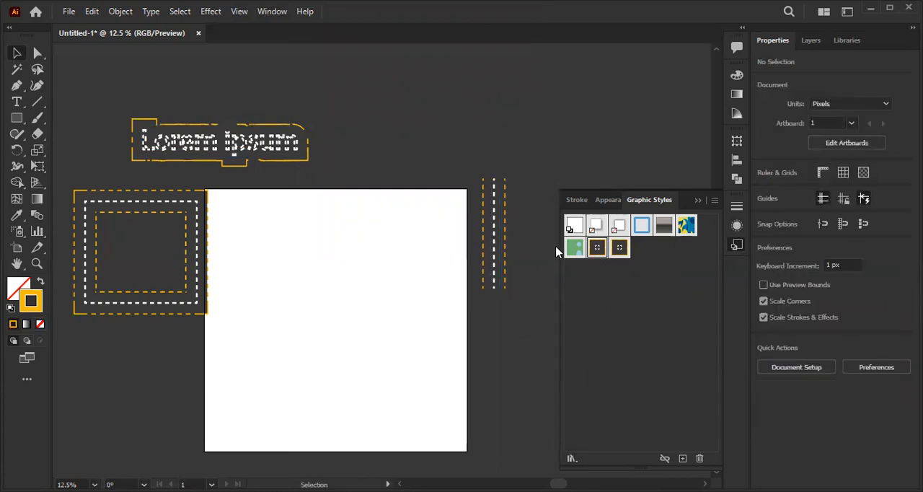
drag(496, 235, 389, 273)
scroll(364, 291, up, 4)
scroll(383, 289, down, 1)
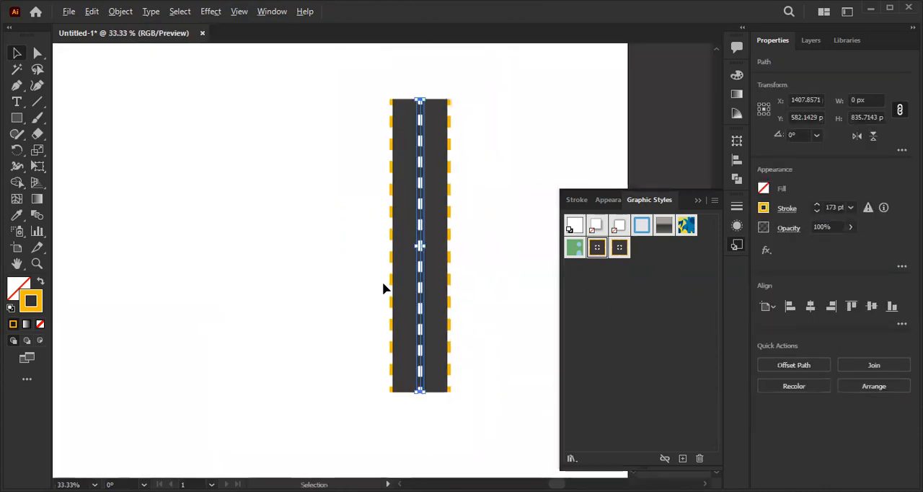
scroll(386, 248, up, 1)
scroll(452, 235, down, 1)
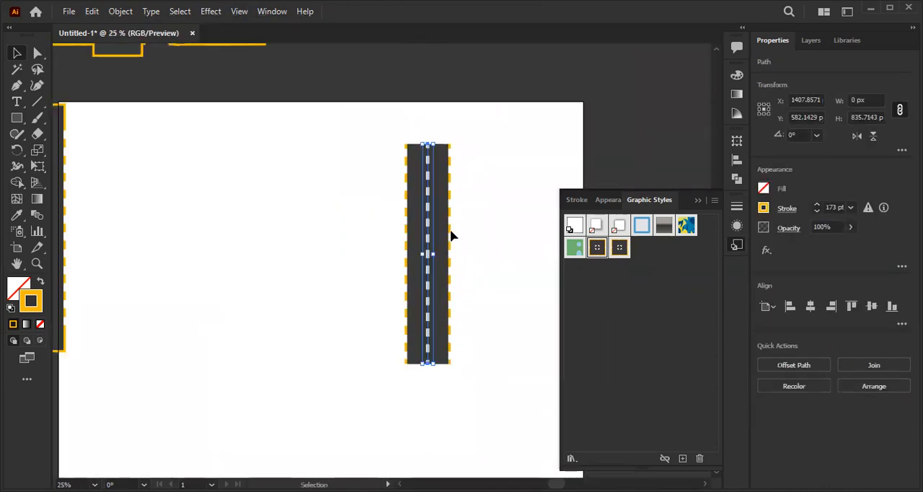
drag(447, 237, 404, 252)
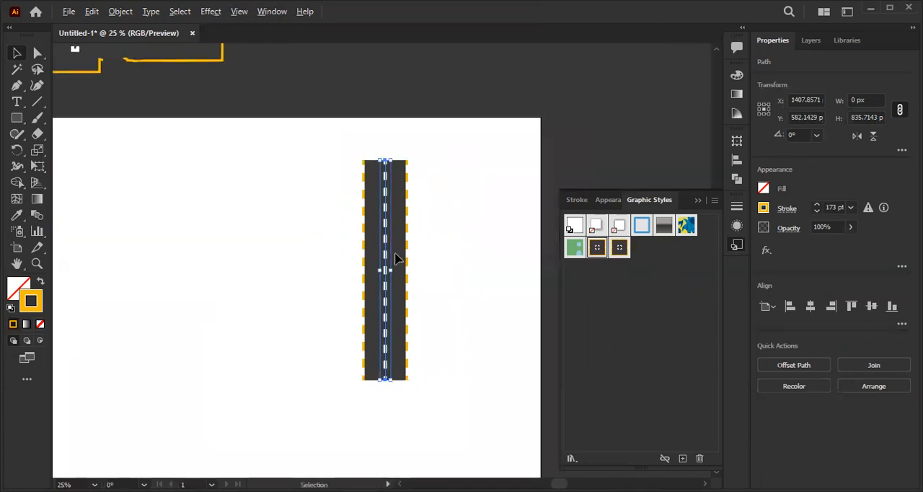
- Replace the straight road's appearance with the blue outline graphic style and deselect the line
click(638, 236)
key(ctrl+1)
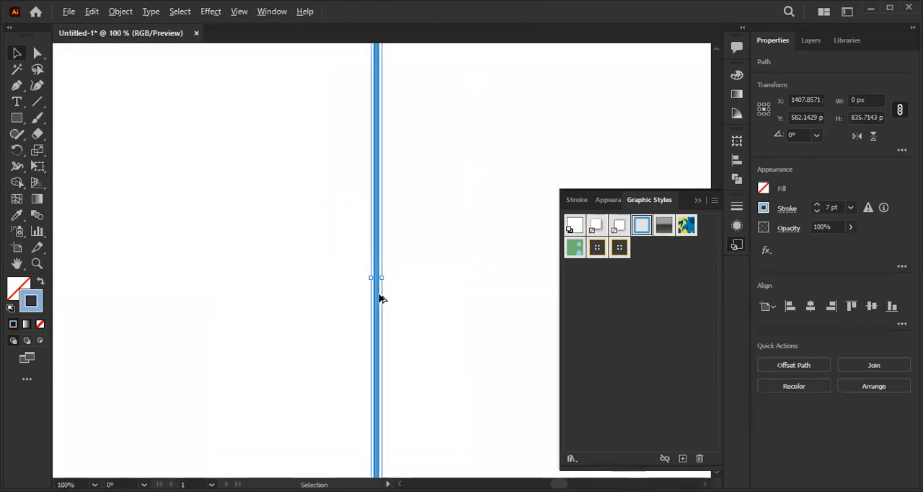
alt+scroll(371, 277, up, 3)
click(415, 228)
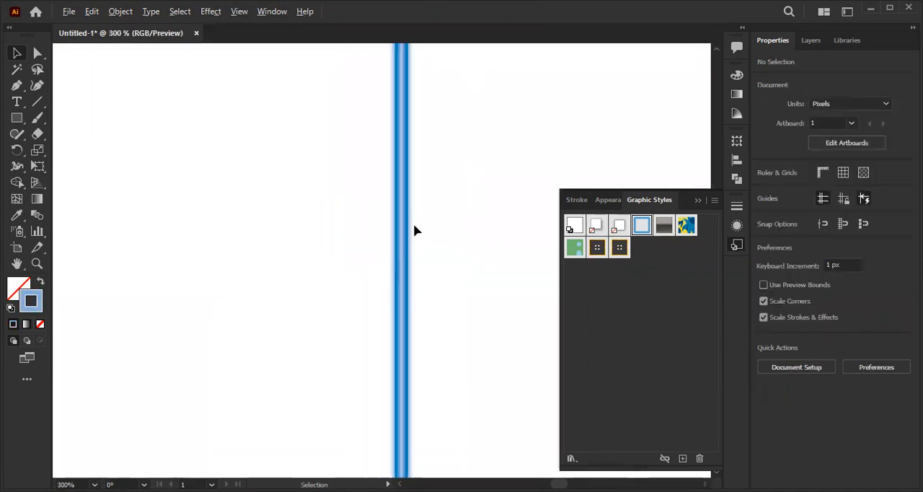
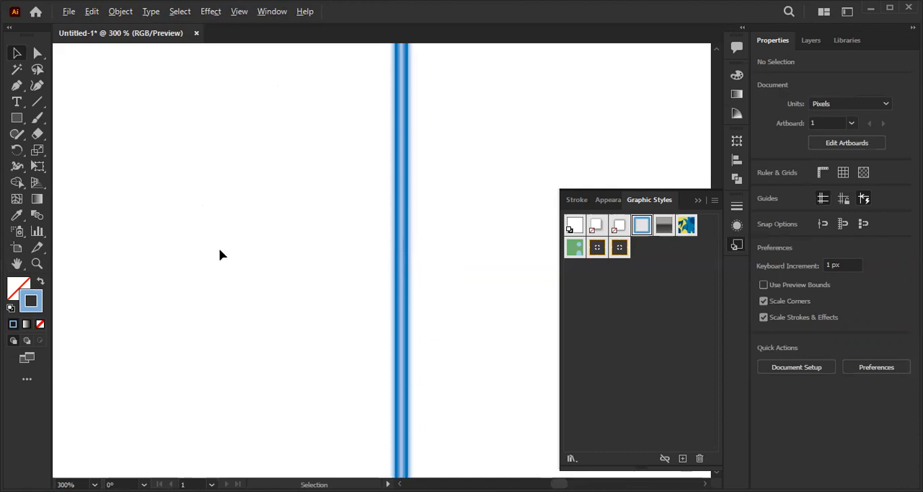
- Draw a wavy open path about 1261 px wide with the Pen tool, crossing the blue straight line, and deselect it
scroll(229, 243, down, 5)
drag(234, 237, 374, 213)
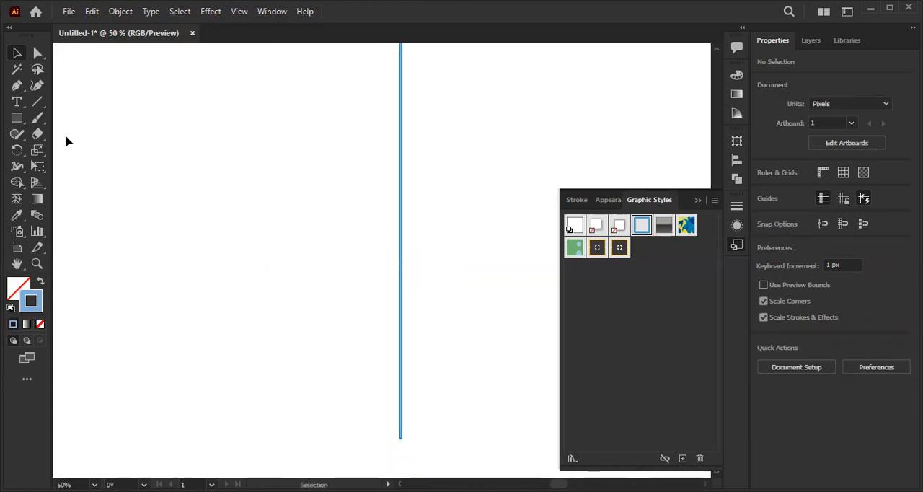
click(17, 86)
scroll(185, 175, down, 1)
drag(182, 232, 256, 203)
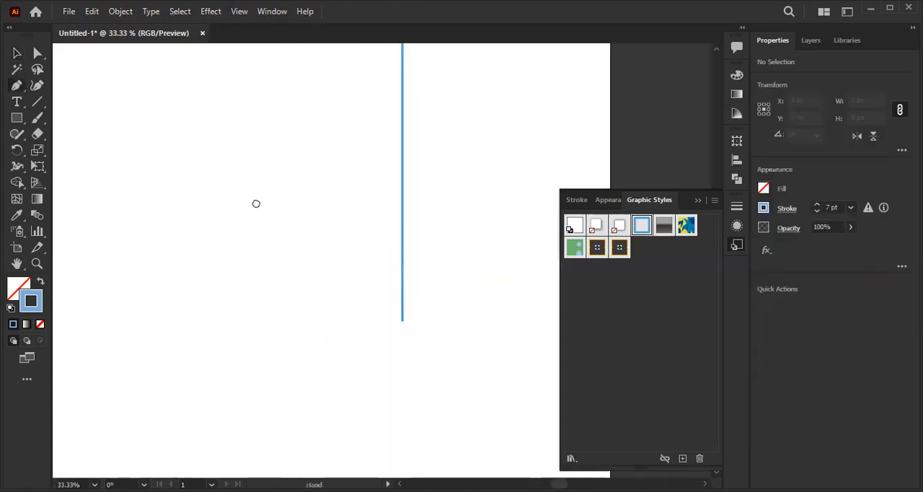
click(113, 252)
drag(263, 243, 362, 271)
drag(393, 211, 360, 260)
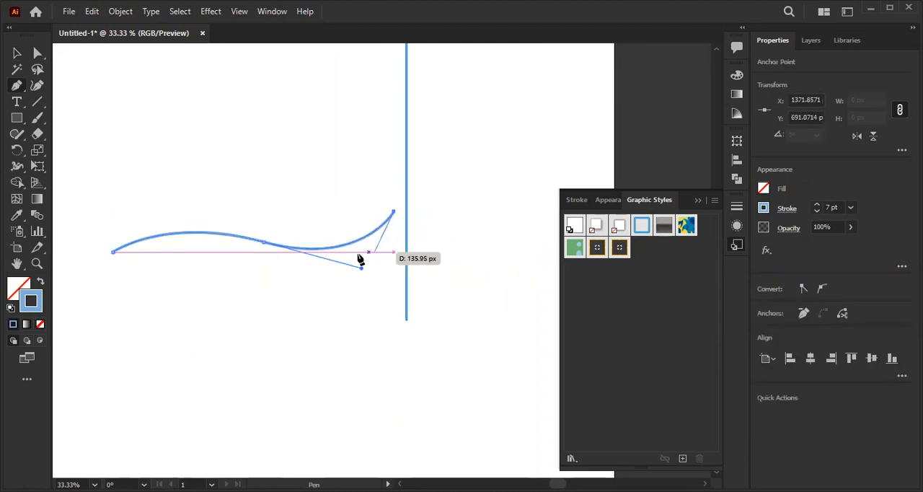
drag(396, 292, 269, 298)
drag(429, 244, 524, 313)
key(v)
click(241, 291)
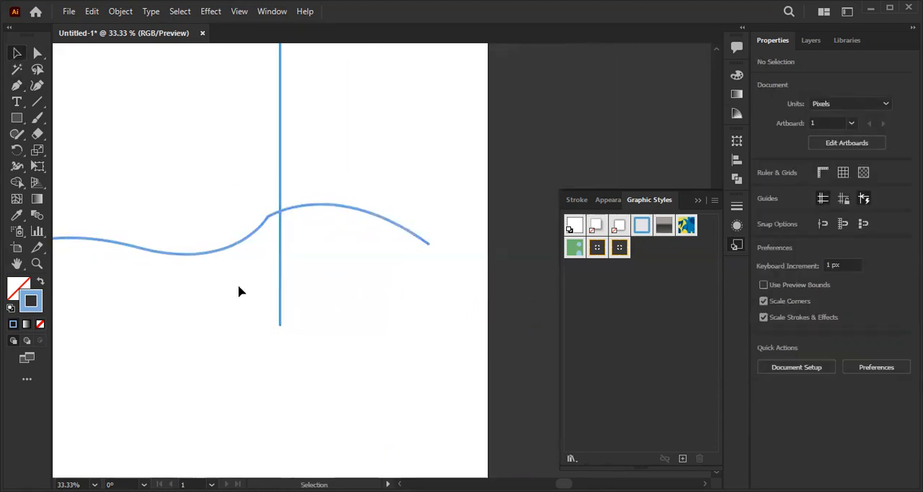
- Smooth the corner of the wavy path near the straight line by redrawing that part with the Paintbrush tool, and deselect it
click(232, 246)
scroll(221, 218, up, 1)
drag(312, 257, 473, 305)
click(38, 119)
mouse_move(448, 255)
mouse_down()
mouse_move(463, 255)
mouse_move(399, 303)
mouse_up()
click(18, 53)
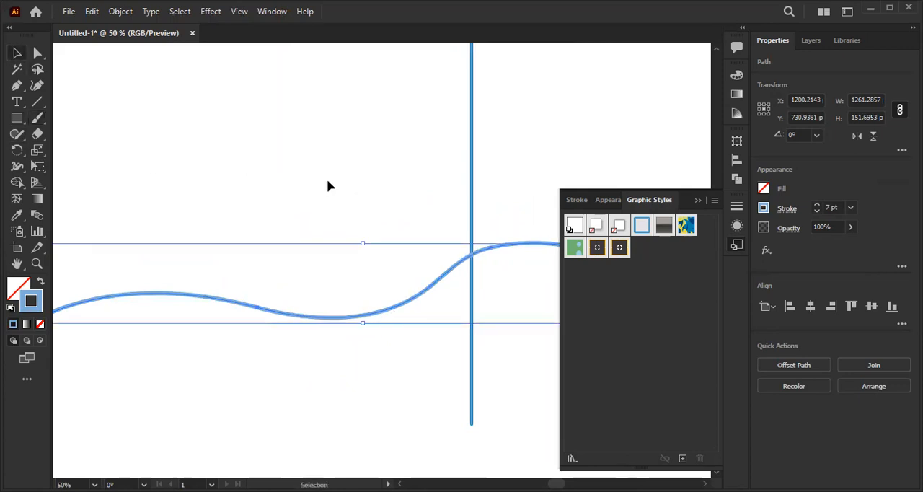
click(329, 185)
- Try a much heavier stroke weight on the wavy path and undo the change
click(431, 286)
shift+click(817, 205)
shift+click(817, 204)
shift+click(817, 204)
shift+click(818, 204)
click(481, 159)
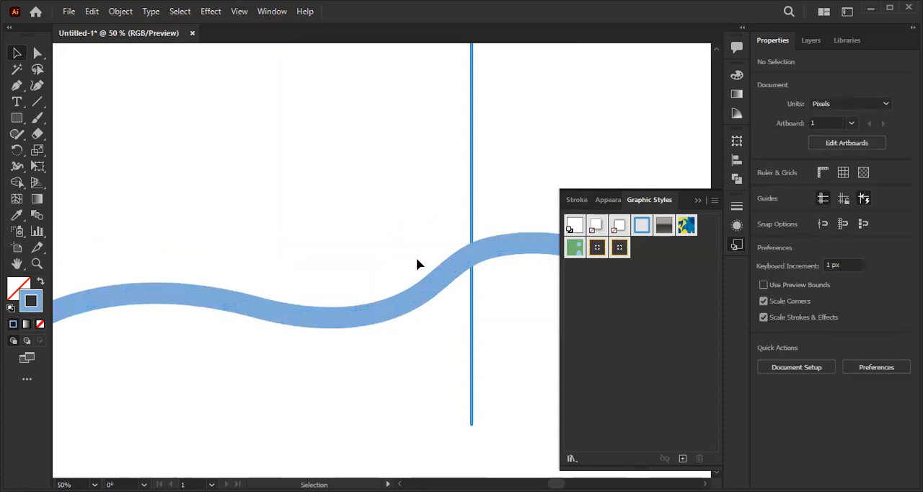
key(ctrl+z)
key(ctrl+z)
key(ctrl+z)
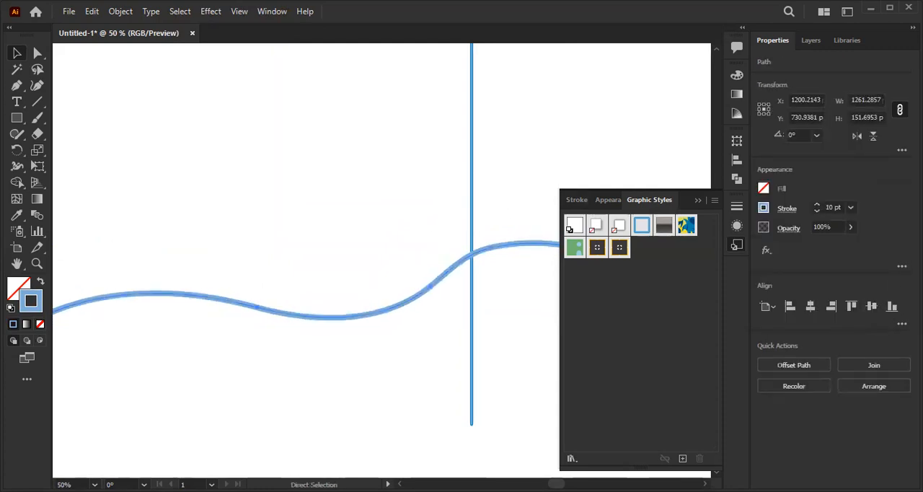
click(903, 266)
key(ctrl+z)
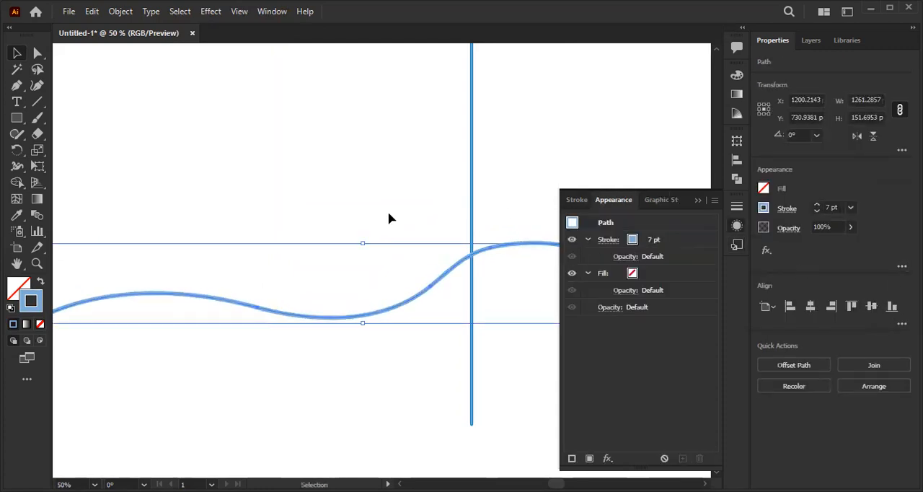
- Apply the Blue Neon graphic style to the wavy path
click(736, 245)
click(642, 225)
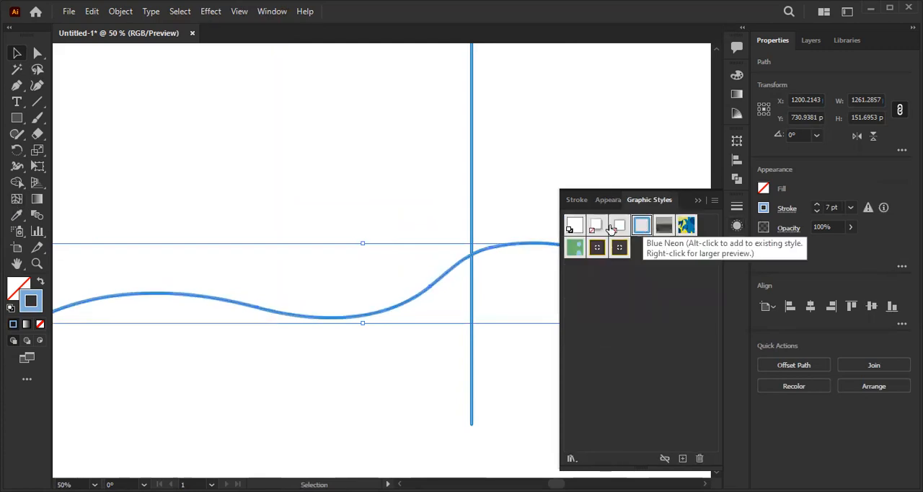
- Examine the stacked strokes of the neon-styled wavy path up close and in its appearance attributes, and return to the graphic styles
scroll(406, 304, up, 3)
scroll(408, 311, up, 2)
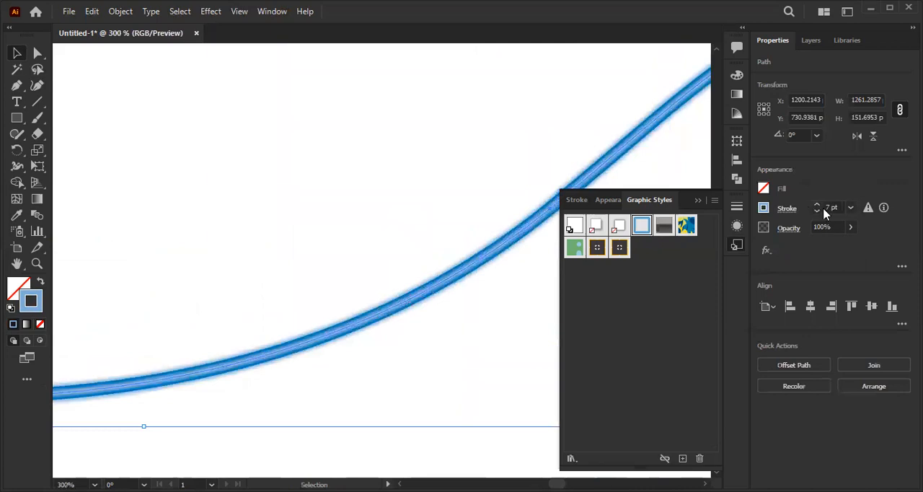
click(902, 267)
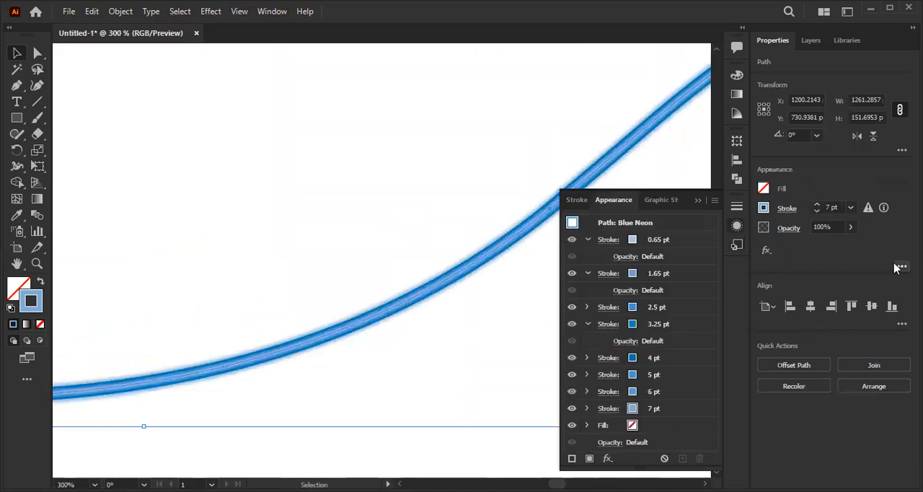
click(698, 201)
scroll(437, 290, down, 1)
scroll(426, 315, up, 3)
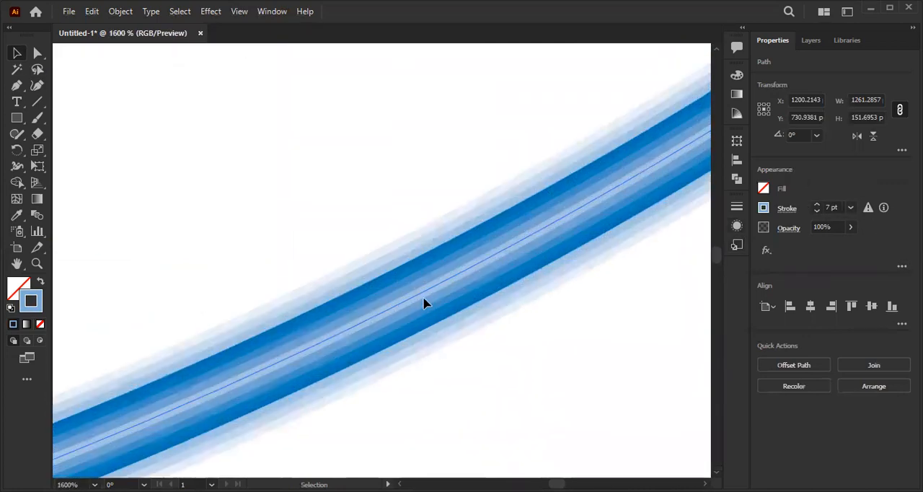
scroll(425, 303, down, 3)
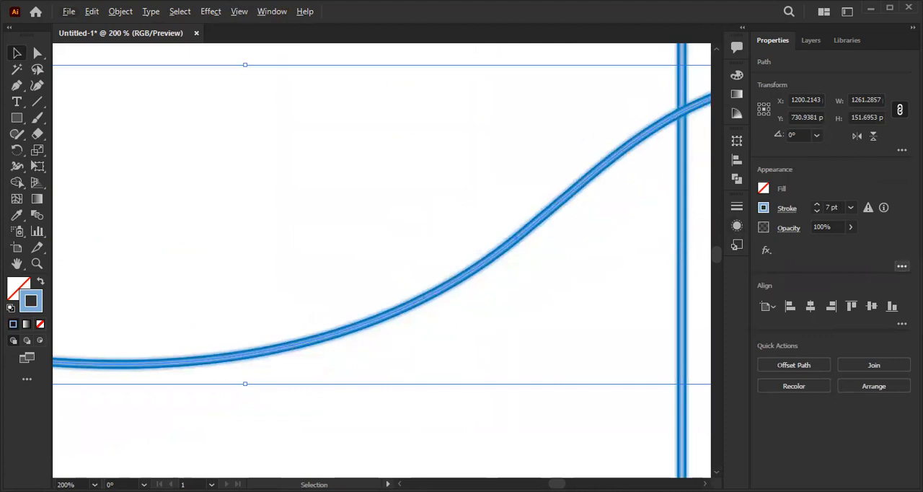
click(901, 267)
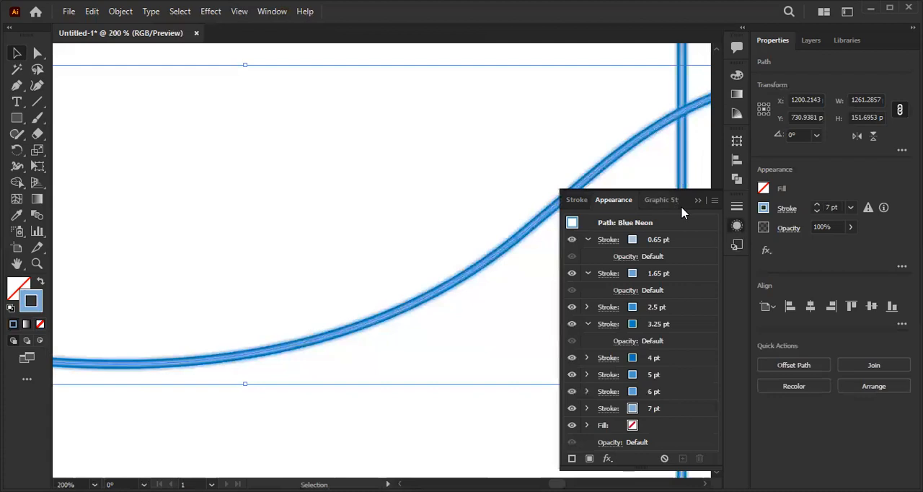
click(736, 246)
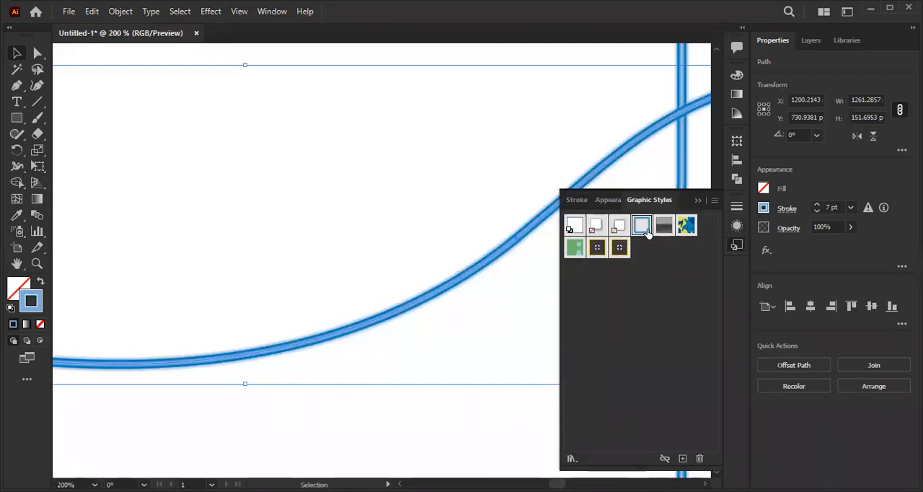
- Open the 3D Effects graphic style library, enlarge it to show all its styles, and deselect the wavy path
click(570, 460)
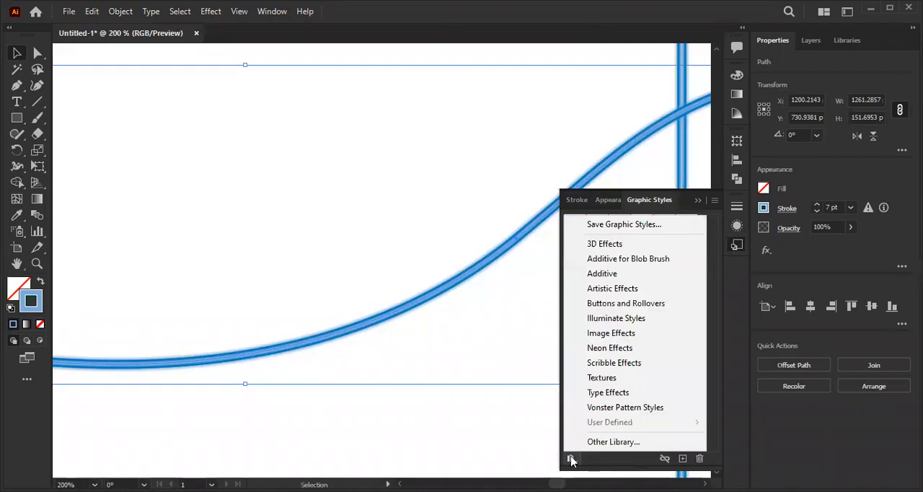
click(606, 244)
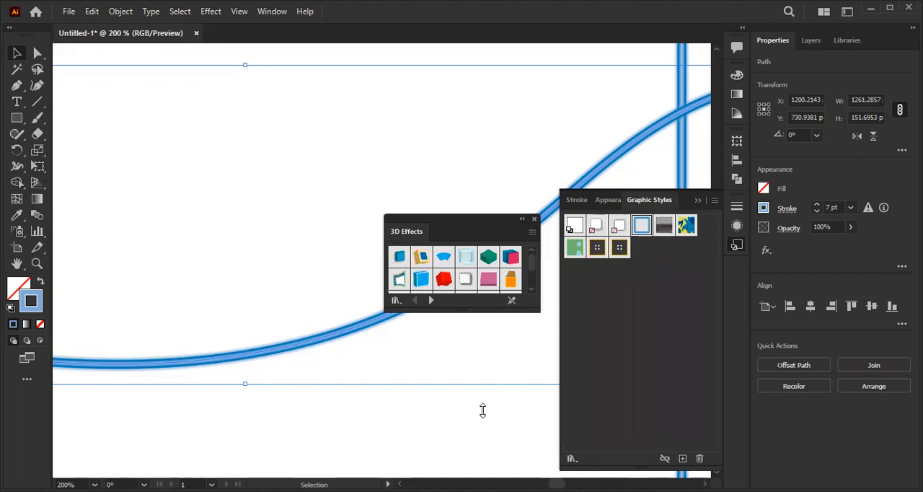
drag(483, 312, 483, 411)
click(342, 185)
- Move the road-styled "Lorem ipsum" text back onto the upper part of the artboard
scroll(342, 186, down, 2)
scroll(301, 207, down, 2)
drag(230, 193, 282, 267)
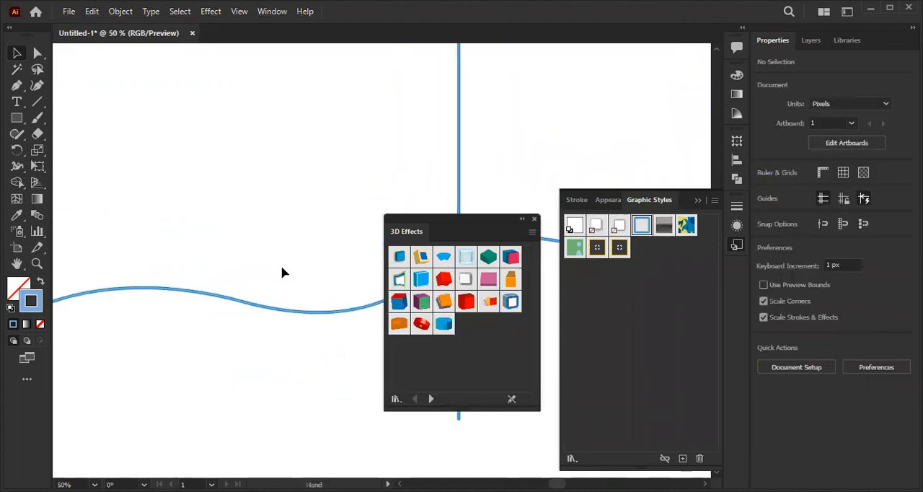
scroll(261, 223, down, 3)
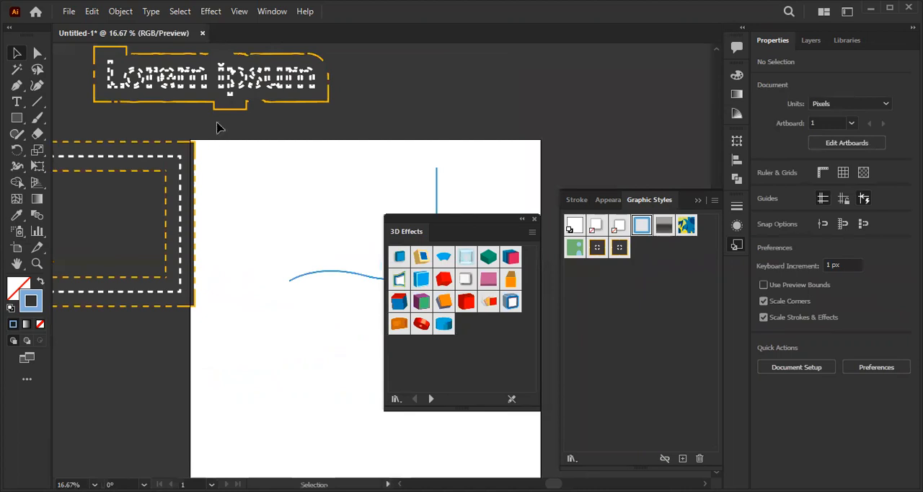
click(258, 89)
drag(258, 89, 373, 186)
scroll(332, 238, up, 1)
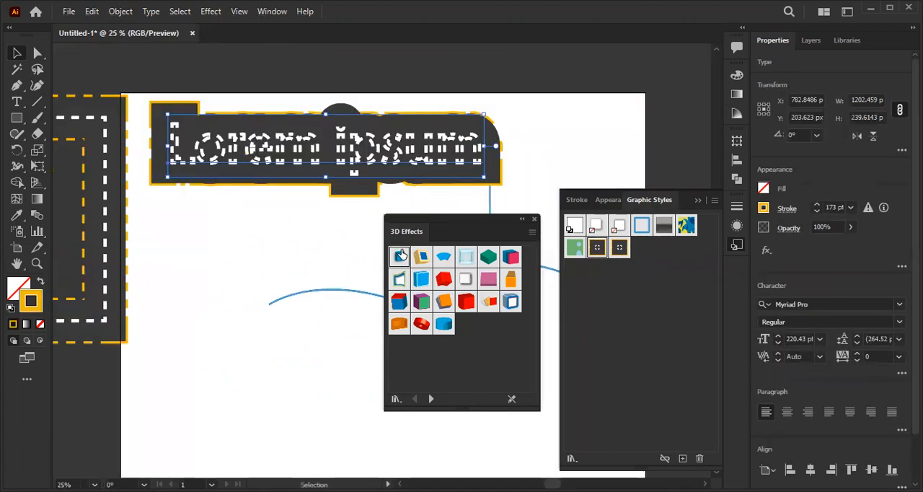
- Apply the first 3D Effects style, the blue tilted block, to the "Lorem ipsum" text
click(401, 255)
scroll(301, 180, up, 1)
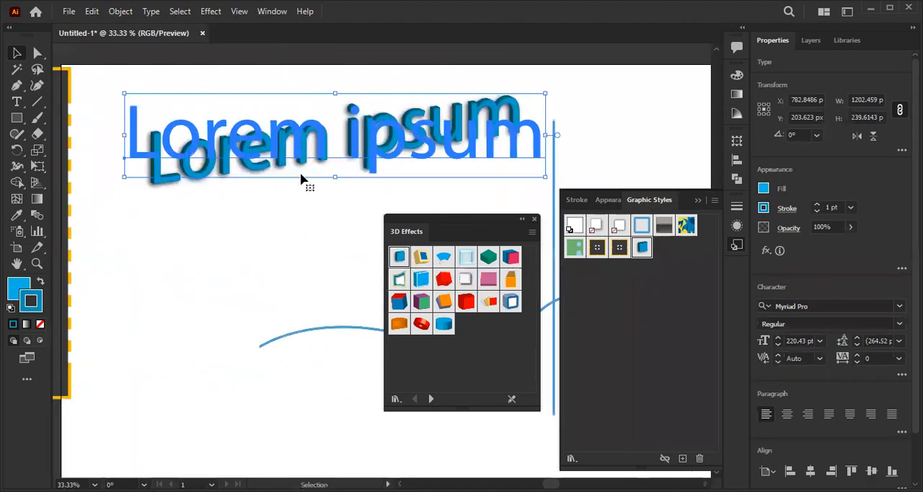
scroll(301, 180, up, 1)
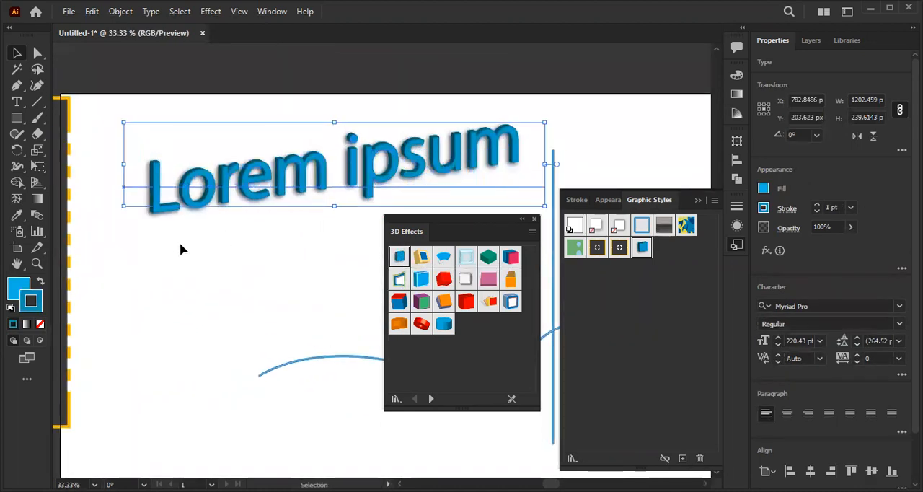
- Apply the blue and yellow extruded 3D style to the "Lorem ipsum" text and rotate the text to about 354.34°
click(425, 257)
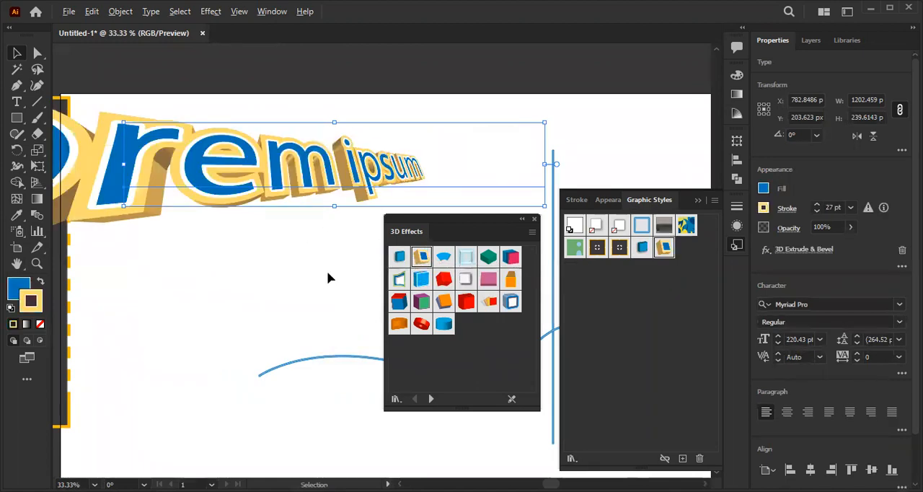
scroll(327, 270, down, 2)
drag(260, 209, 266, 213)
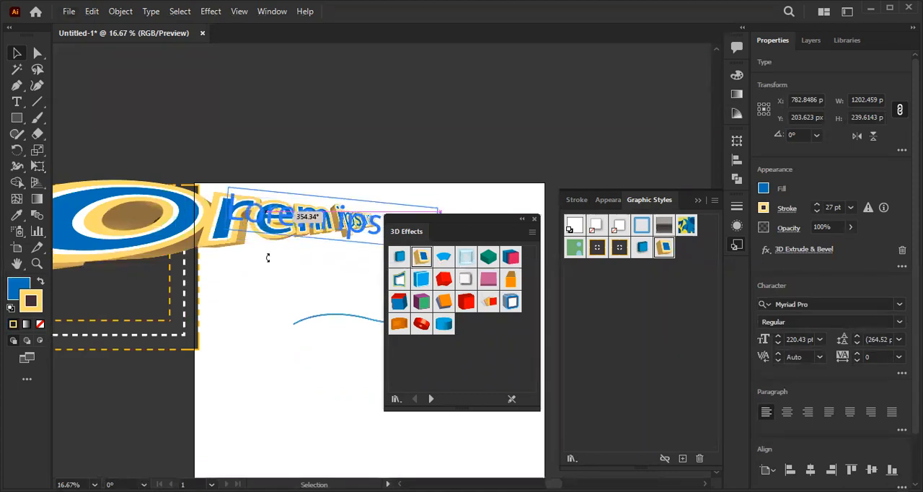
drag(265, 272, 266, 273)
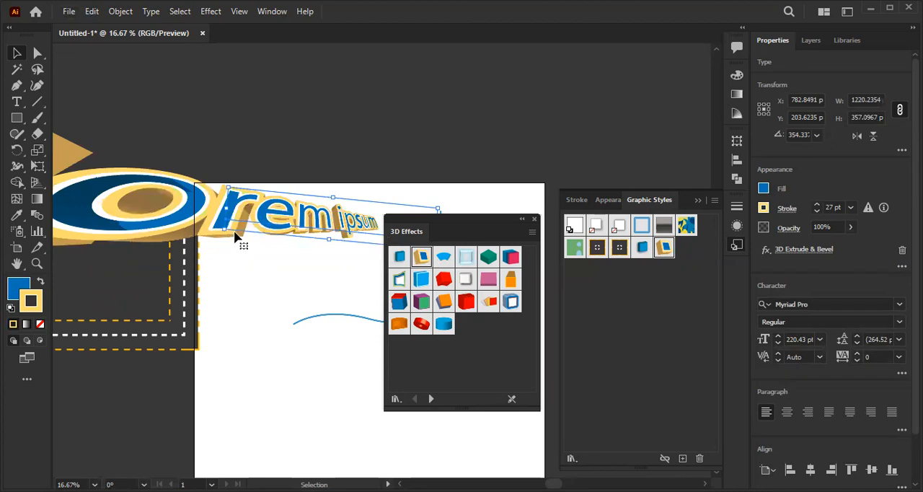
- Try 3D Effect 3, the pale blue glass, the pink and blue cube and the green extruded styles on the text in turn
click(445, 256)
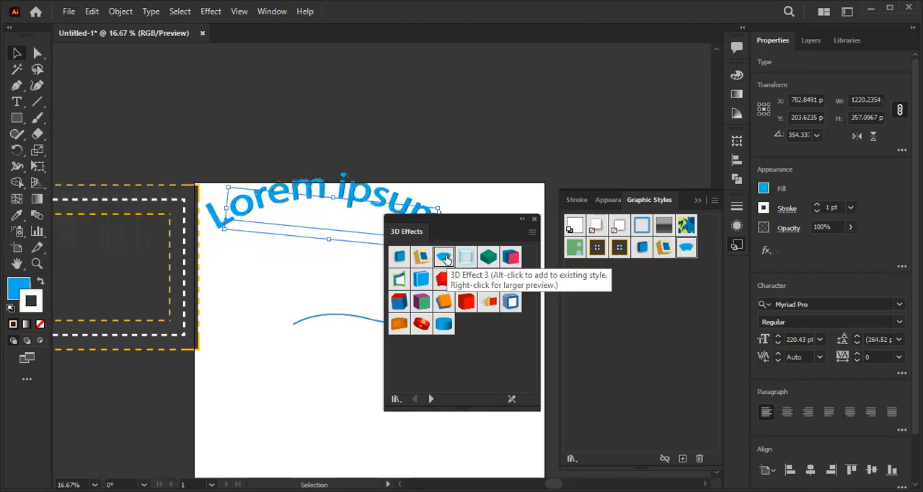
scroll(324, 267, up, 1)
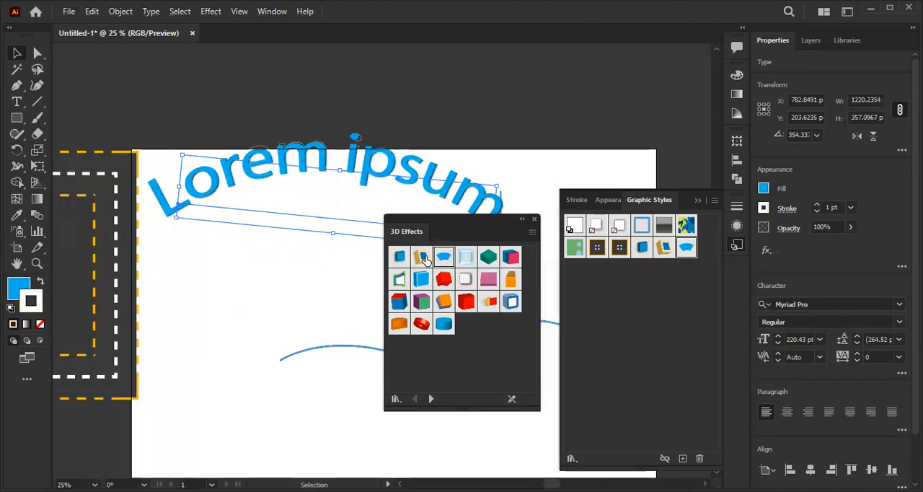
click(462, 256)
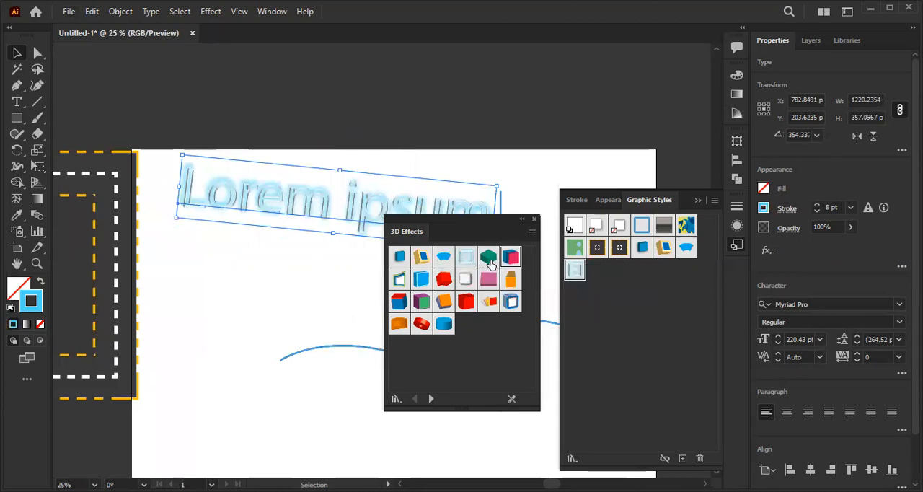
click(488, 258)
click(490, 261)
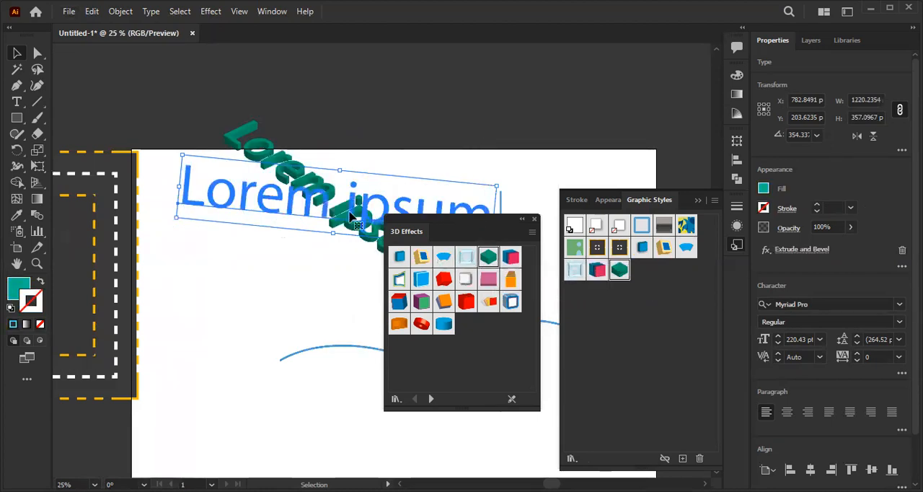
- Apply the green-outlined 3D style and the red ring-shaped 3D style to the "Lorem ipsum" text in turn
click(399, 280)
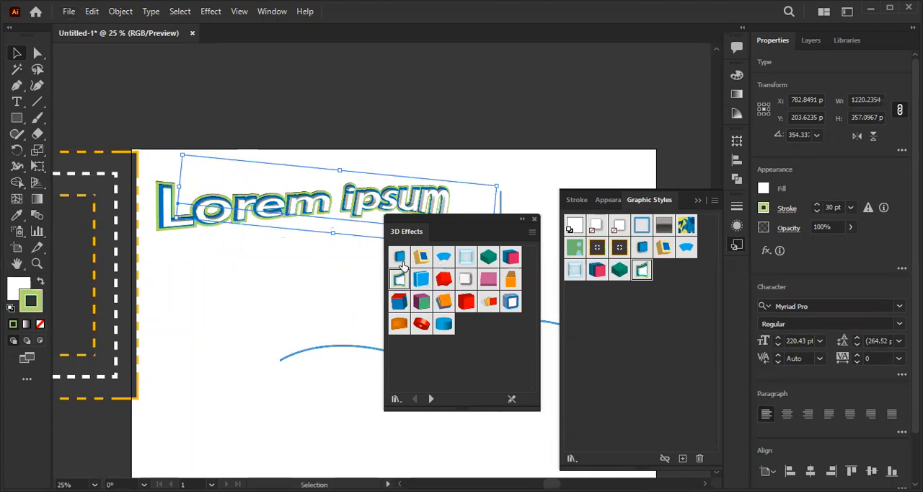
click(422, 325)
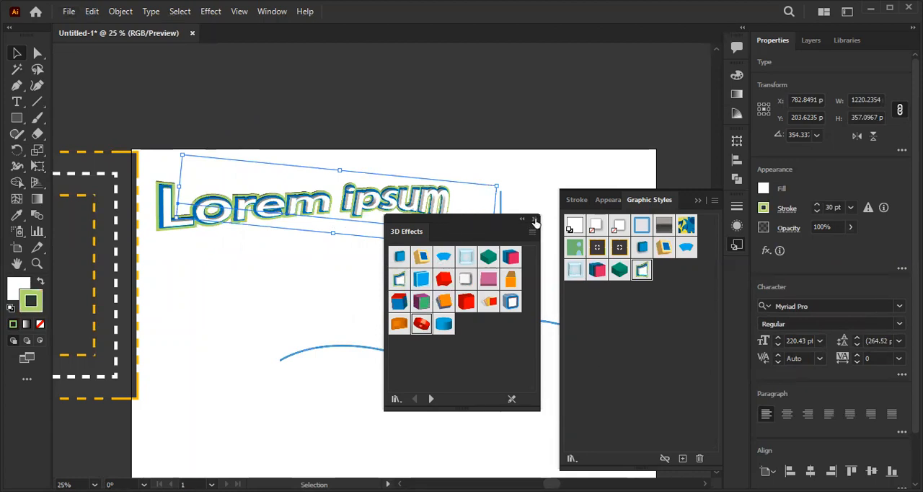
click(469, 302)
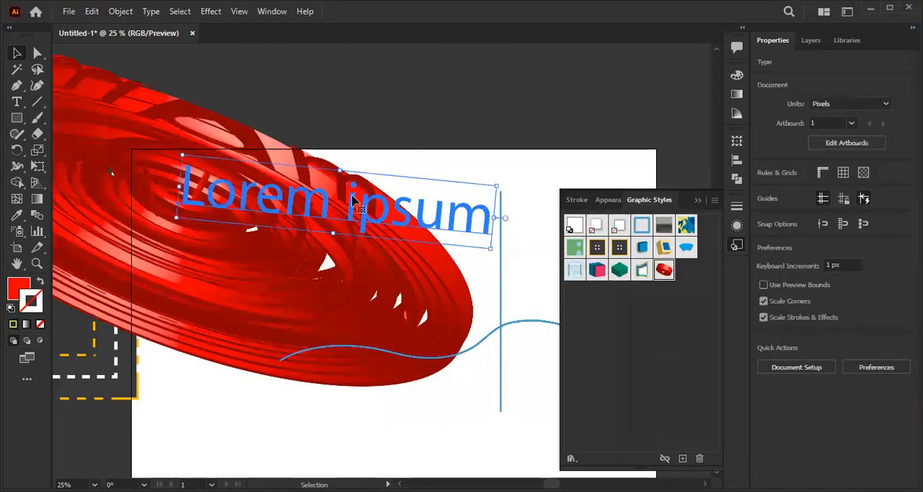
- Delete the "Lorem ipsum" text
scroll(364, 189, down, 1)
key(Delete)
- Draw a rectangle about 504 by 401 px above the wavy path and apply the green extruded graphic style to it
drag(205, 214, 257, 228)
click(20, 118)
mouse_move(341, 203)
mouse_down()
mouse_move(440, 295)
mouse_move(474, 308)
mouse_up()
click(18, 53)
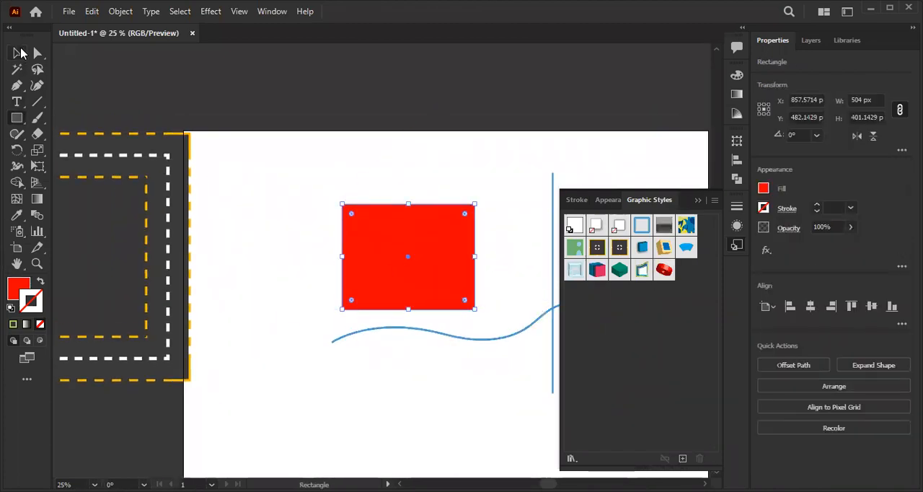
click(619, 270)
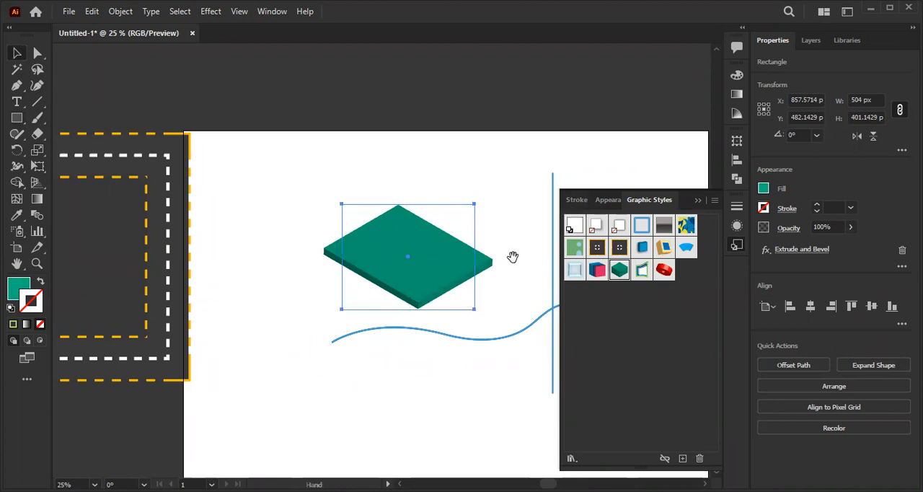
drag(511, 258, 507, 258)
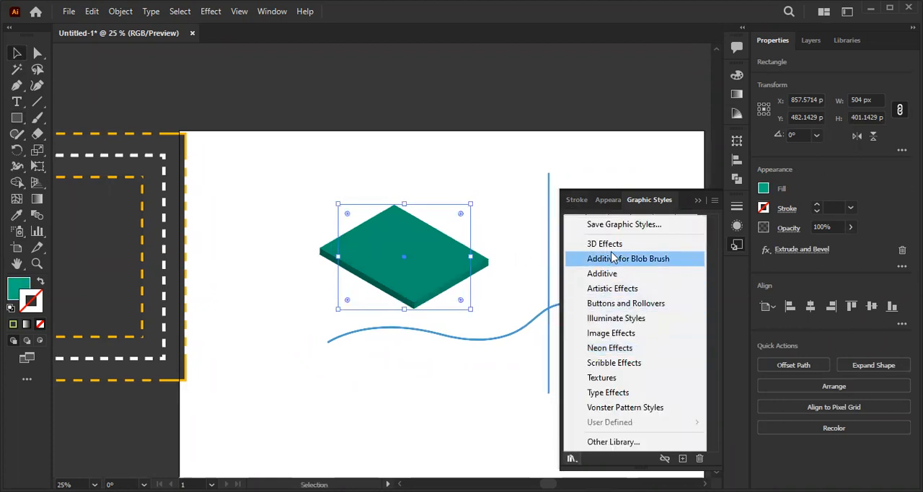
- Load the Additive for Blob Brush style library and try three of its styles on the green extruded rectangle
click(612, 258)
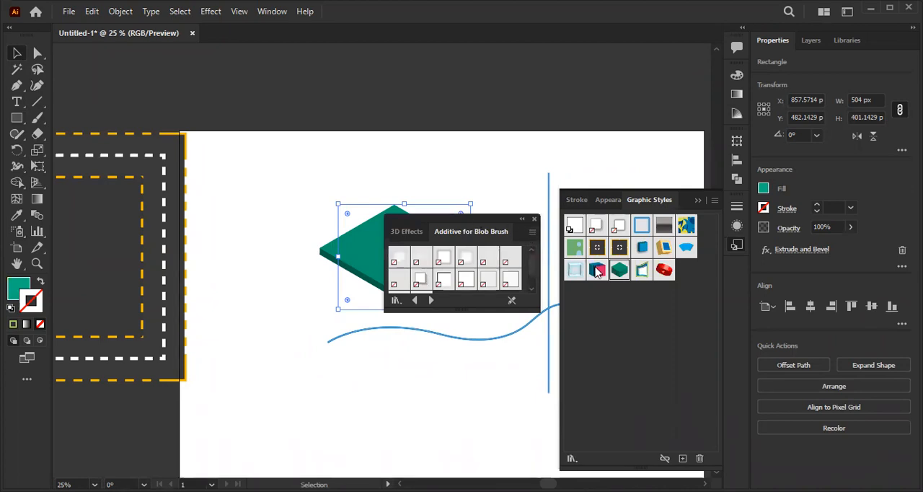
drag(407, 219, 408, 336)
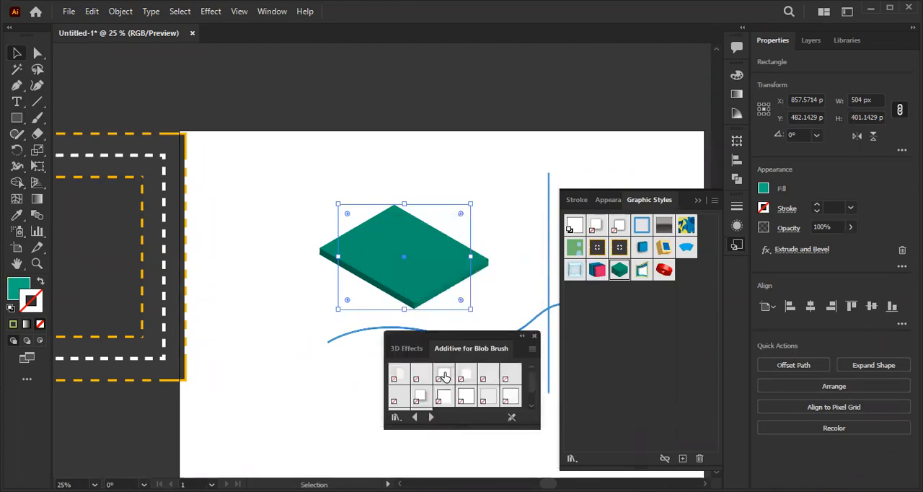
click(444, 396)
click(444, 374)
click(465, 373)
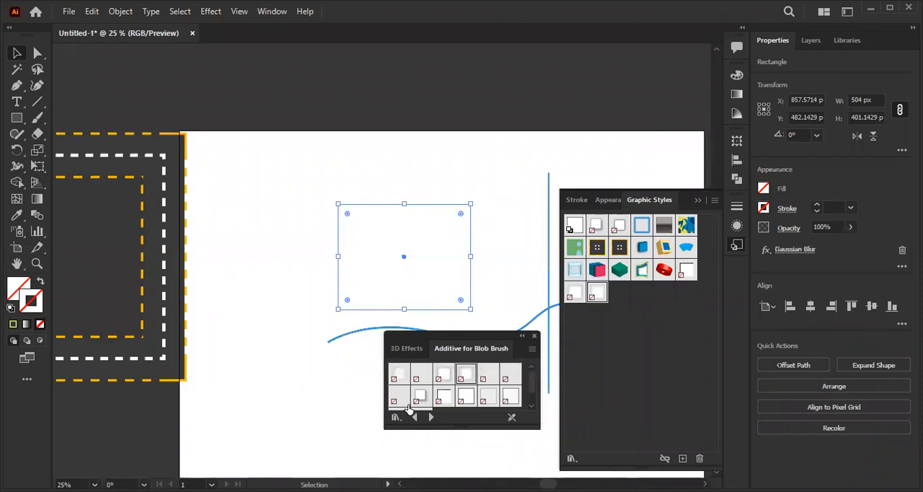
- Browse the Additive graphic style library, then load the Scribble Effects library instead
click(398, 419)
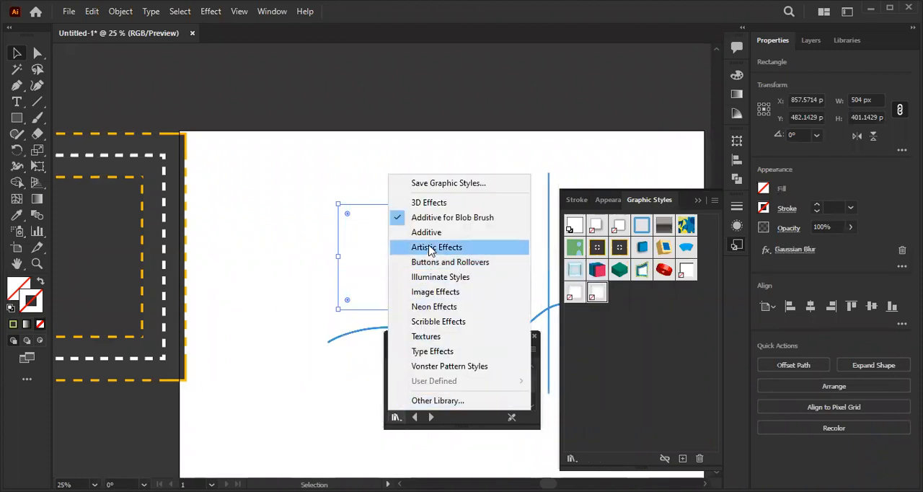
click(432, 232)
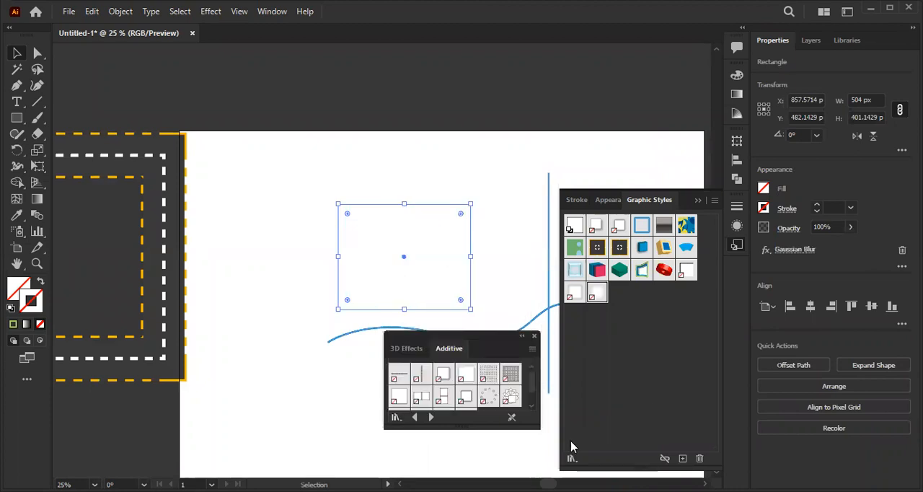
click(400, 418)
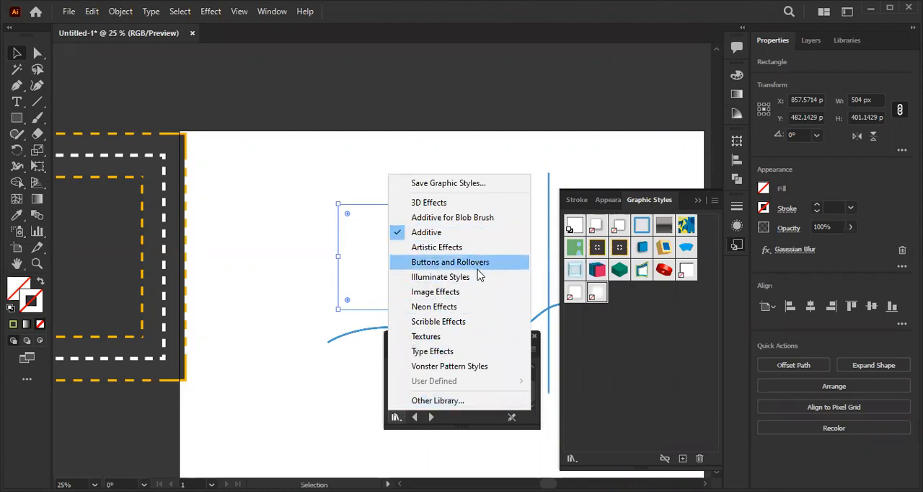
click(472, 323)
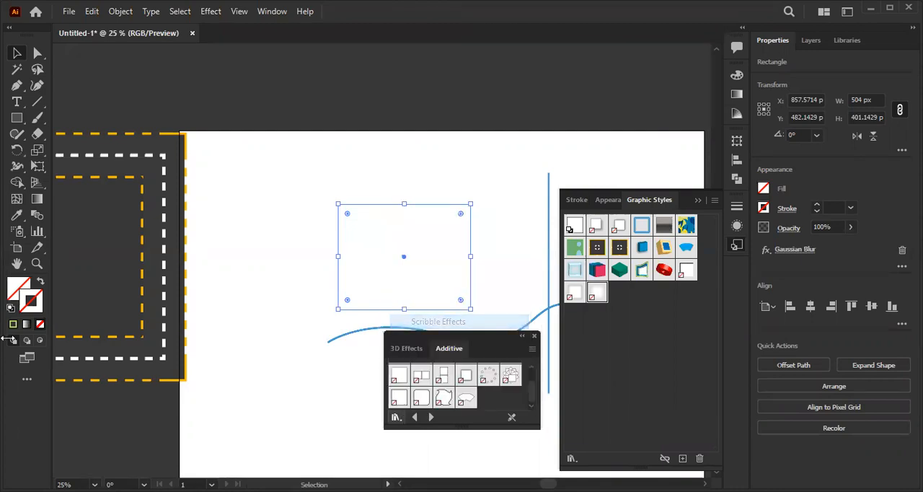
- Reset the rectangle to a plain black fill with no stroke
click(11, 309)
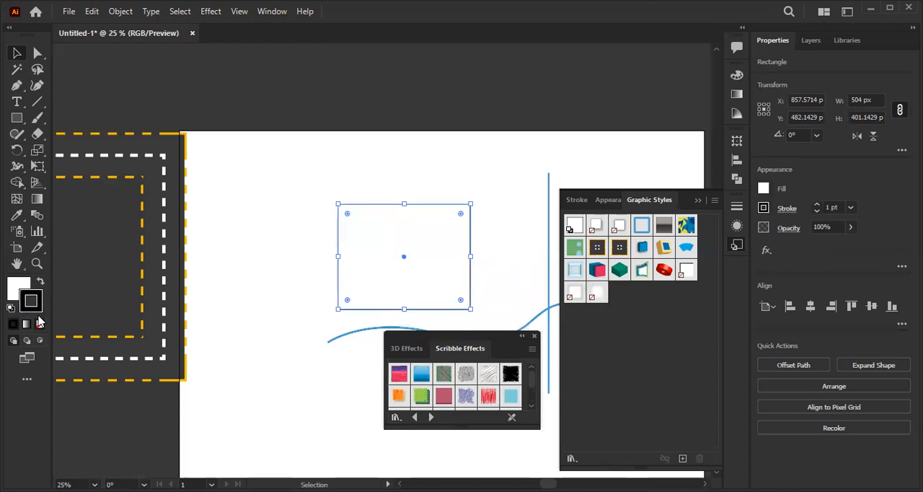
click(40, 281)
click(40, 323)
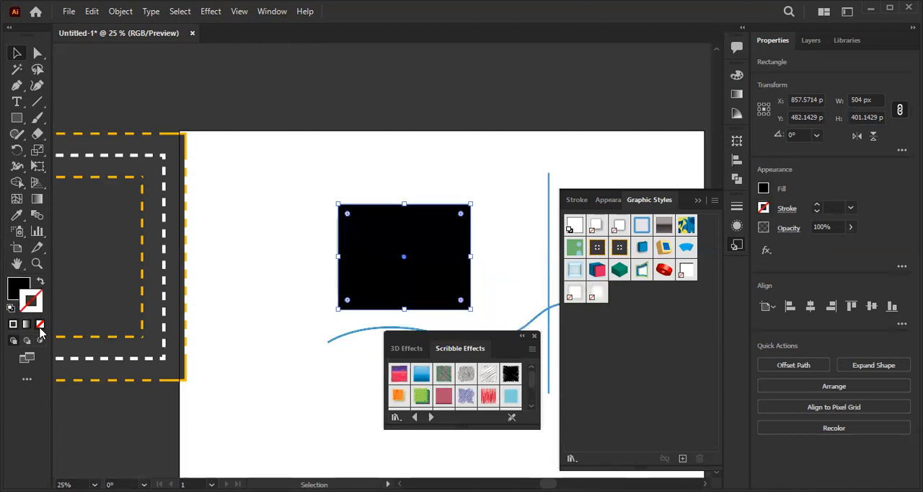
- Try the purple-and-pink, blue and green scribble styles on the rectangle in turn, and finish with the grey diagonal Scribble 5
click(400, 375)
scroll(408, 296, up, 4)
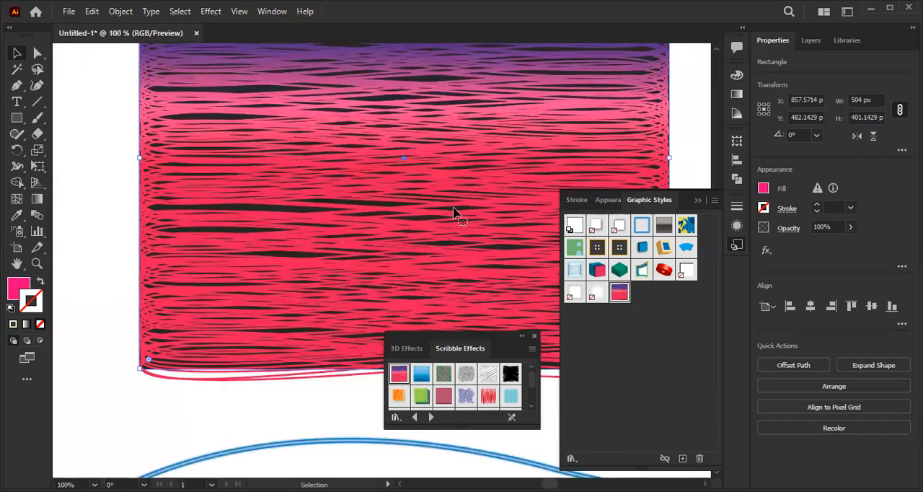
scroll(346, 209, down, 1)
scroll(259, 306, down, 1)
scroll(279, 308, up, 1)
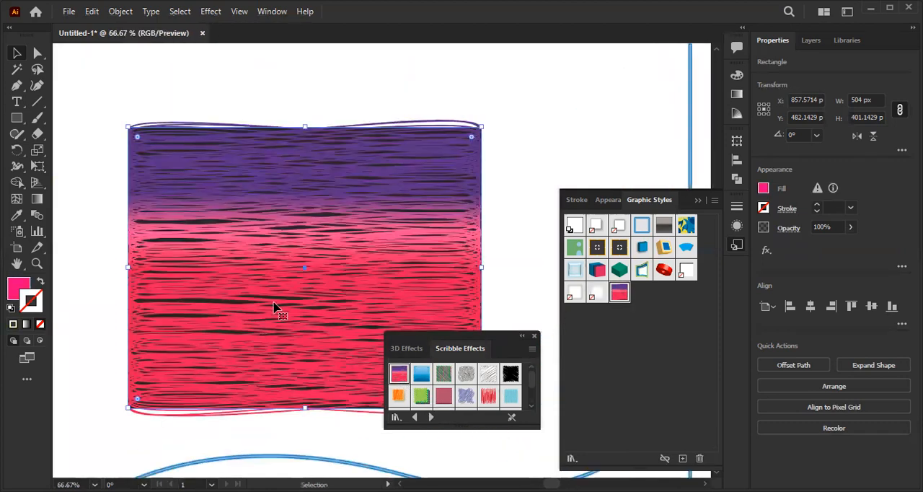
click(421, 373)
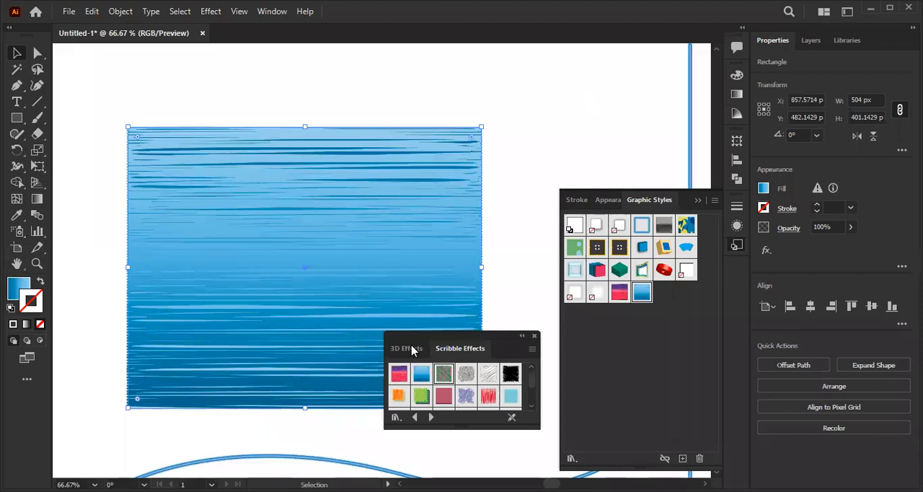
click(442, 374)
click(490, 376)
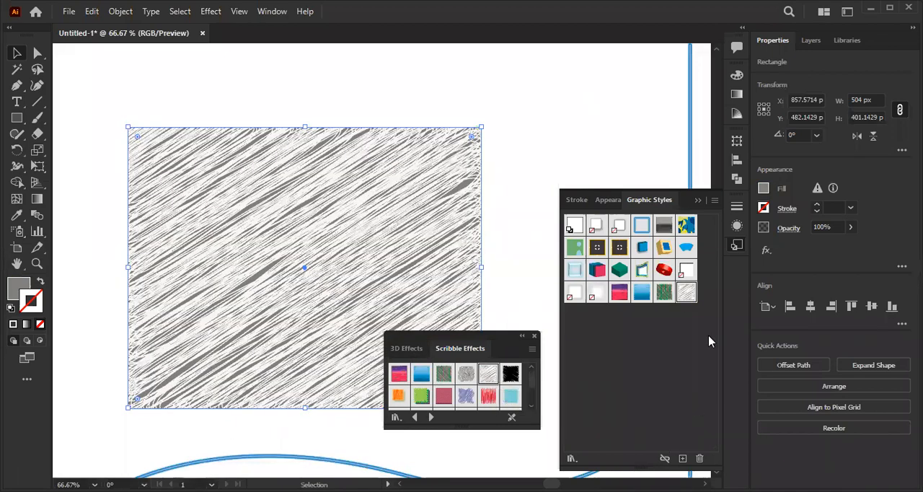
- Examine the stroke, the two fills and the Scribble effect that make up the rectangle's appearance, and close the style library
click(614, 202)
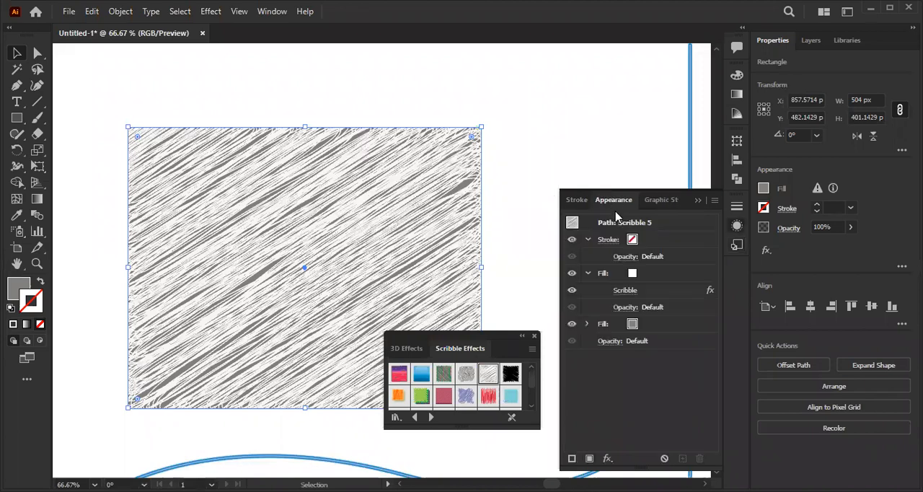
click(587, 324)
click(587, 324)
click(534, 337)
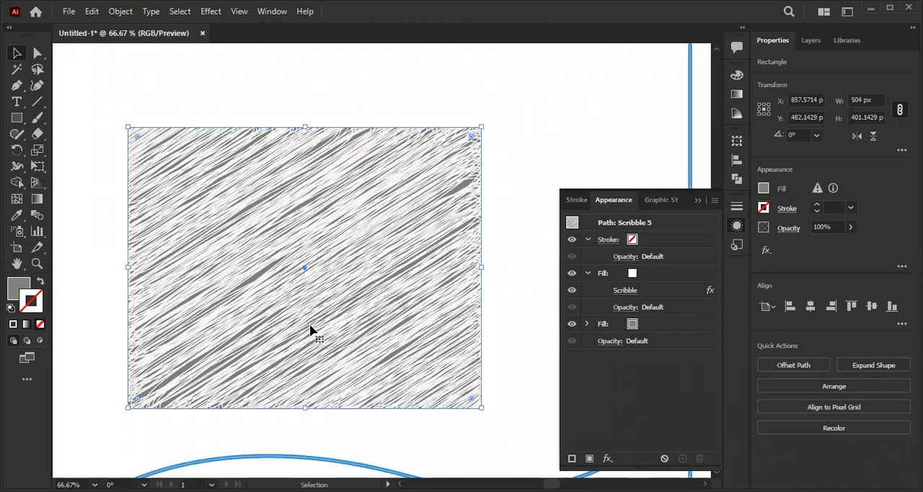
key(space)
drag(523, 332, 512, 316)
click(587, 324)
- Delete the blue neon wavy path and vertical line, keeping the scribbled rectangle
scroll(443, 302, down, 3)
key(space)
drag(365, 274, 100, 267)
drag(256, 252, 315, 336)
key(Delete)
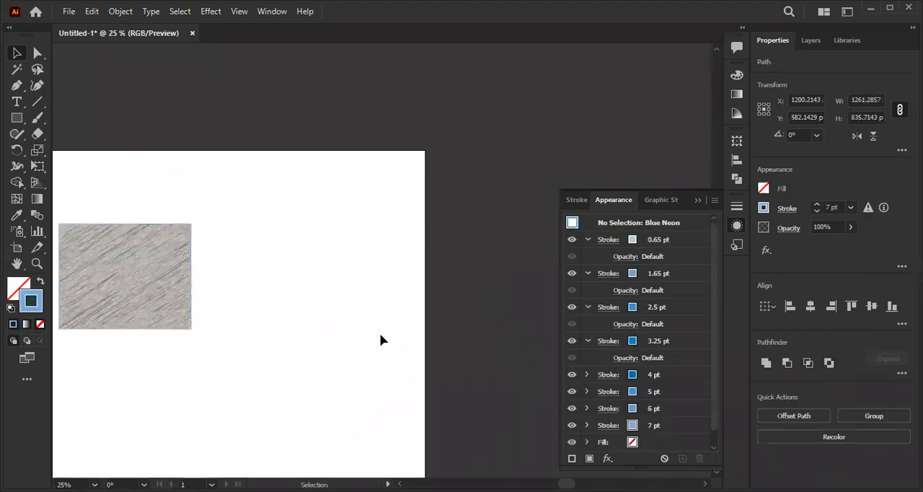
- Draw a rectangle about 604 by 388 px beside the scribbled one, with a black fill and a white stroke
click(16, 118)
drag(242, 224, 403, 325)
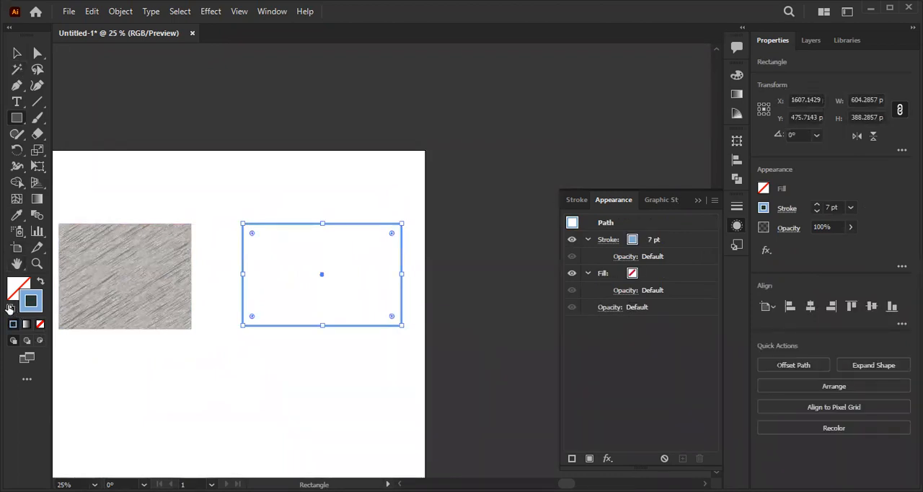
click(11, 308)
click(39, 281)
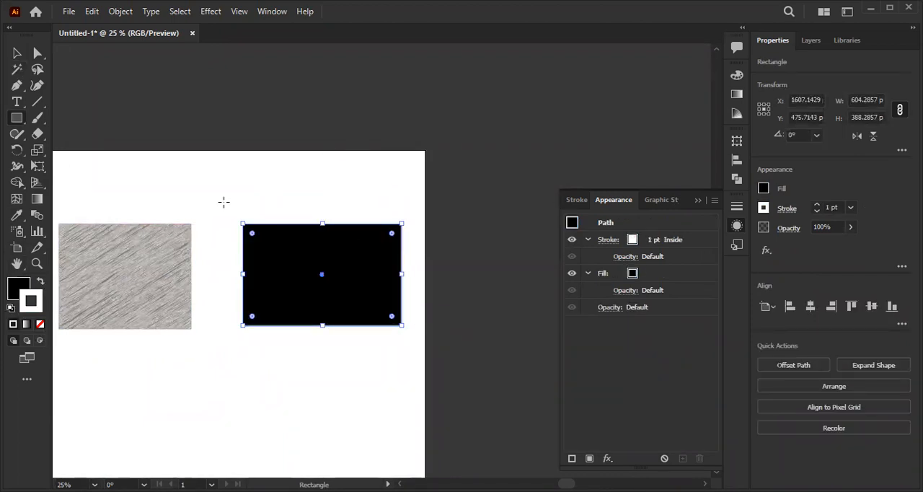
- Select the scribbled rectangle and copy the hex code of its grey fill
click(17, 54)
click(17, 215)
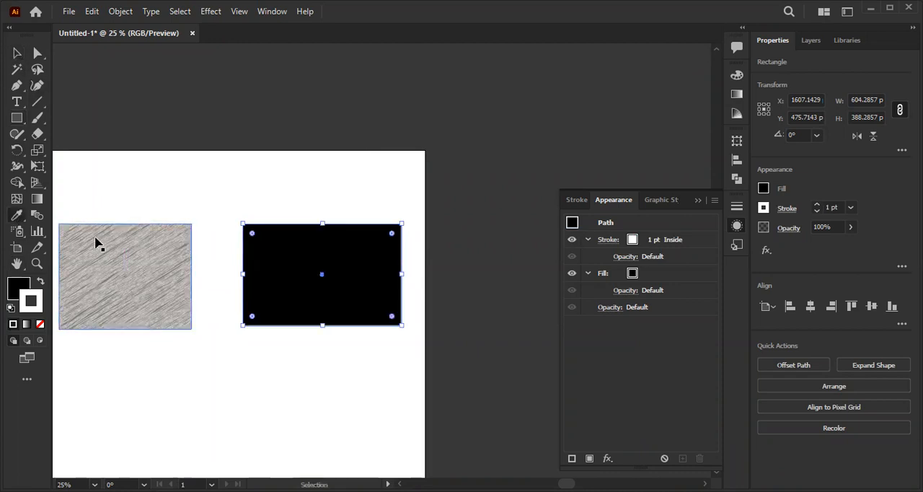
ctrl+click(123, 240)
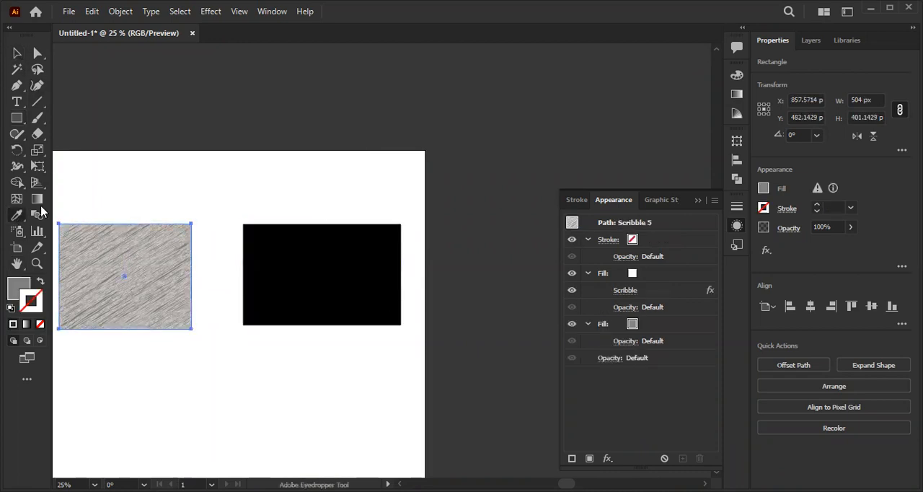
ctrl+shift+click(301, 283)
ctrl+click(126, 275)
double_click(26, 285)
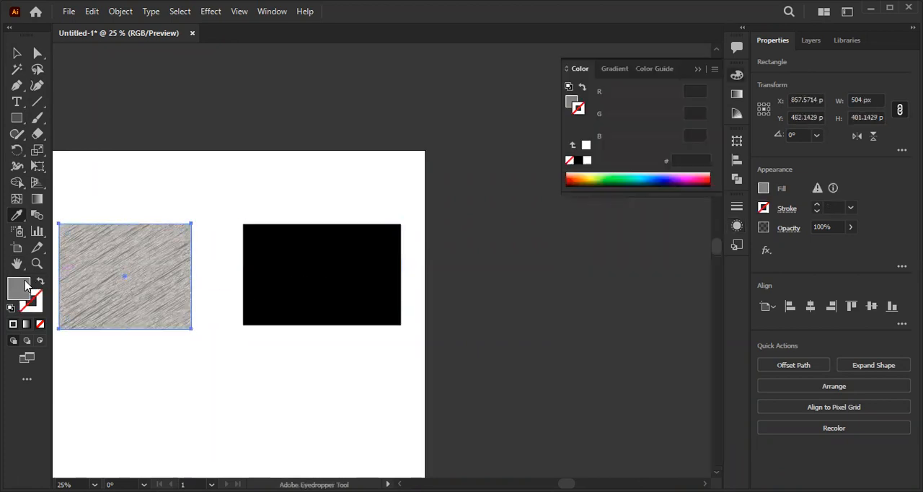
click(590, 190)
- Set the black rectangle's fill colour to 808285
click(16, 57)
click(281, 215)
click(280, 230)
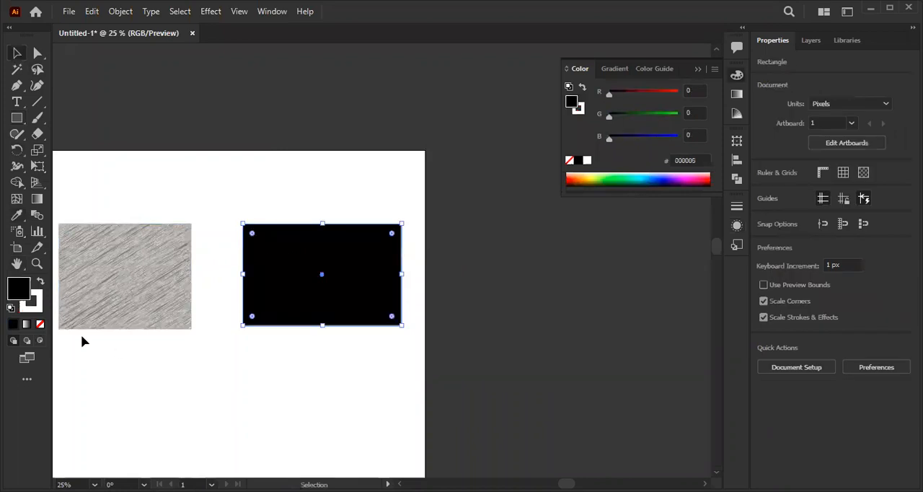
double_click(11, 290)
text(808285)
click(603, 168)
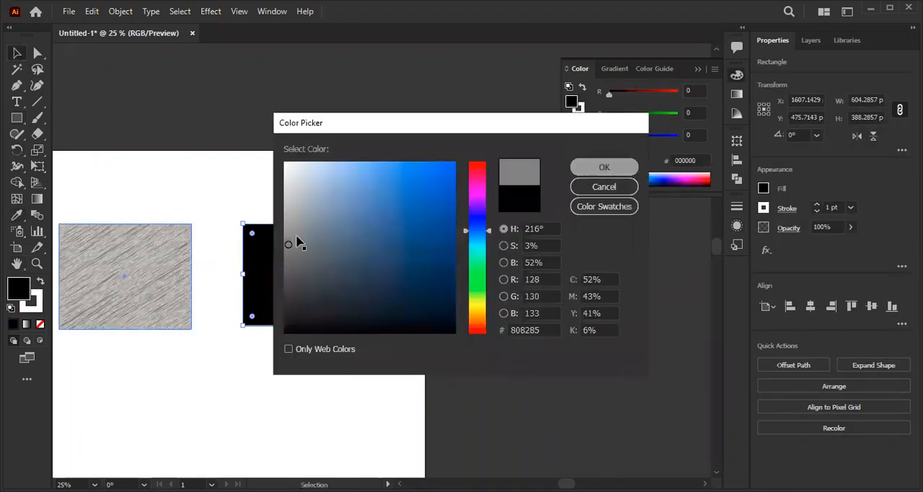
- Select the scribbled rectangle and float its appearance attributes beside the artboard, with both rectangles in view
click(133, 278)
click(737, 245)
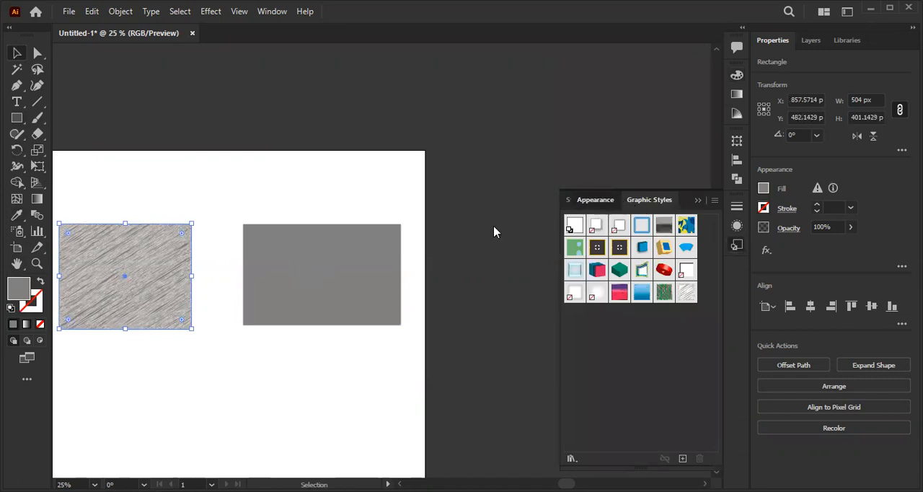
drag(598, 200, 584, 187)
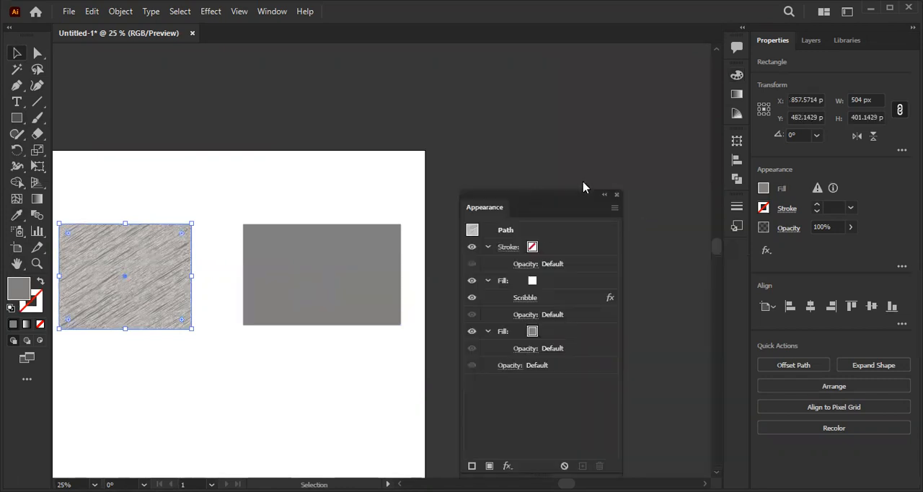
drag(225, 278, 247, 286)
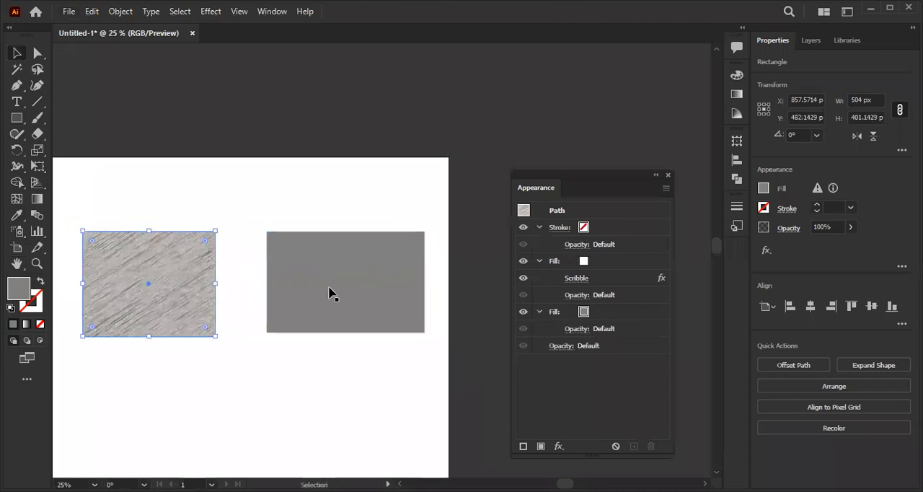
- Compare the scribbled rectangle's stacked fills and Scribble effect with the plain grey rectangle's attributes
click(540, 311)
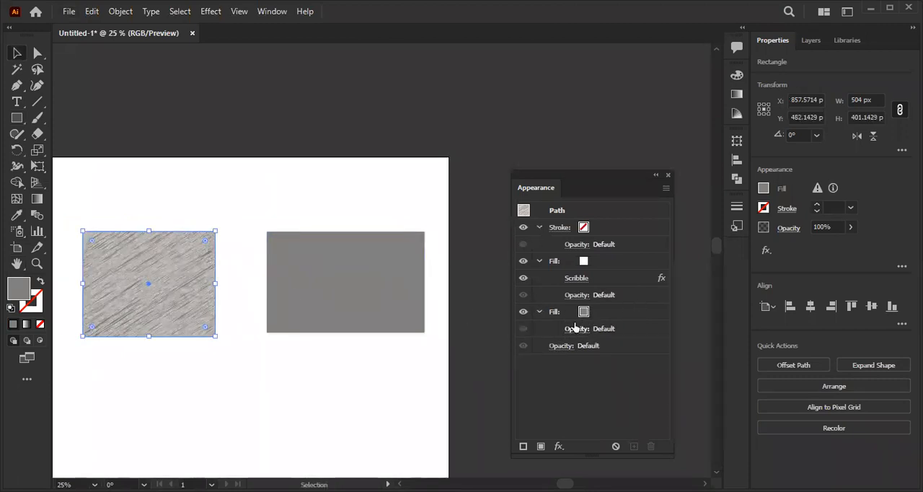
click(540, 261)
click(539, 278)
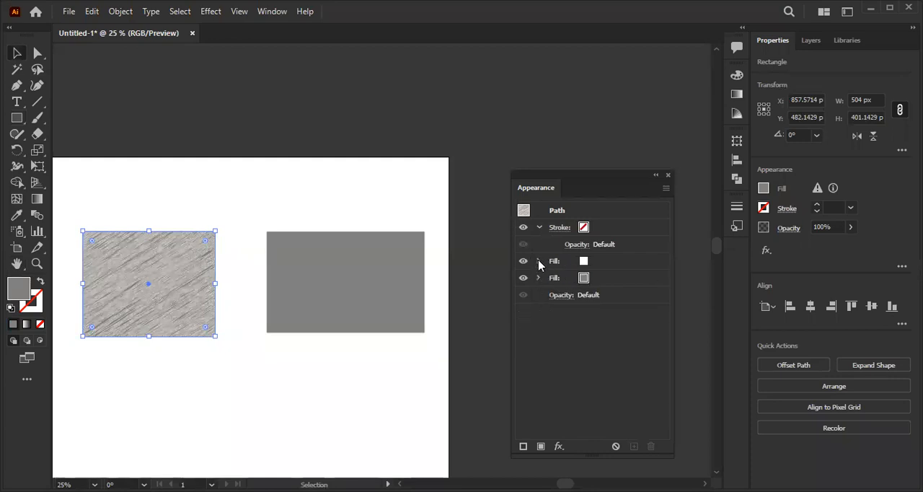
click(539, 262)
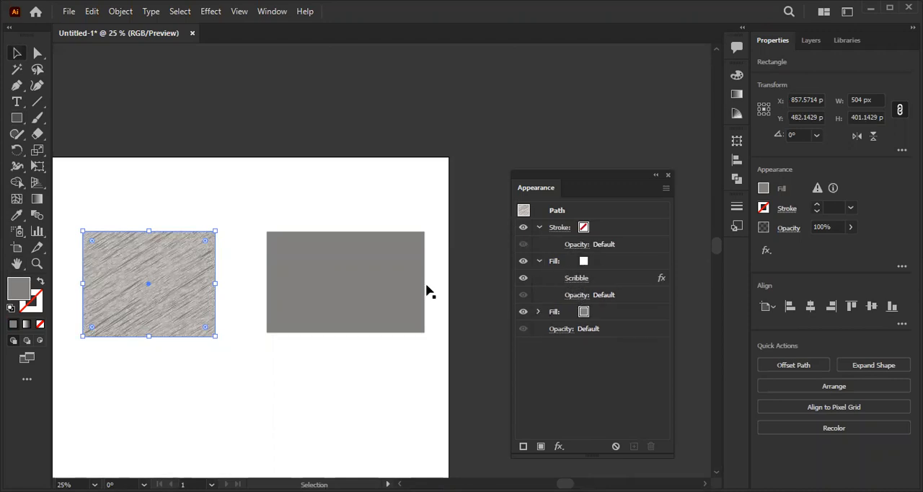
click(408, 291)
click(421, 373)
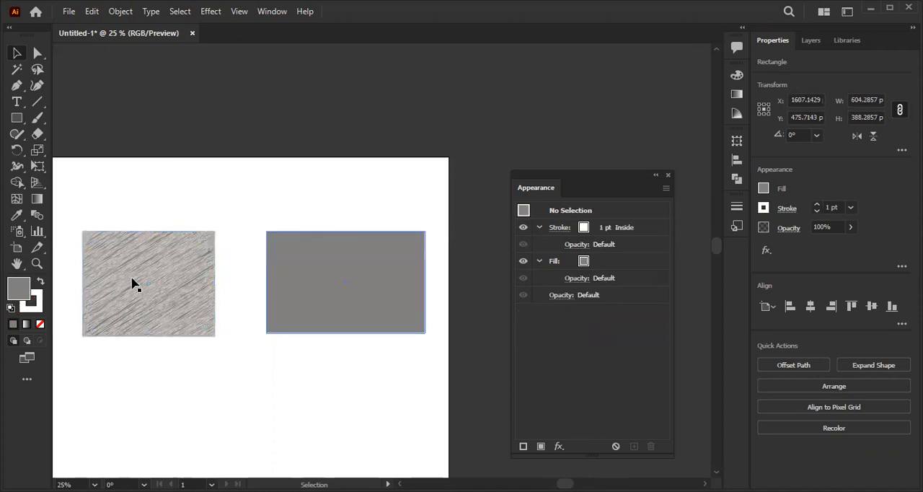
click(133, 285)
- Add a second fill to the plain grey rectangle and remove its stroke
click(373, 288)
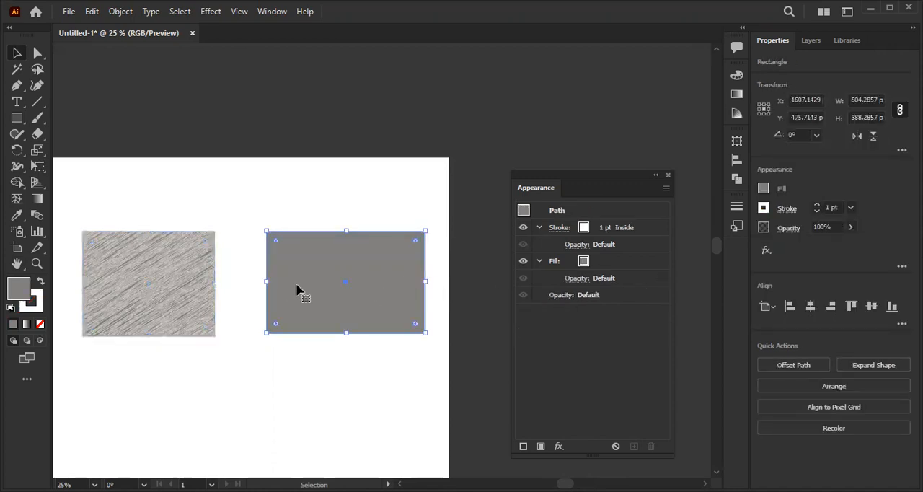
click(541, 446)
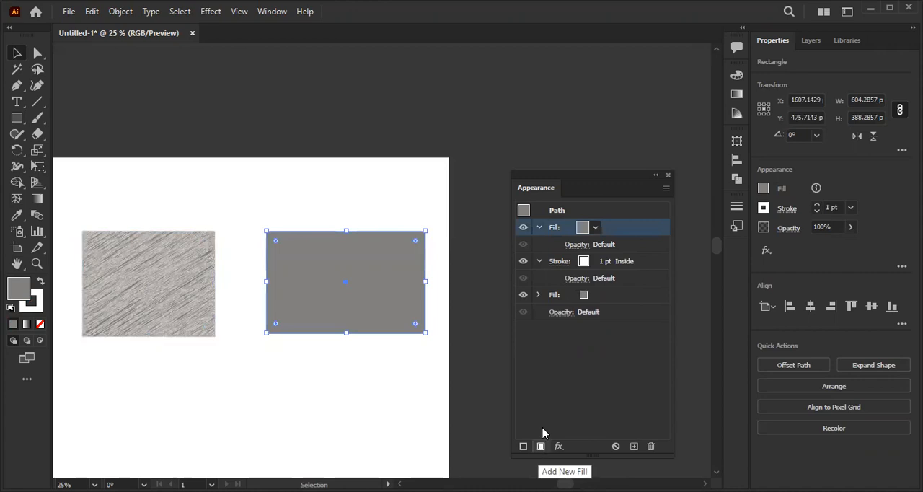
mouse_move(558, 226)
mouse_down()
mouse_move(566, 271)
mouse_move(552, 287)
mouse_up()
click(41, 306)
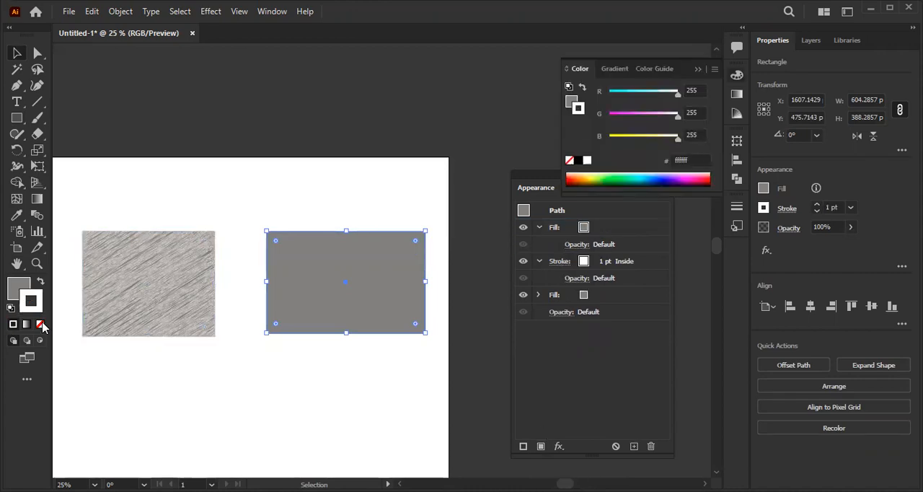
click(41, 325)
- Set the upper fill of the plain grey rectangle to white
click(598, 230)
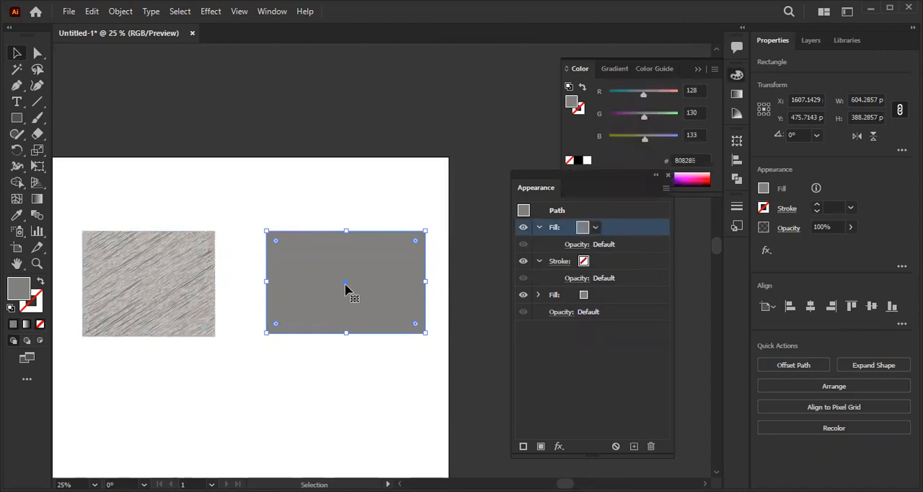
click(595, 228)
click(476, 250)
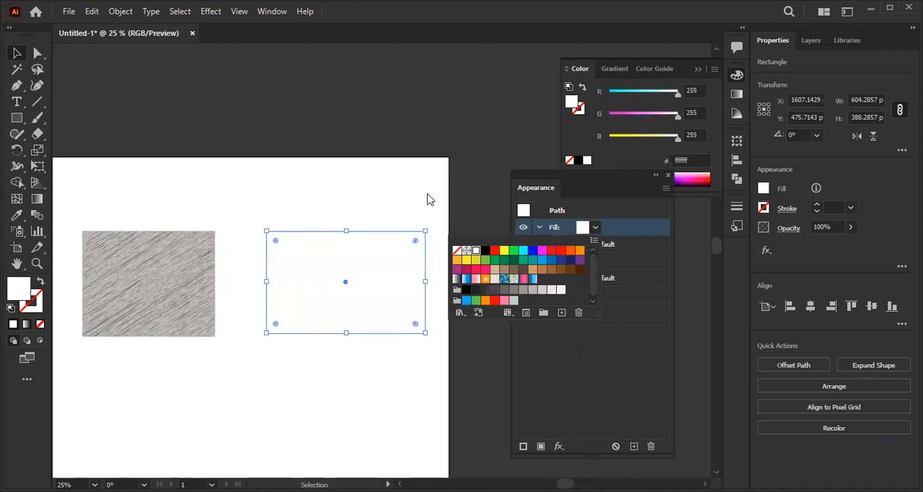
- Try a Path Overlap of 82 px in the Scribble effect on the scribbled rectangle's white fill, and discard the change
click(136, 282)
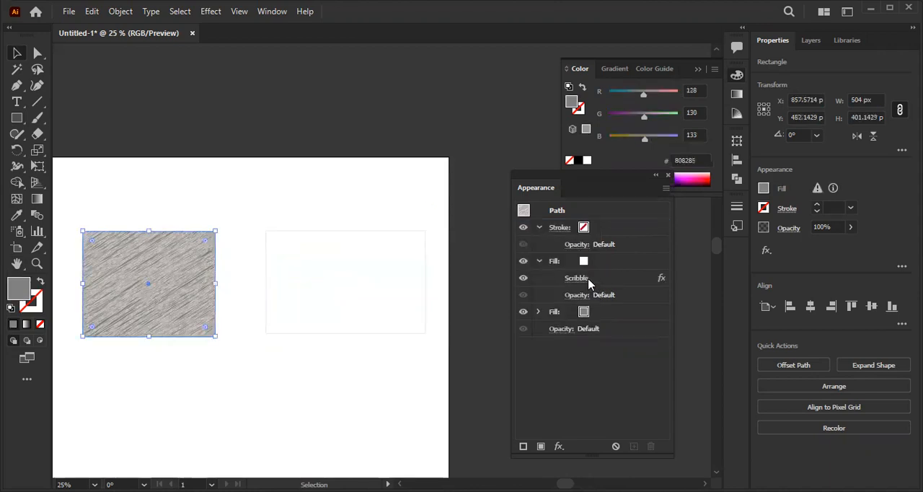
click(538, 261)
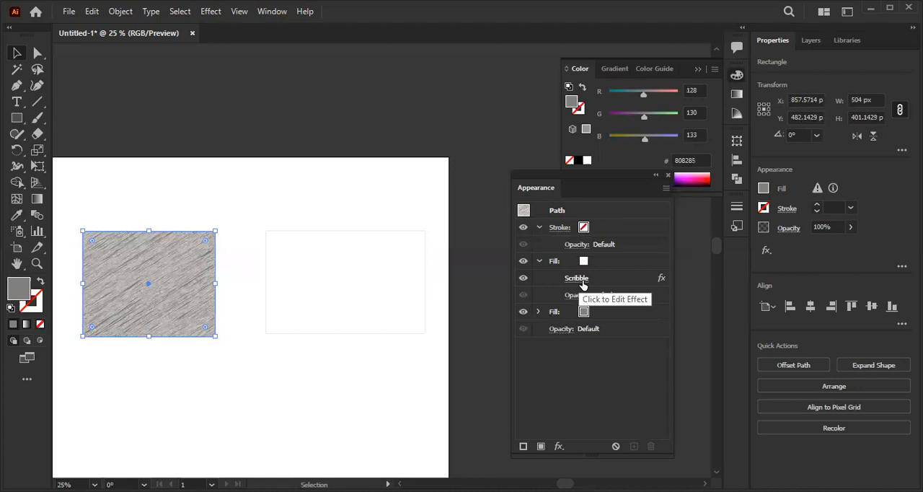
click(583, 284)
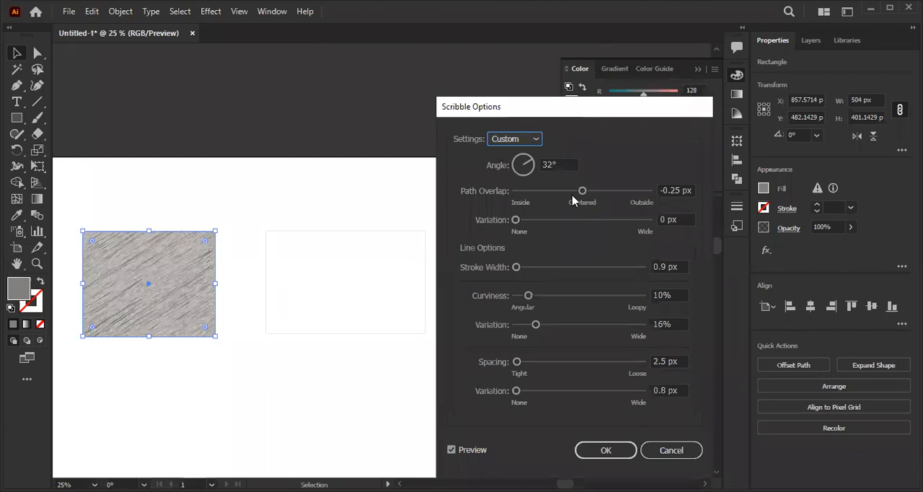
drag(582, 194, 608, 192)
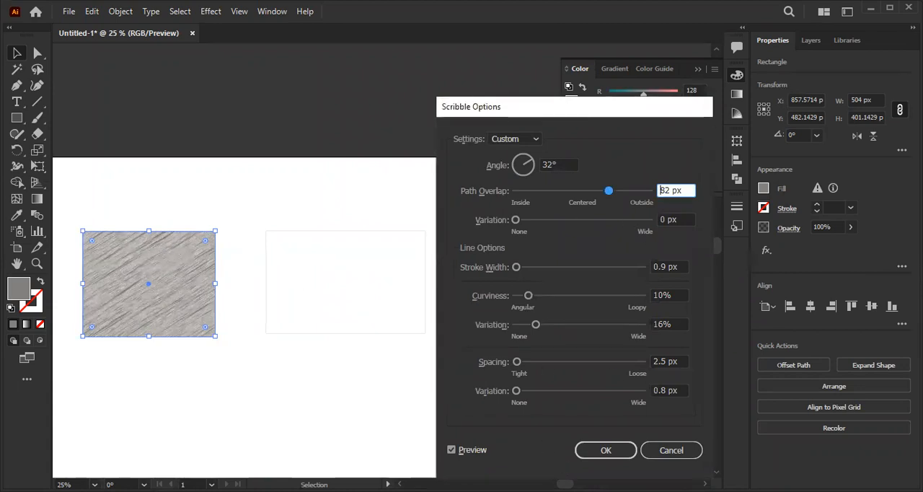
click(672, 450)
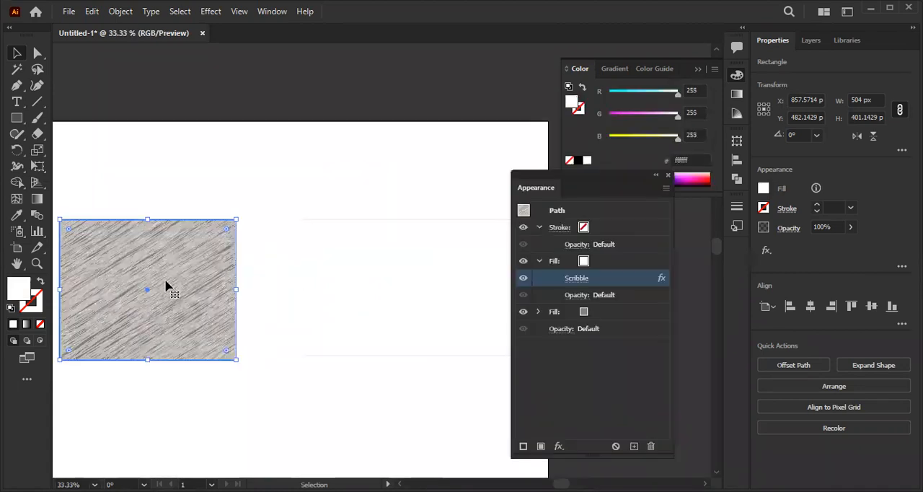
- Try Path Overlap values of 768 px and -57 px in the scribbled rectangle's Scribble effect, with the rectangle enlarged in view
scroll(164, 287, up, 2)
drag(132, 283, 286, 283)
click(576, 278)
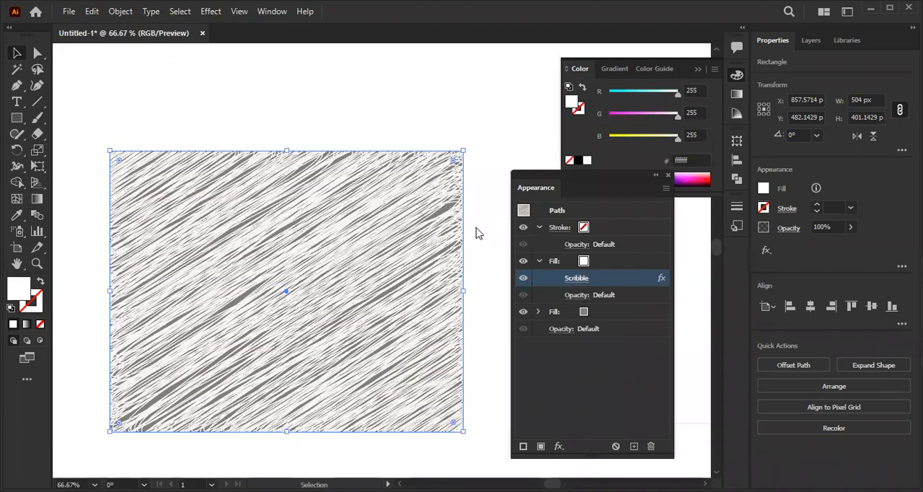
drag(512, 106, 574, 93)
drag(645, 178, 704, 185)
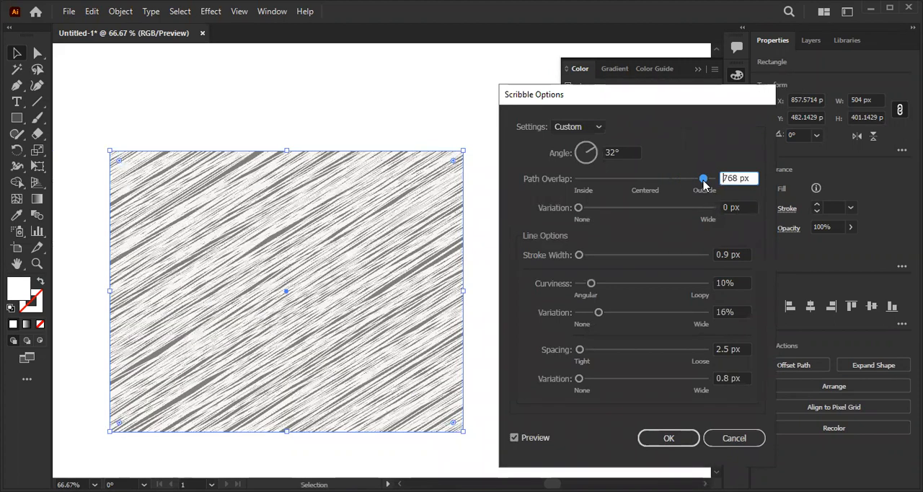
click(628, 179)
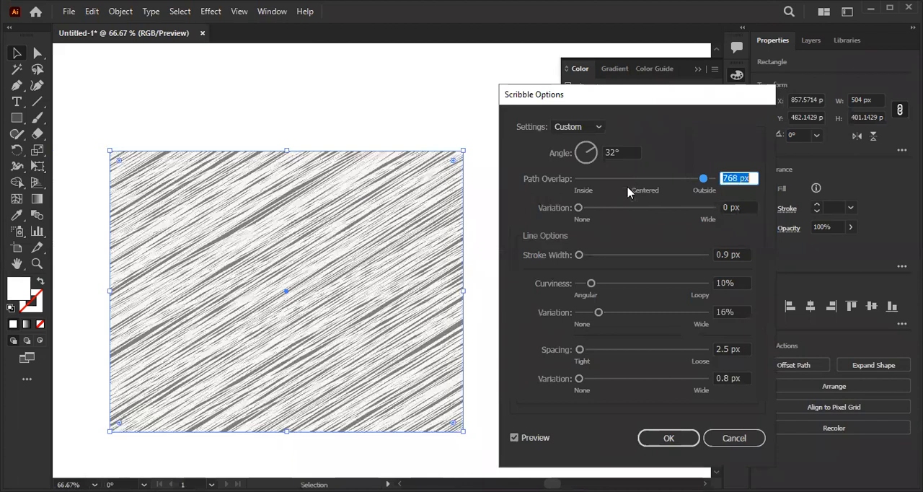
- Try a Scribble Stroke Width of 201 px on the scribbled rectangle's white fill, and discard all changed settings
mouse_move(578, 207)
mouse_down()
mouse_move(685, 214)
mouse_move(550, 211)
mouse_up()
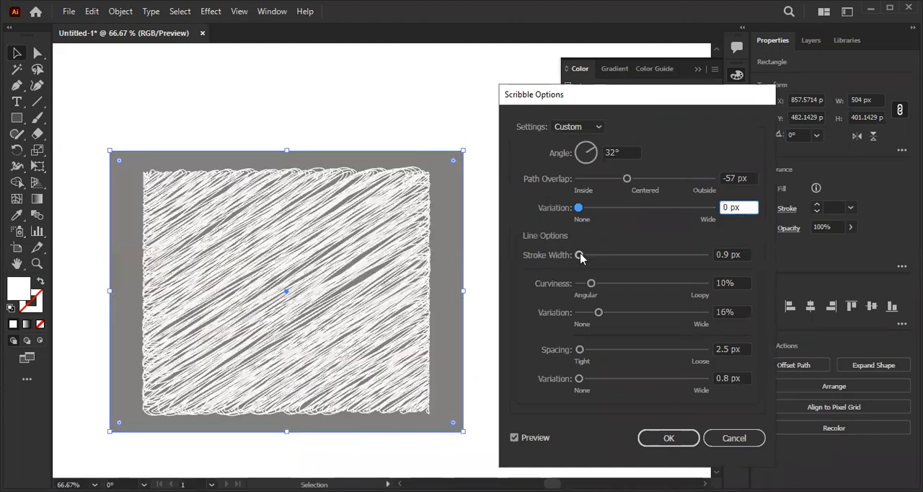
drag(580, 255, 632, 259)
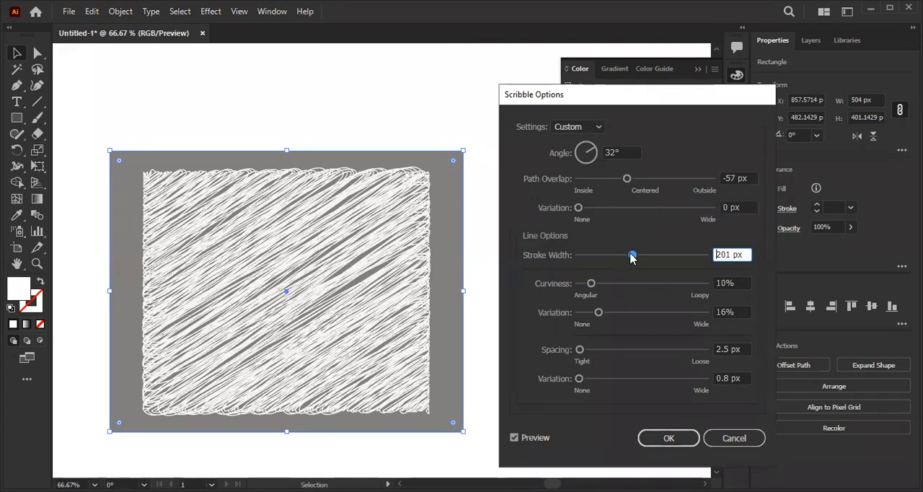
click(631, 256)
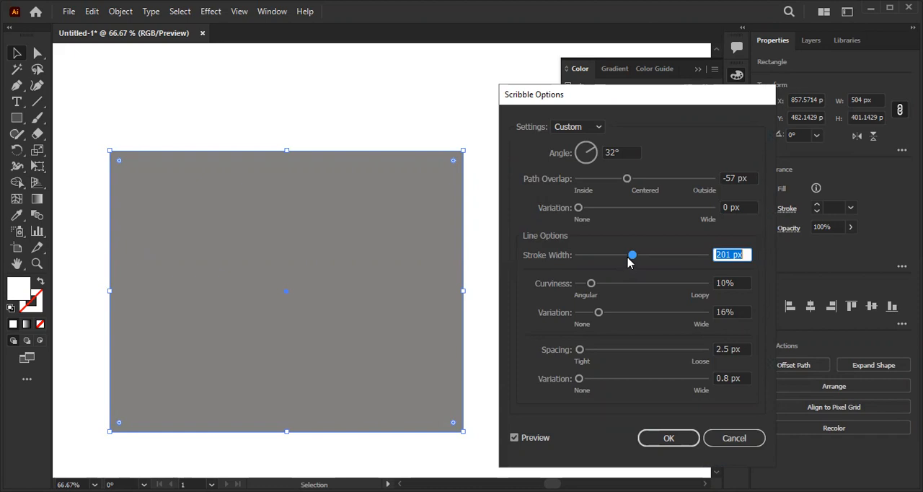
click(729, 442)
click(734, 443)
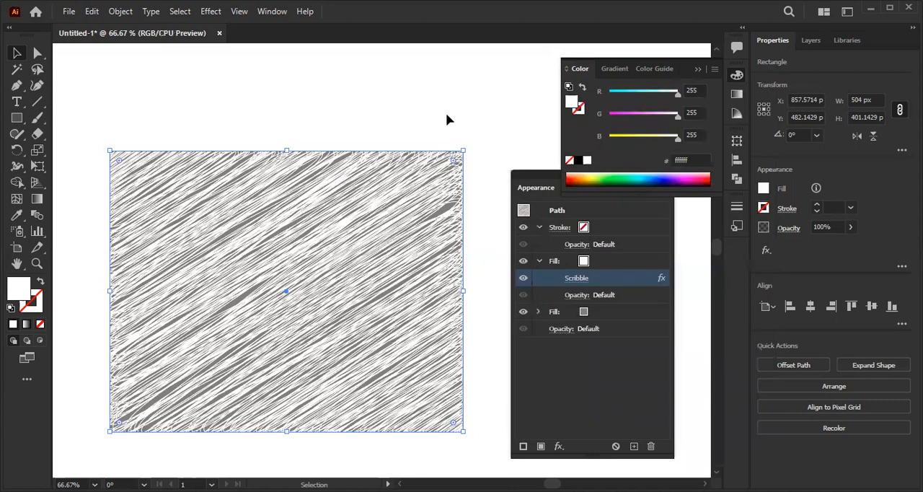
- Deselect the scribbled rectangle, clear the colour controls away, and review the Scribble settings without changing them
click(445, 119)
scroll(382, 236, down, 1)
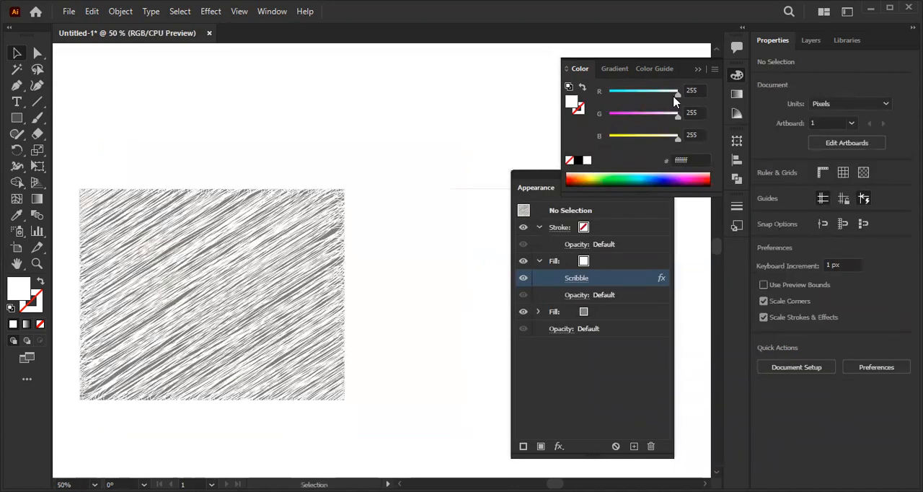
click(697, 69)
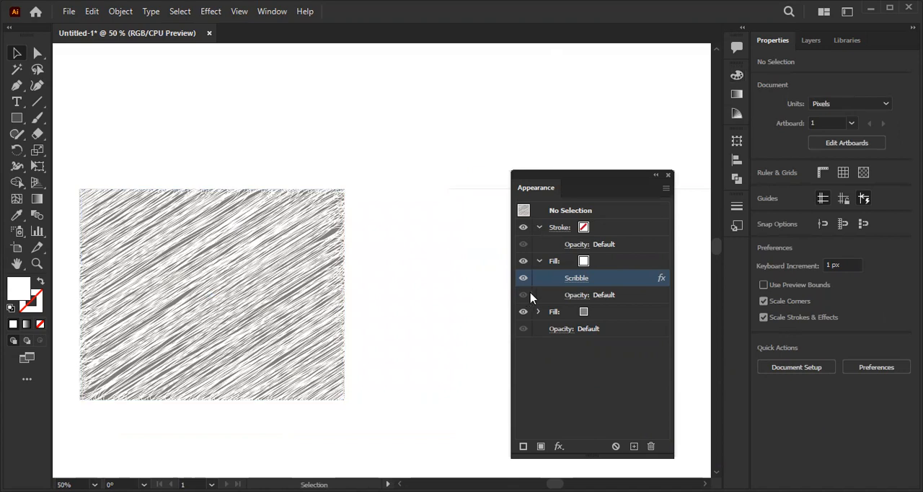
click(577, 278)
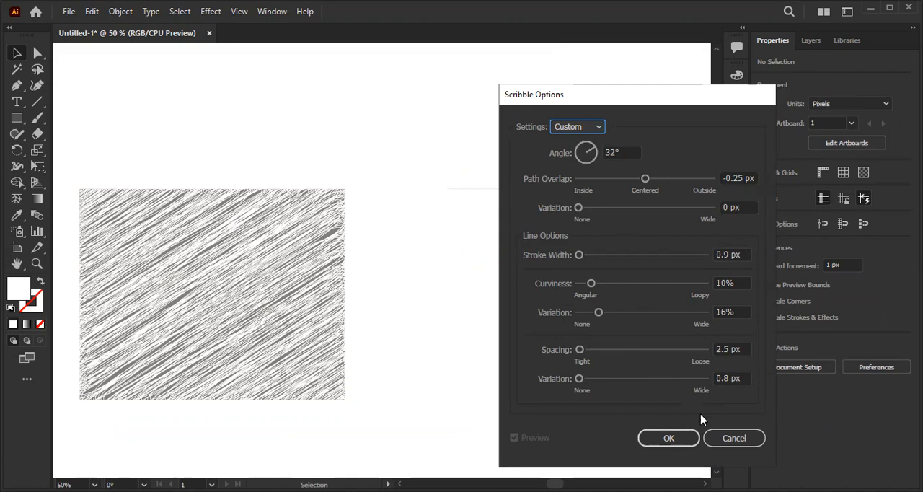
click(726, 438)
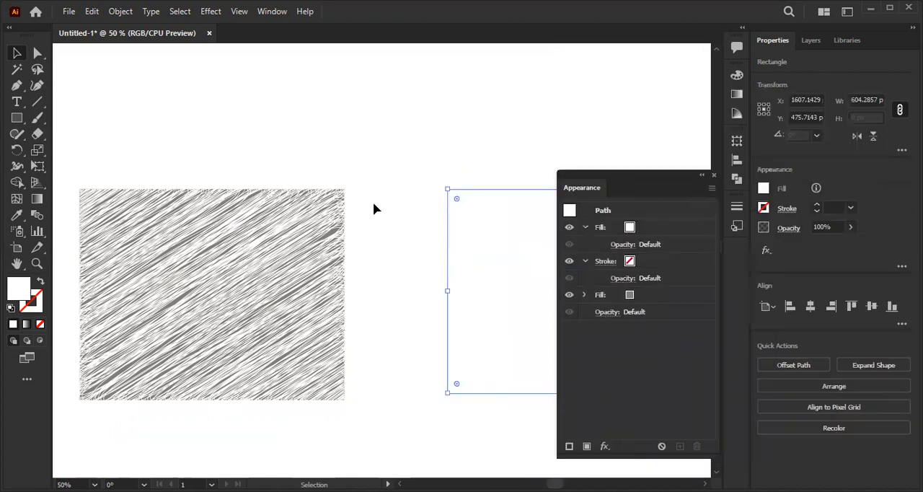
- Select the plain rectangle and apply the Stylize Scribble effect to the whole object
drag(388, 206, 126, 199)
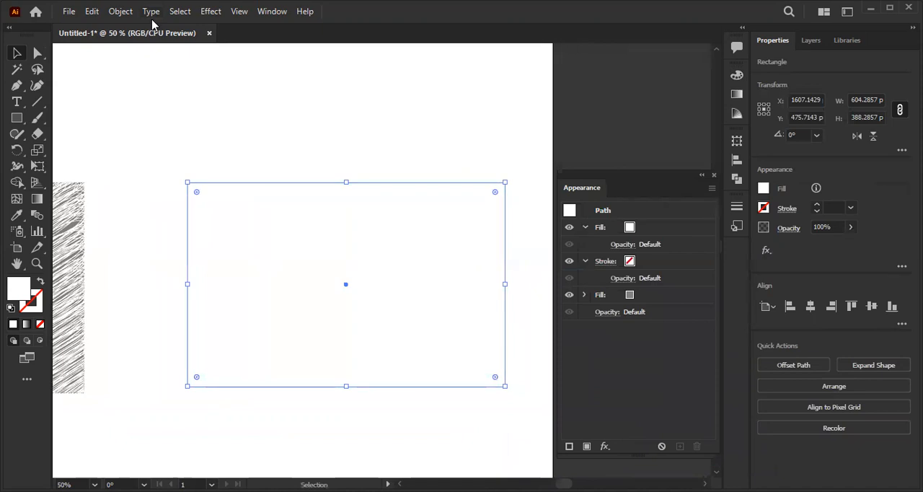
click(213, 13)
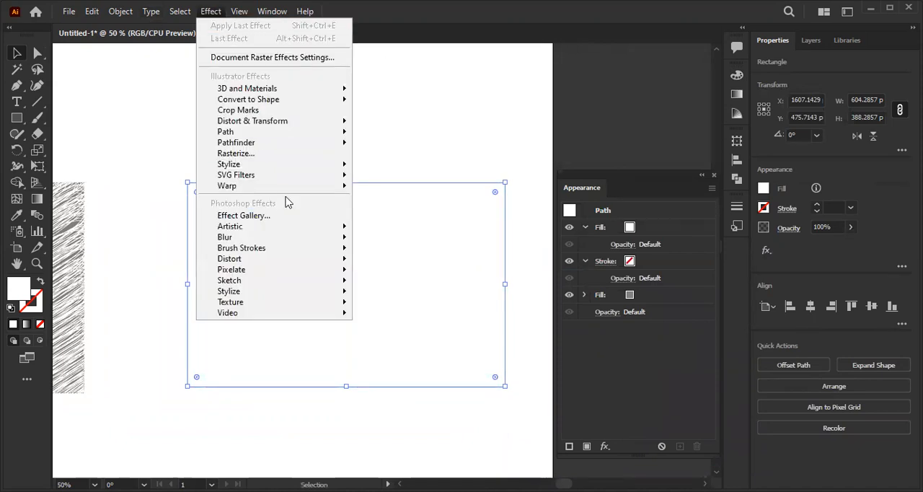
mouse_move(287, 193)
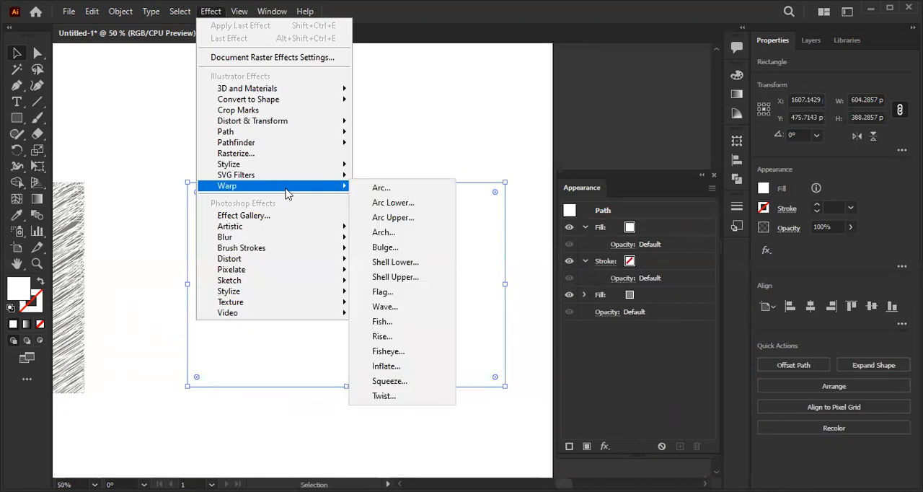
mouse_move(284, 169)
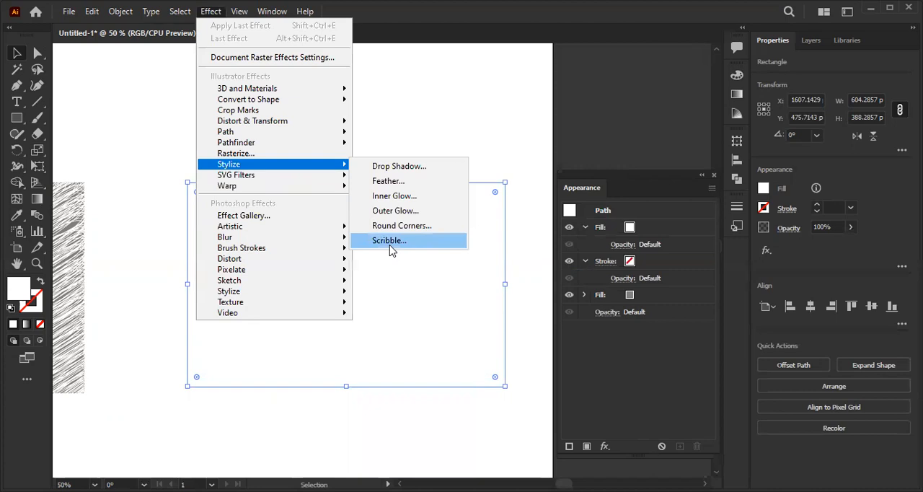
click(390, 245)
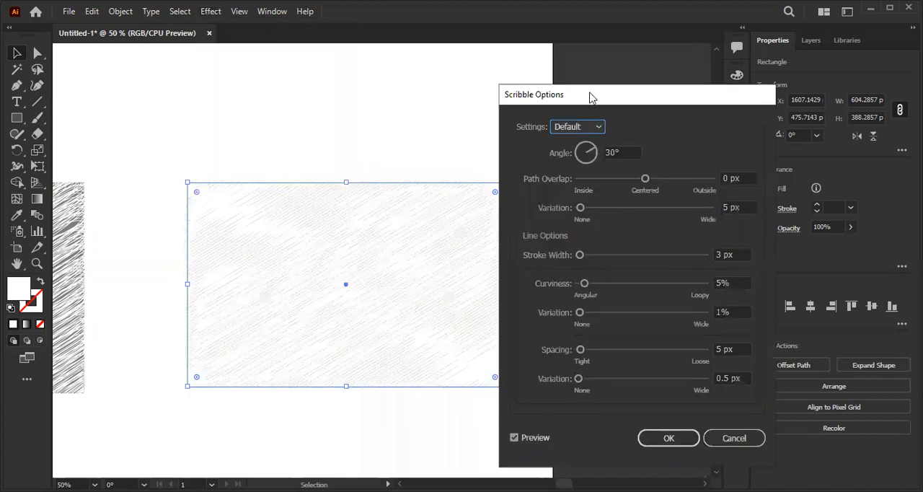
drag(627, 88, 667, 65)
click(766, 157)
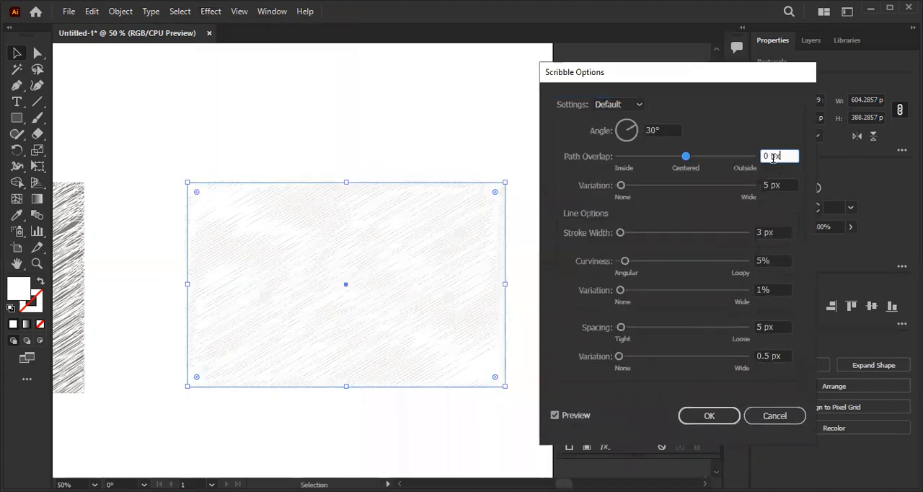
text(-)
click(722, 416)
- Compare the two scribbled rectangles and examine where the Scribble effect sits among the second rectangle's fills and stroke
click(270, 163)
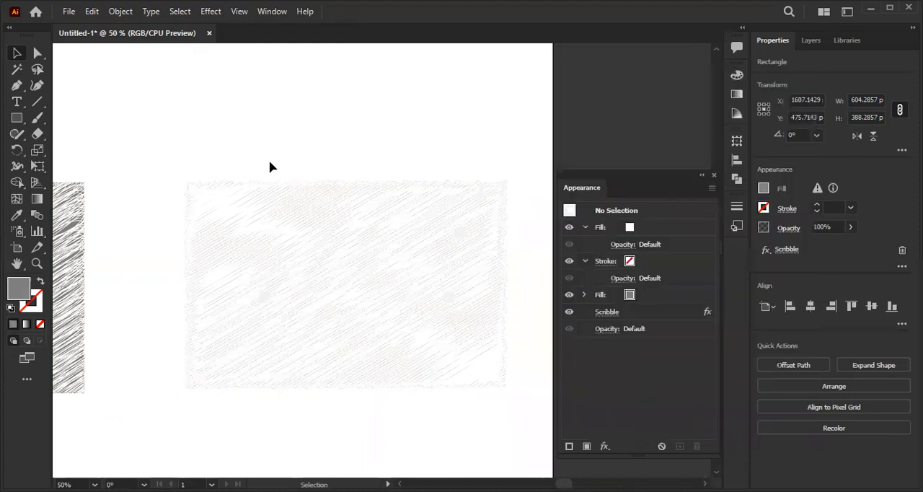
scroll(155, 258, down, 1)
drag(154, 257, 261, 260)
scroll(194, 270, up, 1)
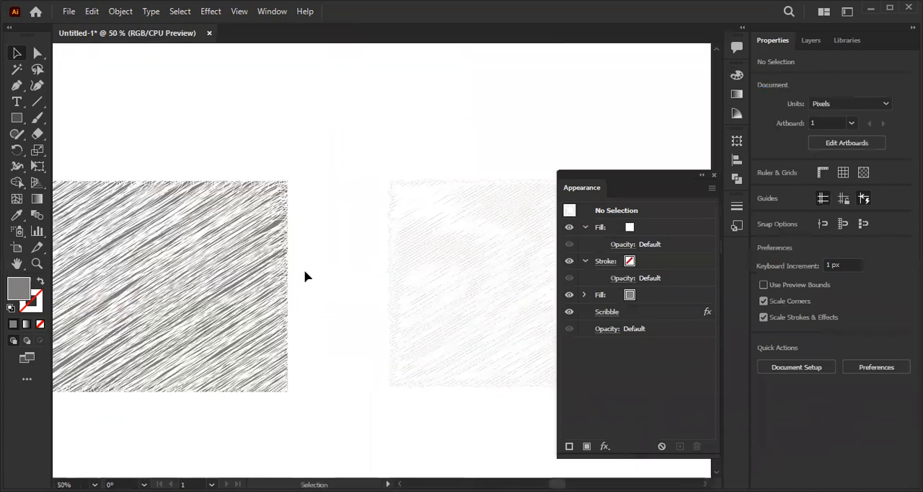
click(455, 282)
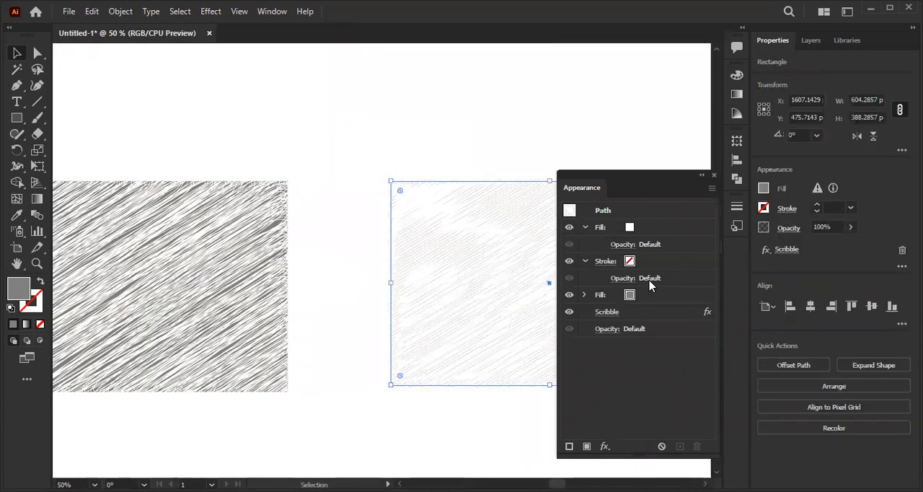
click(630, 284)
click(585, 261)
click(584, 261)
click(584, 261)
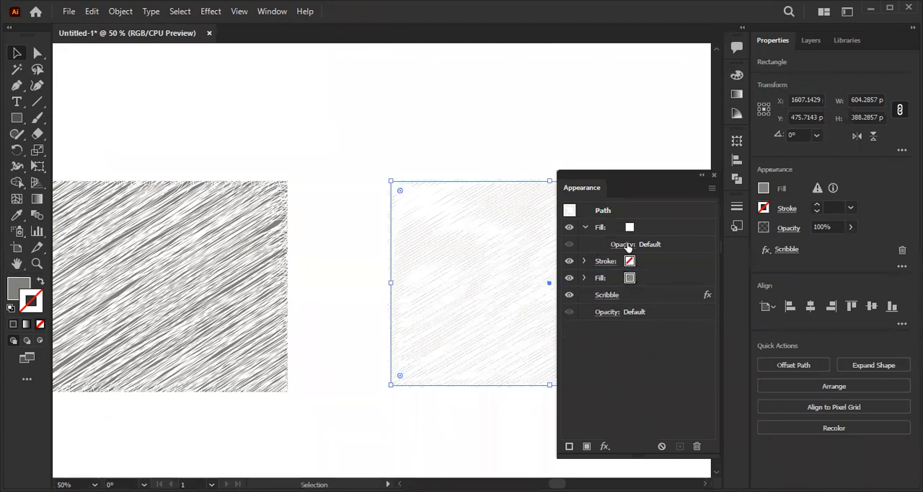
click(585, 227)
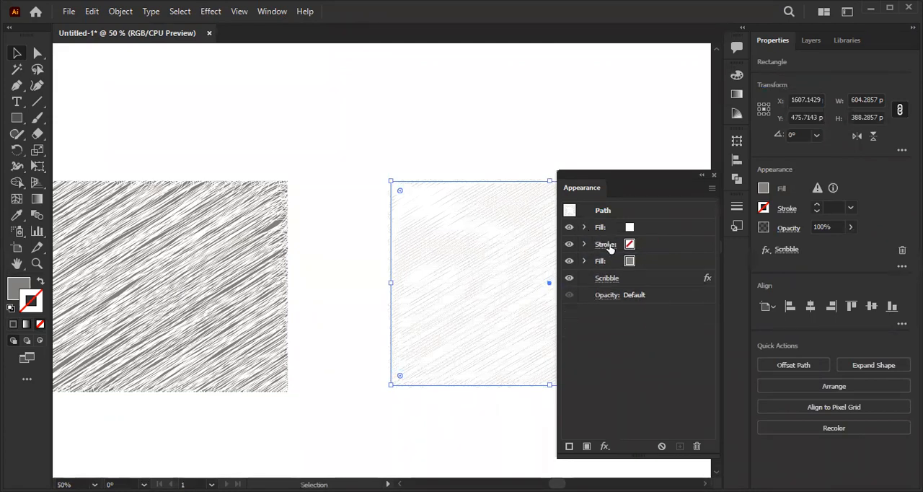
click(584, 228)
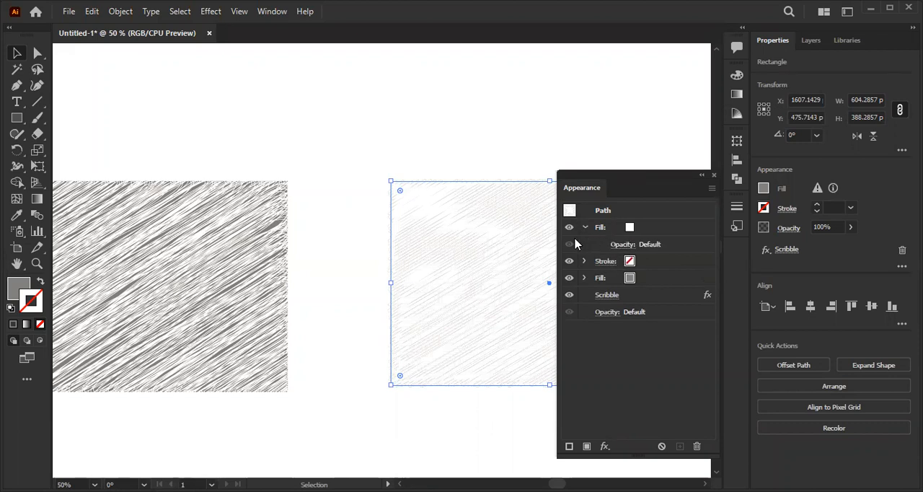
click(584, 279)
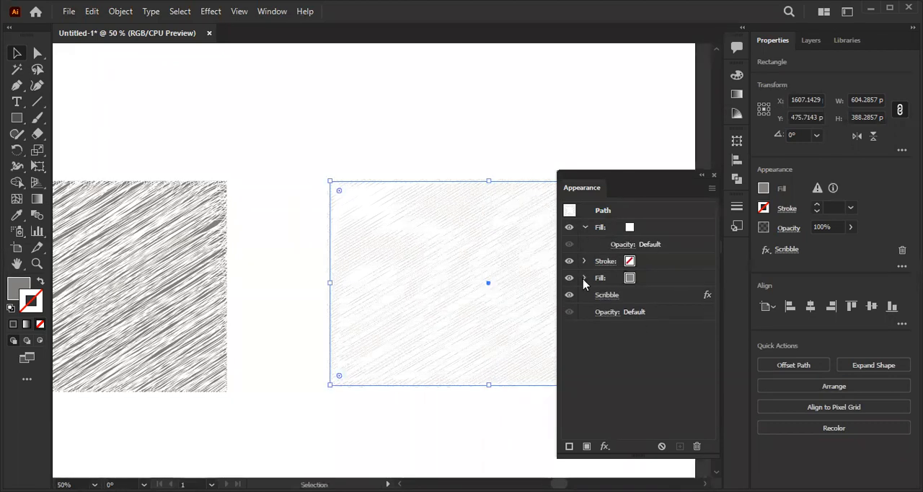
- Undo the Scribble effect on the second rectangle along with its white upper fill and stroke removal
key(ctrl+z)
key(ctrl+z)
key(ctrl+z)
key(ctrl+z)
key(ctrl+z)
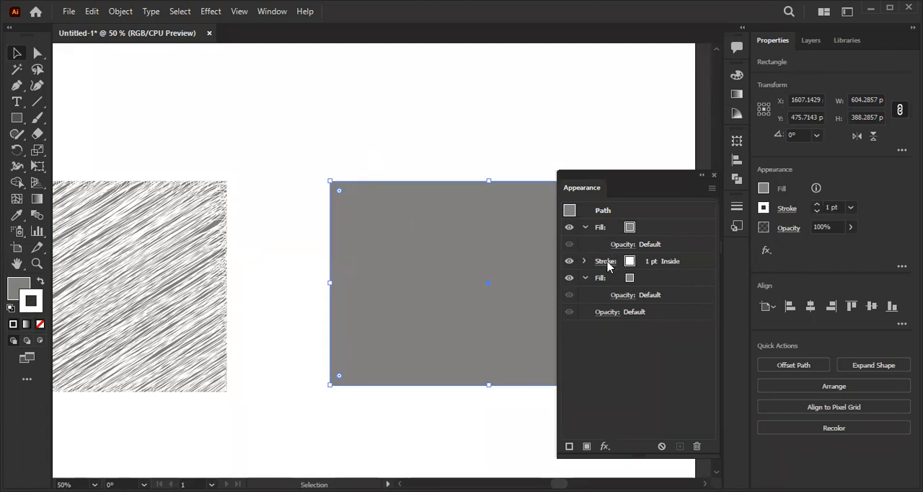
- Set the second rectangle's upper fill to white and hide its stroke
click(630, 227)
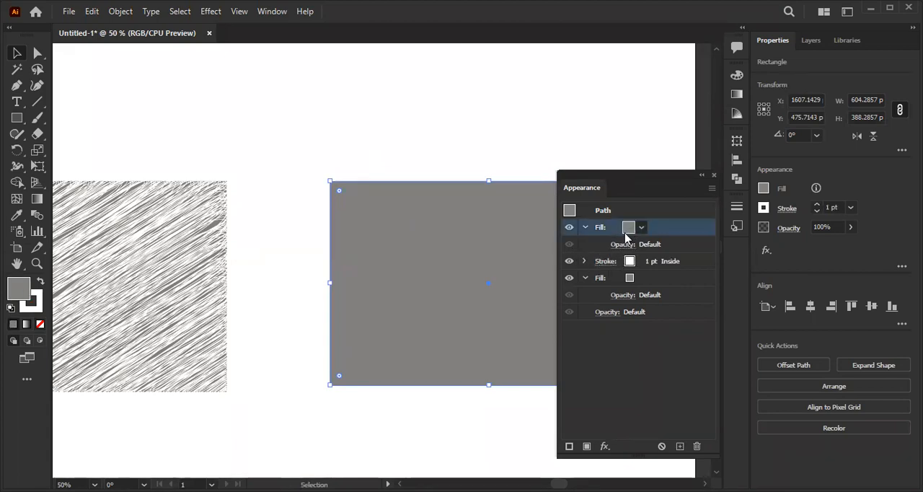
click(641, 227)
click(521, 250)
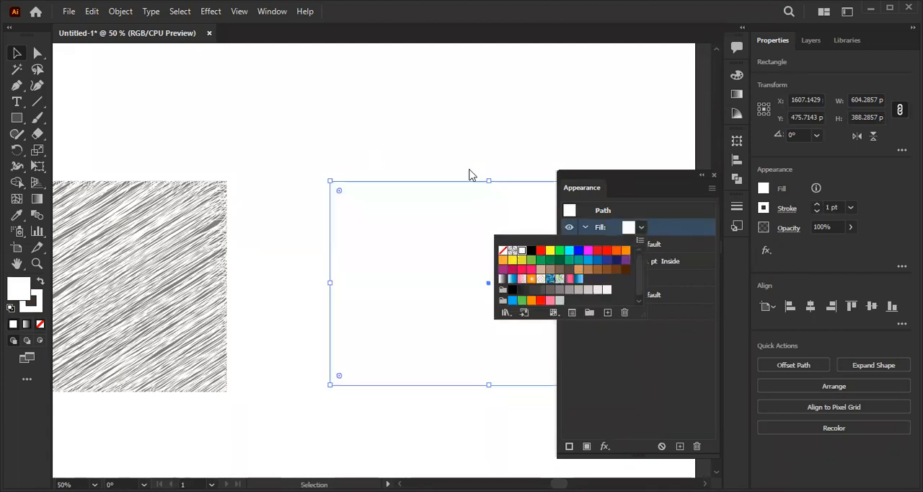
click(657, 270)
click(584, 267)
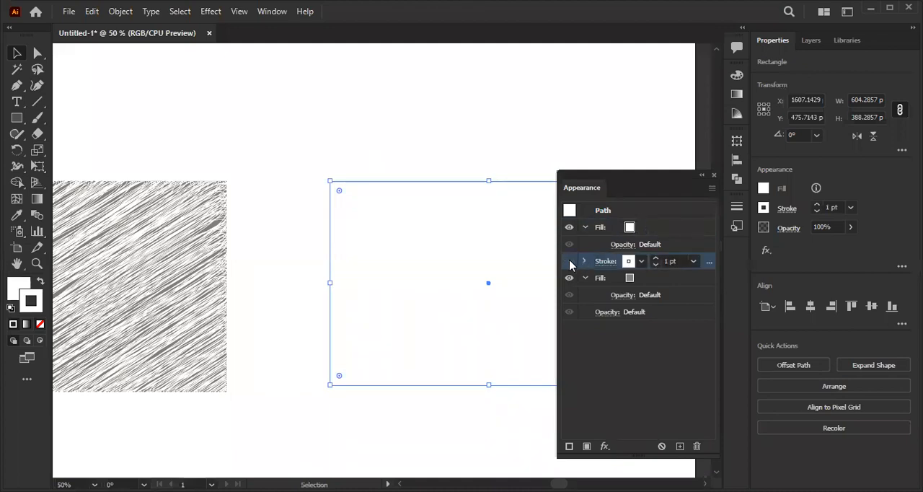
- Apply the Stylize Scribble effect to only the upper white fill of the second rectangle
scroll(505, 267, right, 2)
click(612, 228)
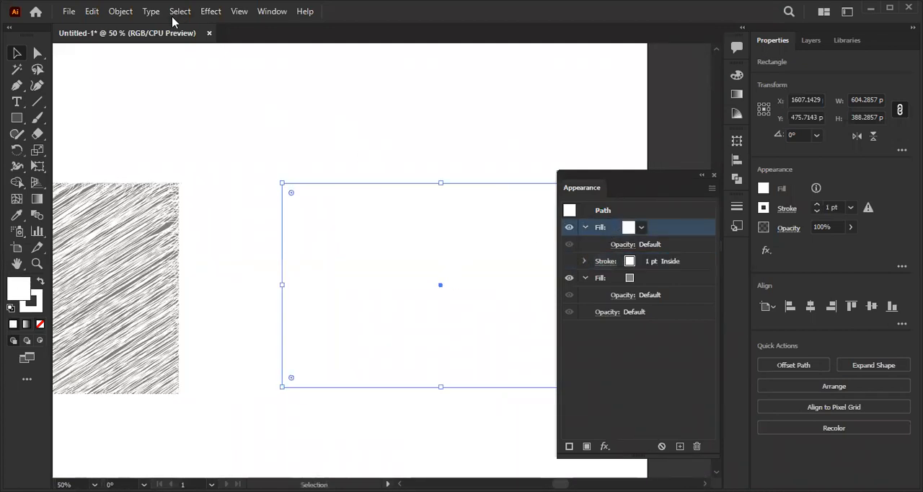
click(206, 12)
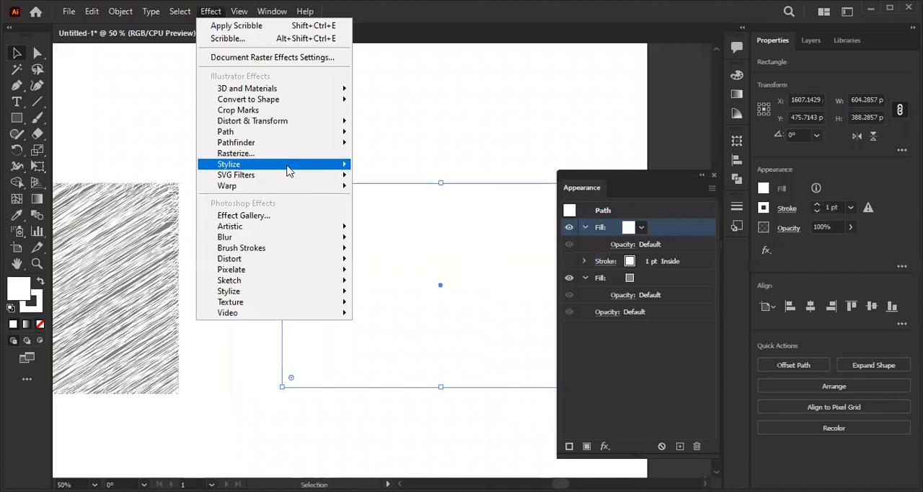
mouse_move(289, 165)
click(390, 240)
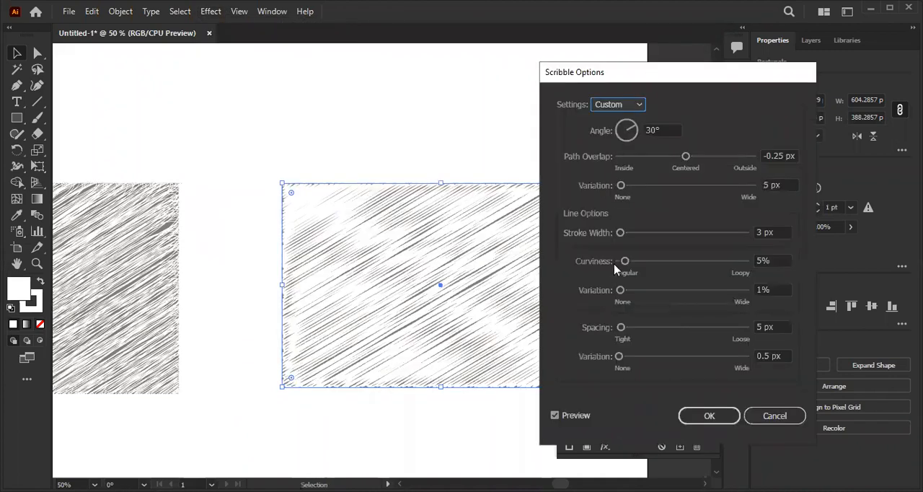
- Set the Scribble curviness to 14% with 0% variation and the spacing to 0.01 px with 13 px variation
mouse_move(675, 261)
mouse_down()
mouse_move(713, 262)
mouse_move(703, 260)
mouse_up()
mouse_move(673, 288)
mouse_down()
mouse_move(685, 292)
mouse_move(670, 291)
mouse_up()
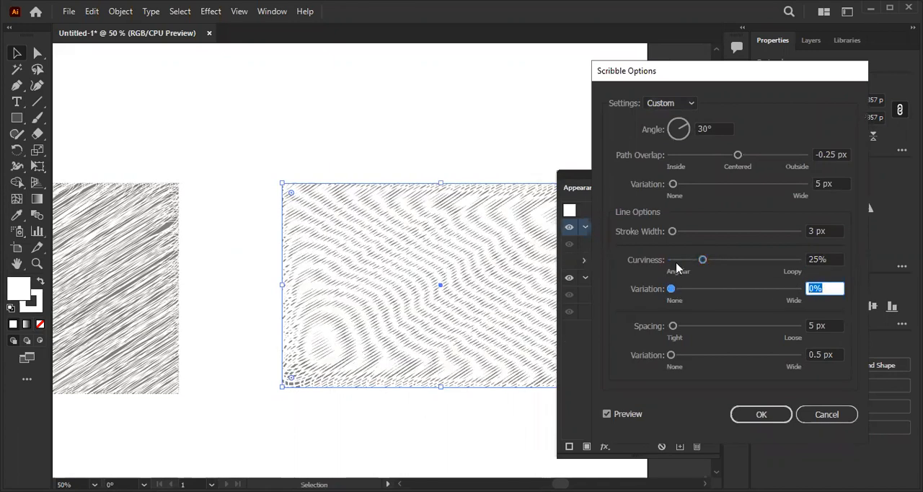
drag(698, 261, 689, 262)
drag(677, 326, 671, 326)
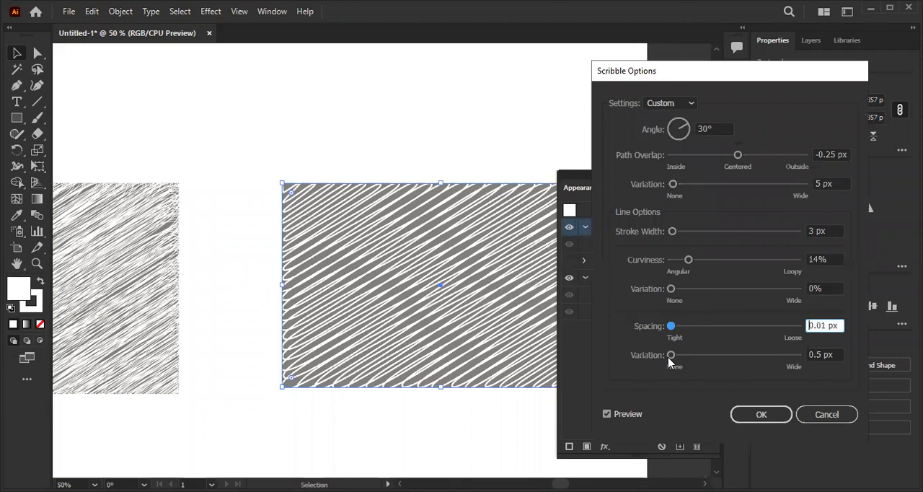
click(673, 356)
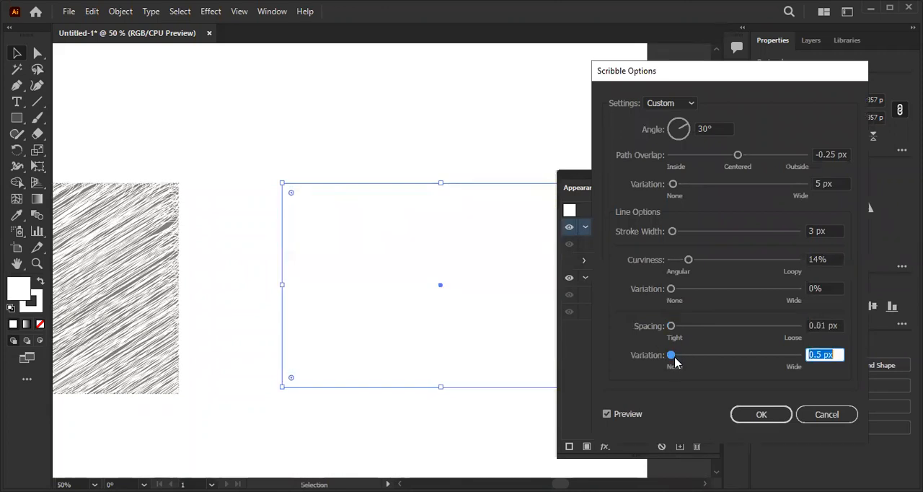
mouse_move(675, 361)
mouse_down()
mouse_move(693, 359)
mouse_move(681, 361)
mouse_up()
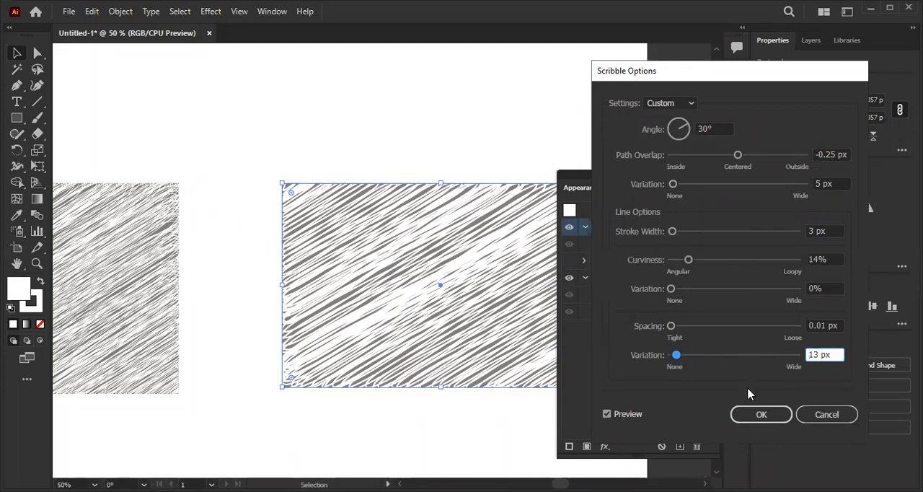
click(753, 416)
- Move the original Scribble 5 rectangle slightly closer to the rebuilt one, keeping a gap between them for comparison
click(371, 132)
scroll(371, 131, down, 1)
drag(111, 175, 197, 191)
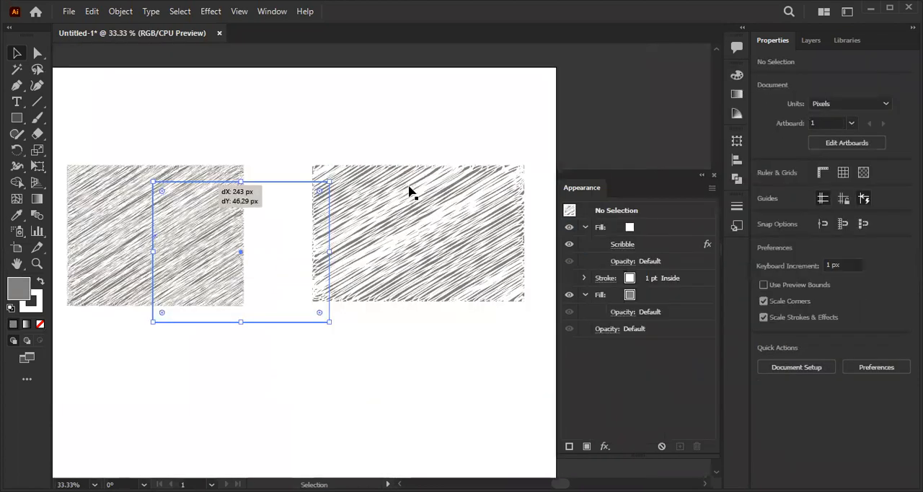
drag(267, 244, 196, 233)
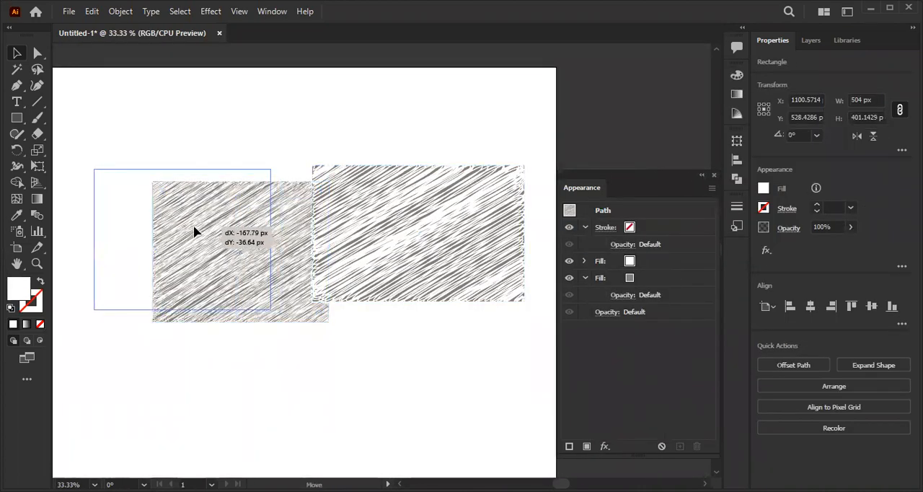
- Save the rebuilt rectangle's scribbled appearance as a new graphic style
click(371, 221)
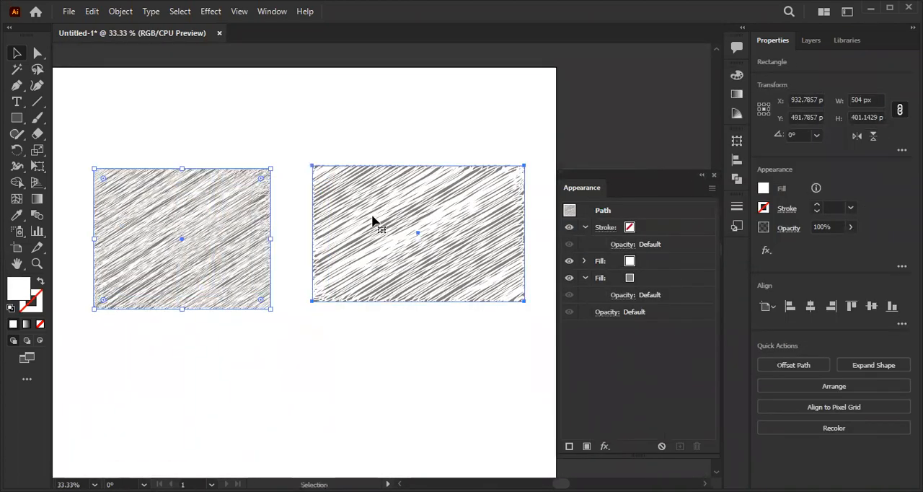
click(713, 176)
click(737, 221)
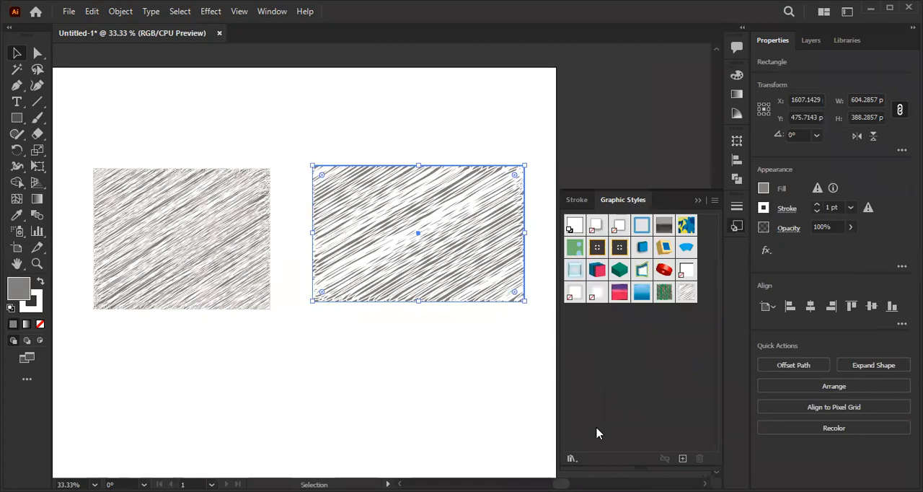
click(683, 461)
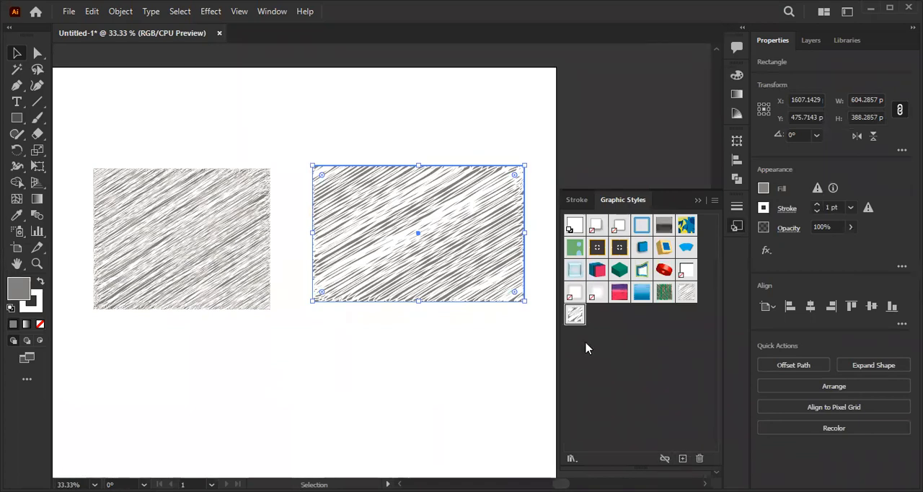
click(579, 201)
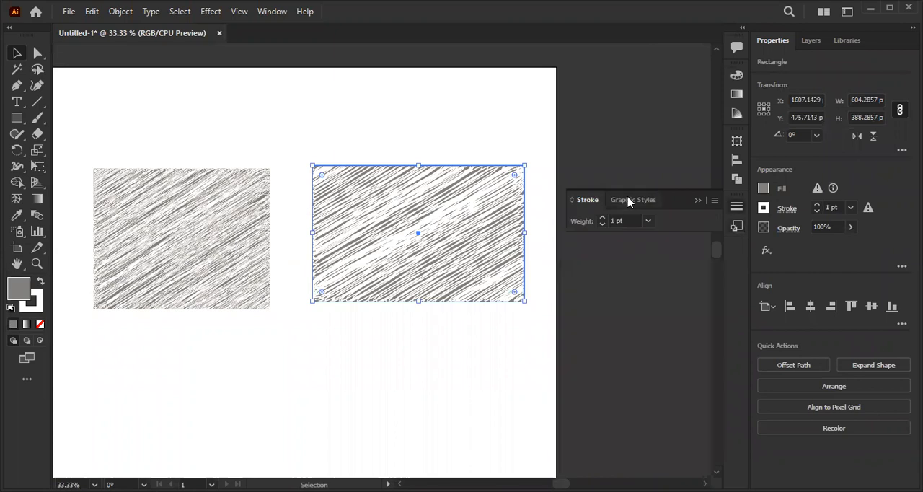
click(625, 200)
- Open the Type Effects graphic style library
key(ctrl+minus)
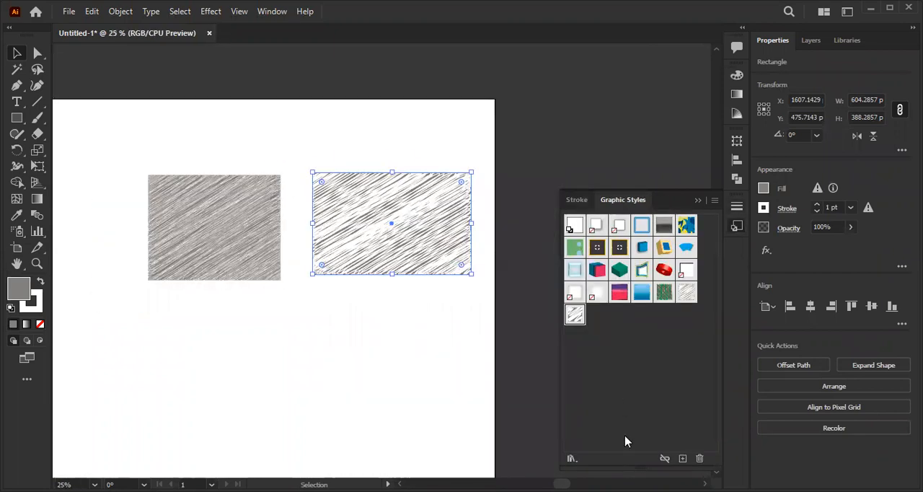
click(571, 458)
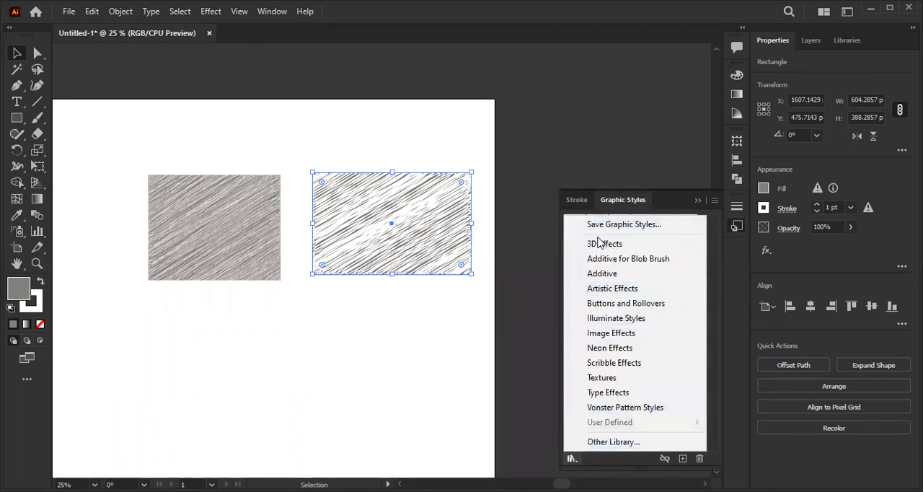
click(628, 393)
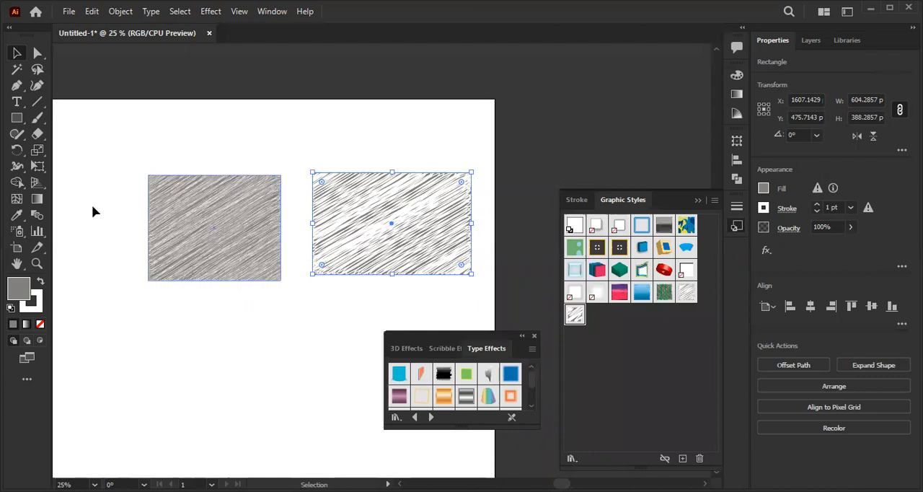
- Place a Lorem ipsum point text above the two rectangles and enlarge it to about 890 px wide
click(17, 102)
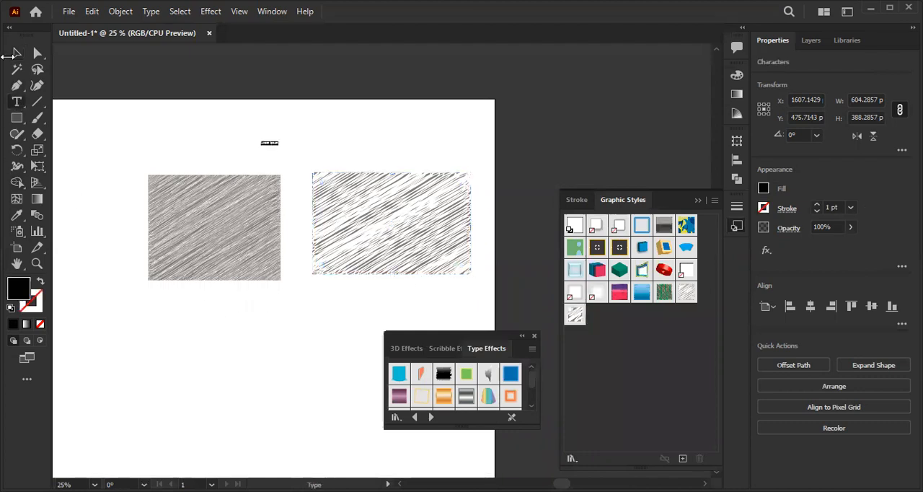
click(16, 55)
drag(279, 146, 367, 146)
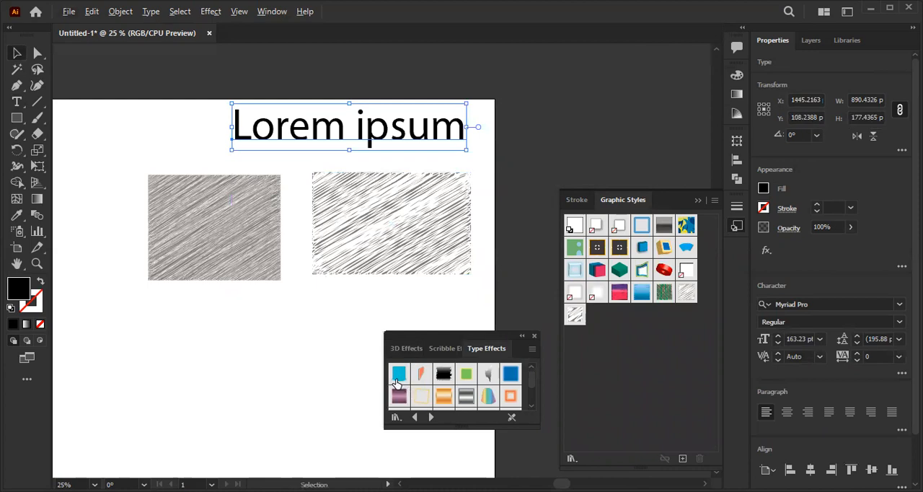
- Try several styles from the first two rows of the Type Effects library on the Lorem ipsum text
click(397, 375)
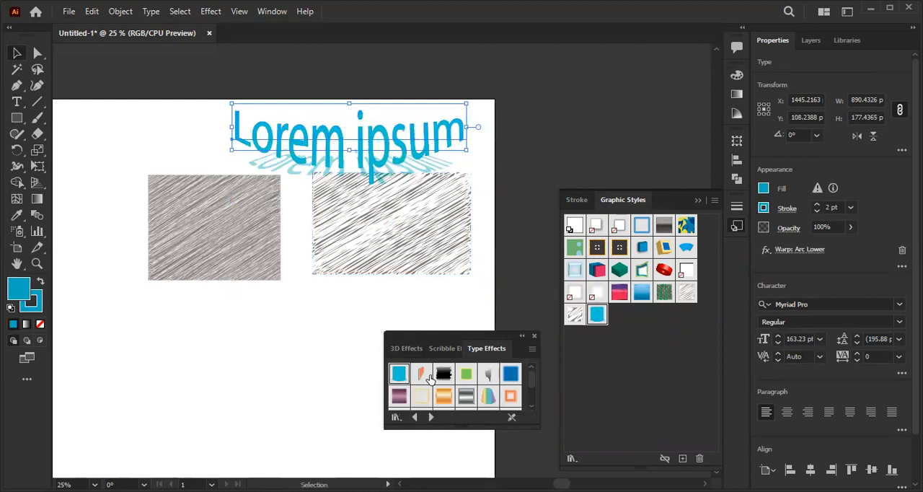
click(424, 376)
click(444, 374)
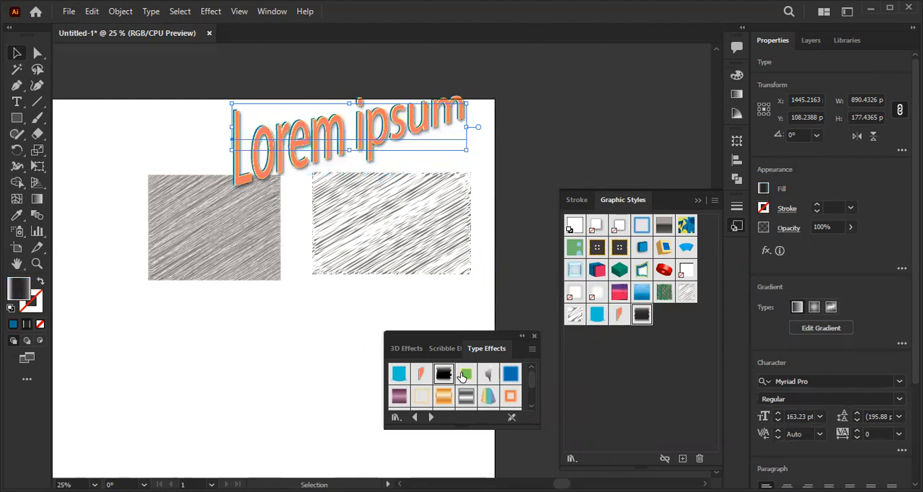
click(463, 375)
click(486, 375)
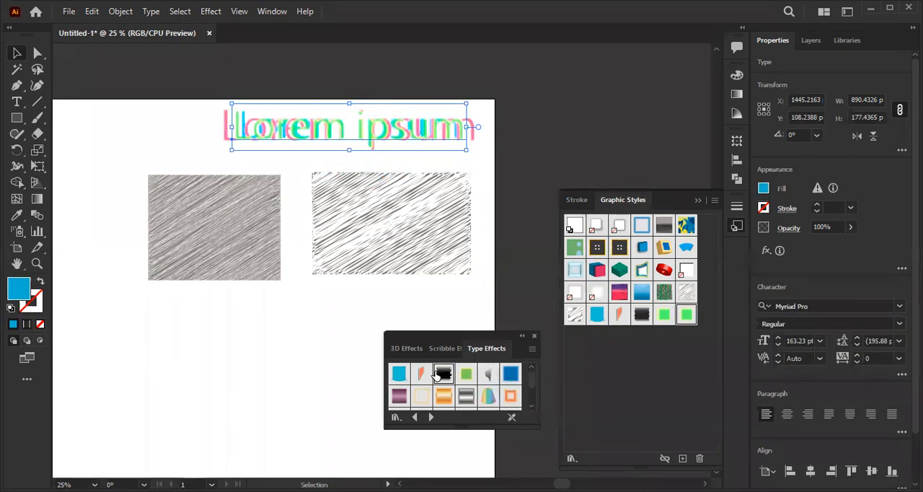
click(443, 375)
click(399, 396)
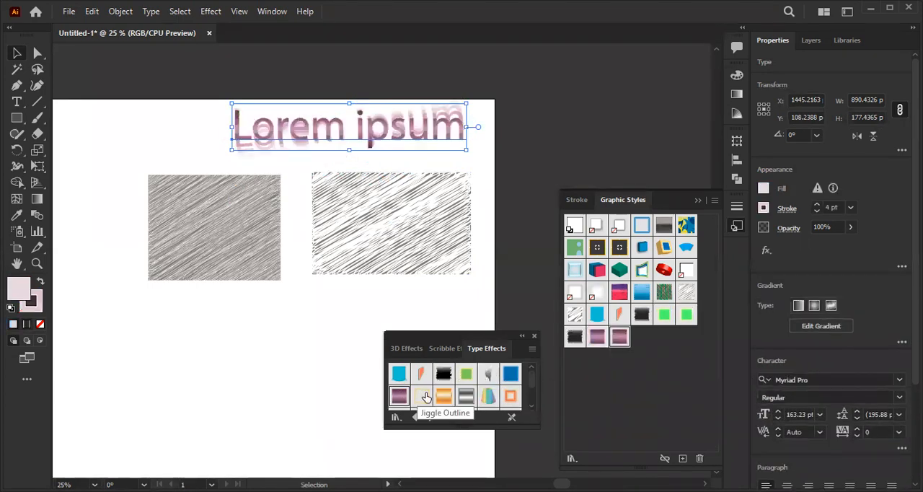
click(444, 396)
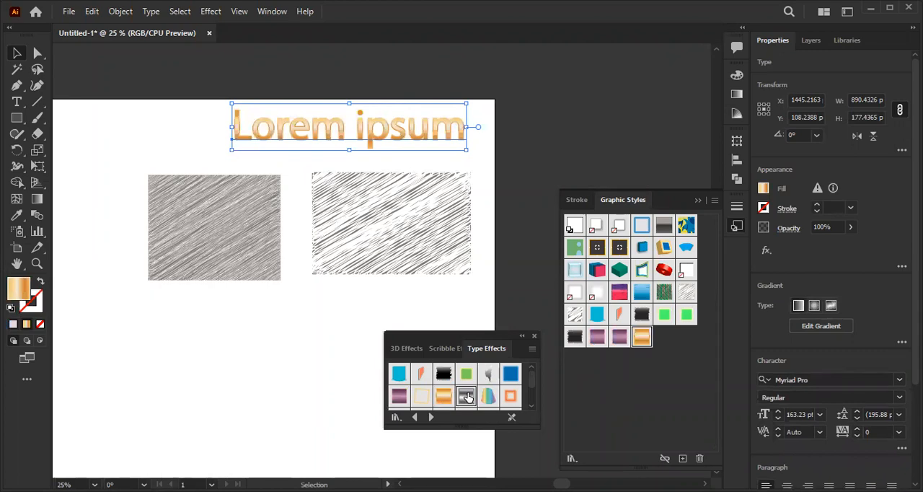
click(465, 396)
click(488, 396)
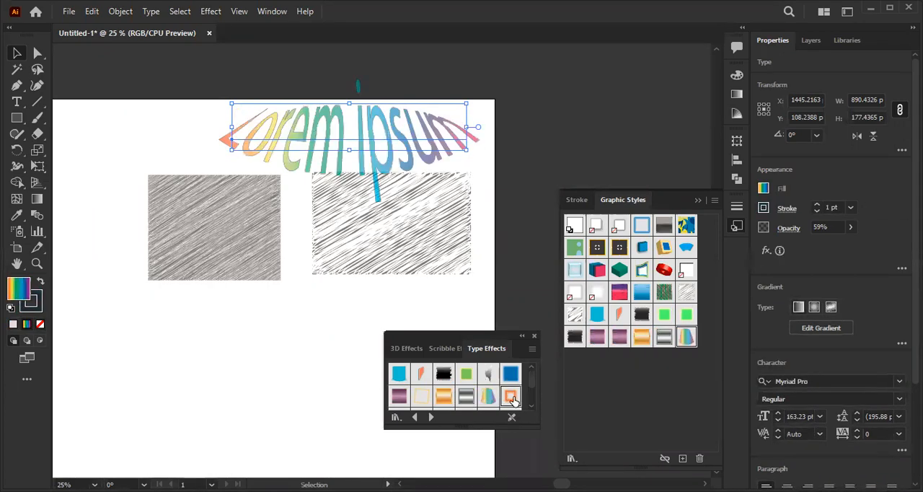
click(512, 398)
- Try the third row of Type Effects styles on the text, from Repeat to the orange style, and close the library
scroll(532, 414, down, 2)
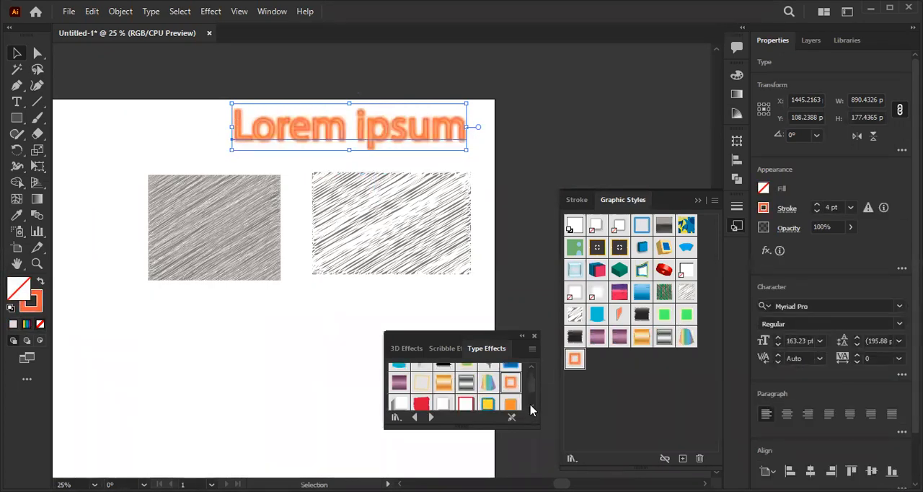
click(401, 395)
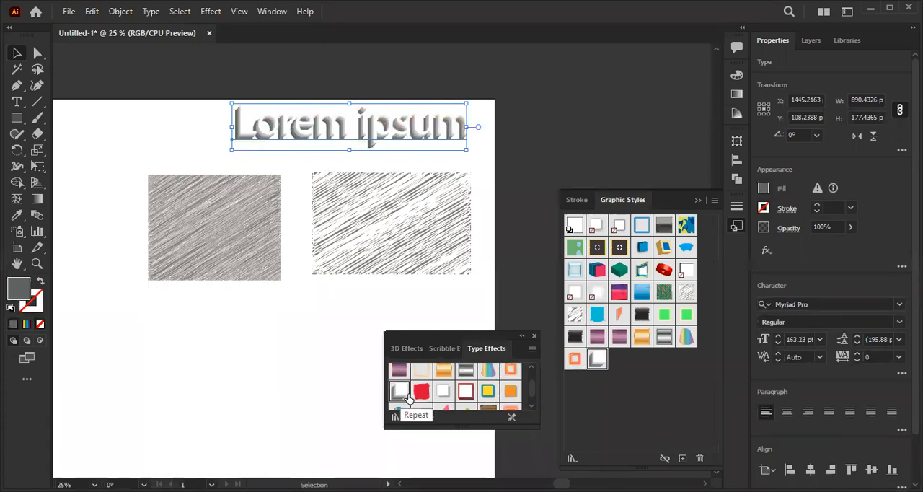
click(422, 391)
click(442, 397)
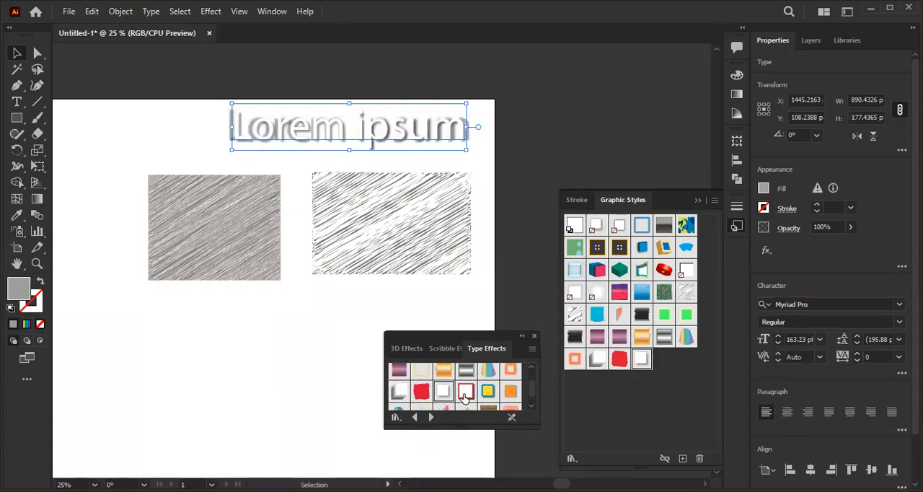
click(465, 393)
click(488, 391)
click(510, 390)
click(534, 337)
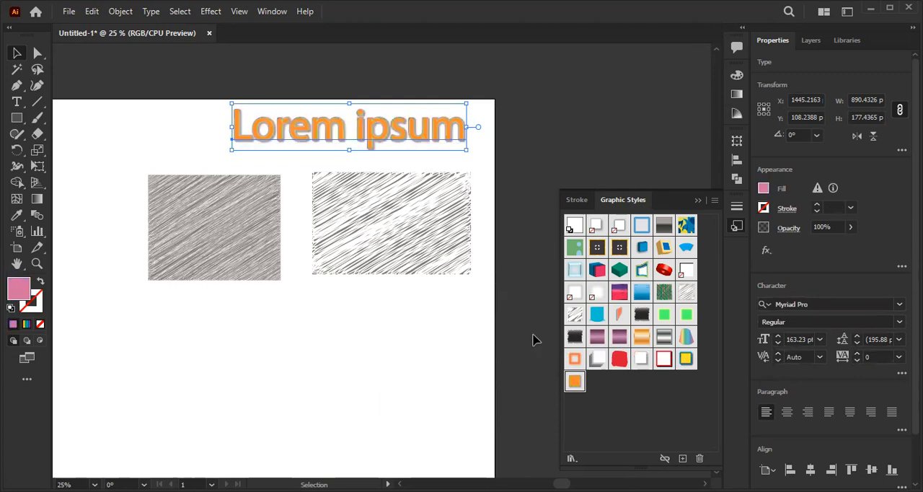
- Delete the styled Lorem ipsum text and both scribbled rectangles from the artboard
scroll(304, 174, up, 3)
key(Delete)
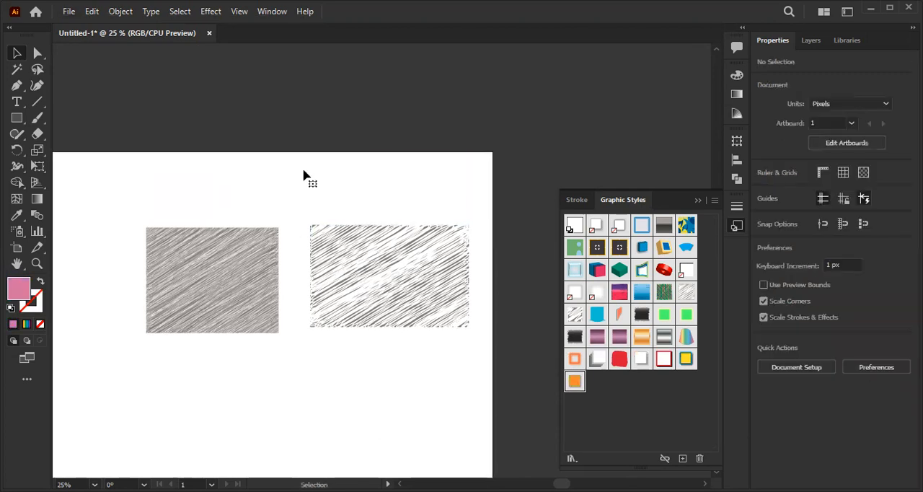
drag(140, 208, 541, 418)
key(Delete)
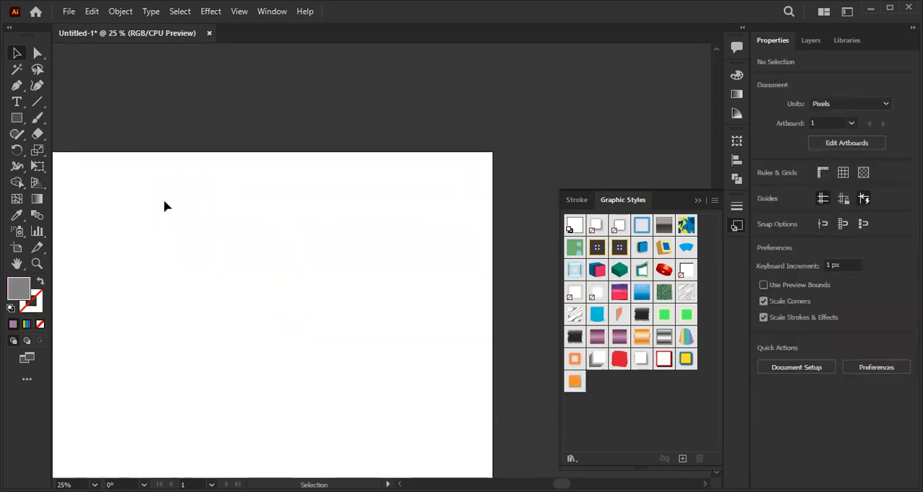
- Place a new Lorem ipsum point text, enlarge it to about 820 px wide, and move it near the artboard's centre
drag(165, 206, 239, 189)
click(20, 107)
mouse_move(143, 220)
mouse_down()
mouse_move(269, 212)
mouse_move(156, 213)
mouse_up()
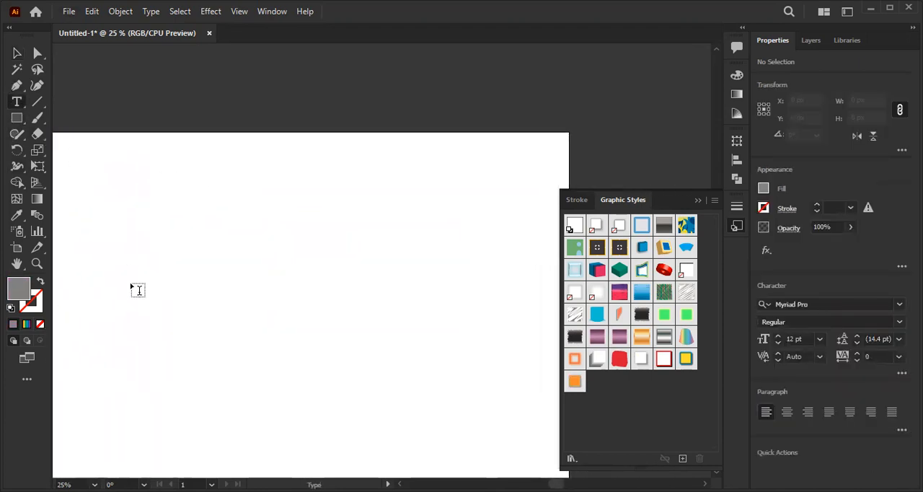
click(145, 272)
key(Escape)
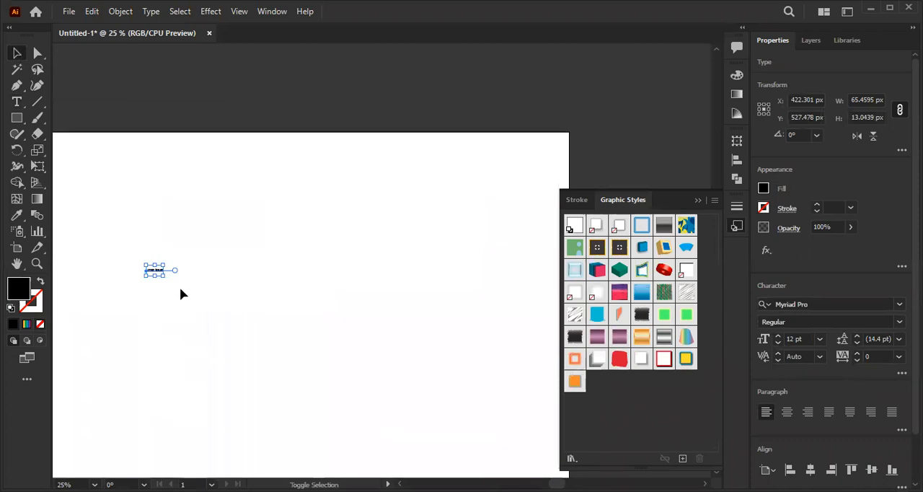
drag(163, 275, 401, 401)
drag(280, 296, 320, 274)
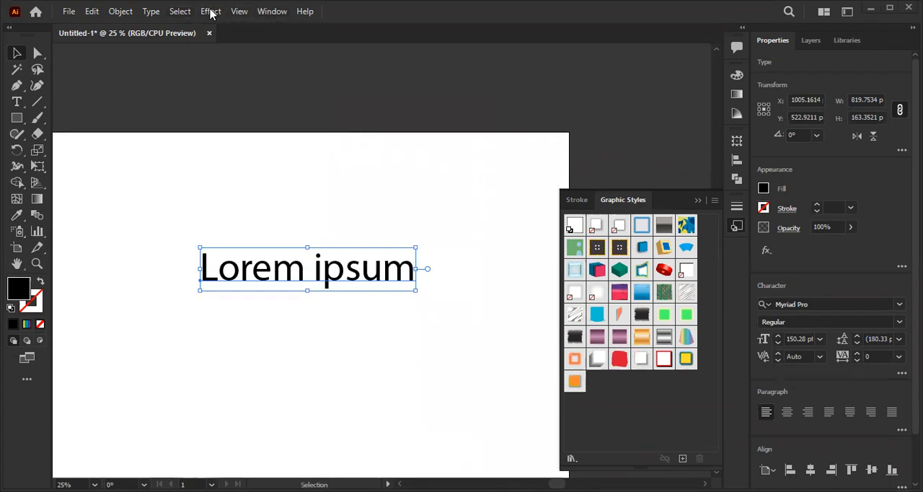
- Apply the Warp Arc effect to the Lorem ipsum text
click(209, 13)
click(373, 186)
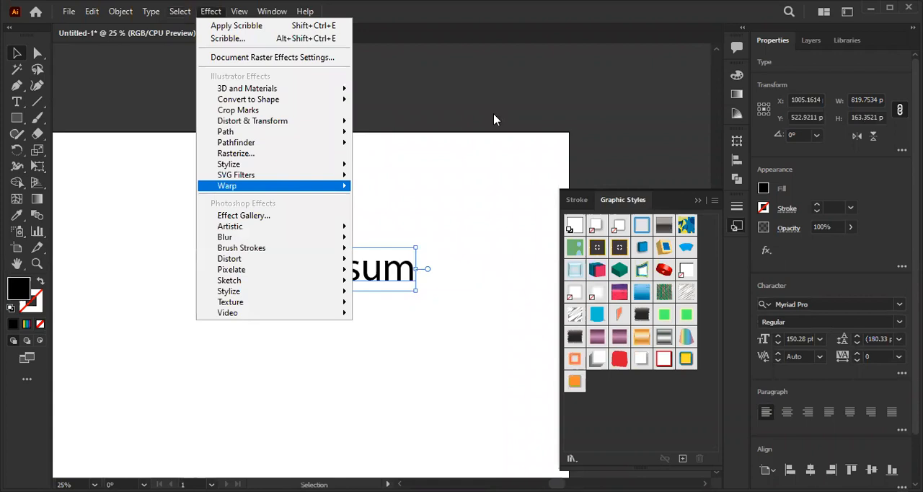
drag(669, 135, 660, 129)
click(745, 289)
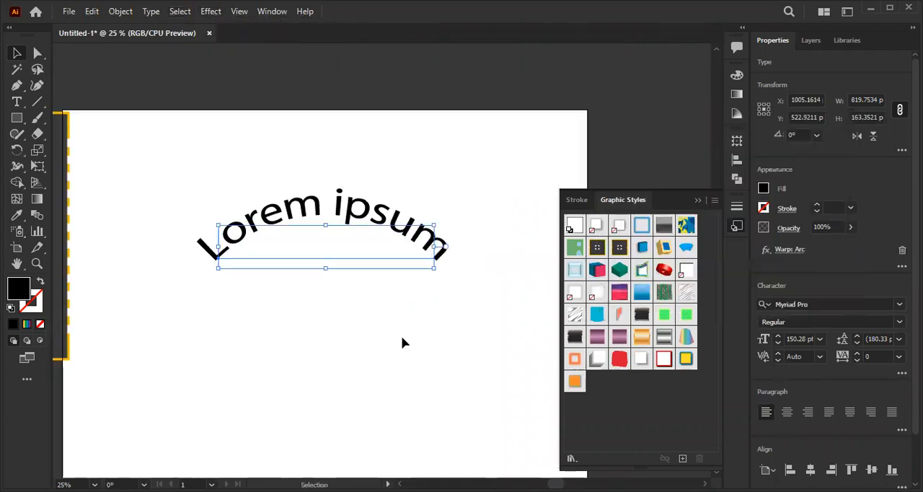
- Undo the Arc warp on the Lorem ipsum text and start the Warp Arc effect on it again
key(ctrl+z)
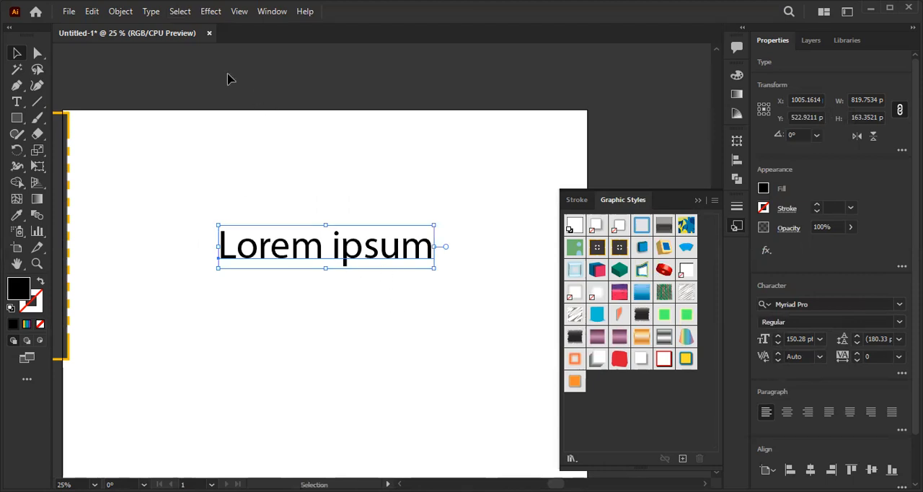
click(342, 150)
click(332, 251)
click(210, 11)
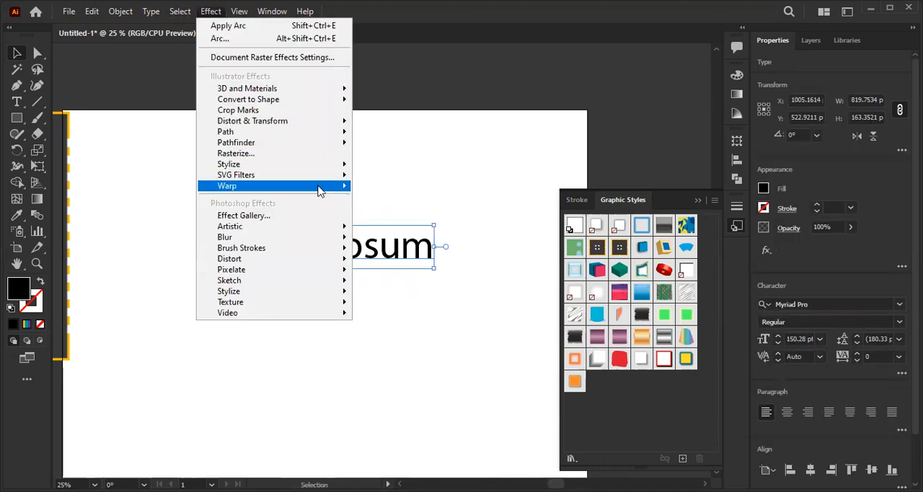
mouse_move(320, 186)
click(394, 188)
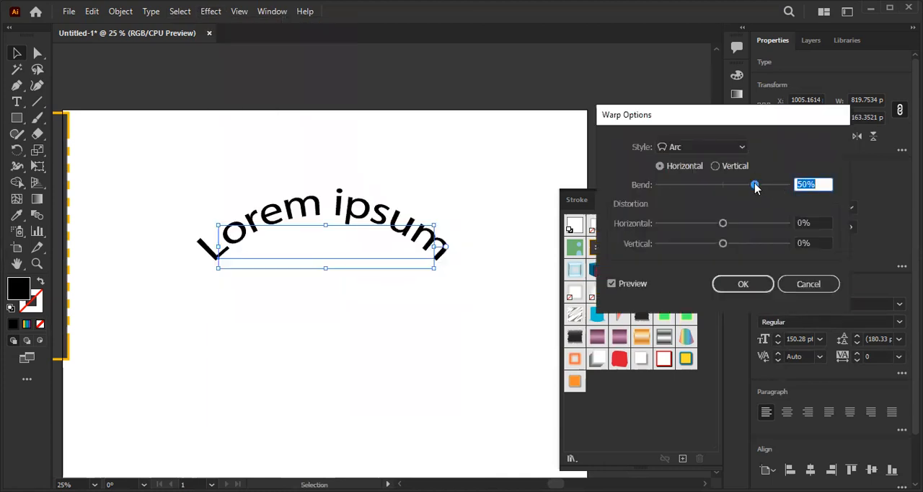
- Try horizontal Arc bends on the text, including -50%, -10% and 30%, and return the bend to 0%
drag(756, 186, 725, 188)
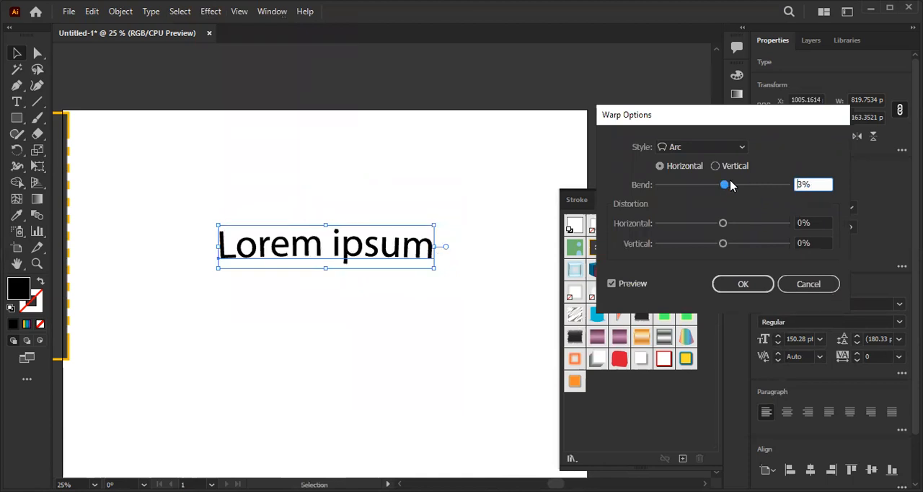
drag(803, 186, 783, 185)
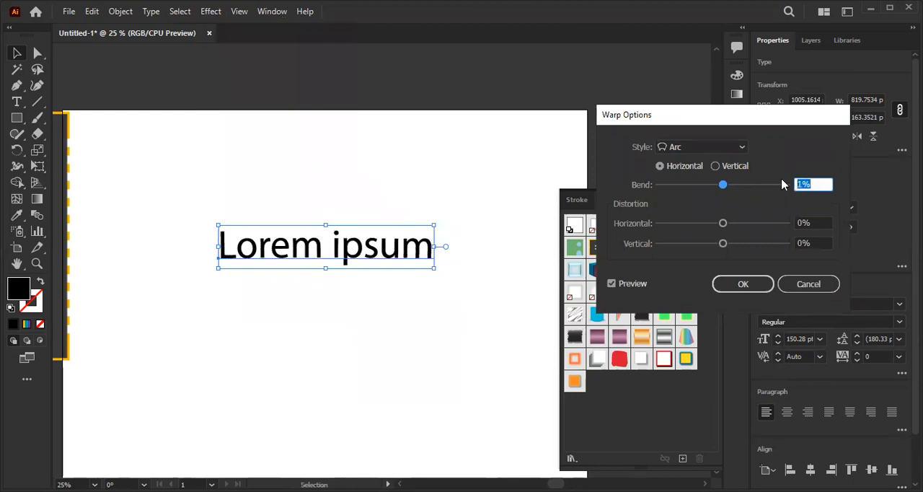
text(-30)
key(shift+Down)
key(shift+Down)
key(shift+Down)
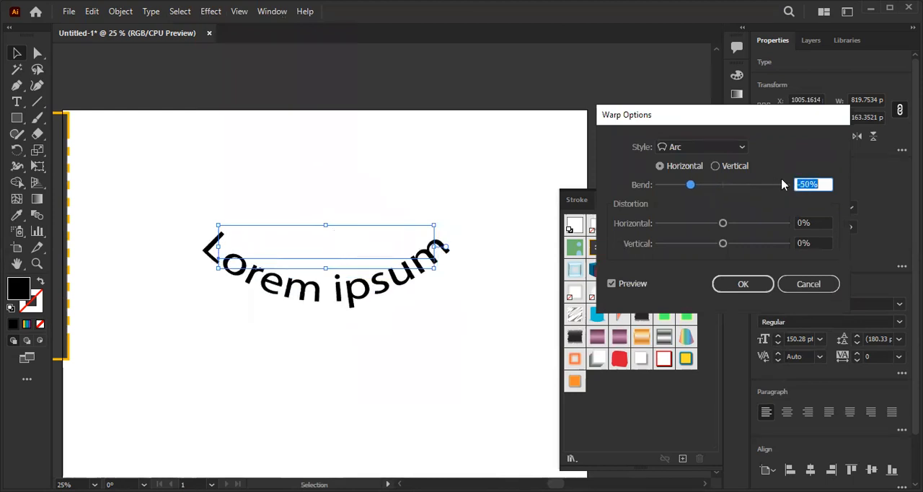
key(shift+Up)
key(shift+Up)
key(shift+Up)
key(shift+Up)
key(shift+Up)
key(shift+Up)
key(shift+Up)
key(shift+Up)
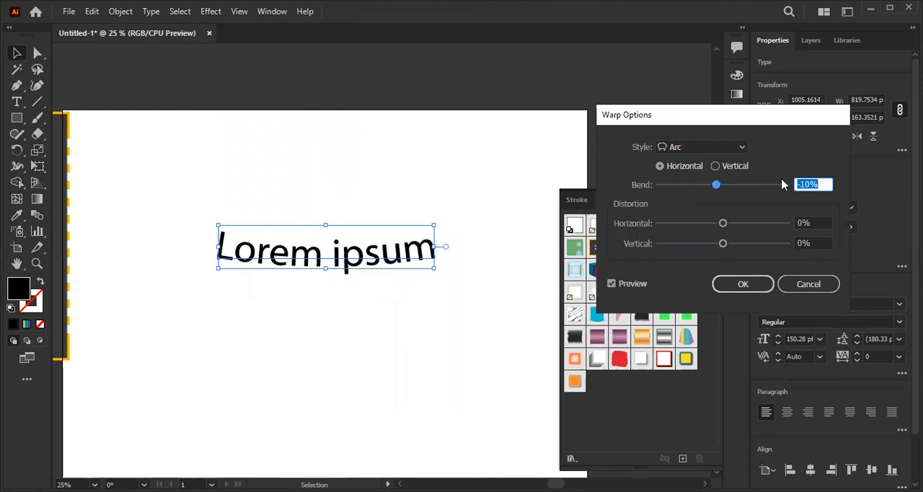
key(shift+Up)
key(shift+Up)
key(shift+Up)
key(shift+Up)
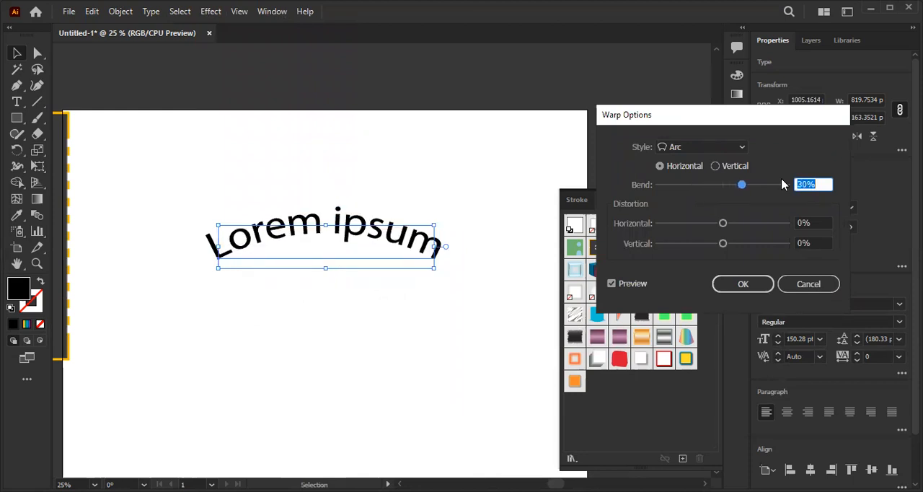
key(shift+Down)
key(shift+Down)
key(shift+Down)
key(shift+Down)
key(shift+Down)
key(shift+Down)
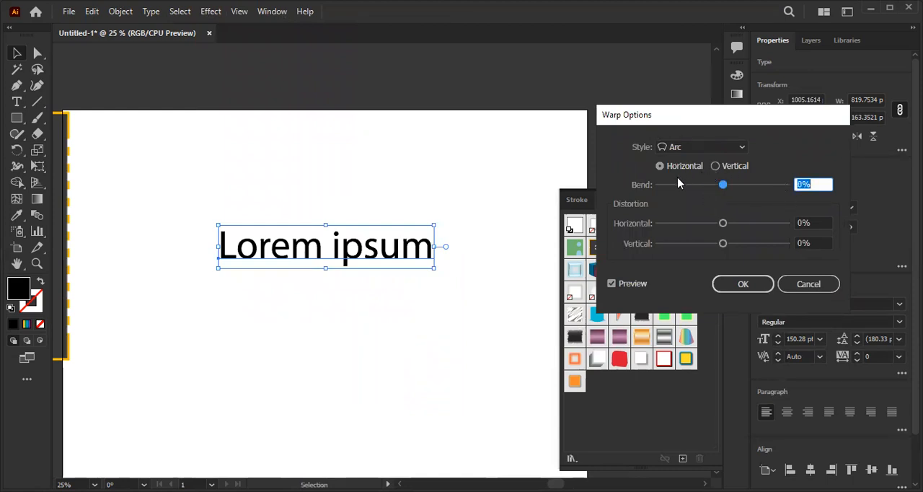
- Switch the Arc warp to vertical, try bends such as 11%, -10% and -55%, and return the bend to 0%
click(715, 167)
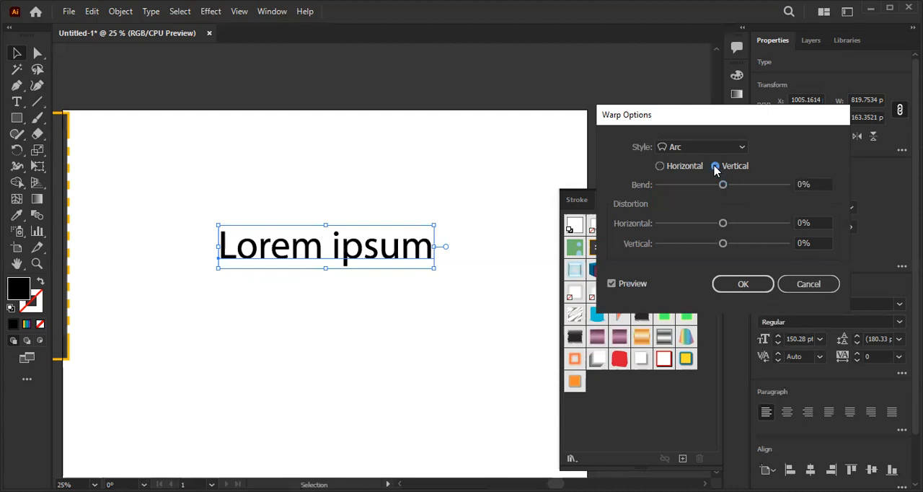
click(811, 184)
key(Up)
key(Up)
key(Up)
key(Up)
key(Up)
key(Up)
key(Up)
key(Up)
key(Up)
key(Up)
key(Up)
key(Up)
key(Up)
key(Up)
key(Up)
key(Up)
key(Up)
key(Up)
key(Up)
key(Up)
key(Up)
key(Up)
key(Up)
key(Up)
key(Up)
key(Up)
key(Down)
key(Down)
key(Down)
key(Down)
key(Down)
key(Down)
key(Down)
key(Down)
key(Down)
key(Down)
key(Down)
key(Down)
key(Down)
key(Down)
key(Down)
key(Down)
key(Down)
key(Down)
key(Down)
key(Down)
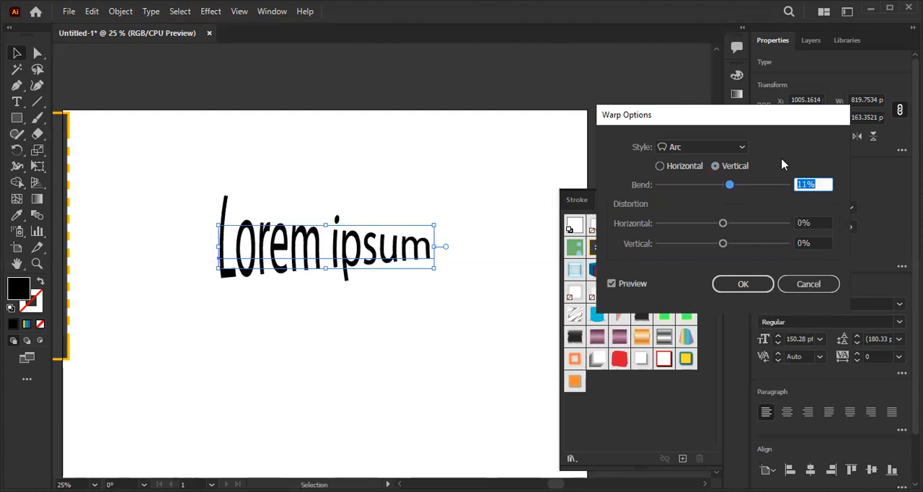
key(Down)
key(Down)
key(Down)
key(Down)
key(Down)
key(Down)
key(Down)
key(Down)
key(Down)
key(Down)
key(Down)
key(Down)
key(Down)
key(Down)
key(Down)
key(Down)
key(Down)
key(Down)
key(Down)
key(Down)
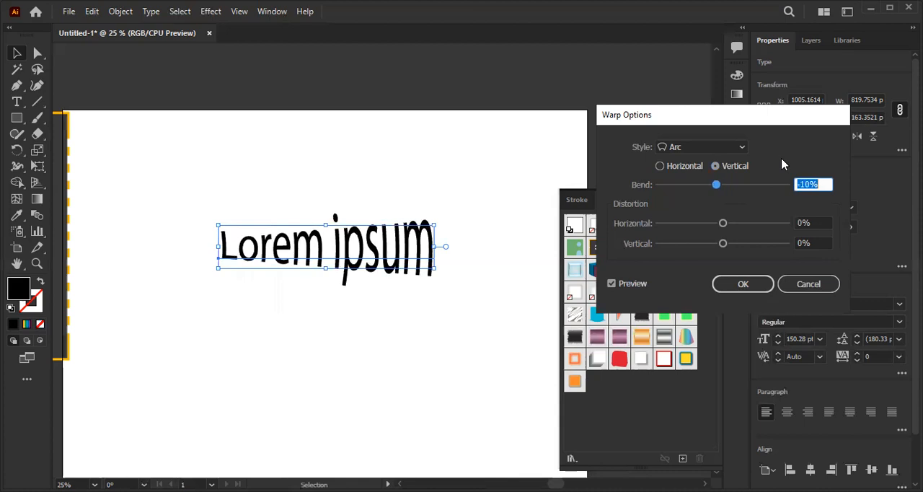
key(Down)
key(Down)
key(Down)
key(Down)
key(Down)
key(Down)
key(Down)
key(Down)
key(Down)
key(Down)
key(Down)
key(Down)
key(Down)
key(Down)
key(Down)
key(Down)
key(Down)
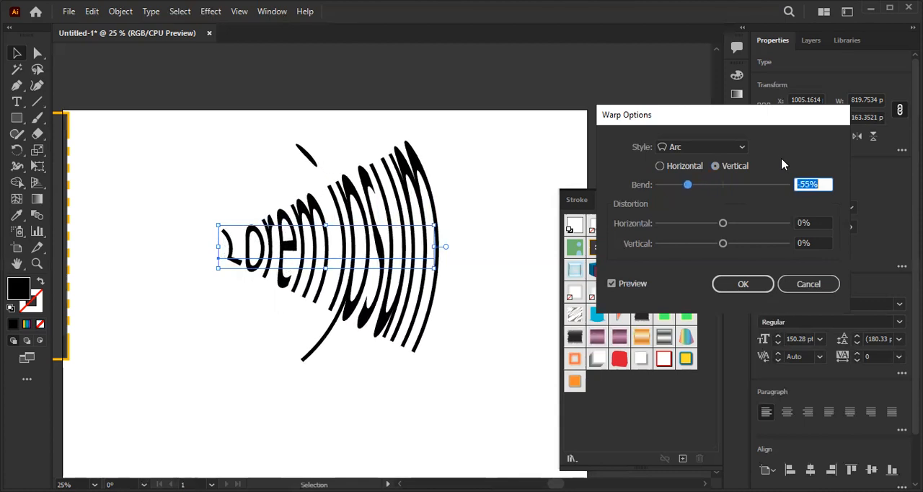
key(Up)
key(Up)
key(Up)
key(Up)
key(Up)
key(Up)
key(Up)
key(Up)
key(Up)
key(Up)
key(Up)
key(Up)
key(Up)
key(Up)
key(Up)
key(Up)
key(Up)
key(Up)
key(Up)
key(Up)
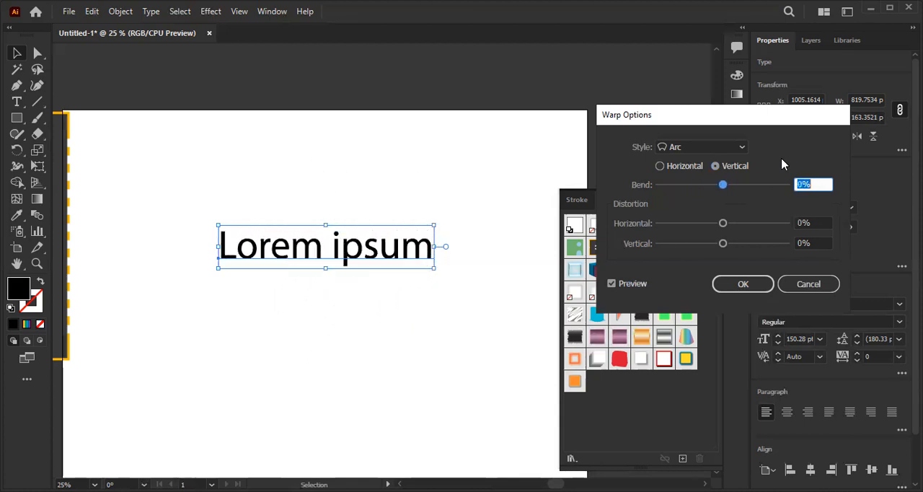
key(Up)
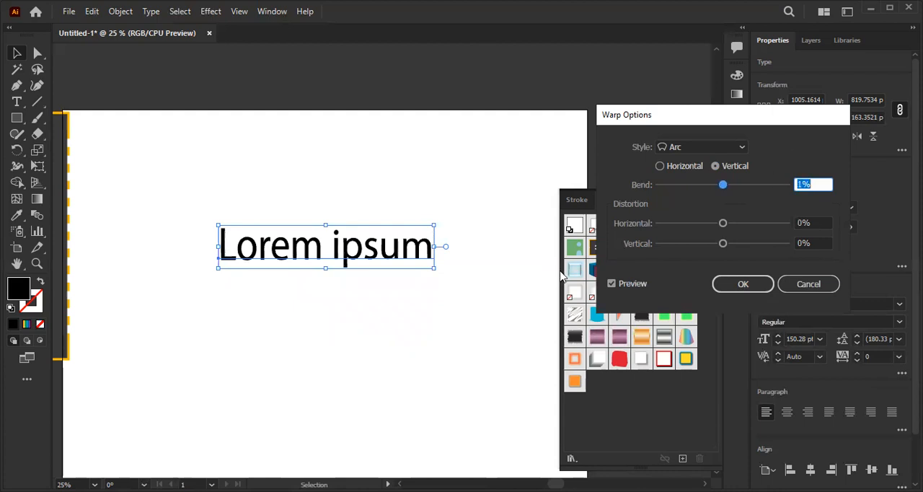
key(Down)
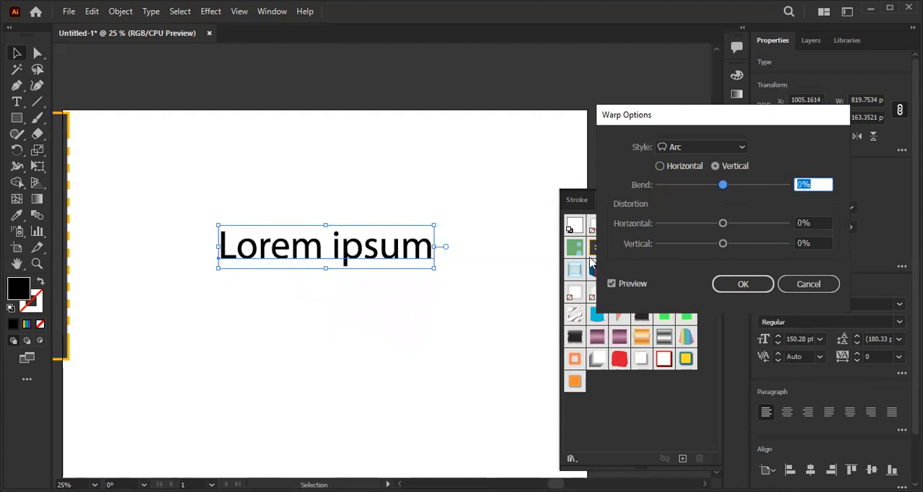
- Change the warp style to Arc Lower with horizontal orientation
click(695, 149)
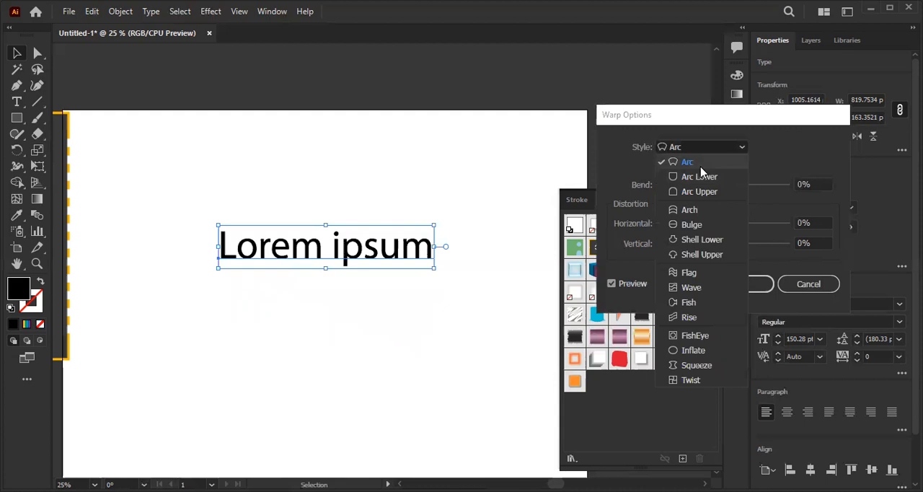
click(700, 166)
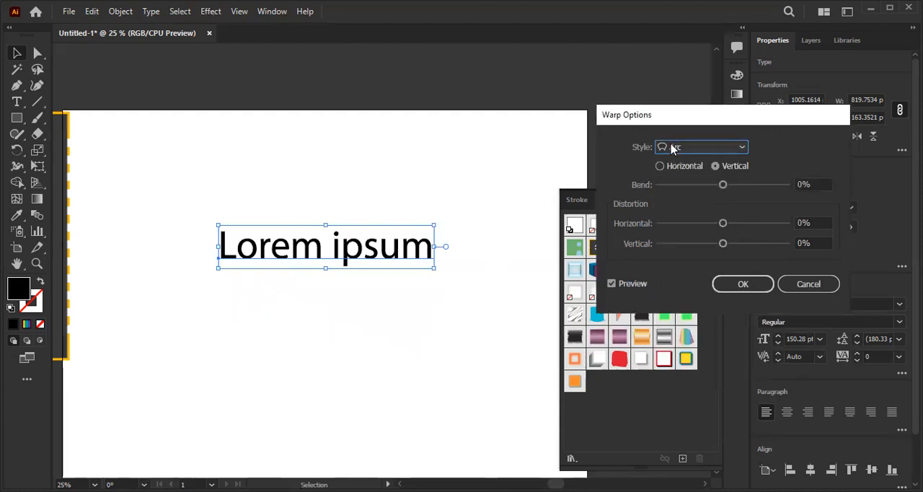
click(673, 150)
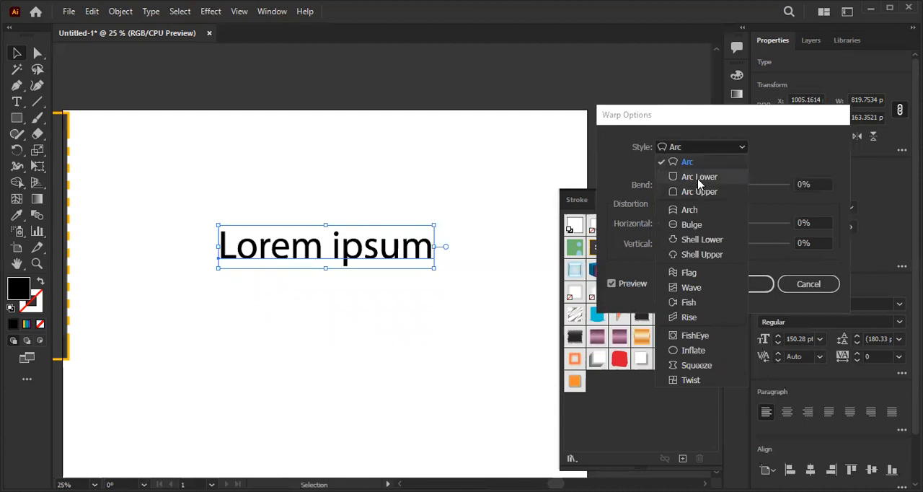
click(698, 177)
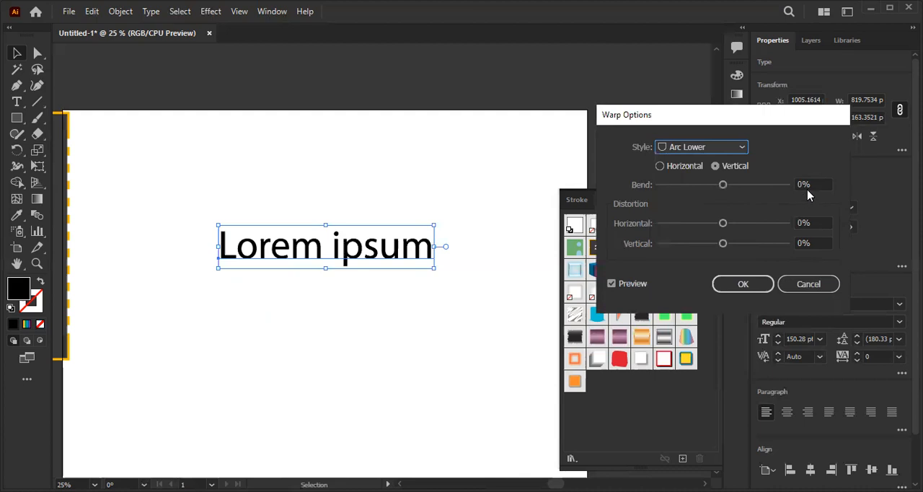
key(Tab)
click(683, 170)
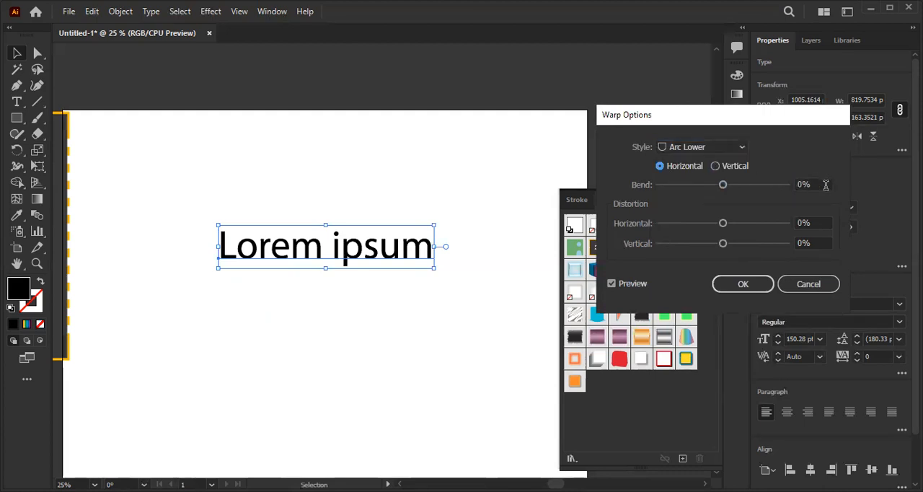
- Try different Arc Lower bends on the text, including 20% and 29%, and cancel the warp
drag(825, 185, 766, 189)
key(Up)
key(Up)
key(Up)
key(Up)
key(Up)
key(Up)
key(Up)
key(Up)
key(Up)
key(Up)
key(Up)
key(Up)
key(Up)
key(Up)
key(Up)
key(Up)
key(Up)
key(Up)
key(Up)
key(Up)
key(Up)
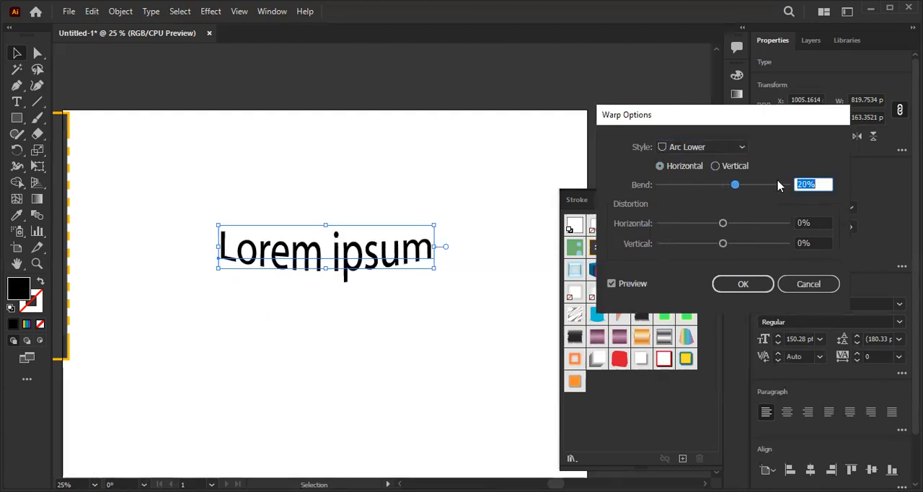
key(Up)
key(Up)
key(Up)
key(Up)
key(Up)
key(Up)
key(Up)
key(Up)
key(Up)
key(Up)
key(Up)
key(Up)
key(Up)
key(Down)
key(Down)
key(Down)
key(Down)
key(Down)
key(Down)
key(Down)
key(Down)
key(Down)
key(Down)
key(Down)
key(Down)
key(Down)
key(Down)
key(Down)
key(Down)
key(Down)
key(Down)
key(Down)
key(Down)
key(Down)
key(Down)
key(Down)
key(Down)
key(Down)
key(Down)
key(Down)
key(Down)
key(Down)
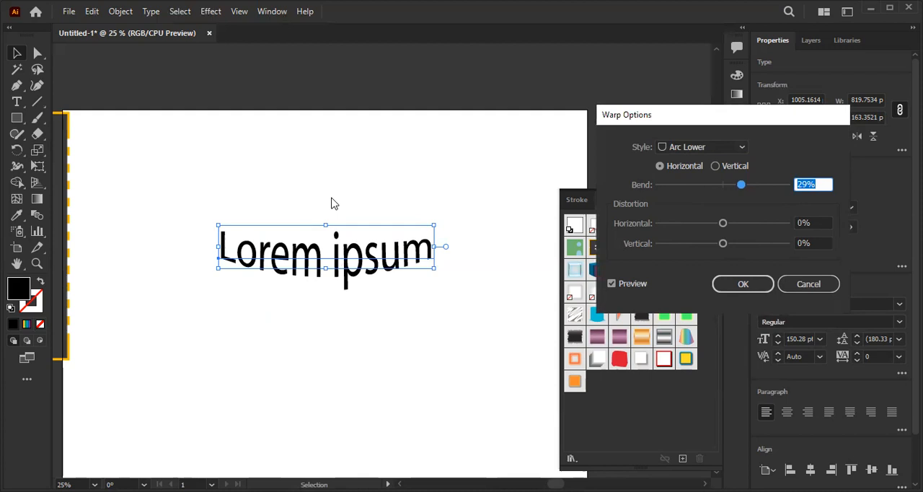
click(791, 287)
- Replace the Lorem ipsum text with "downtown" and keep it selected as an object
double_click(313, 249)
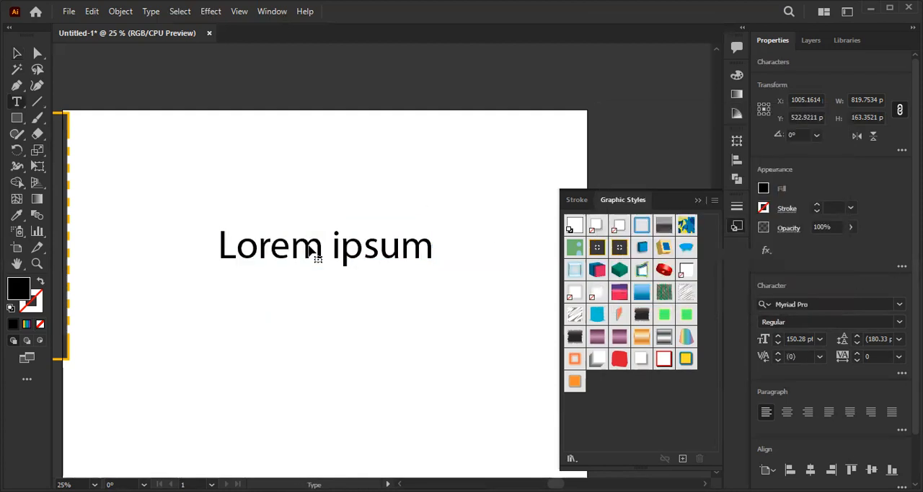
key(ctrl+a)
text(downtown)
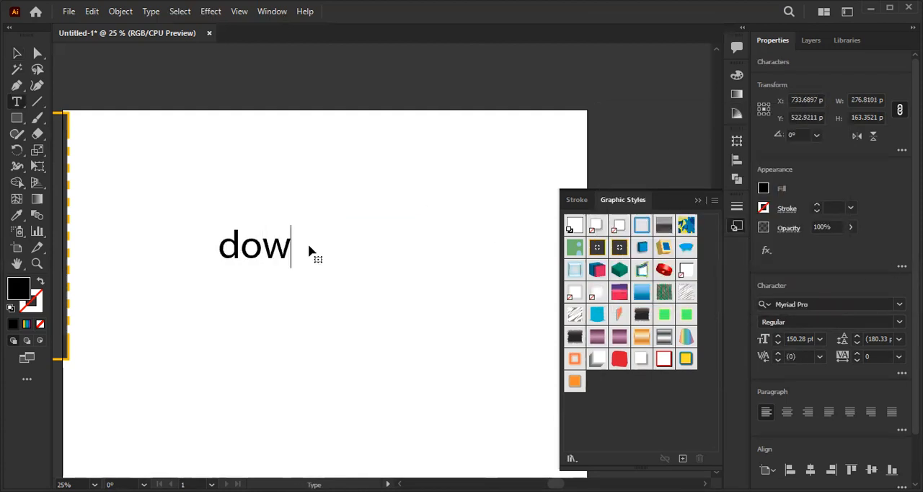
click(16, 53)
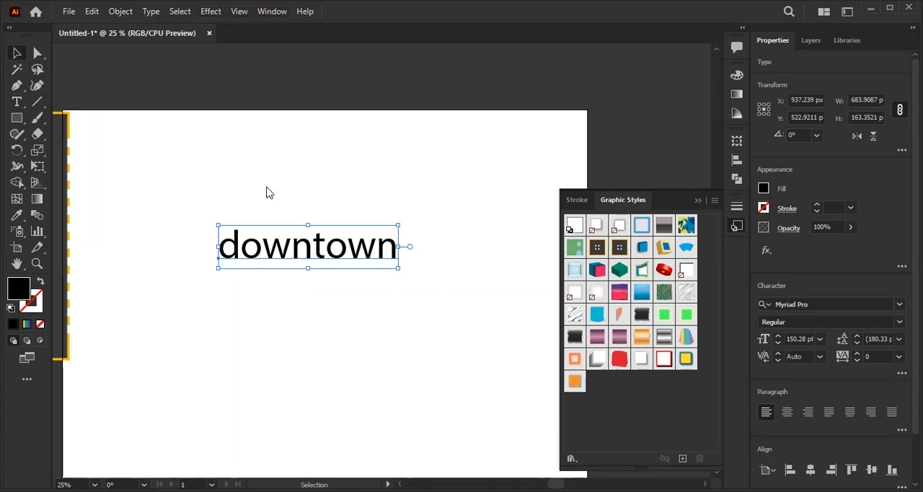
- Try the Warp Arc Lower effect on the downtown text with a 40% horizontal bend and cancel it
click(211, 11)
mouse_move(226, 186)
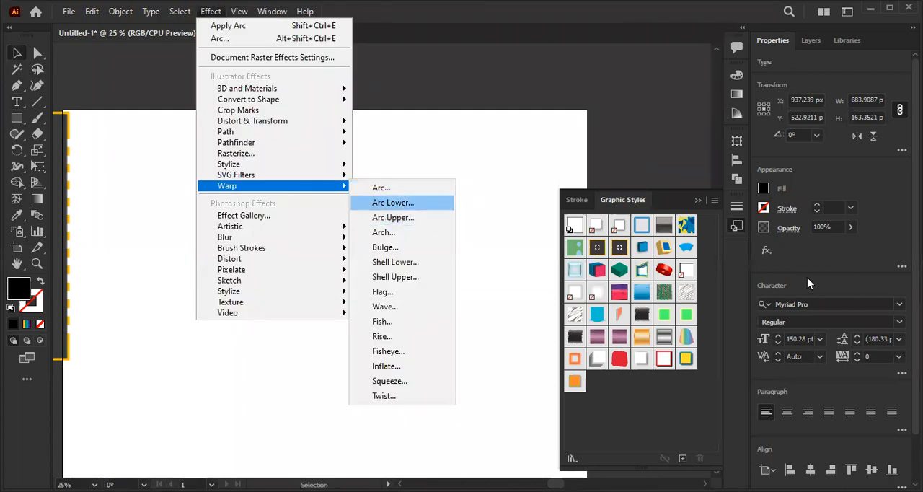
key(Return)
key(shift+Down)
key(shift+Down)
key(shift+Down)
key(shift+Up)
key(shift+Up)
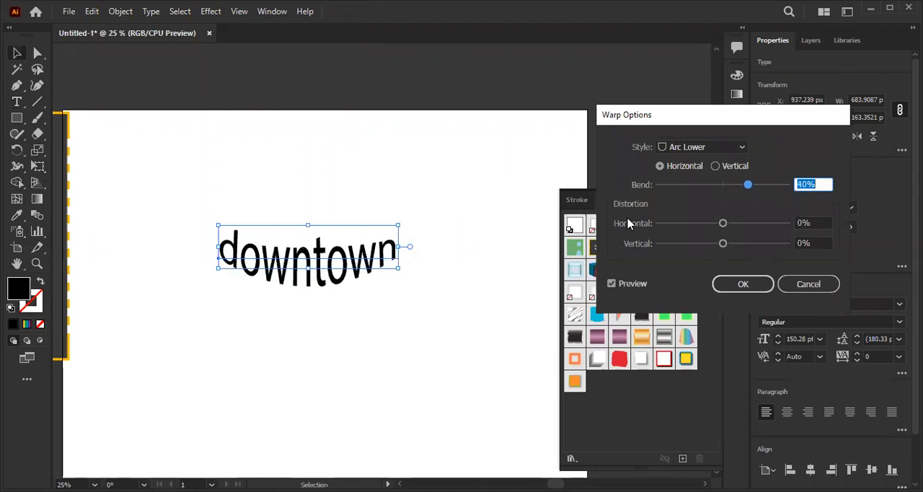
click(787, 284)
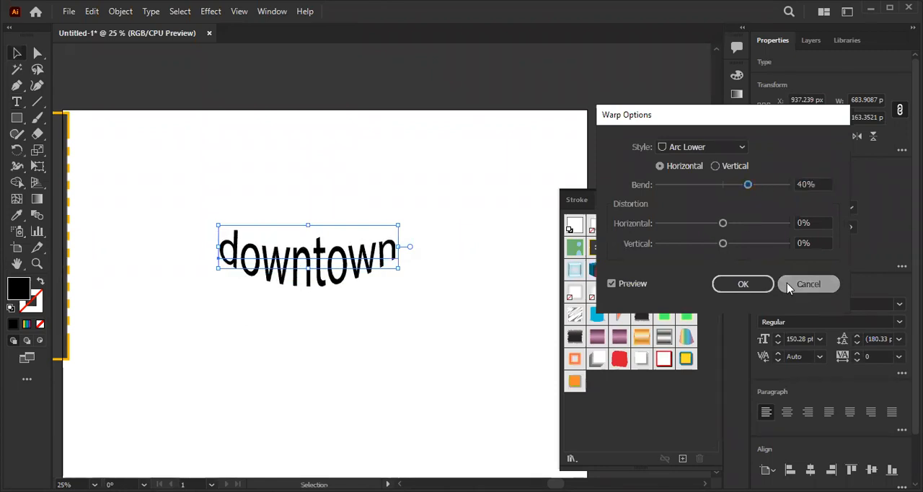
- Change the case of the downtown text to uppercase
click(152, 11)
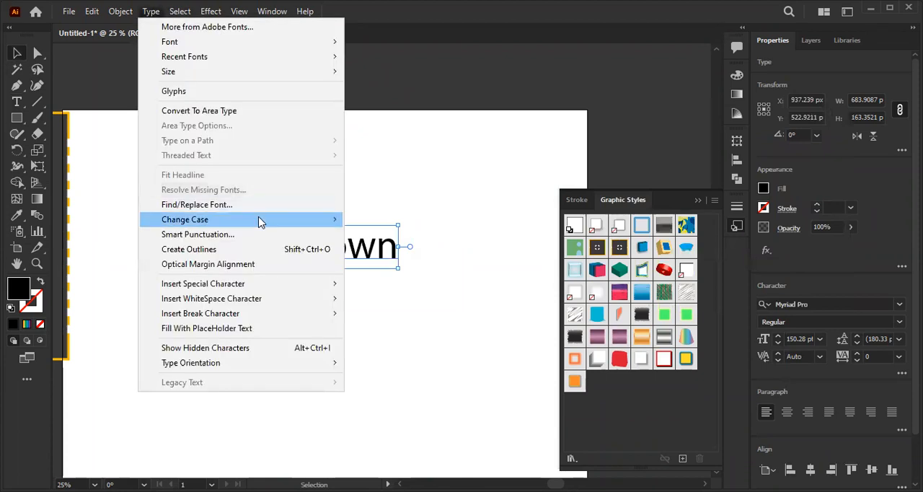
mouse_move(260, 223)
click(404, 216)
click(347, 232)
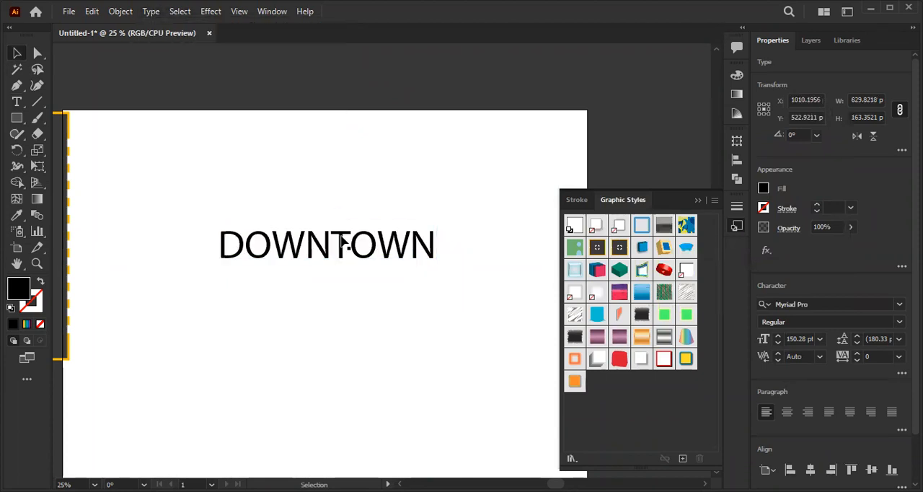
- Apply the Warp Arc Lower effect to the DOWNTOWN text with an 80% horizontal bend
click(211, 12)
mouse_move(287, 186)
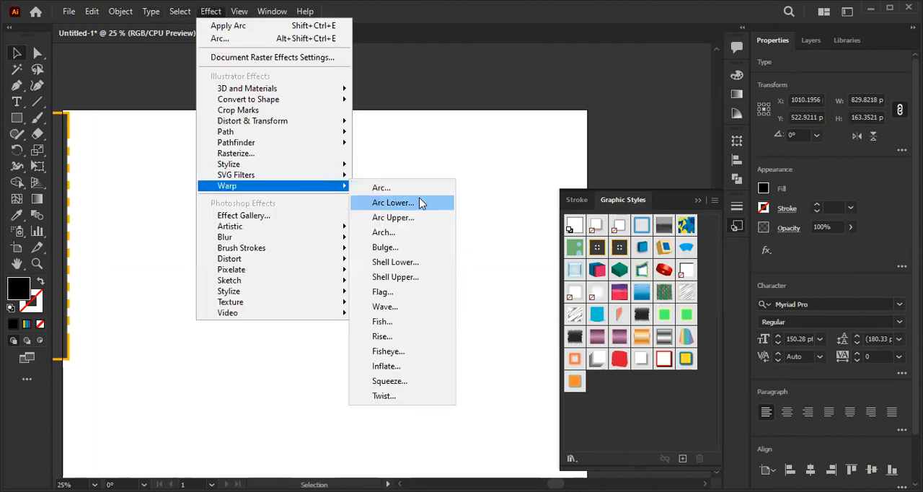
click(420, 205)
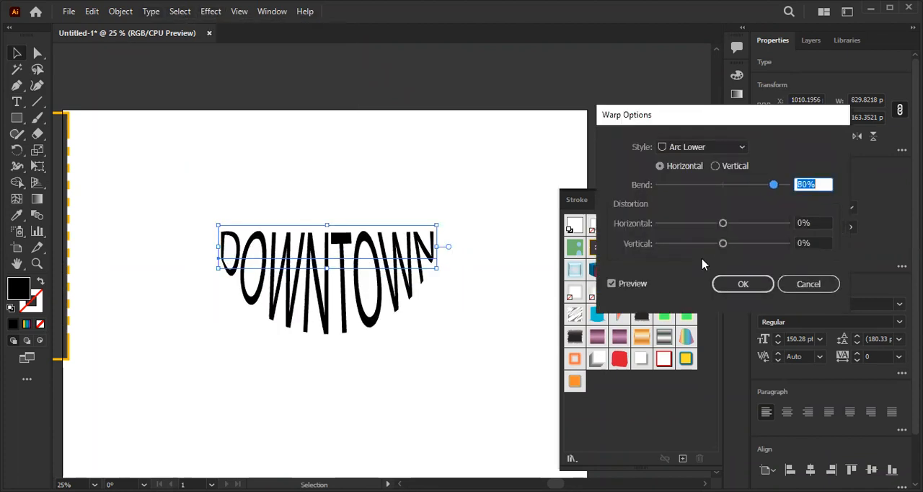